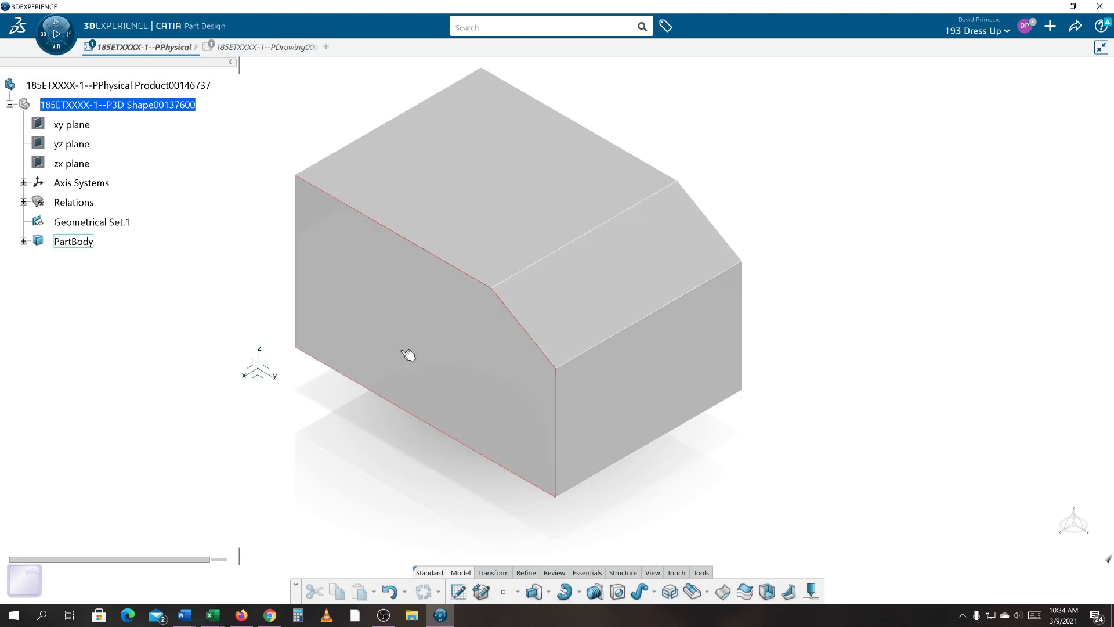
- Generate front, top, right and isometric views on the drawing sheet with the View Wizard, using the part's front face as reference
click(246, 49)
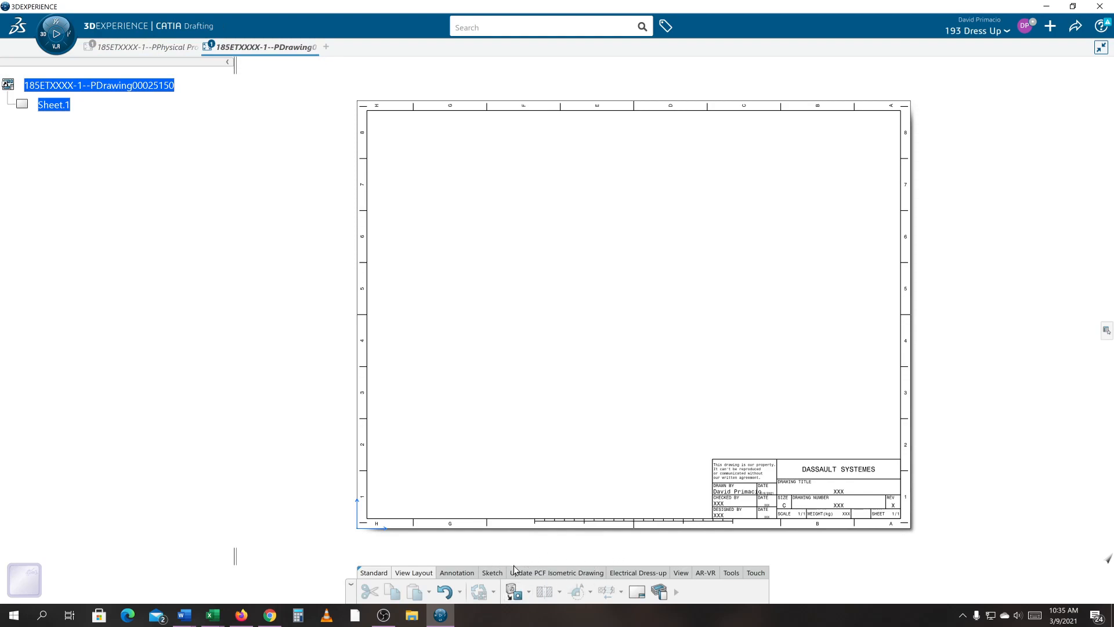
click(675, 594)
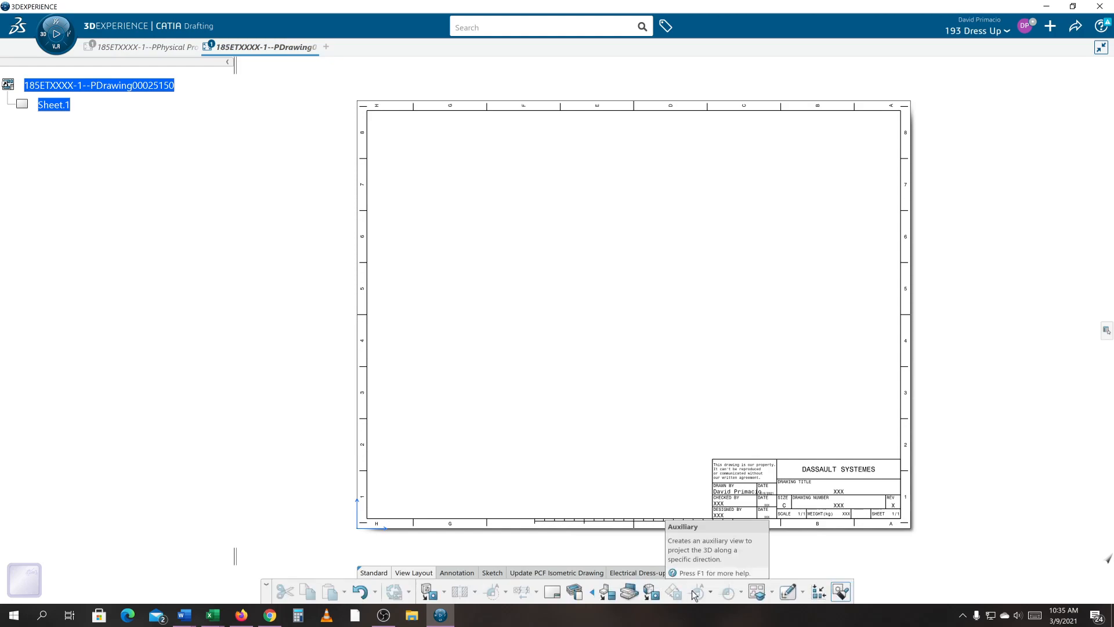
click(756, 591)
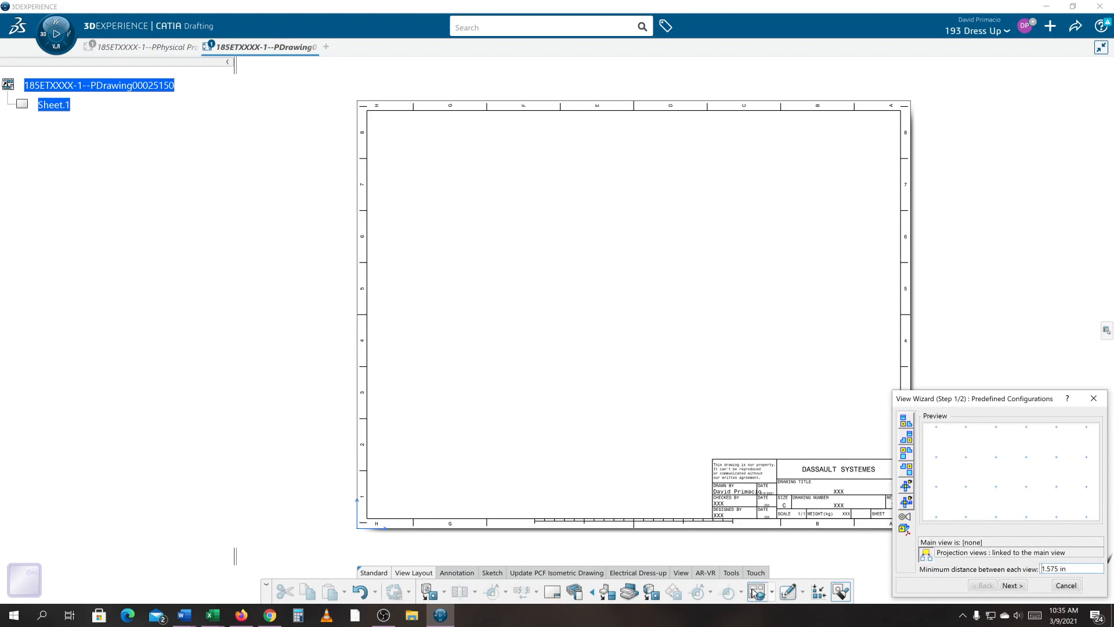
click(910, 420)
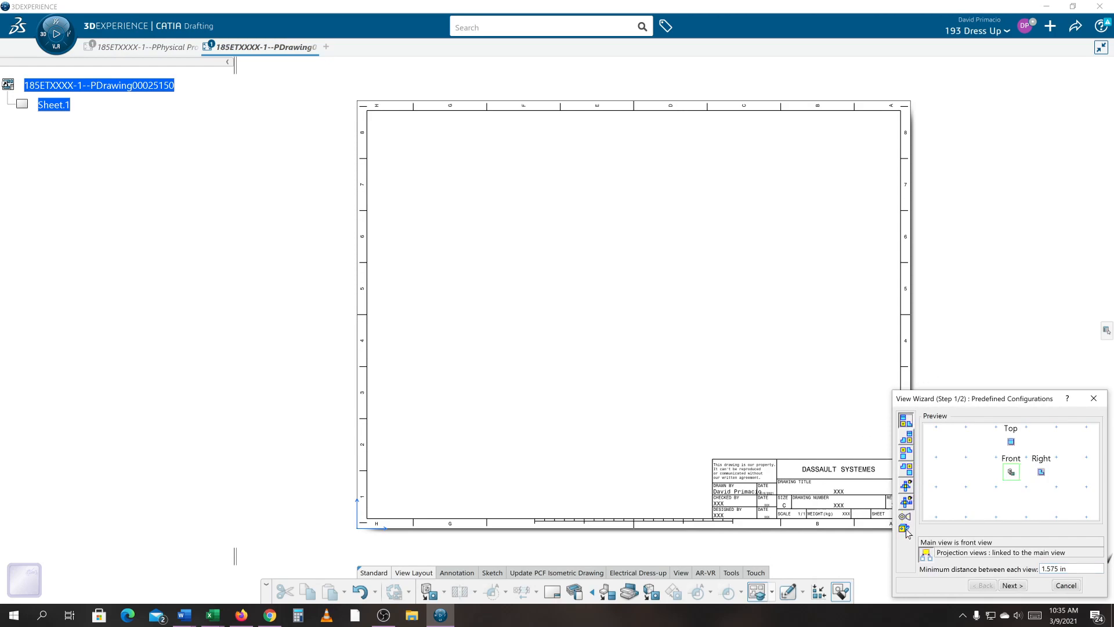
click(1008, 585)
drag(910, 524, 1041, 444)
click(1012, 585)
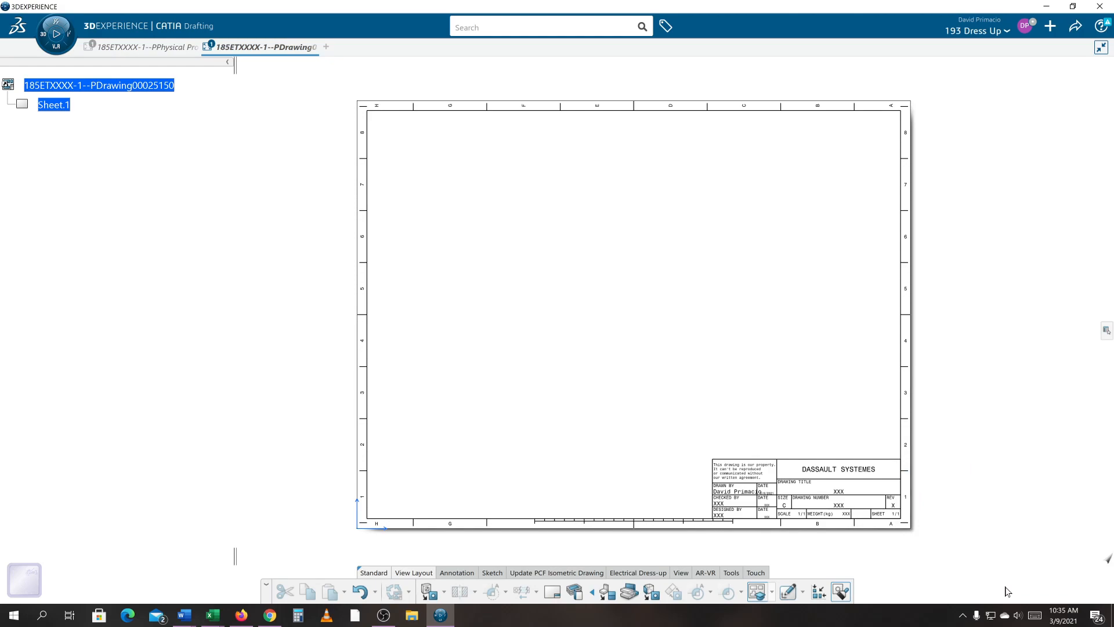
click(105, 46)
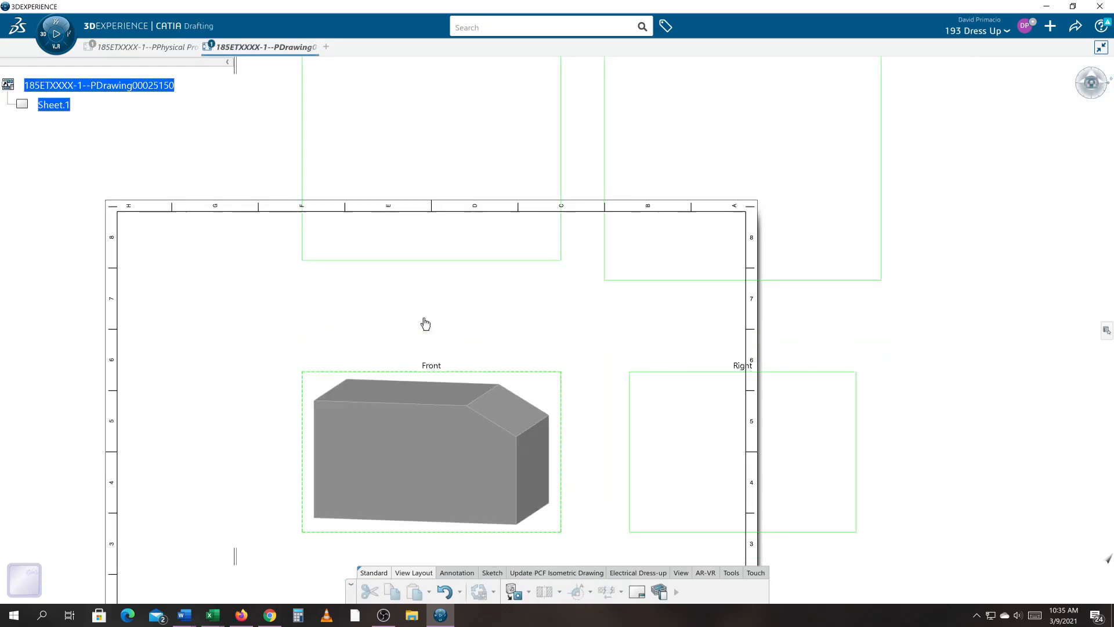
click(437, 465)
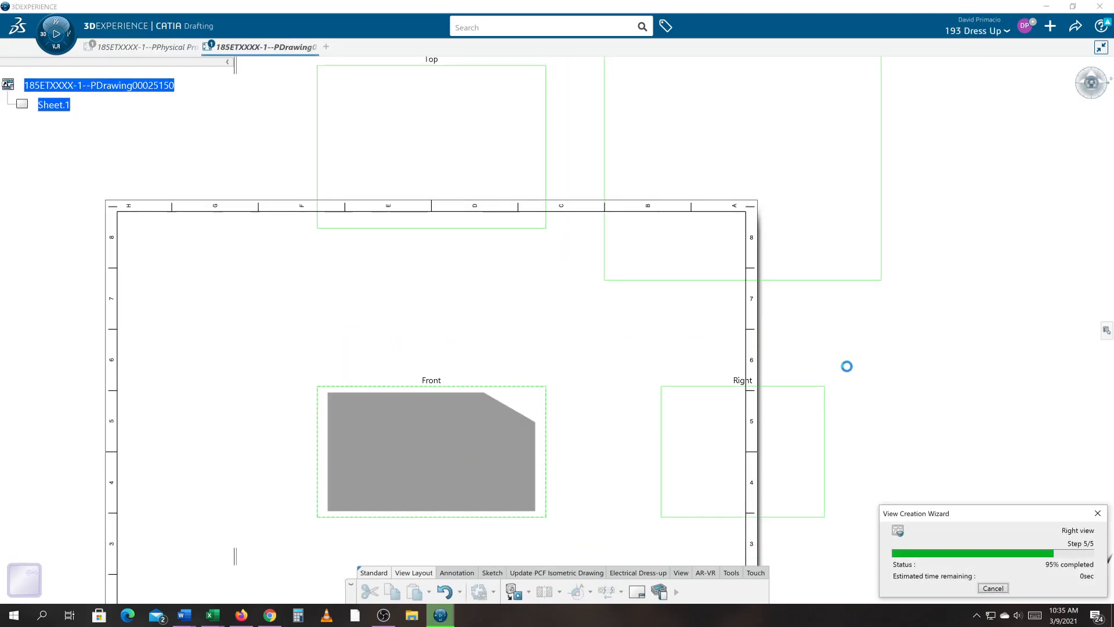
- Change the sheet style to D ANSI and resize the frame and title block to the new sheet
mouse_move(706, 381)
middle_down()
mouse_move(751, 329)
mouse_move(876, 264)
mouse_move(877, 289)
middle_up()
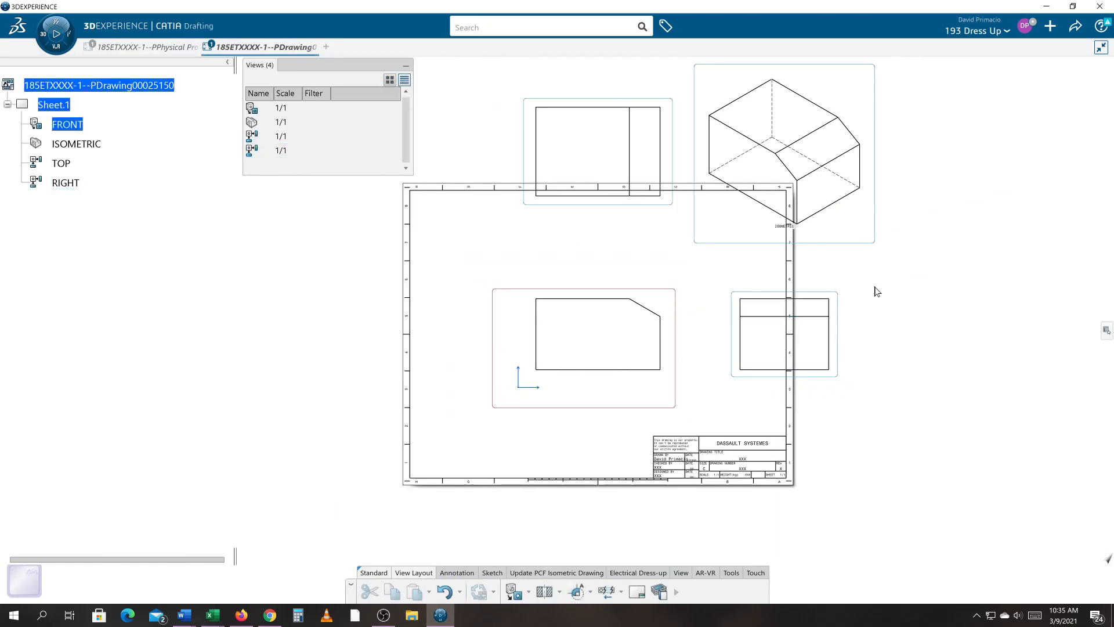
drag(593, 412, 471, 459)
click(273, 434)
mouse_move(238, 395)
middle_down()
mouse_move(368, 408)
mouse_move(368, 393)
mouse_move(360, 412)
mouse_move(234, 372)
mouse_move(194, 380)
mouse_move(242, 398)
middle_up()
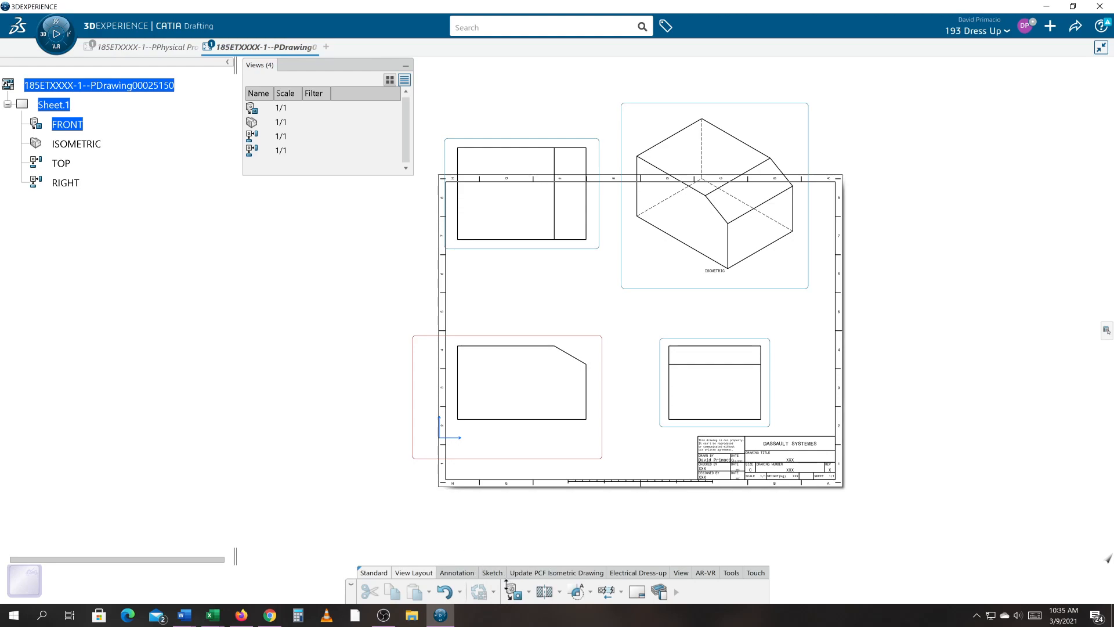
click(637, 593)
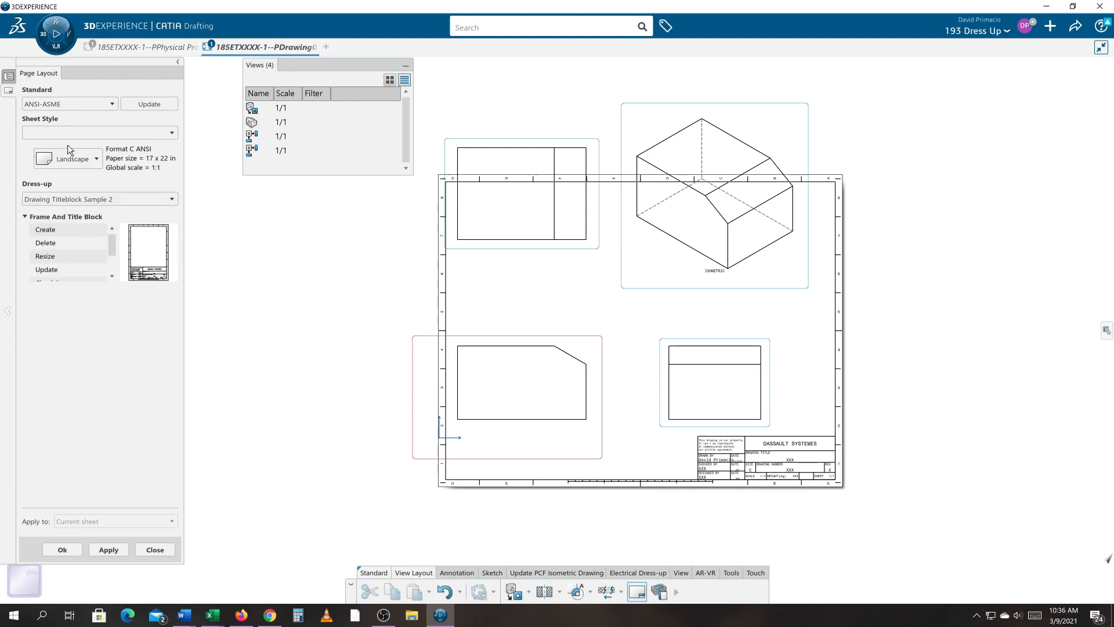
click(140, 134)
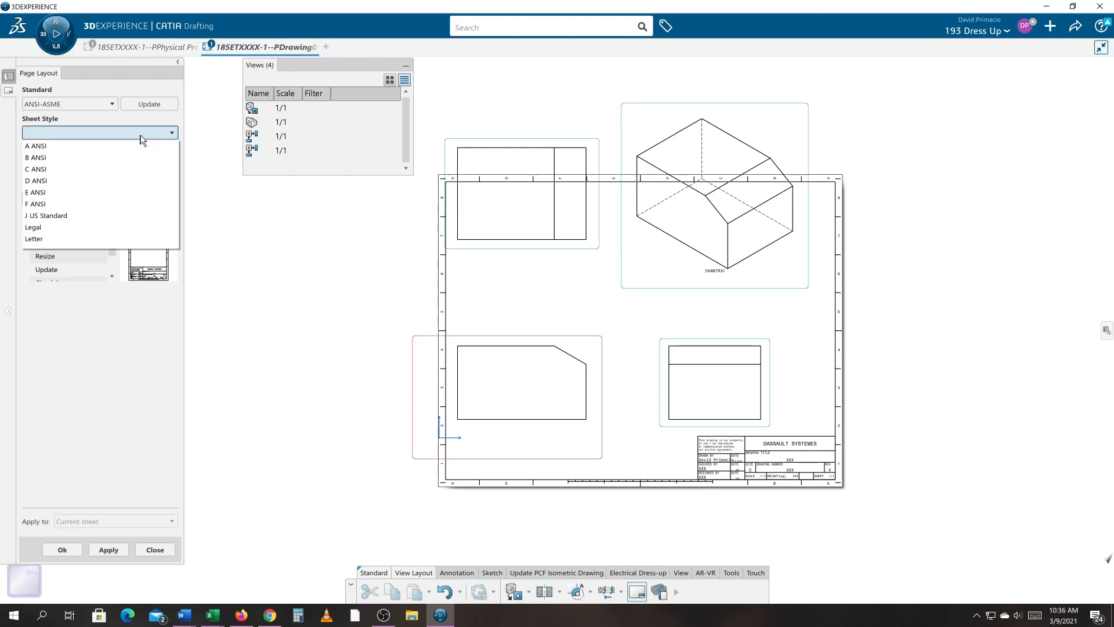
click(140, 182)
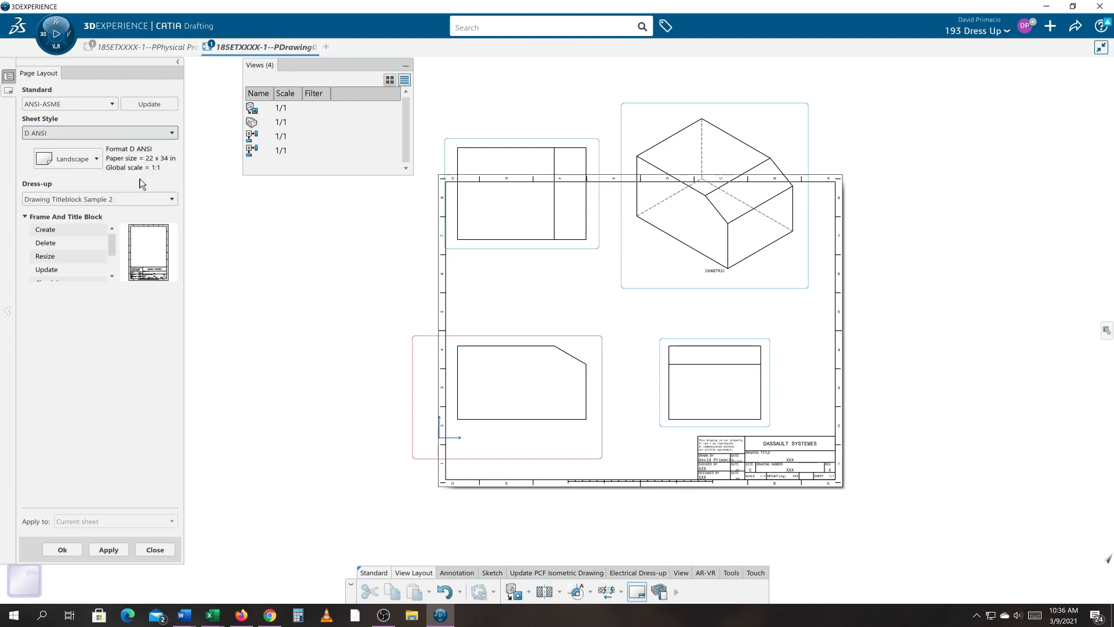
click(66, 257)
click(110, 550)
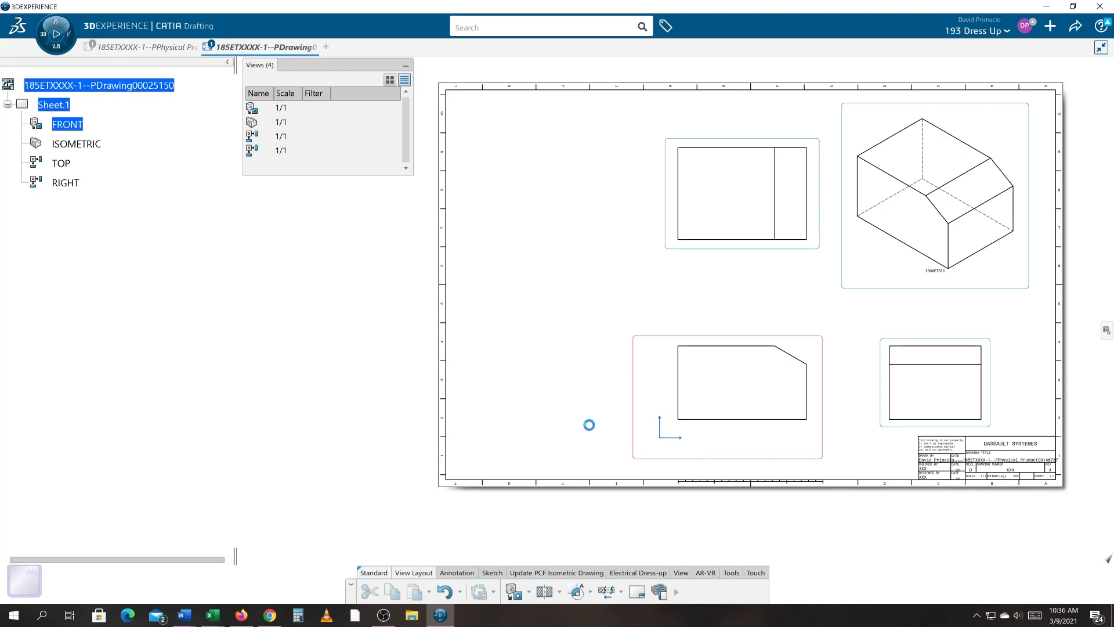
- Rearrange the views on the enlarged sheet, moving the front view toward the lower-left corner
drag(633, 411, 483, 410)
mouse_move(603, 368)
middle_down()
mouse_move(497, 410)
mouse_move(493, 393)
middle_up()
mouse_move(541, 341)
middle_down()
mouse_move(591, 288)
mouse_move(587, 325)
middle_up()
middle_drag(521, 272, 525, 312)
drag(330, 68, 230, 72)
middle_drag(590, 370, 533, 370)
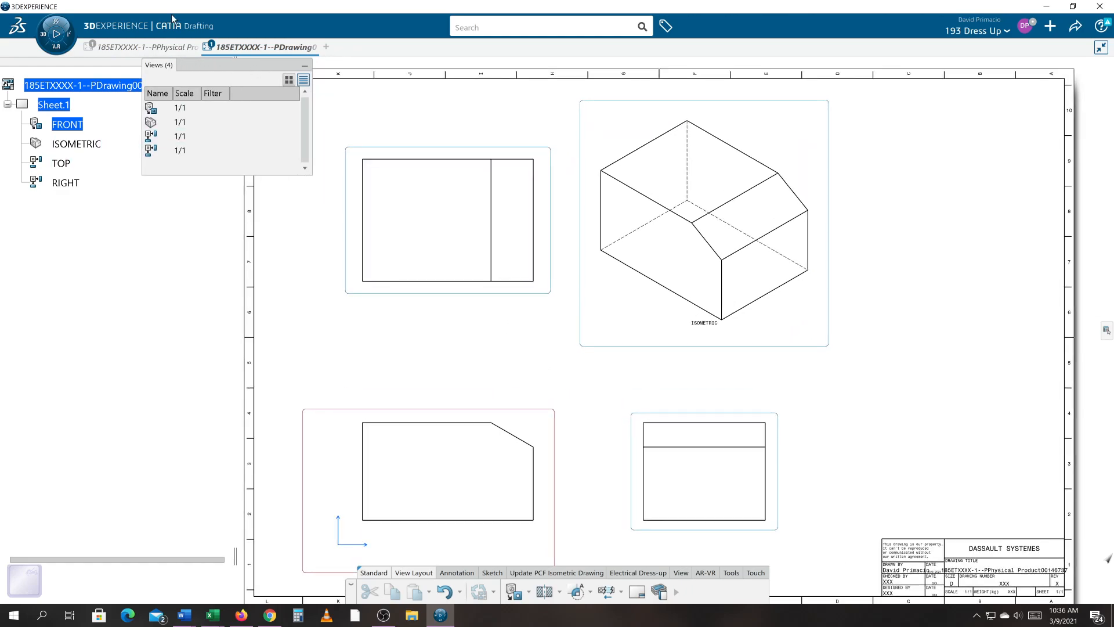
- In the part, create a positioned sketch whose support is defined by two edges at the sloped face's lower corner
click(132, 47)
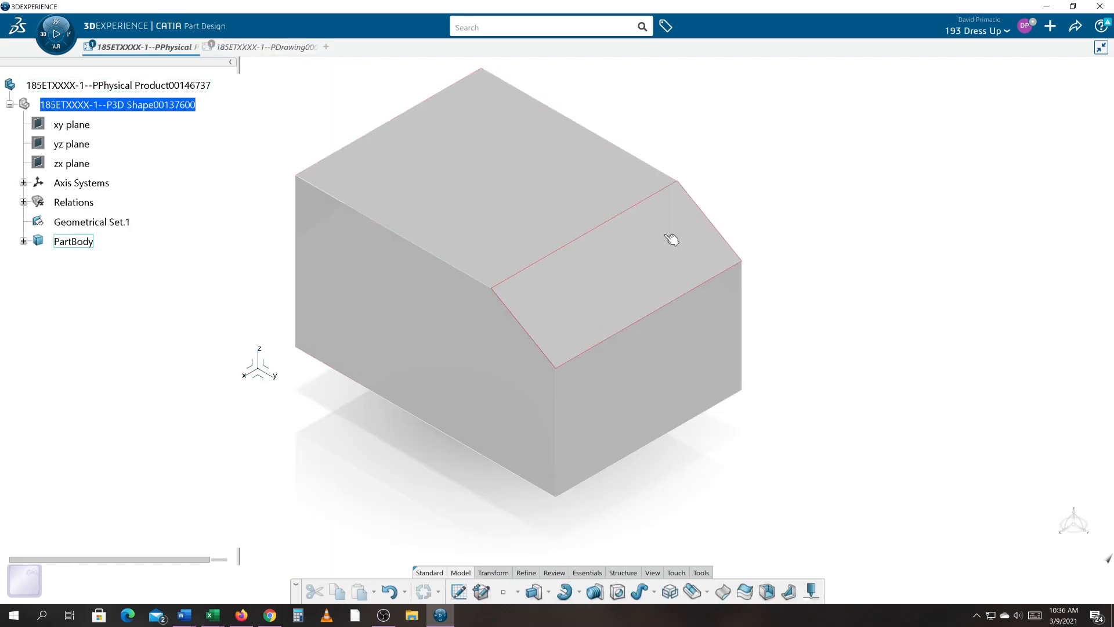
scroll(754, 475, up, 5)
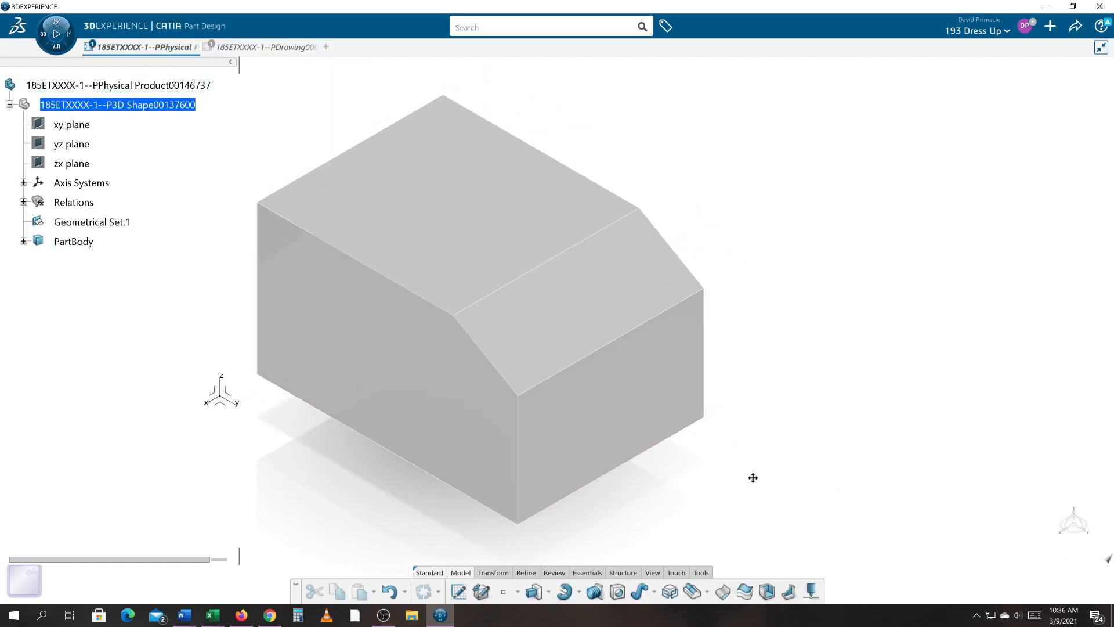
middle_drag(858, 417, 859, 401)
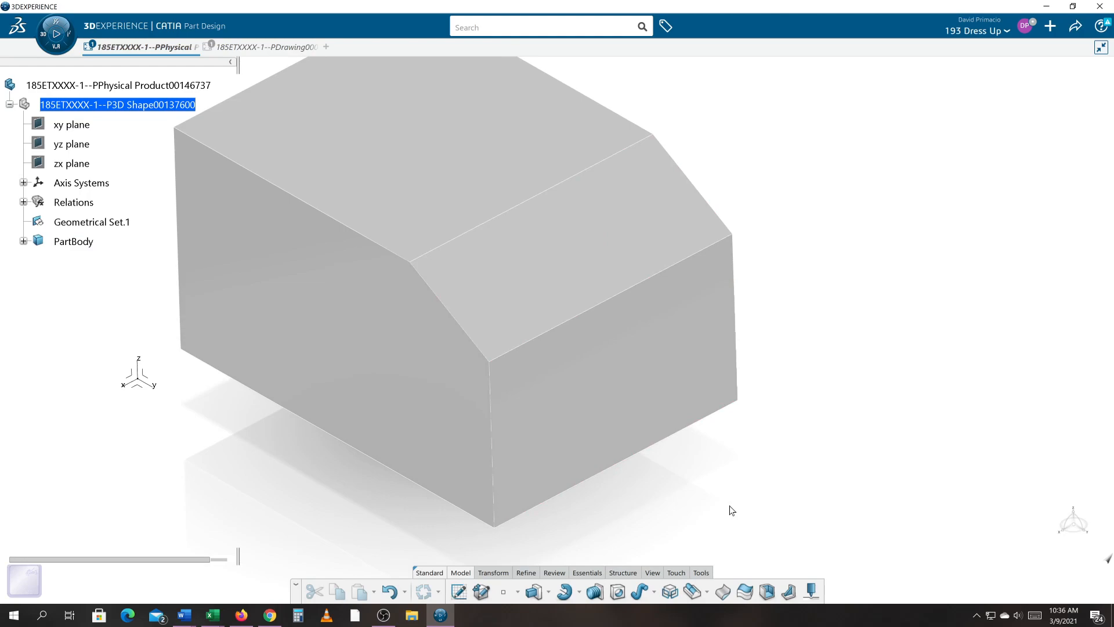
click(458, 592)
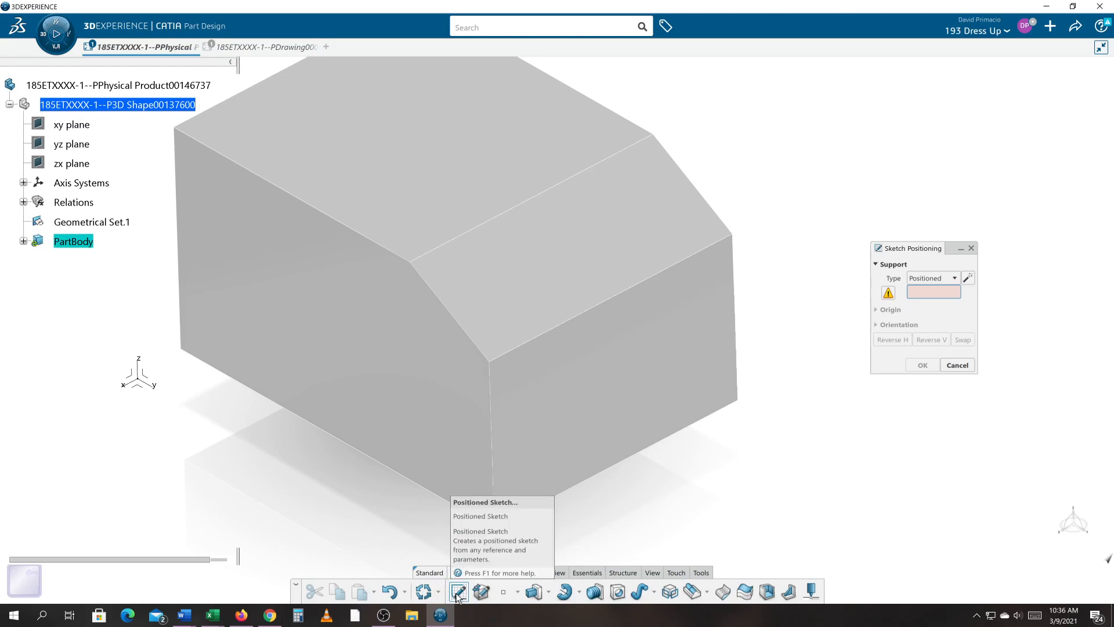
click(968, 279)
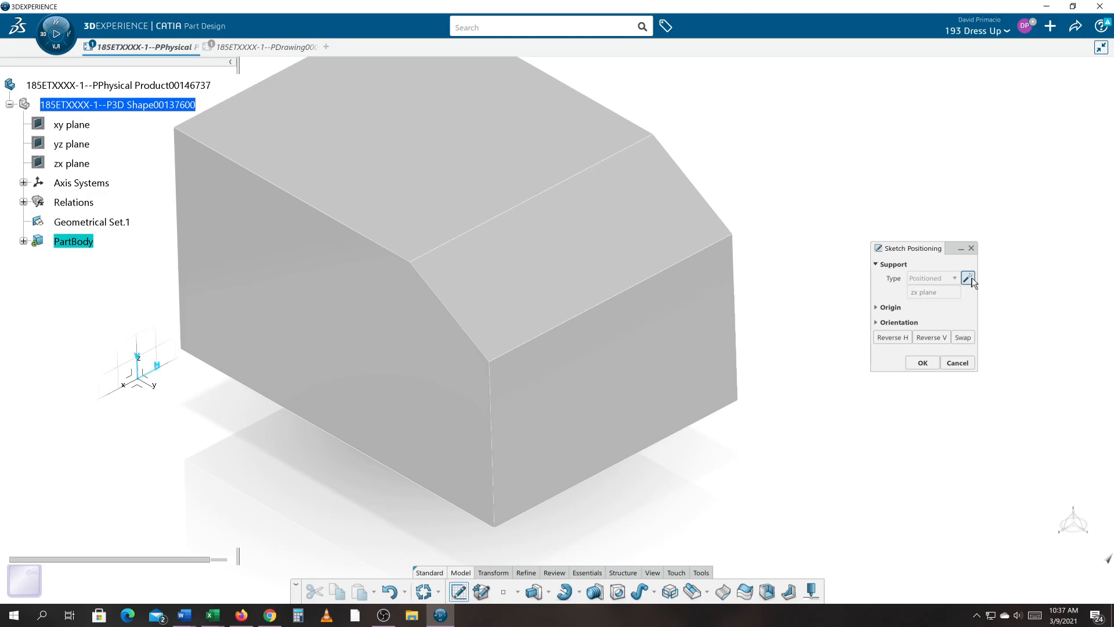
click(968, 278)
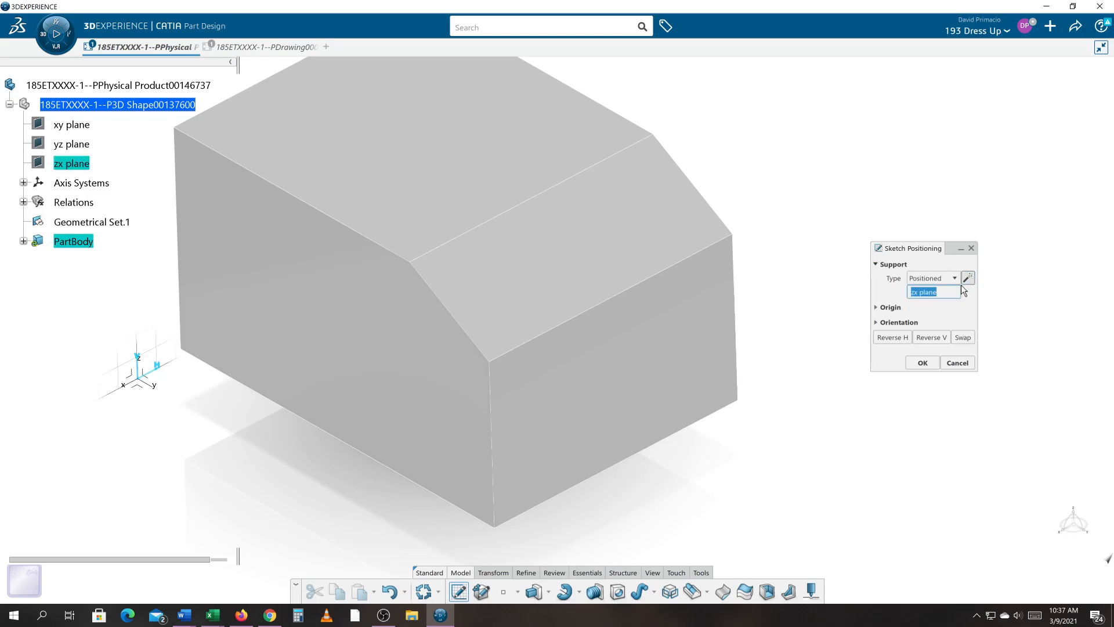
click(519, 352)
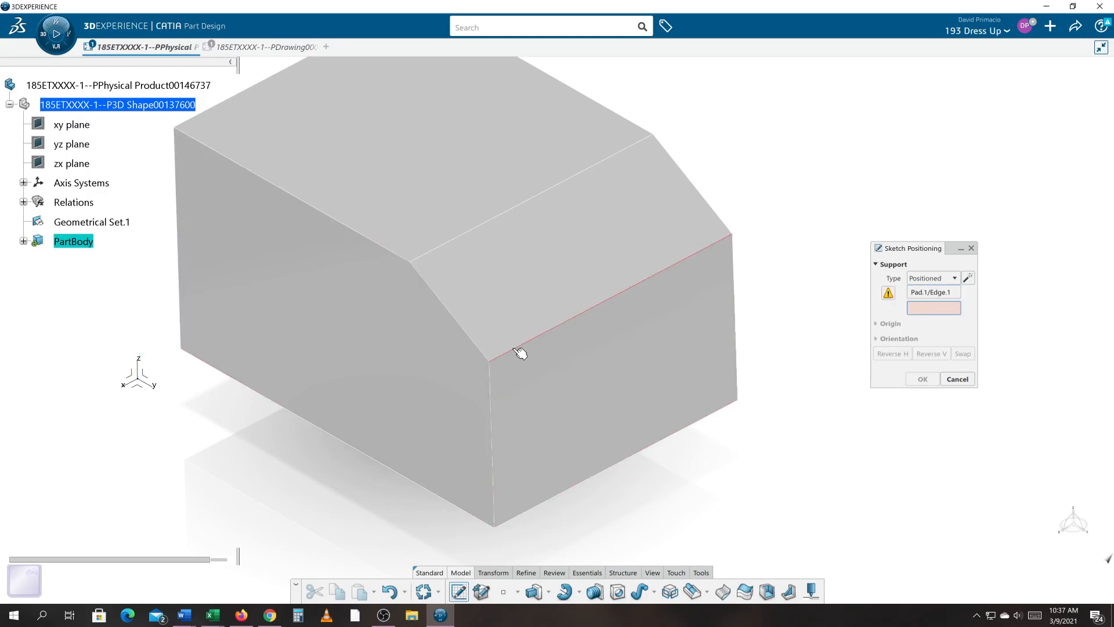
click(465, 327)
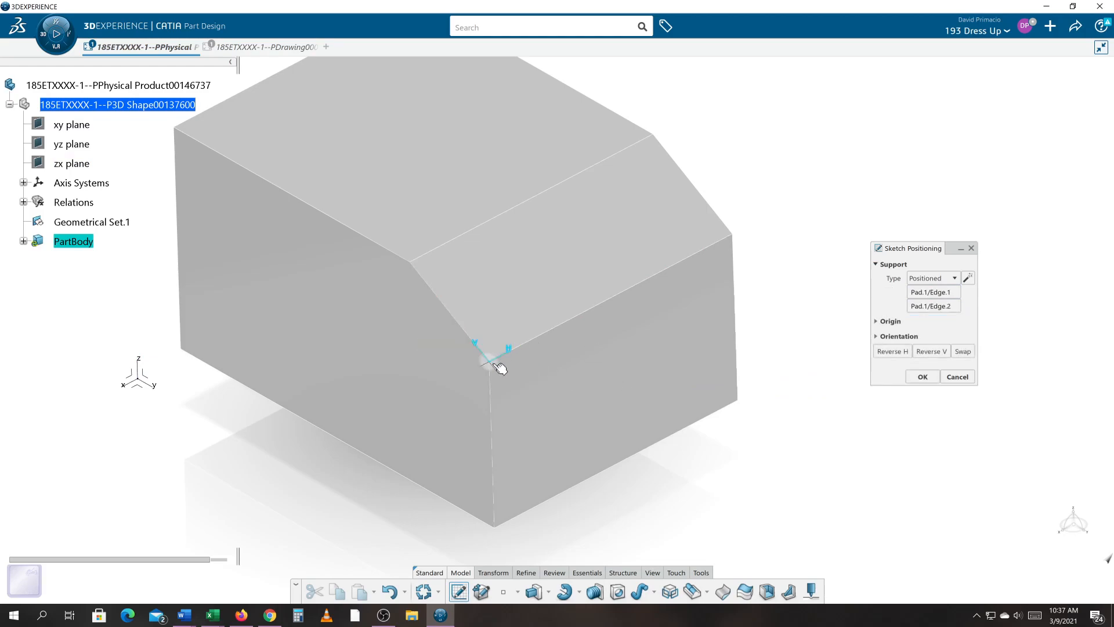
click(916, 381)
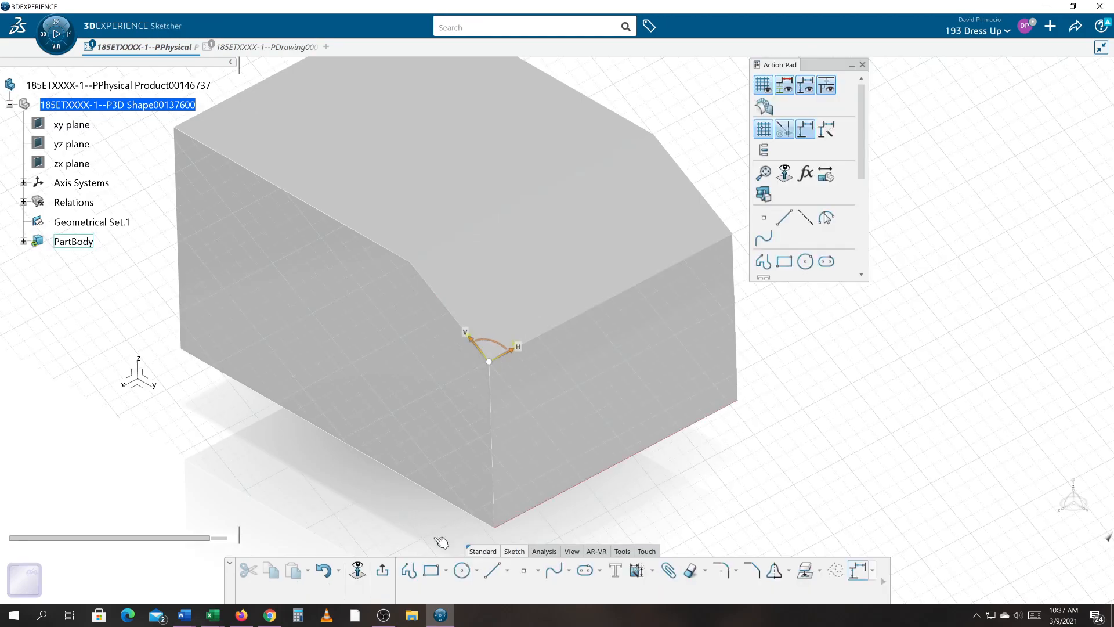
- Sketch a circle of radius about 0.35 in, centered about 2.5 in right and 1 in above the origin
click(357, 572)
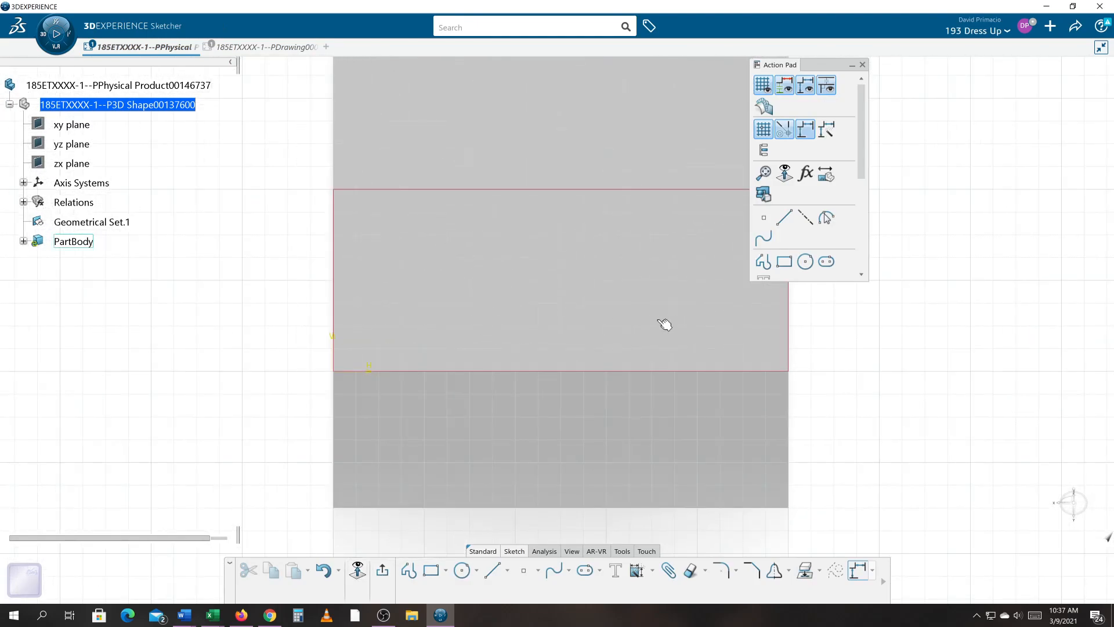
middle_drag(936, 416, 892, 451)
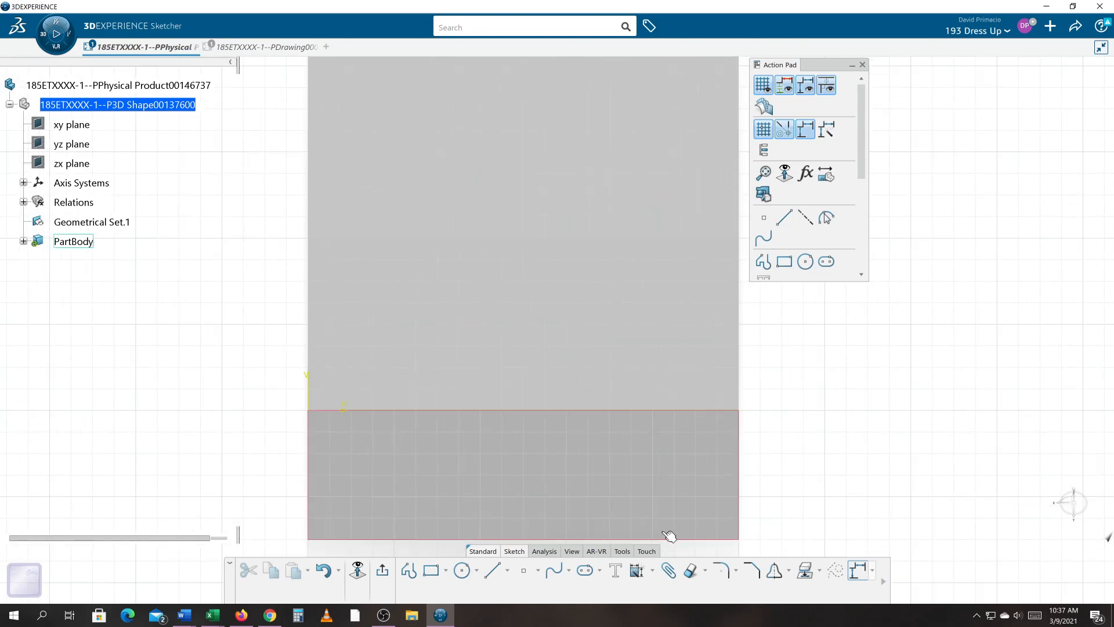
click(463, 570)
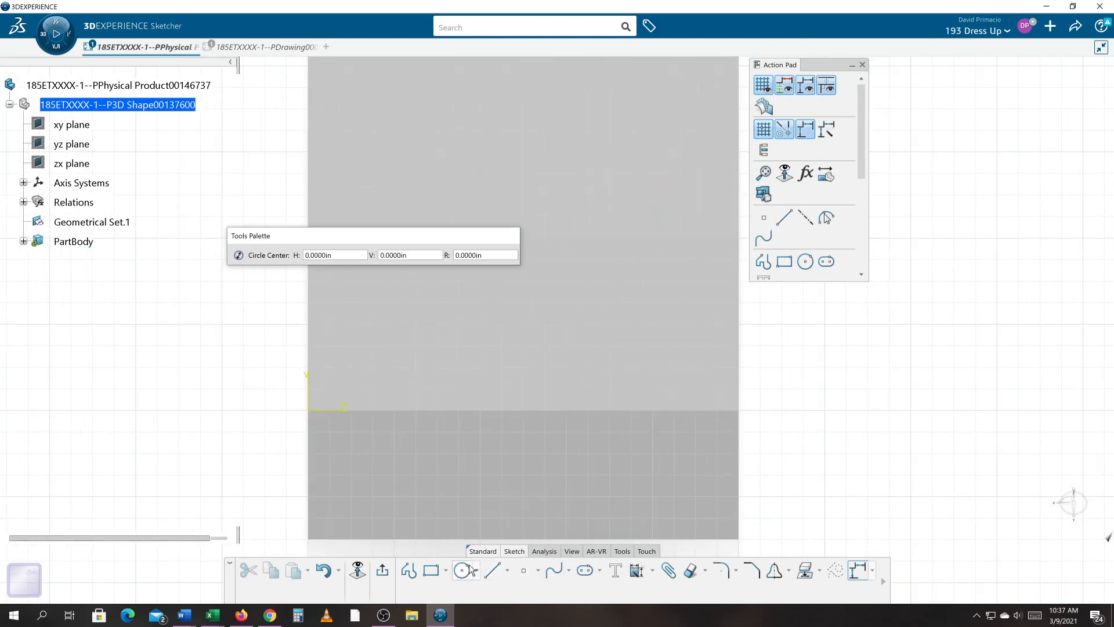
click(537, 317)
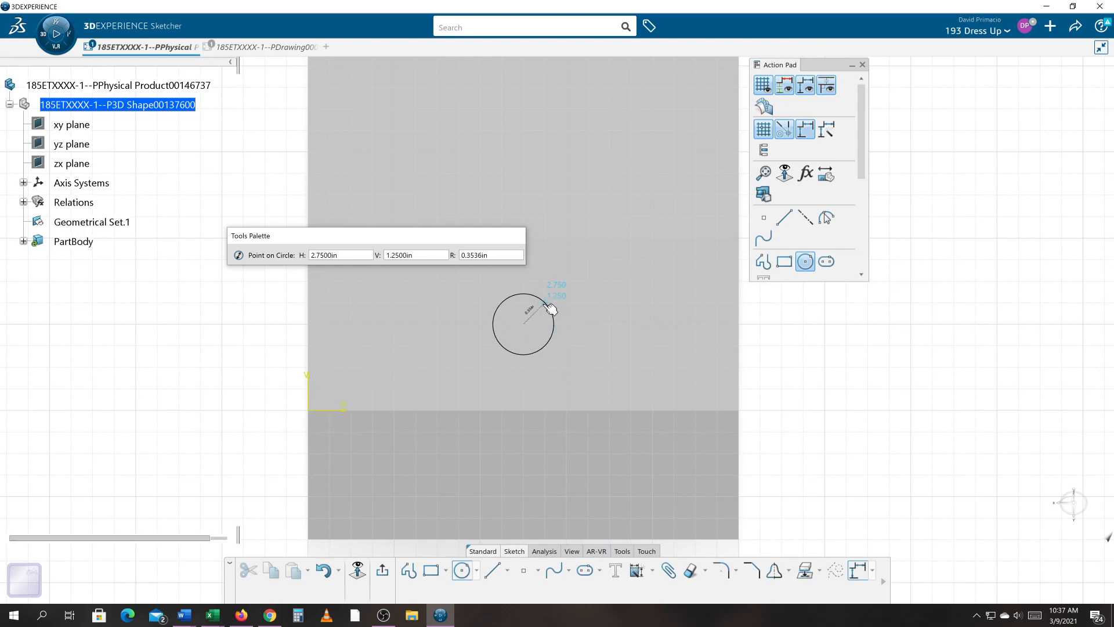
click(544, 302)
click(855, 422)
middle_drag(852, 417, 839, 435)
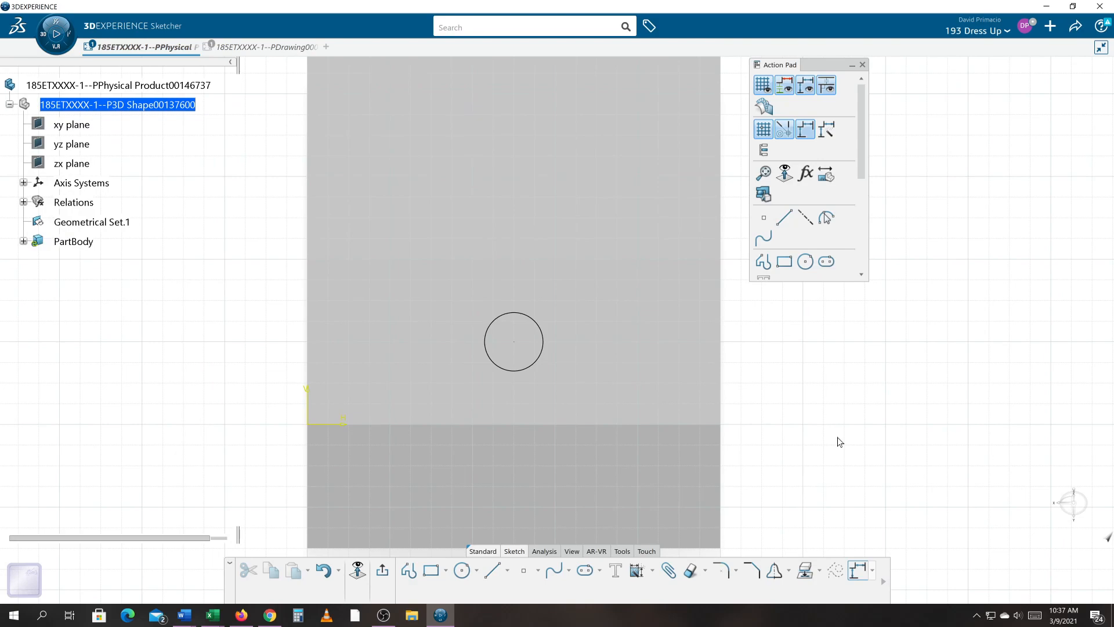
- Draw a line about 5.4 in long from the upper-right sketch edge to the origin, crossing the circle
click(510, 568)
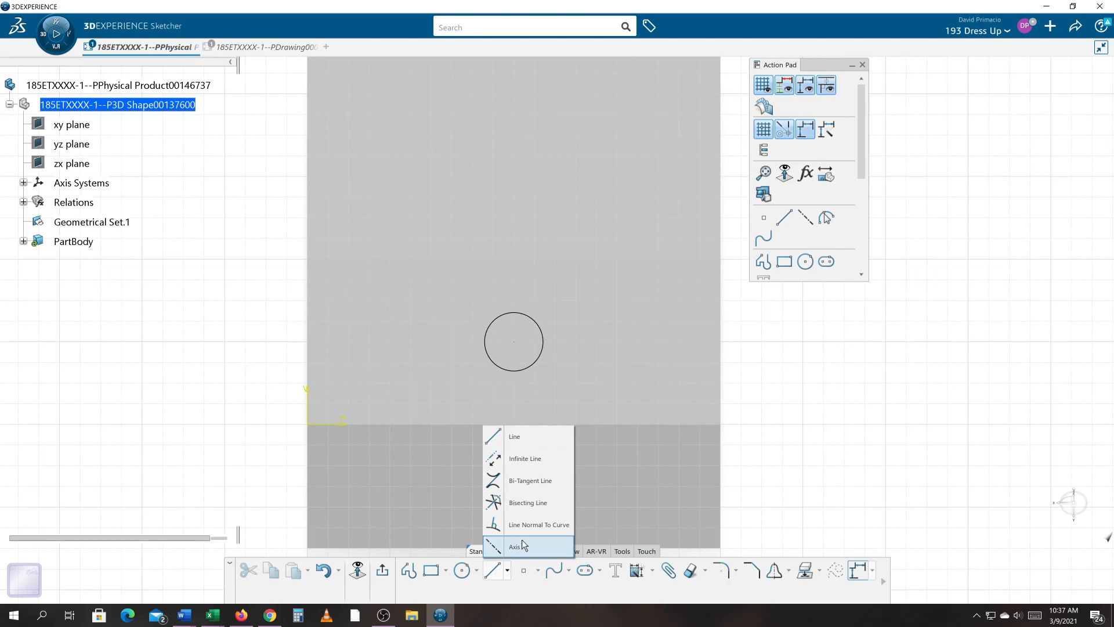
click(516, 436)
click(722, 261)
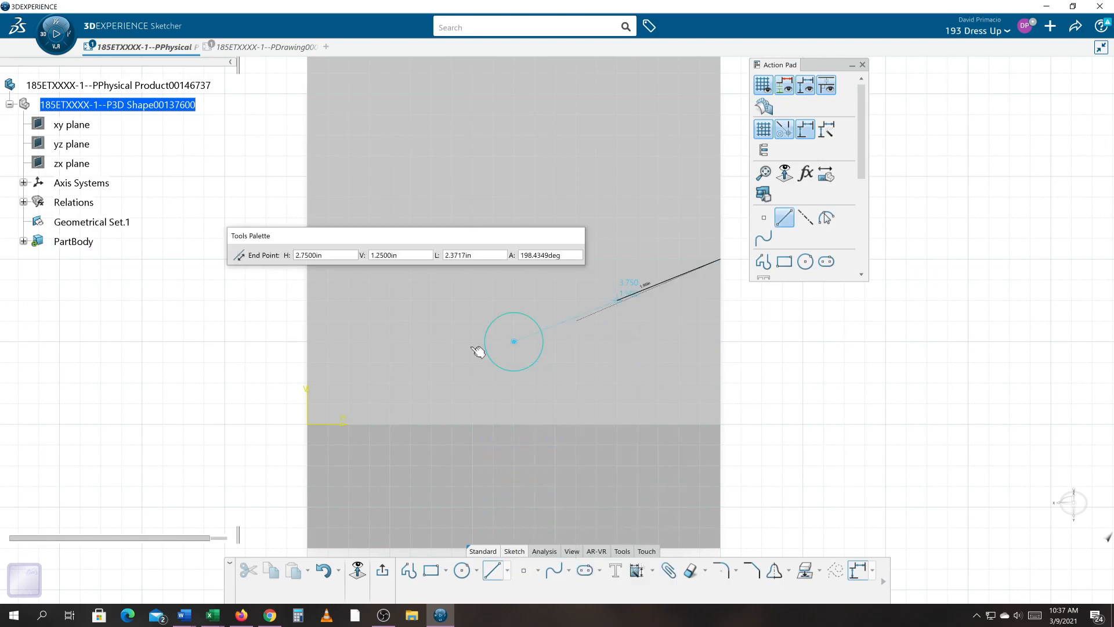
click(315, 427)
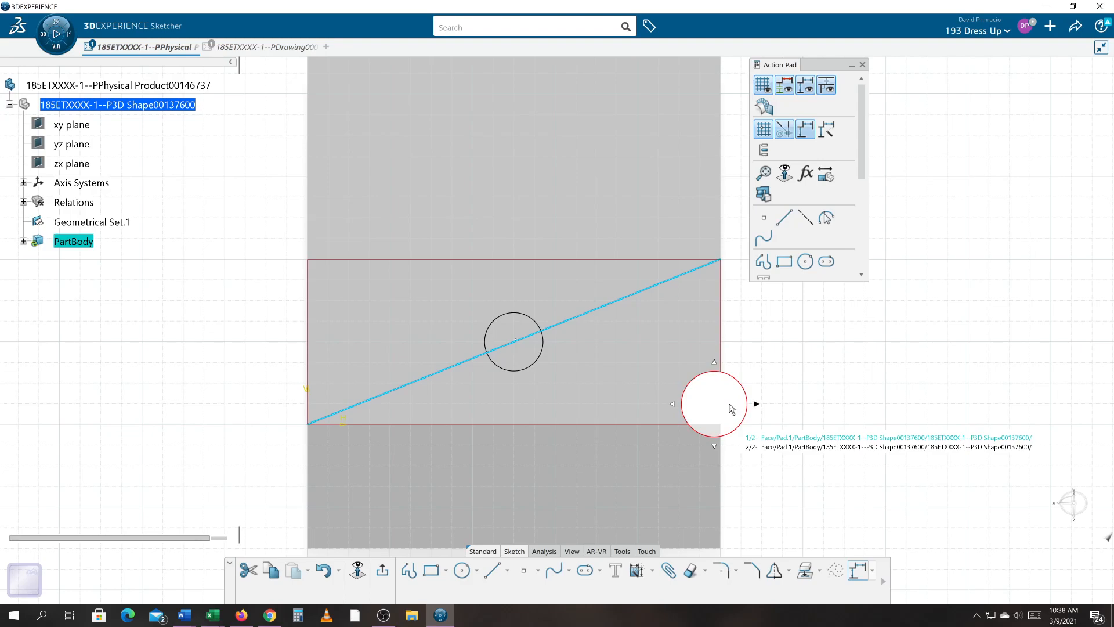
- Place one equidistant point along the sloped line using Equidistant Points
click(763, 220)
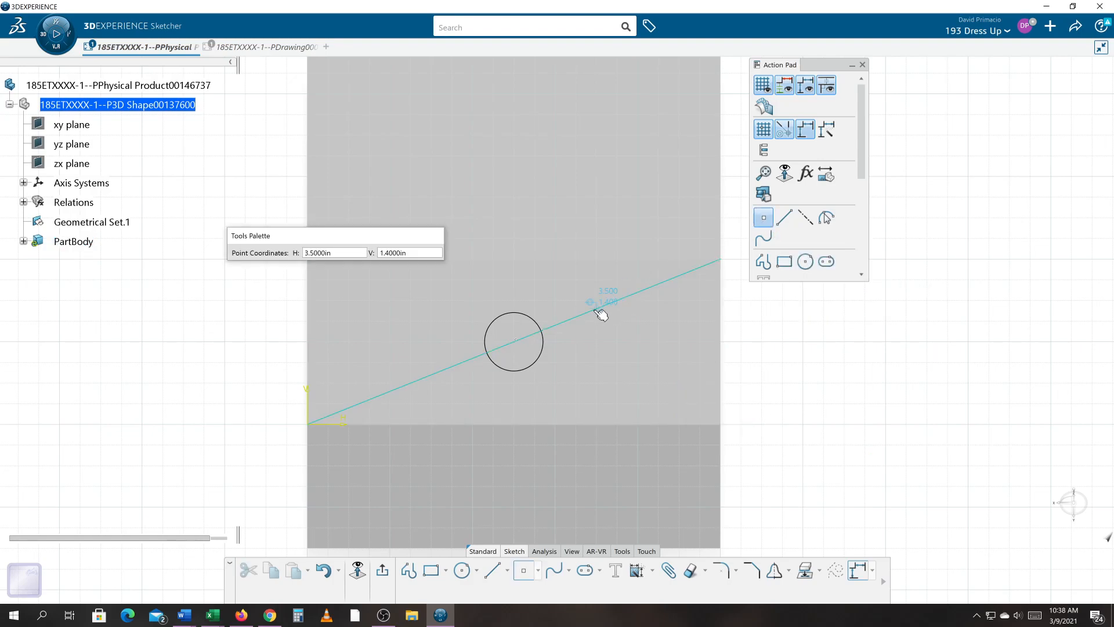
mouse_move(594, 312)
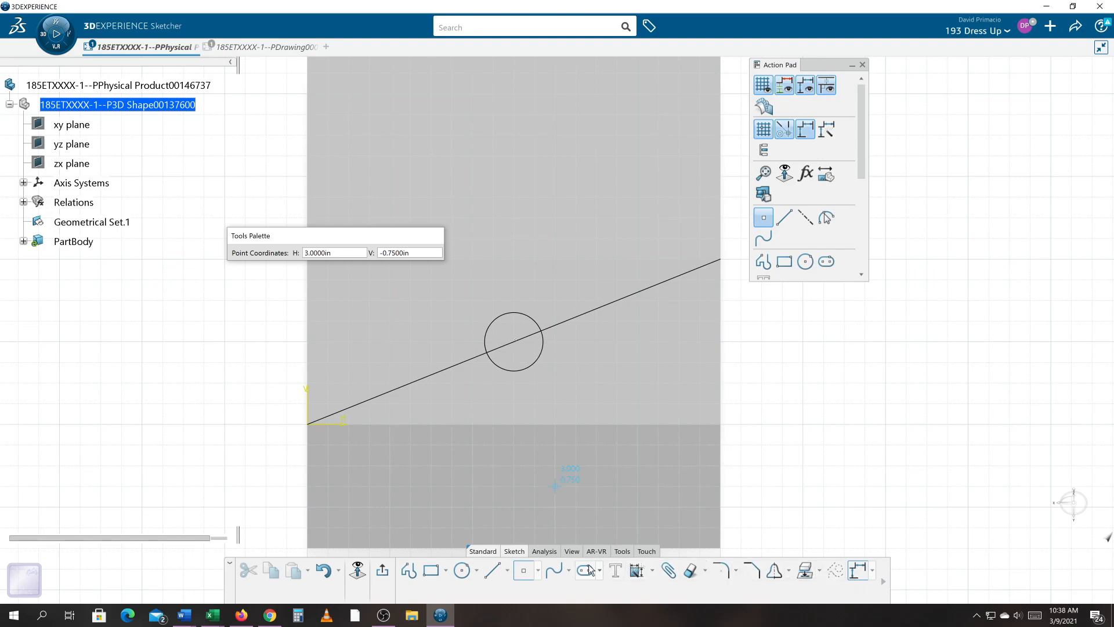
click(539, 571)
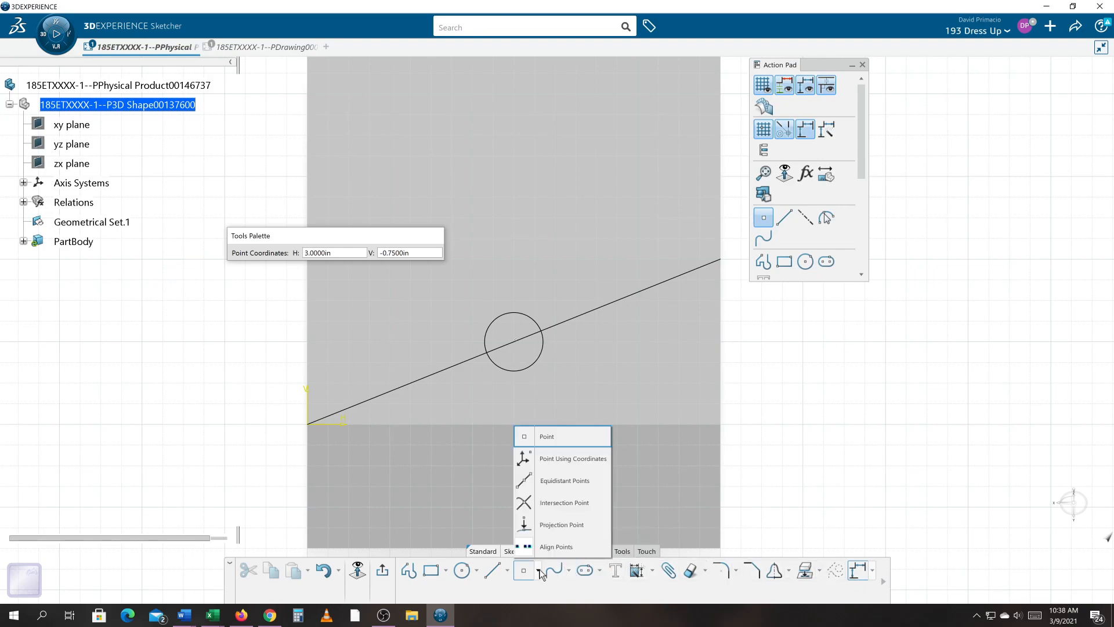
click(555, 481)
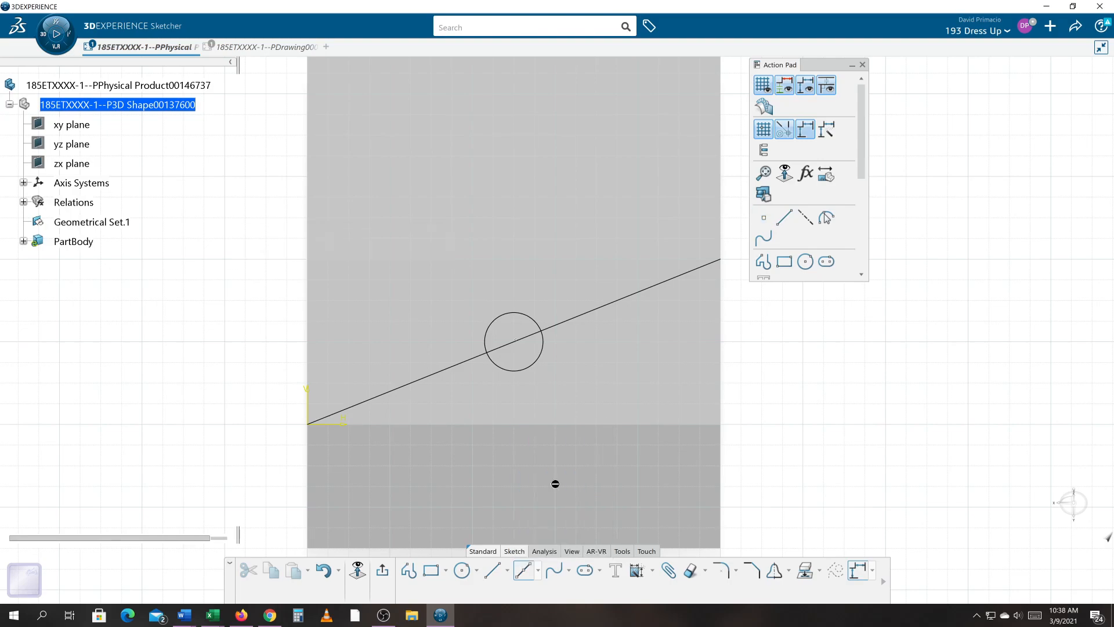
click(597, 313)
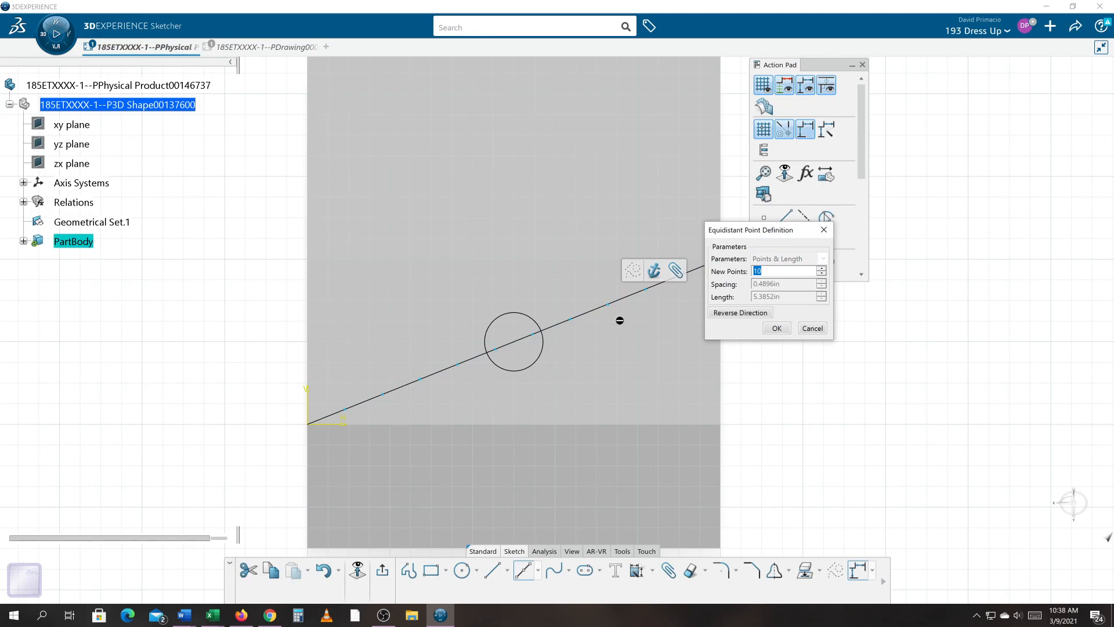
text(1)
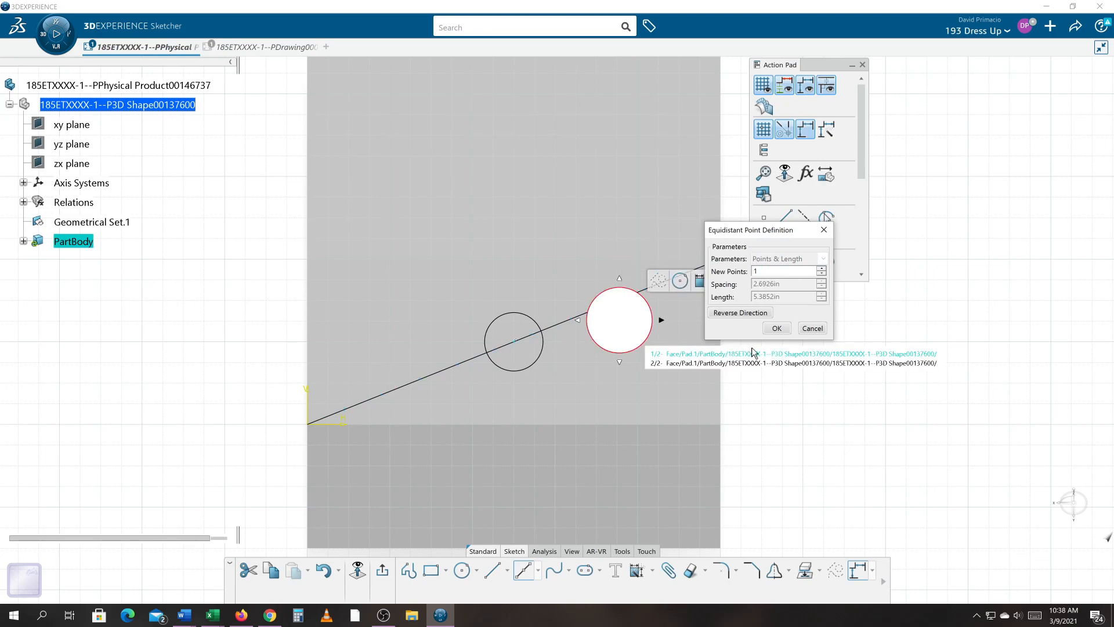
click(777, 329)
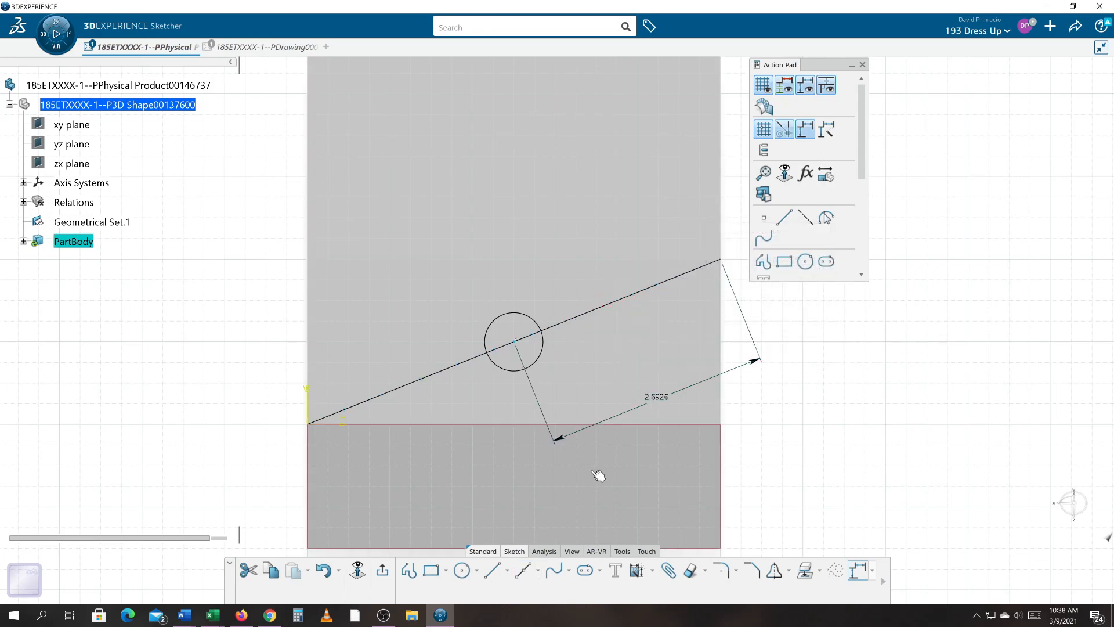
- Expand the sketch's geometry in the tree to examine its elements
click(662, 372)
click(858, 448)
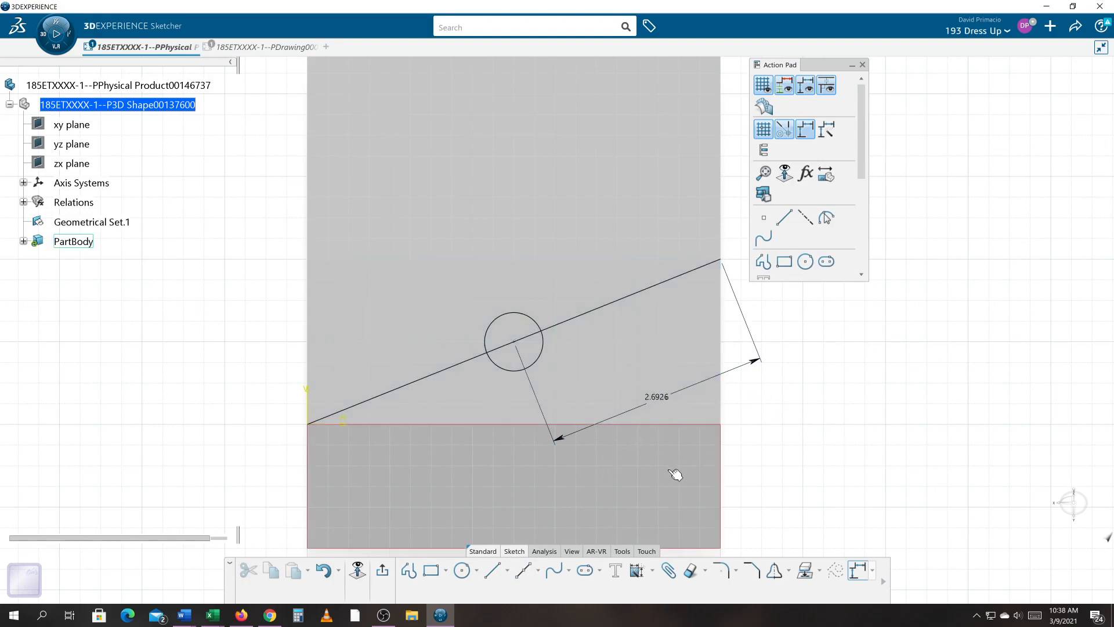
middle_drag(633, 502, 641, 498)
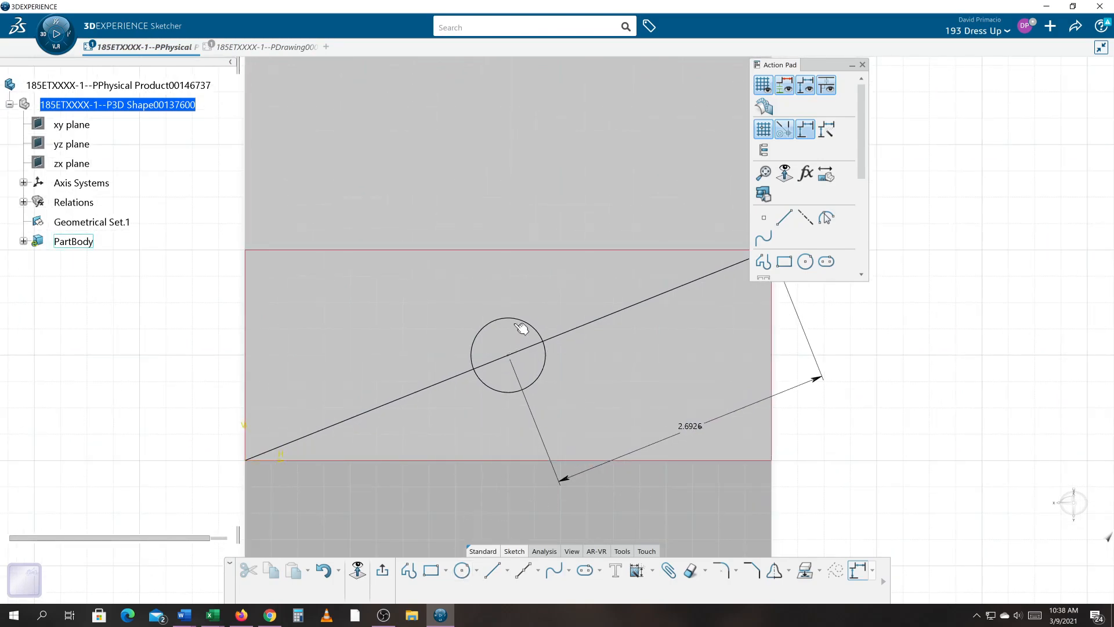
click(519, 319)
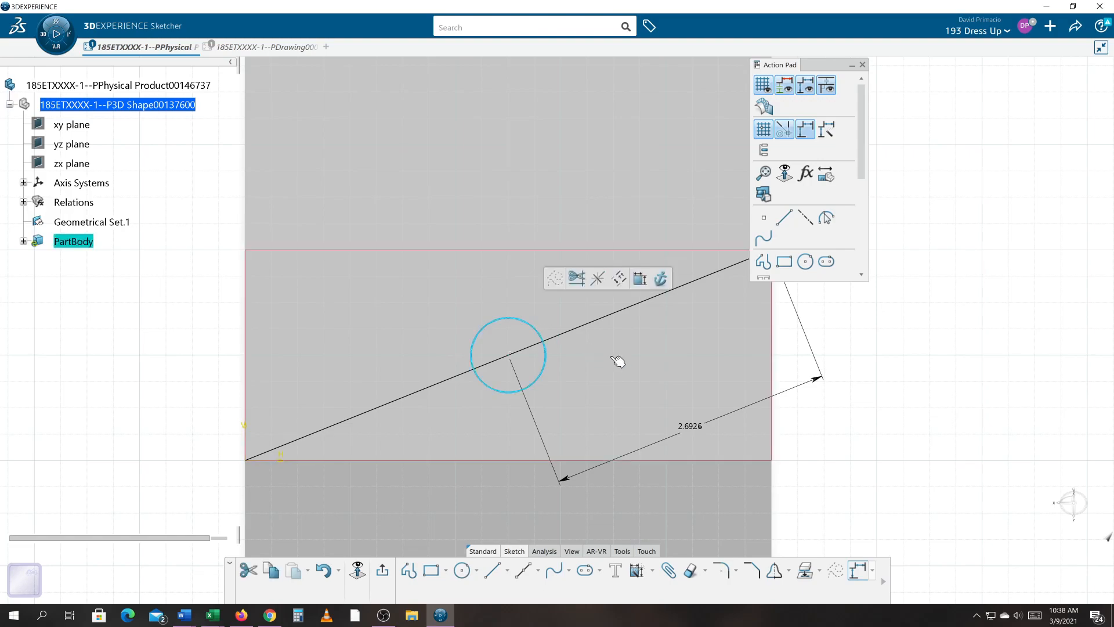
mouse_move(461, 401)
middle_down()
mouse_move(471, 450)
mouse_move(471, 435)
middle_up()
ctrl+drag(471, 436, 470, 437)
ctrl+middle_drag(470, 437, 469, 439)
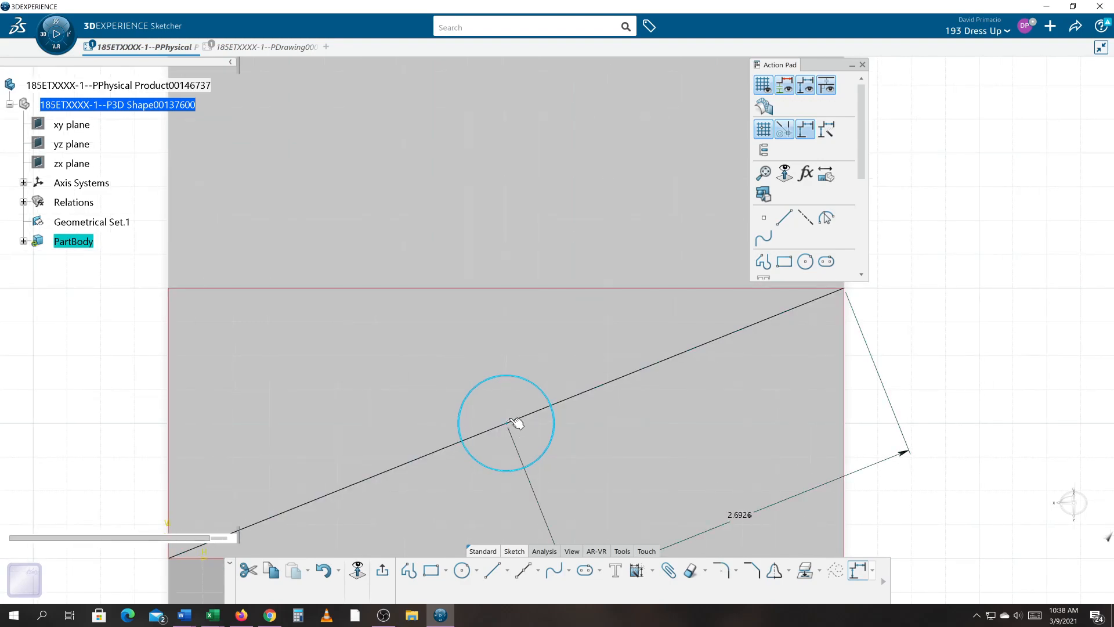
click(516, 423)
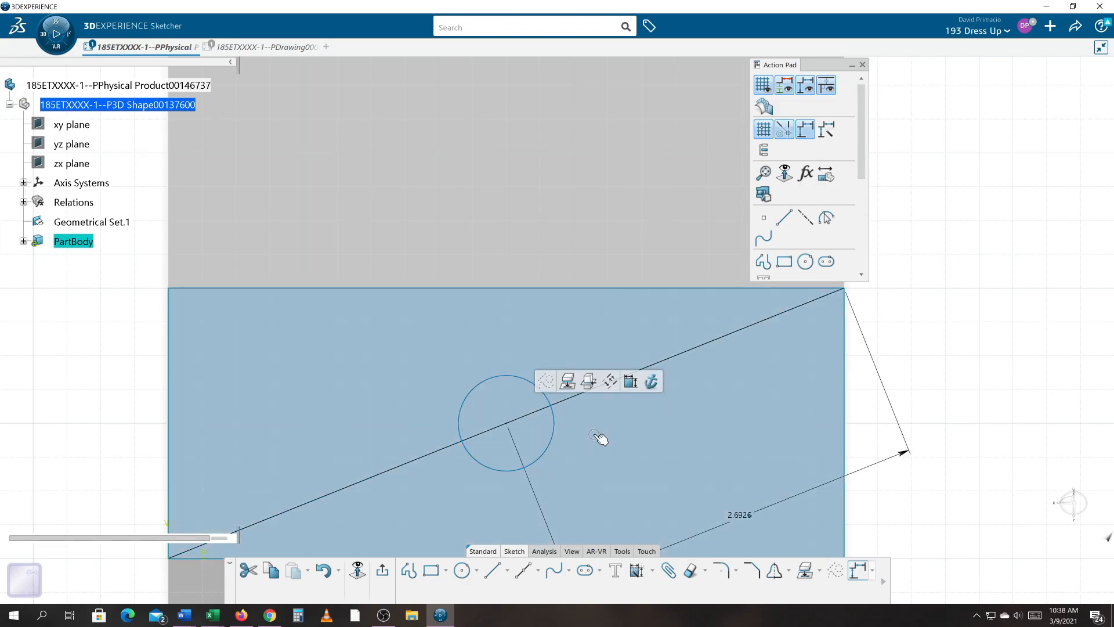
click(23, 242)
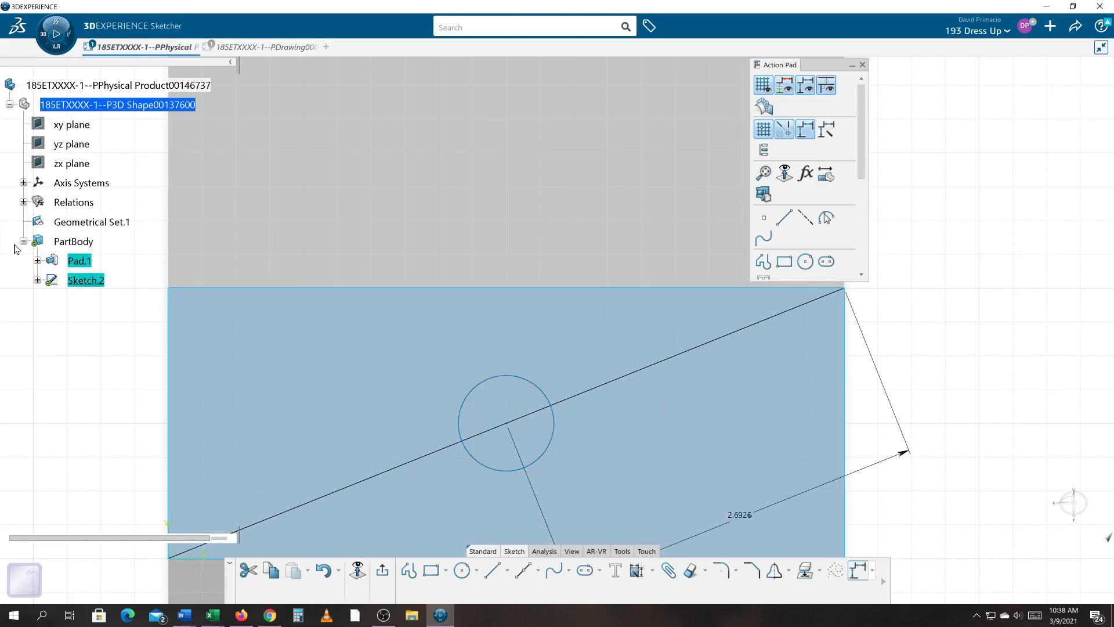
click(37, 281)
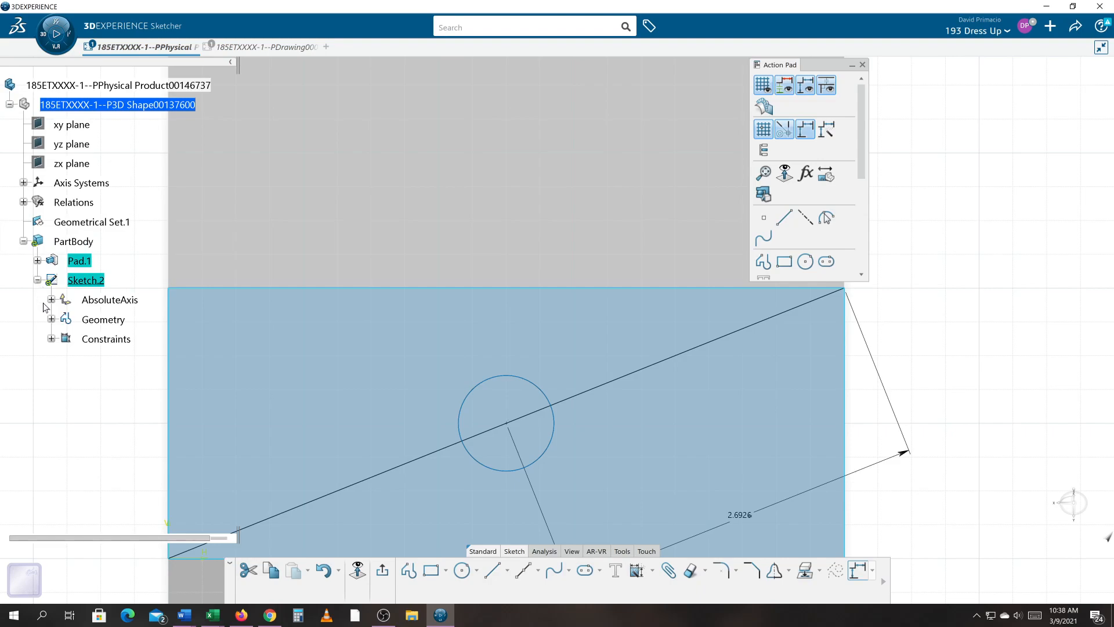
click(51, 320)
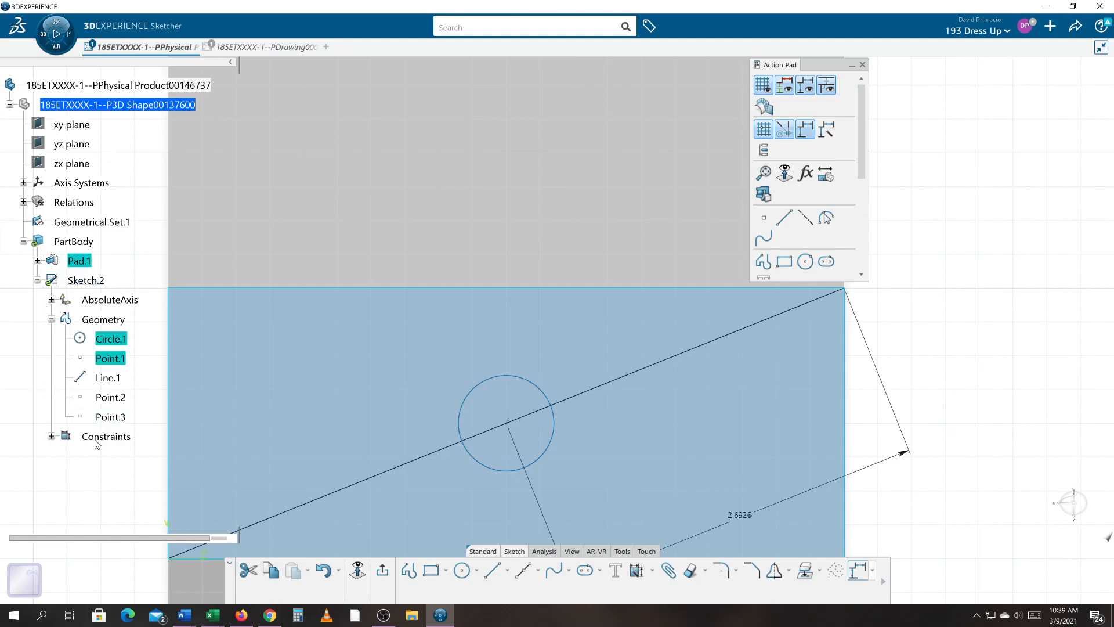
- Select the original circle and its center point in the tree and delete them
click(103, 453)
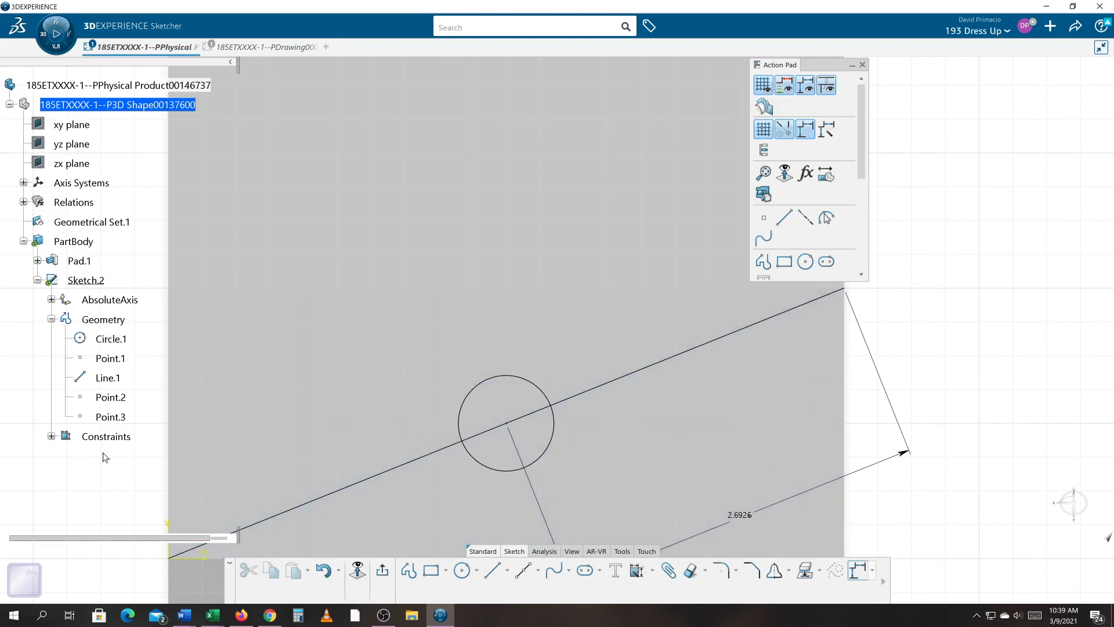
click(120, 422)
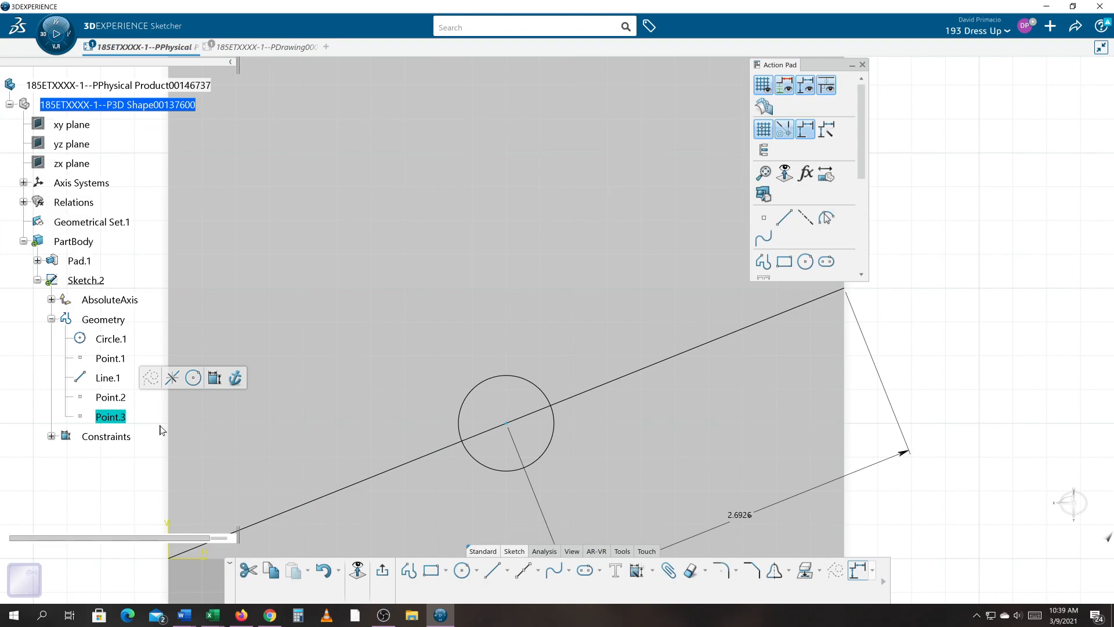
click(112, 398)
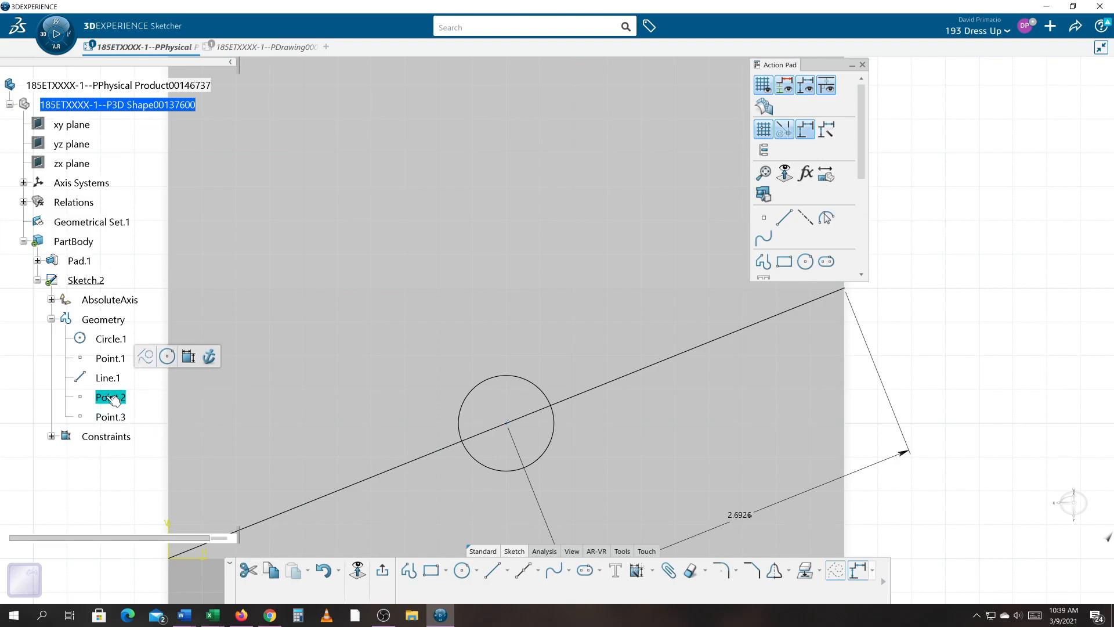
middle_drag(425, 385, 365, 418)
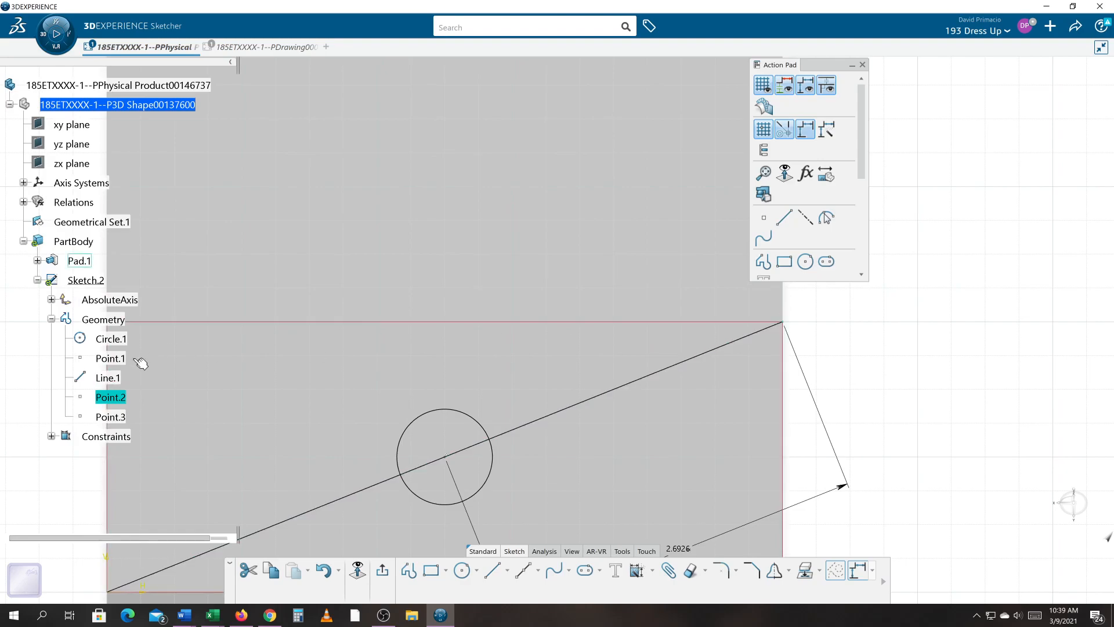
click(110, 419)
mouse_move(316, 418)
middle_down()
mouse_move(438, 368)
mouse_move(608, 382)
middle_up()
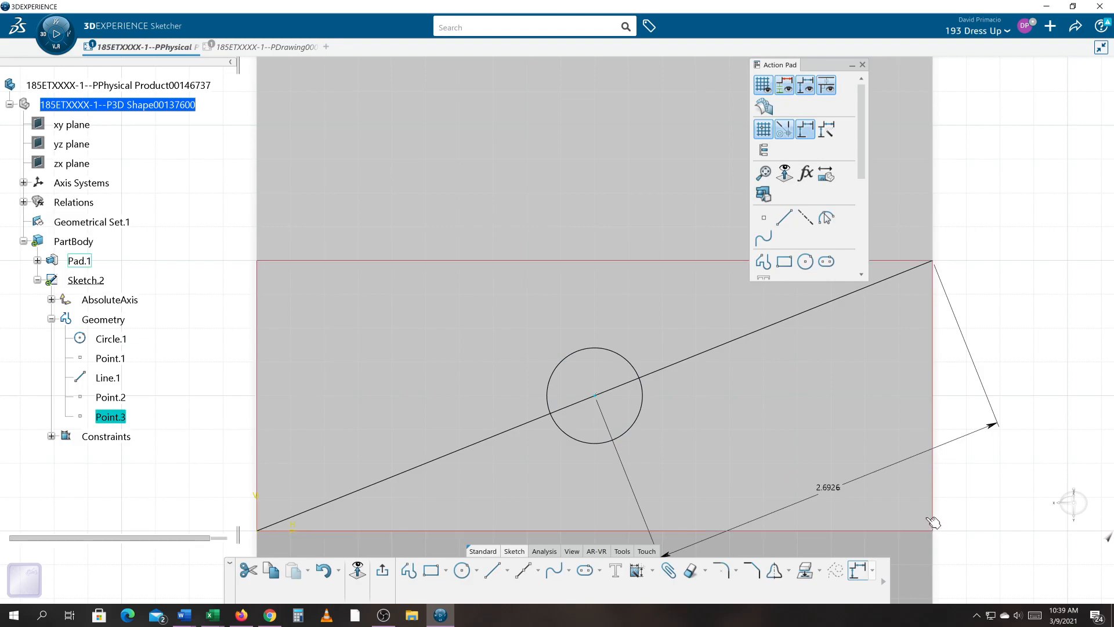
click(538, 571)
click(124, 342)
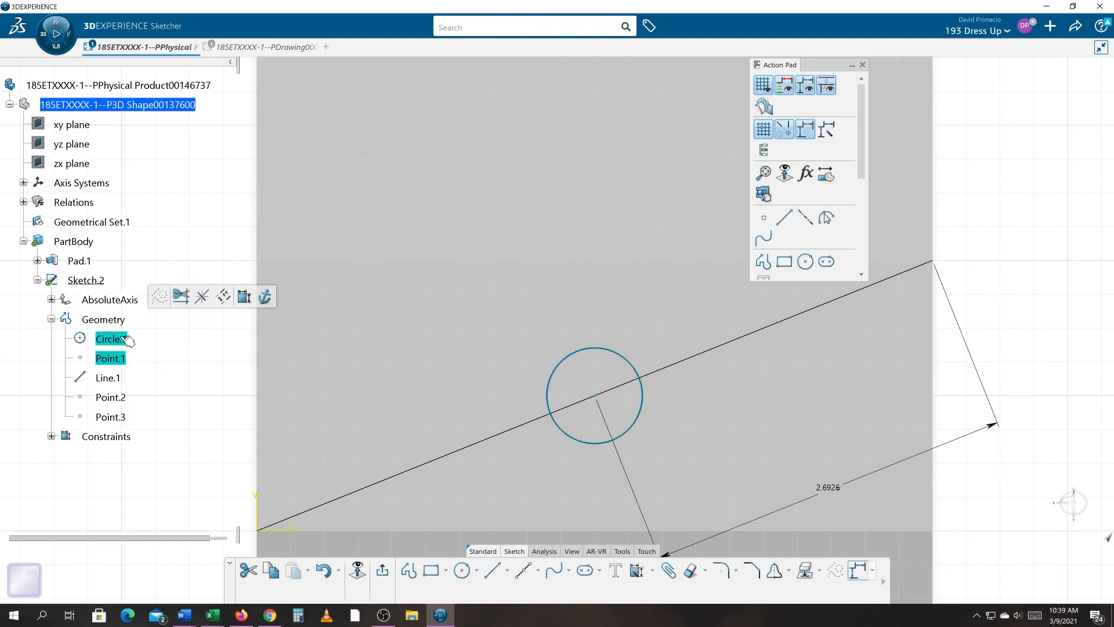
key(Delete)
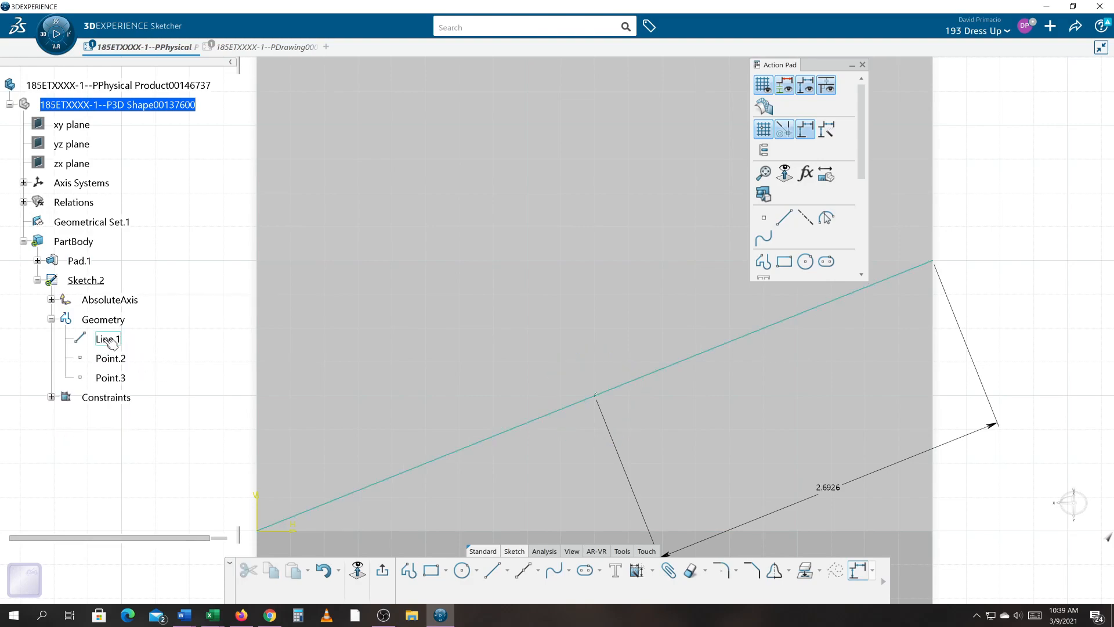
- Convert the sloped line to a construction element
click(110, 340)
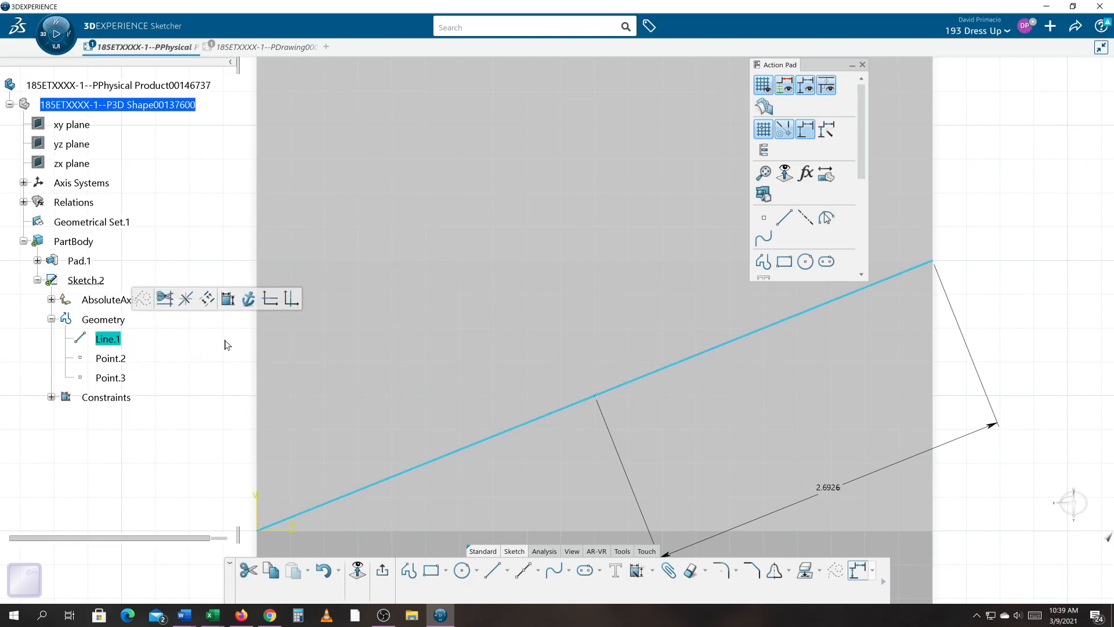
click(143, 300)
mouse_move(204, 410)
middle_down()
mouse_move(193, 386)
mouse_move(202, 395)
middle_up()
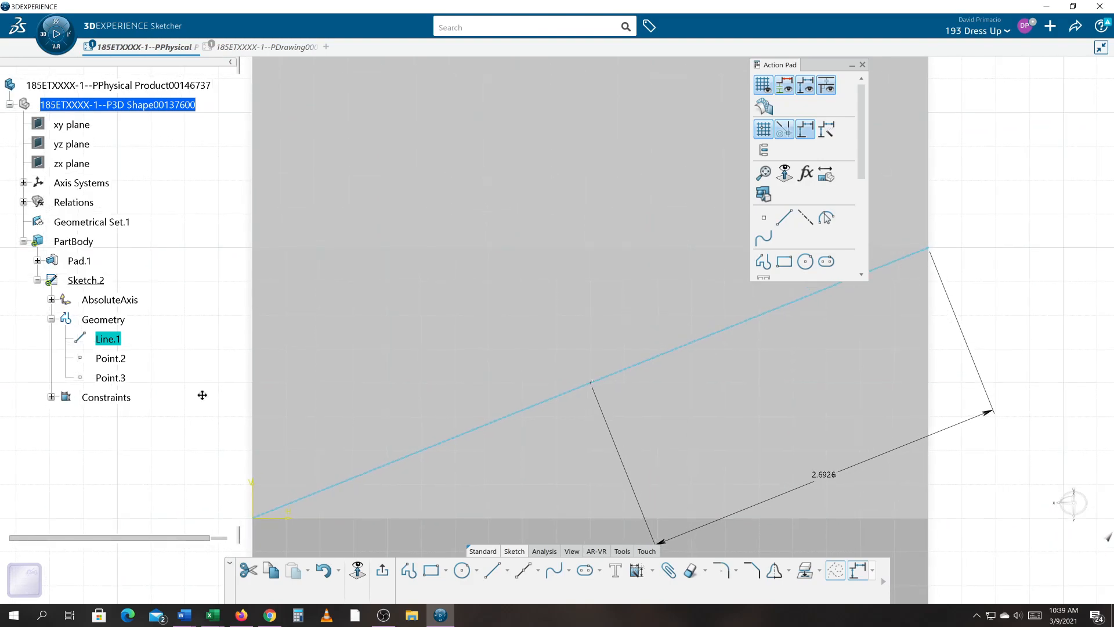
- Create a circle of radius about 0.25 in centered on the equidistant point using Circle from Point
click(115, 378)
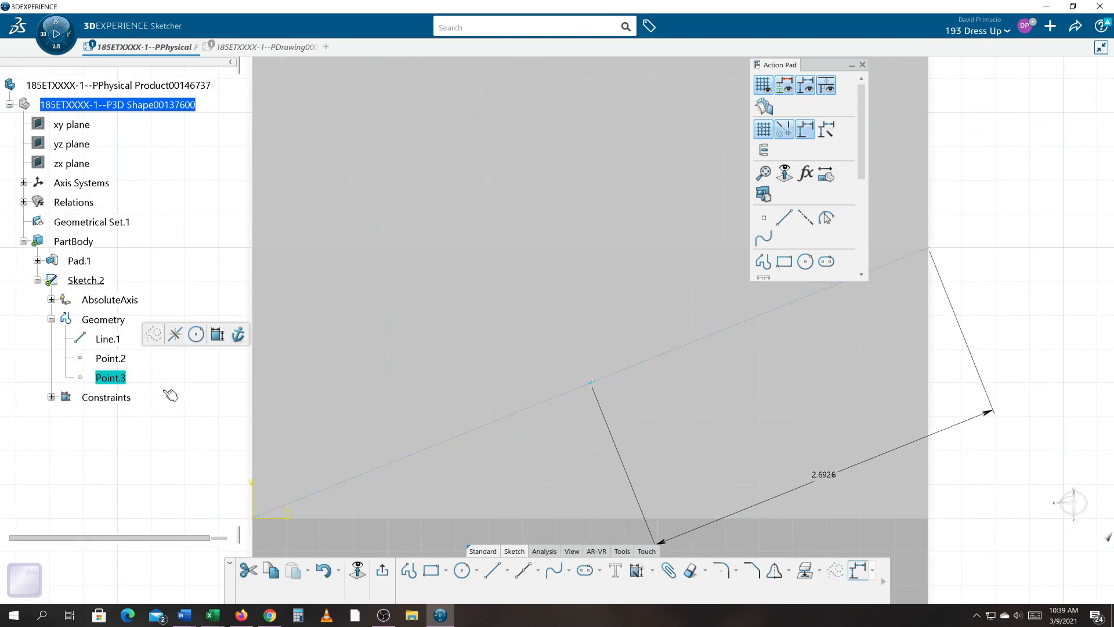
click(196, 337)
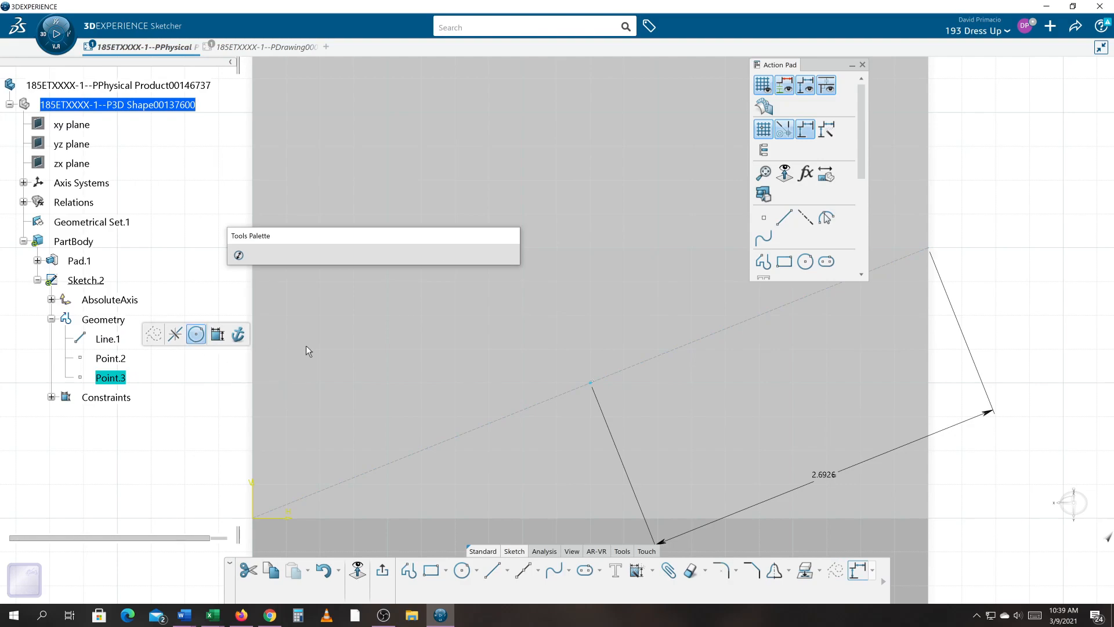
click(591, 382)
click(548, 372)
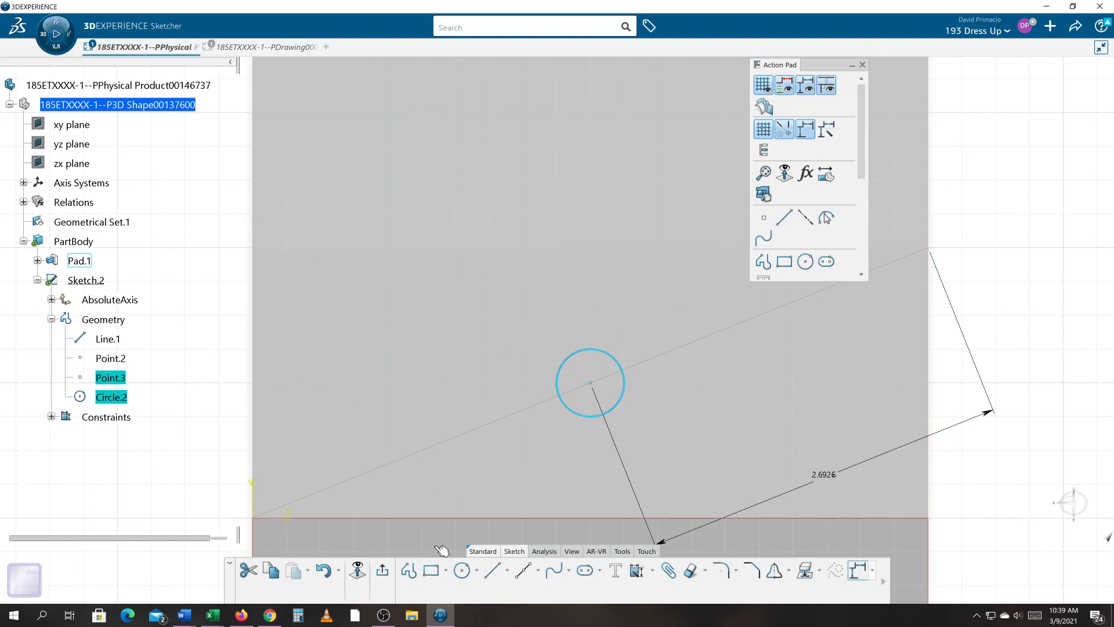
- Apply Auto Constraint to the new circle
click(652, 573)
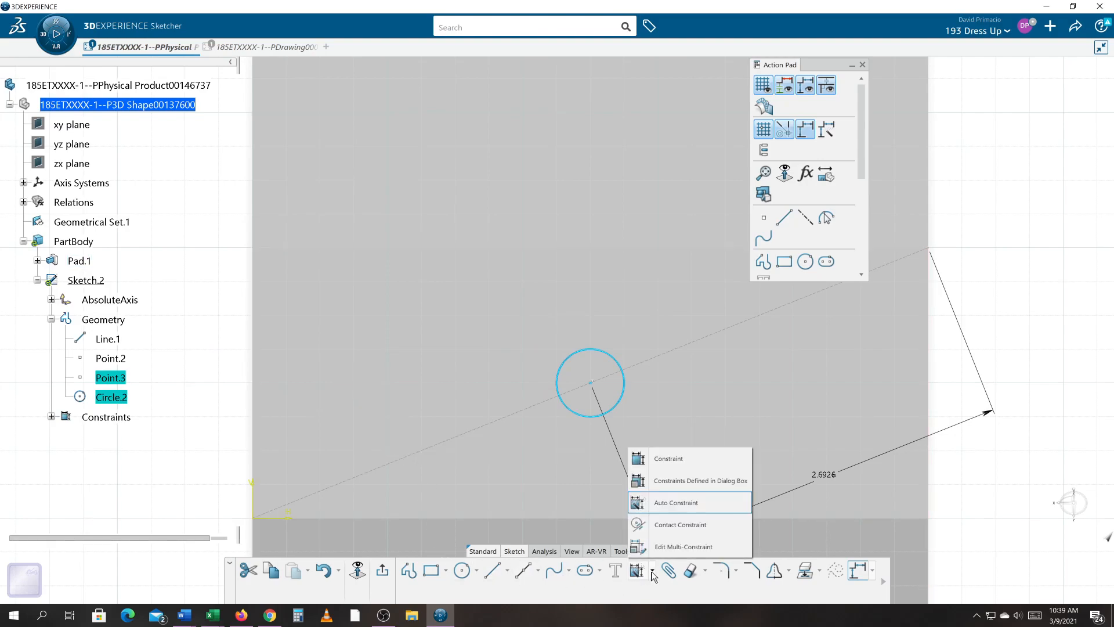
click(683, 503)
key(Return)
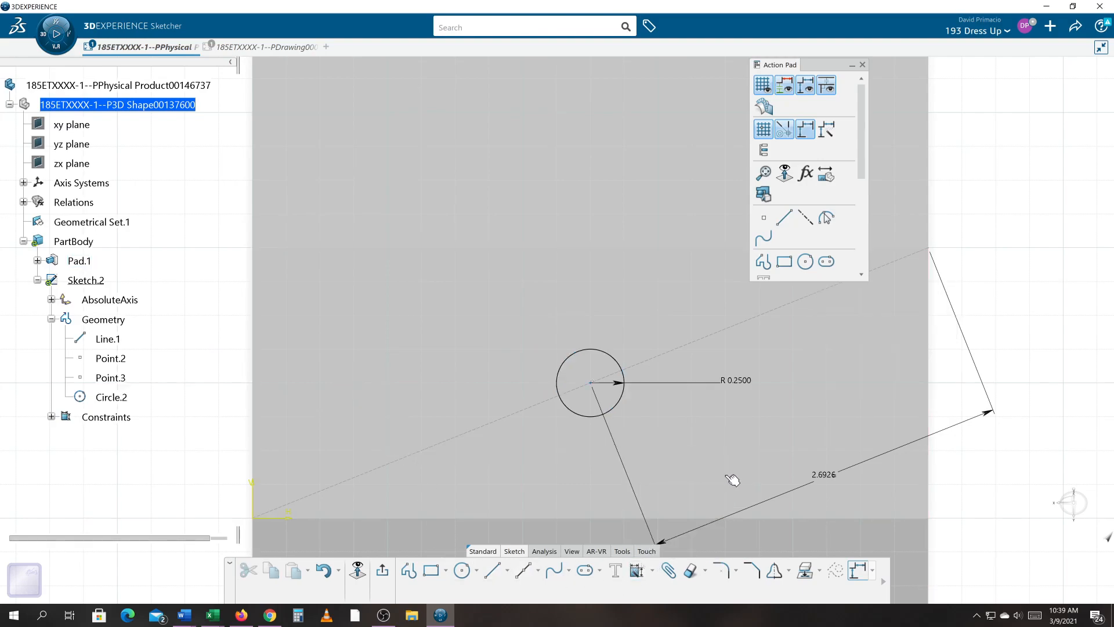
- Change the circle's radius constraint to a diameter dimension
click(737, 381)
double_click(737, 381)
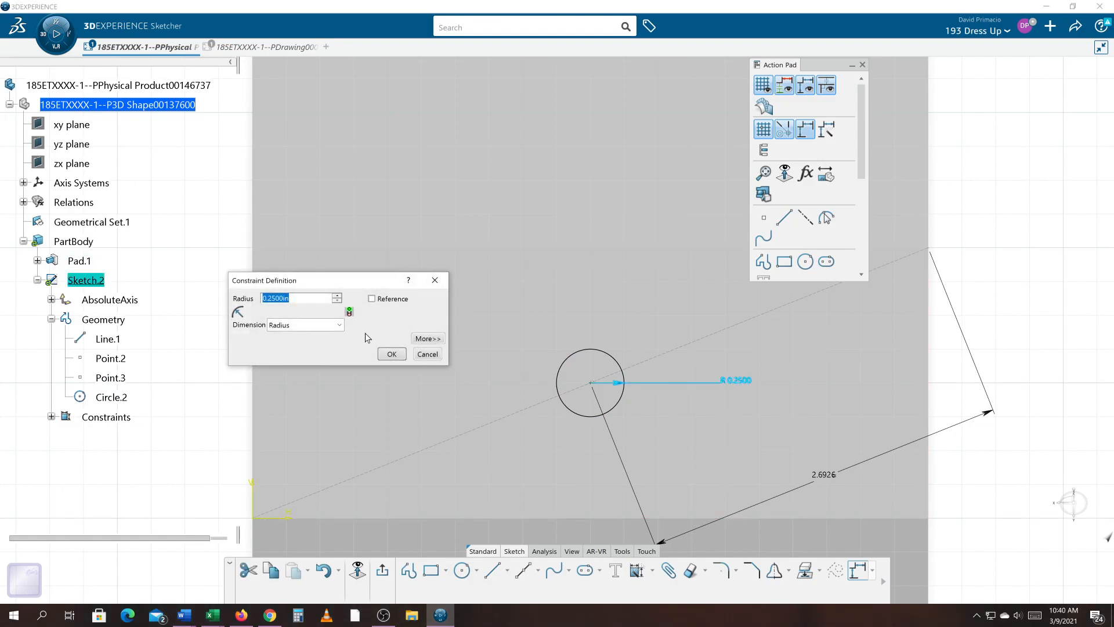
click(340, 325)
click(319, 348)
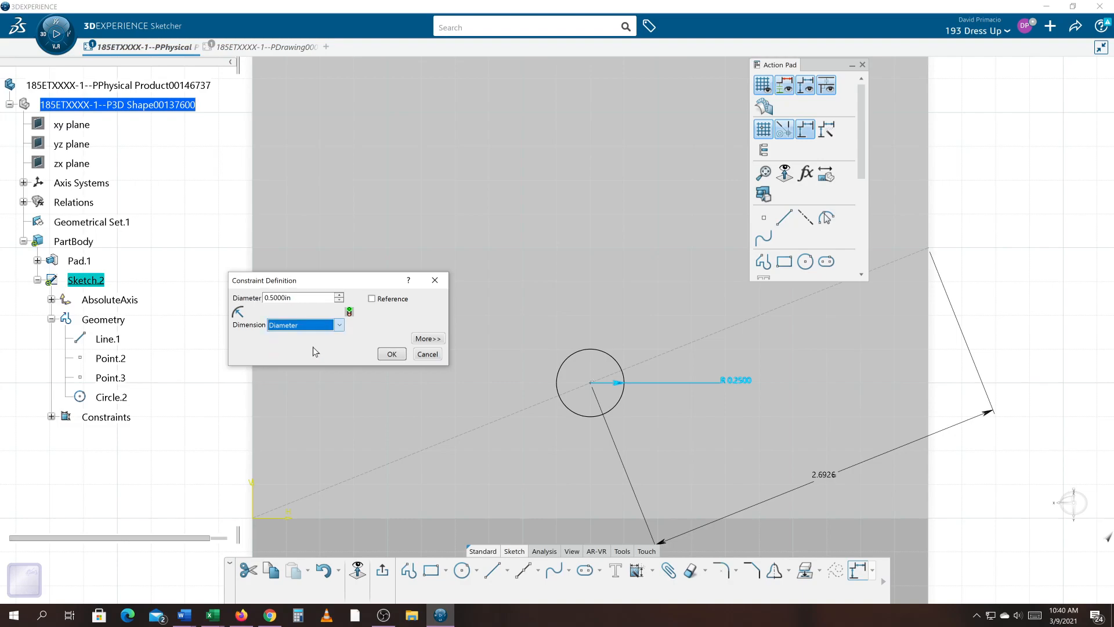
click(392, 356)
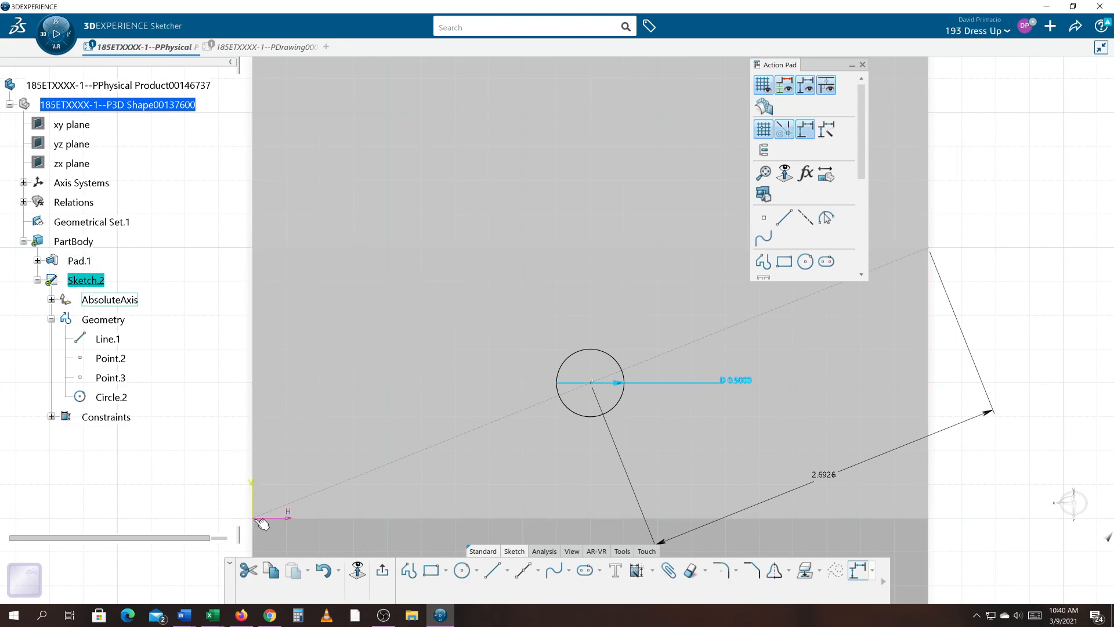
- Delete the distance dimension between the circle's center and the part's edge
middle_drag(383, 468, 402, 485)
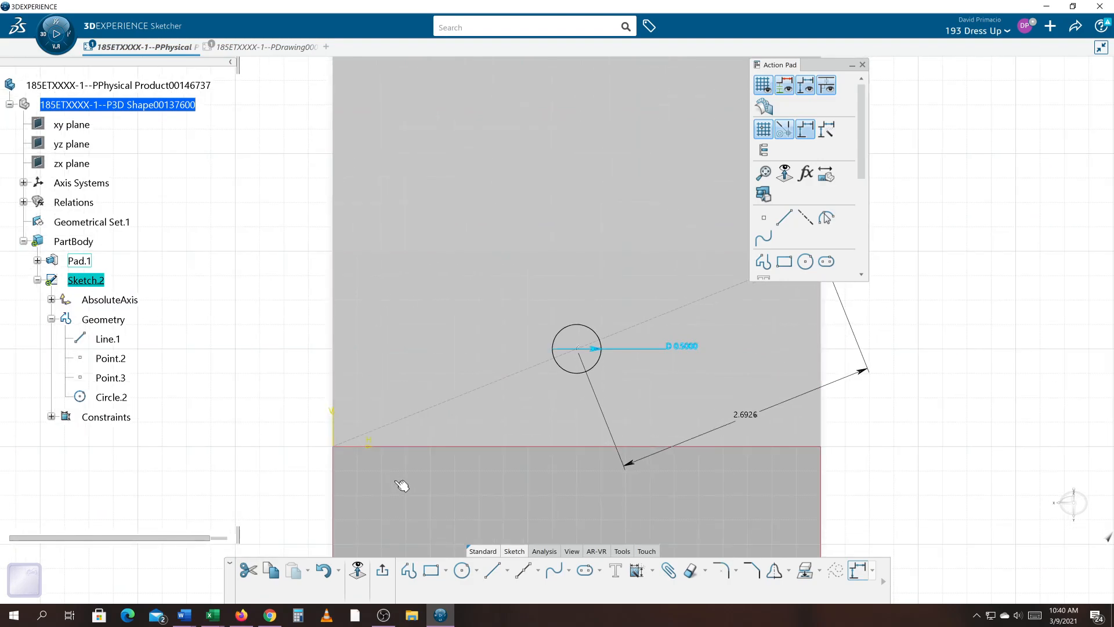
click(195, 469)
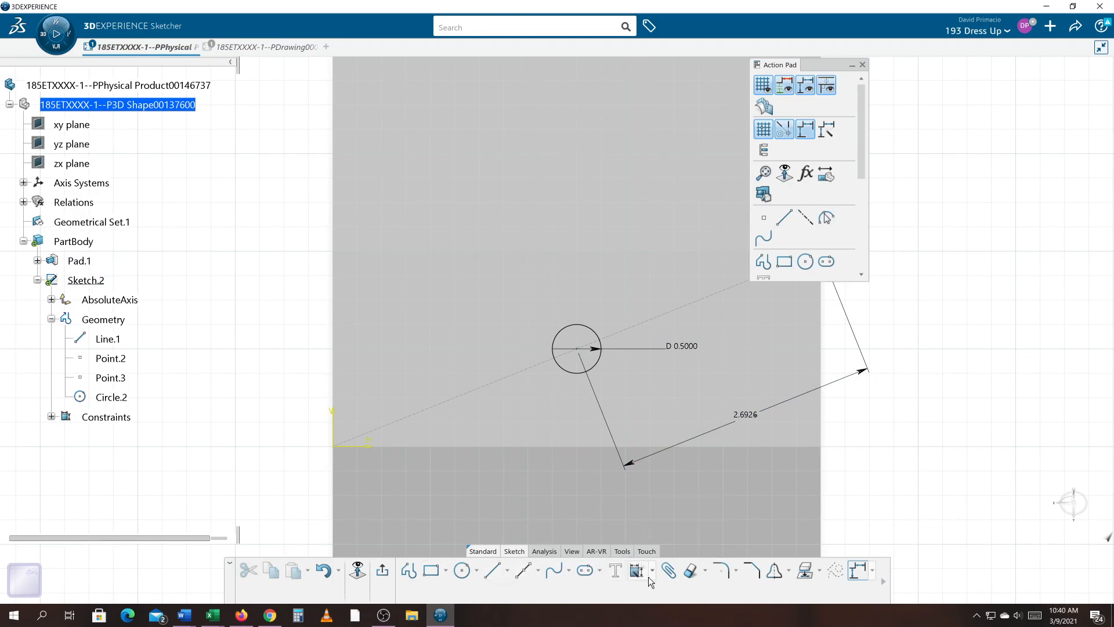
click(850, 383)
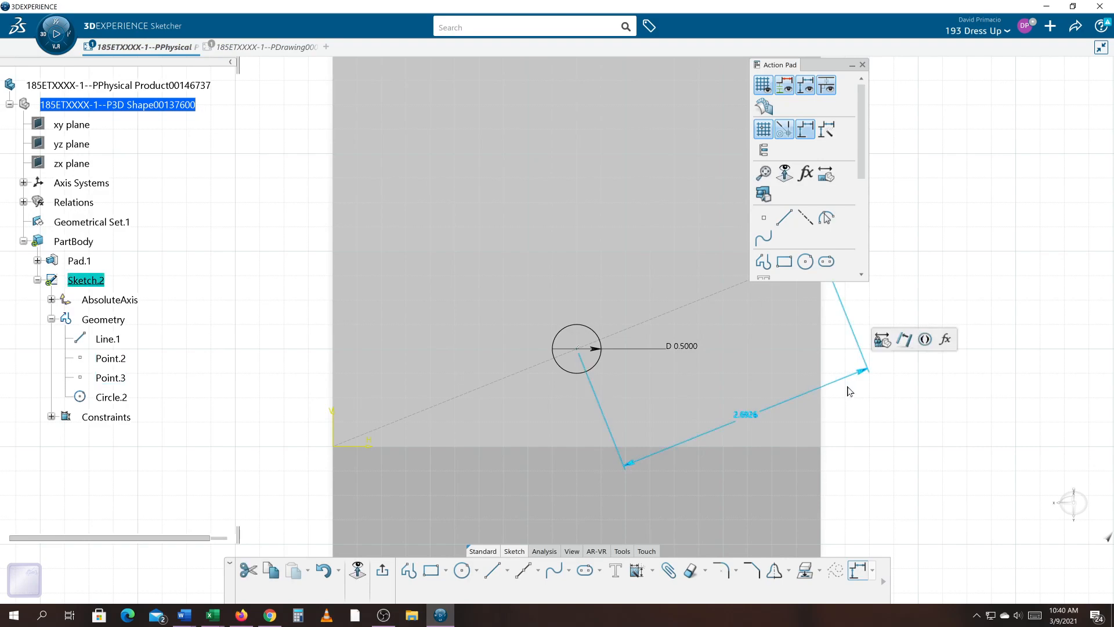
key(Delete)
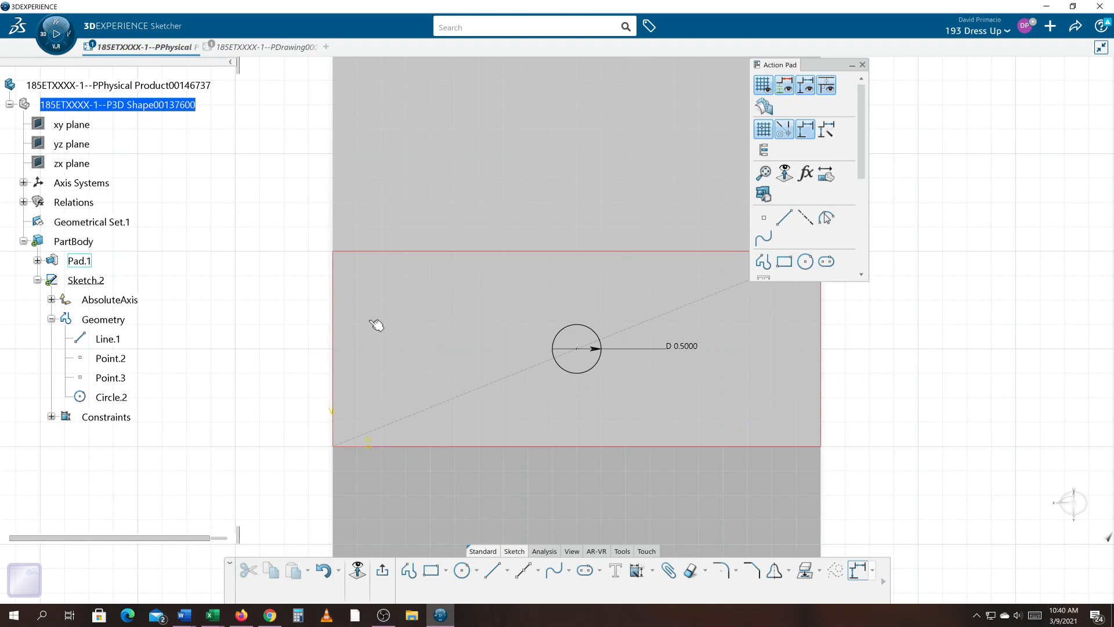
- Window-select the circle and its center point and apply Auto Constraint to them
middle_drag(213, 300, 216, 298)
drag(234, 222, 718, 475)
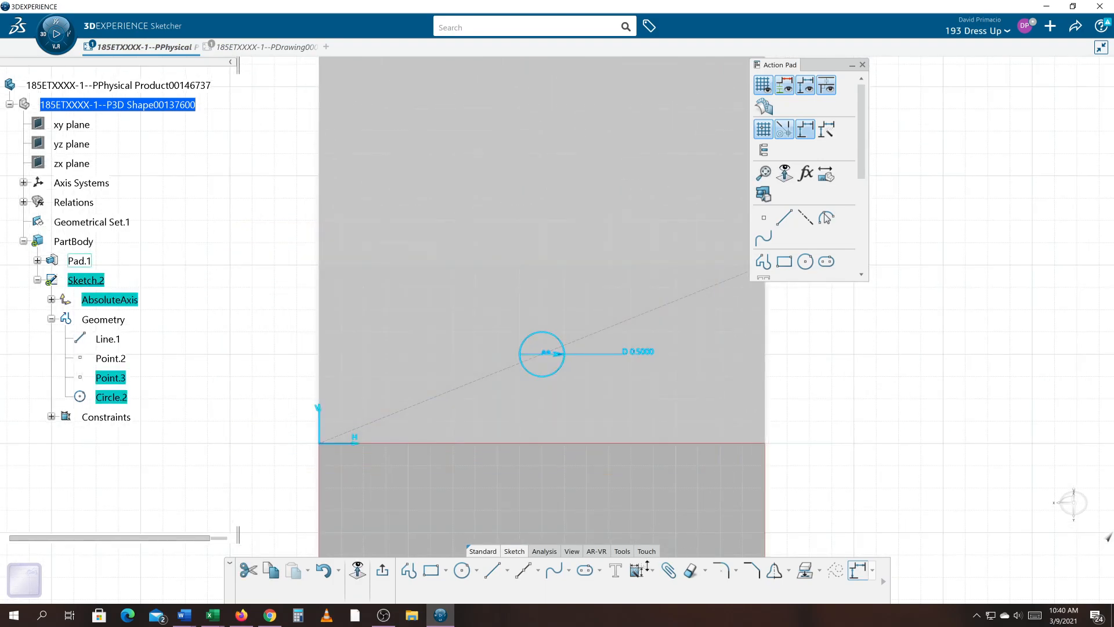
click(639, 570)
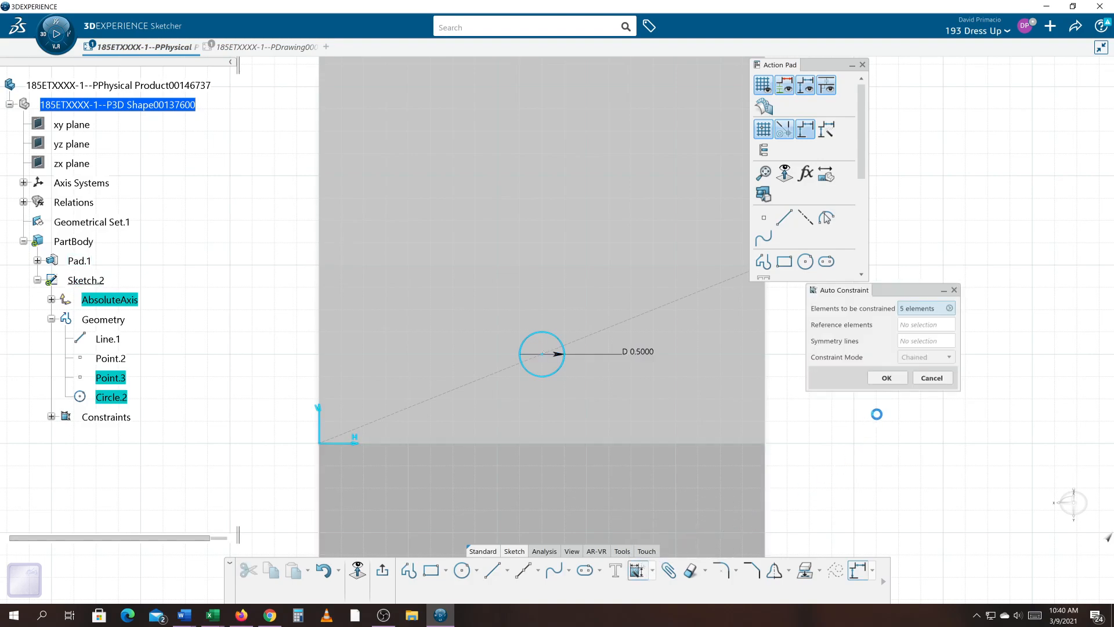
click(886, 378)
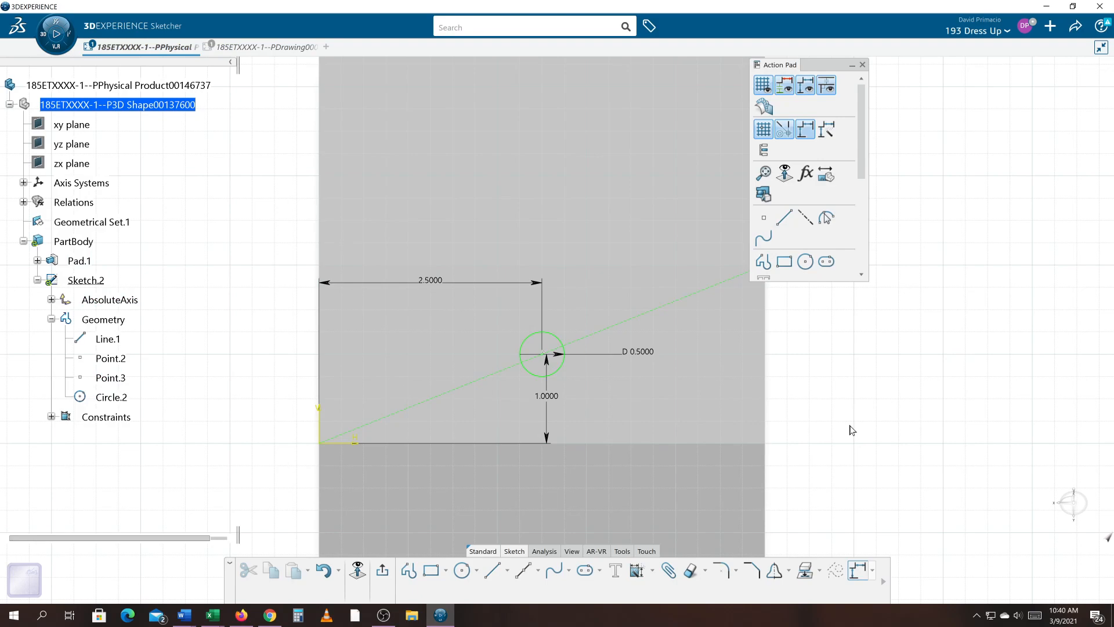
- Run Sketch Analysis and set the isolated Point.3 to construction mode
middle_drag(866, 427, 771, 447)
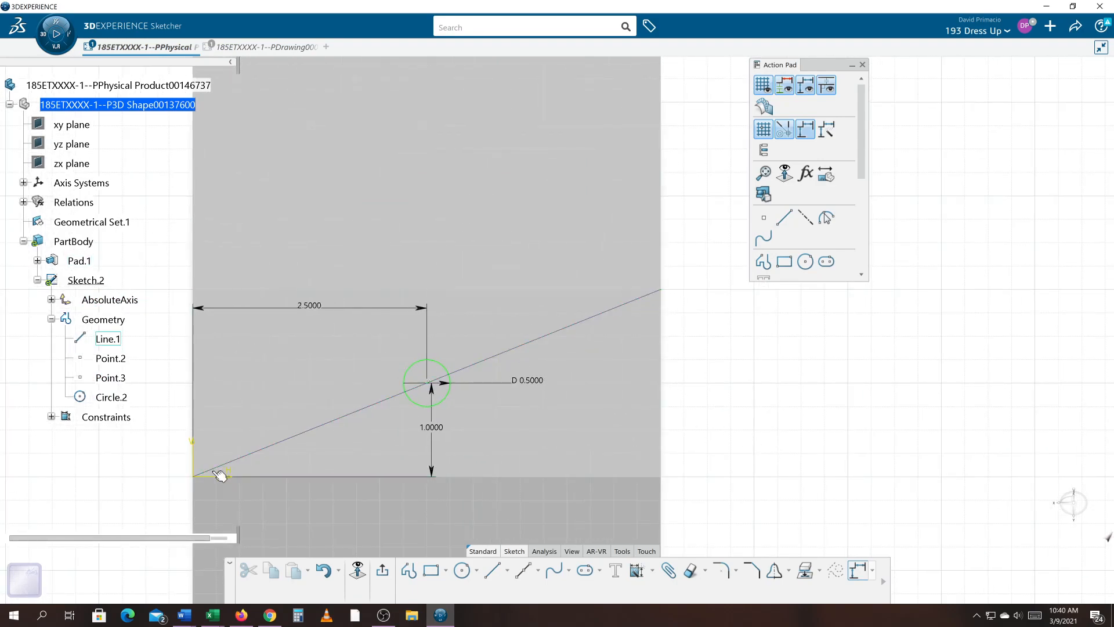
middle_drag(151, 462, 202, 446)
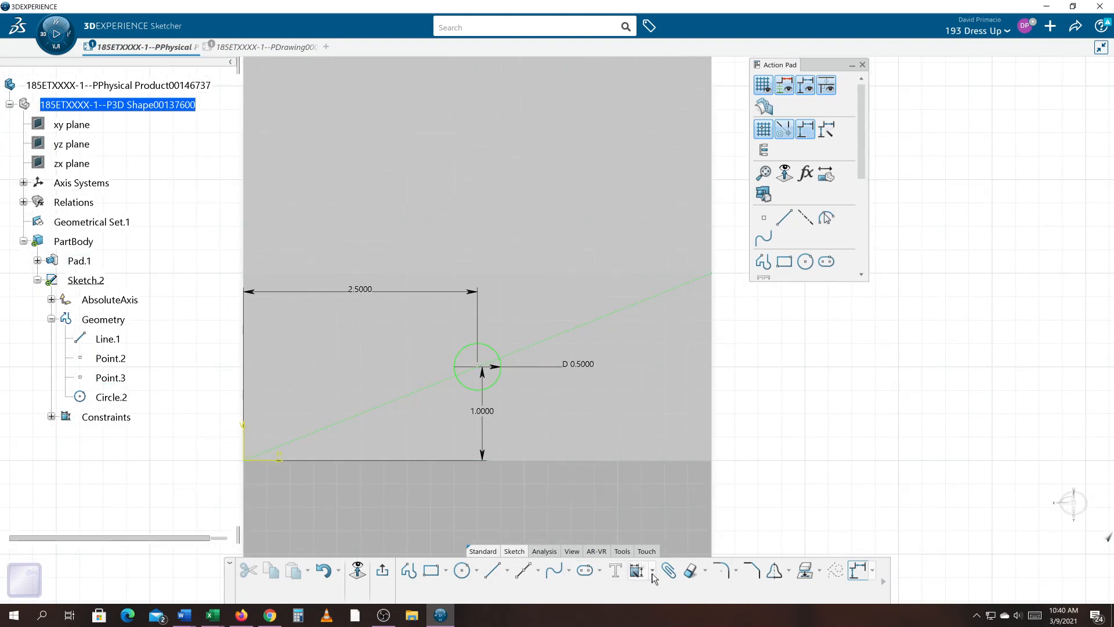
click(545, 551)
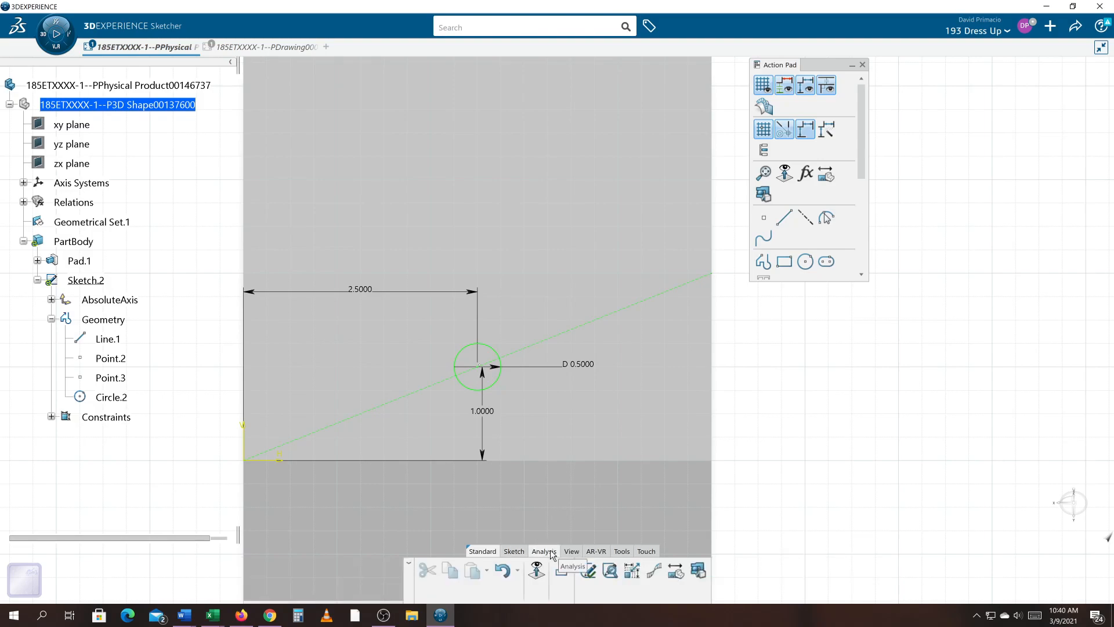
click(610, 572)
click(738, 213)
middle_drag(522, 427, 337, 467)
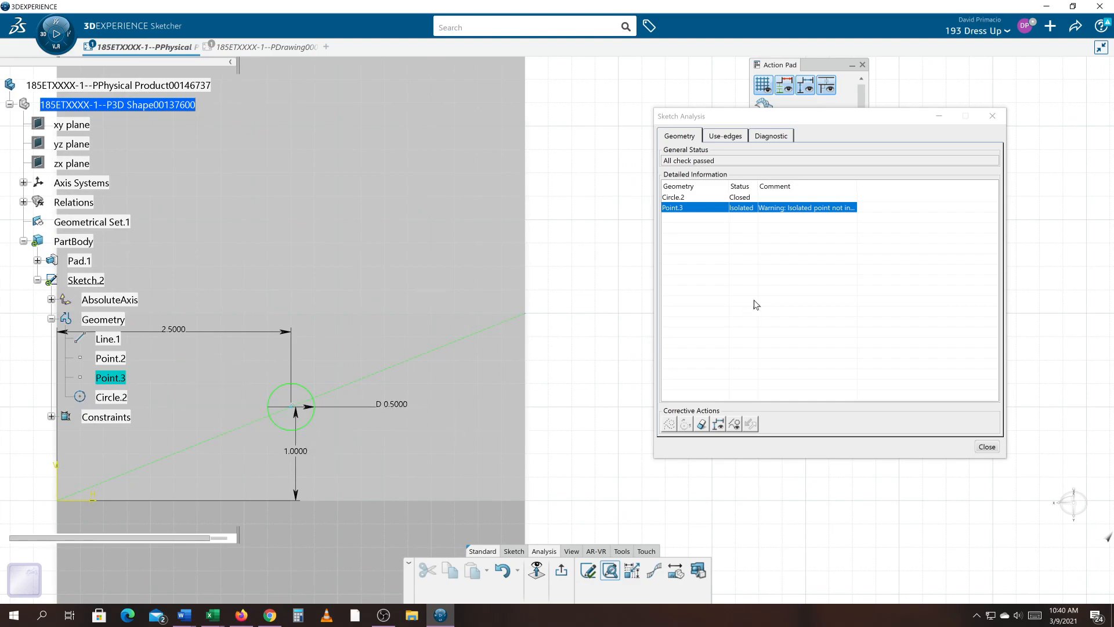
click(669, 425)
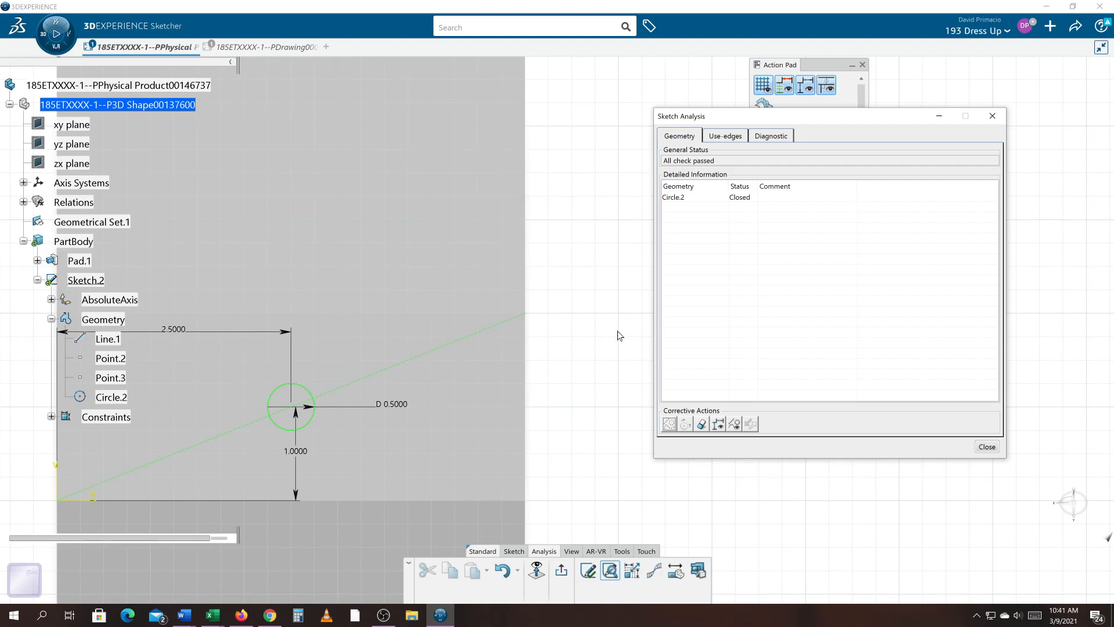
- Check the sketch's Use-edges and Diagnostic analysis and its solving status
middle_drag(566, 398, 614, 390)
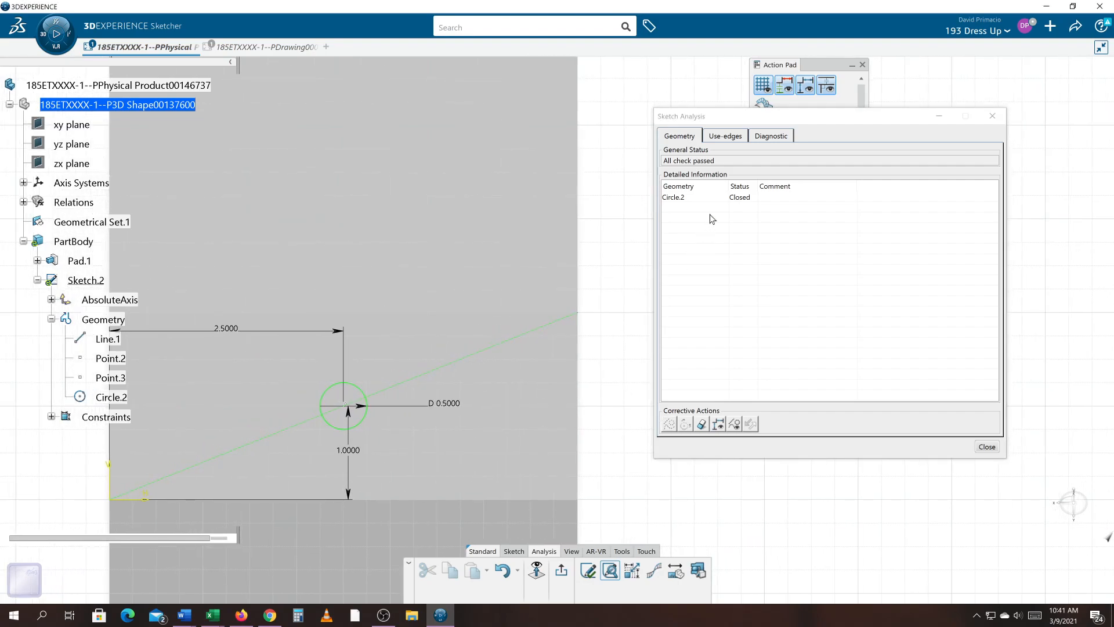
click(735, 137)
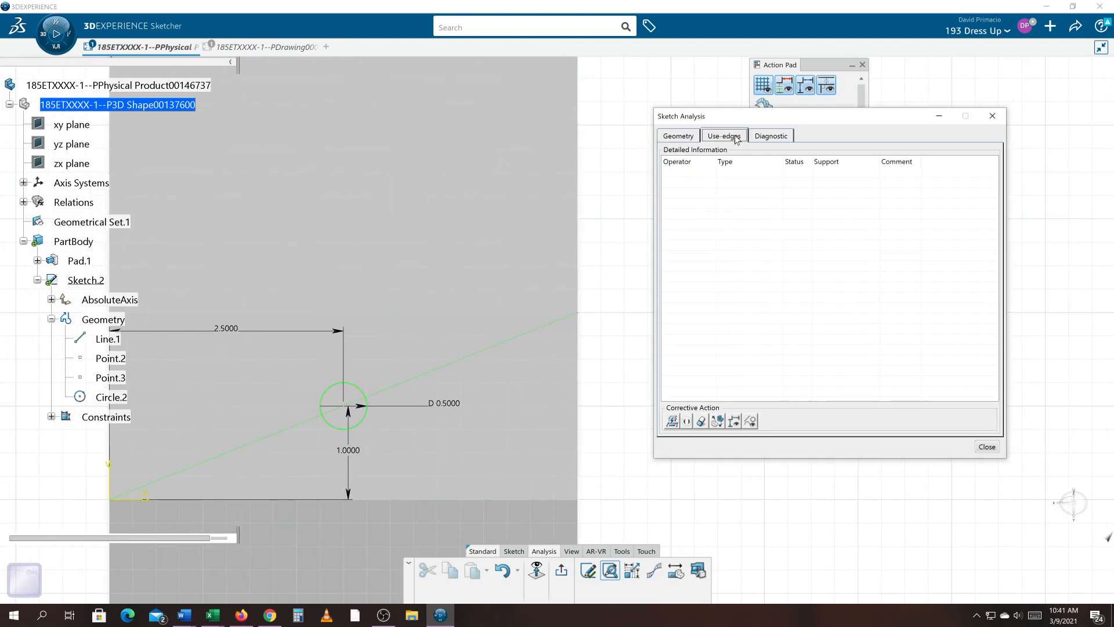
click(768, 136)
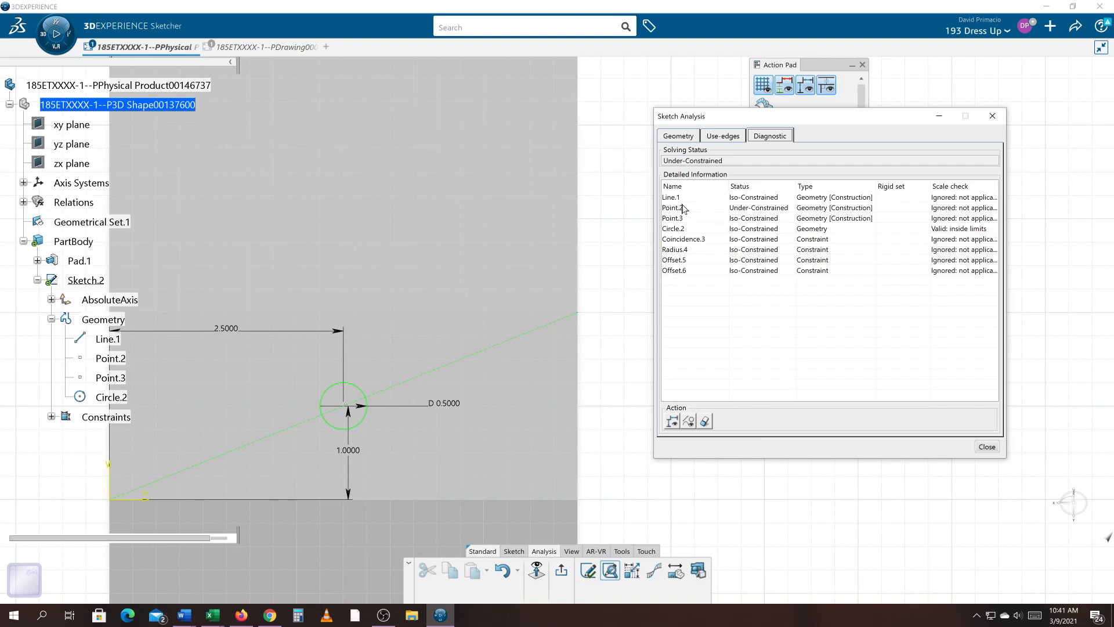
click(988, 448)
middle_drag(709, 476, 761, 460)
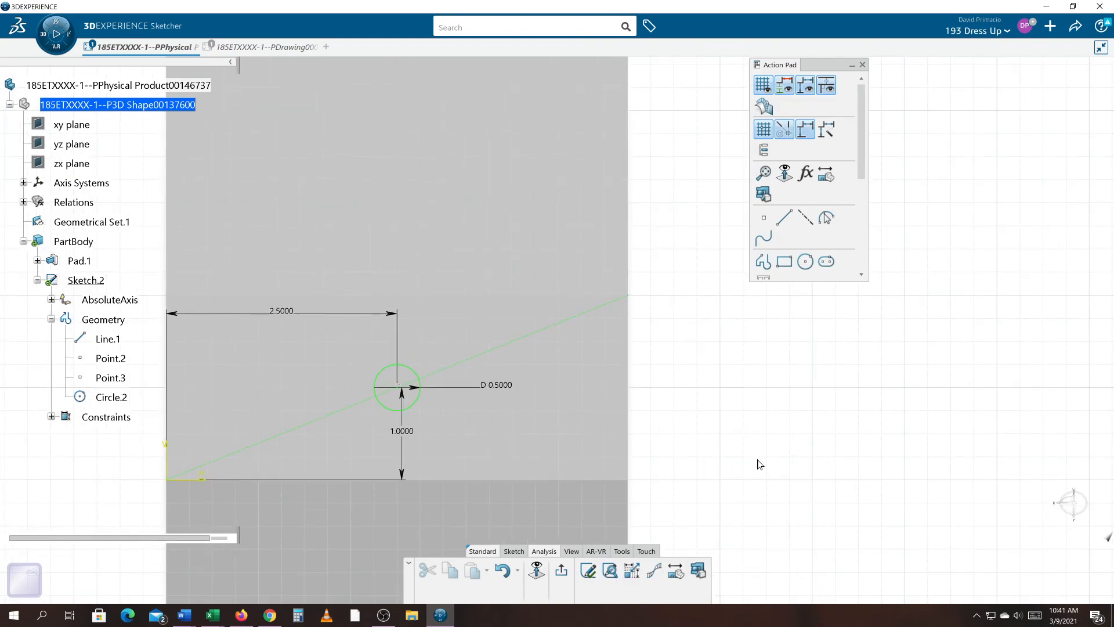
click(594, 576)
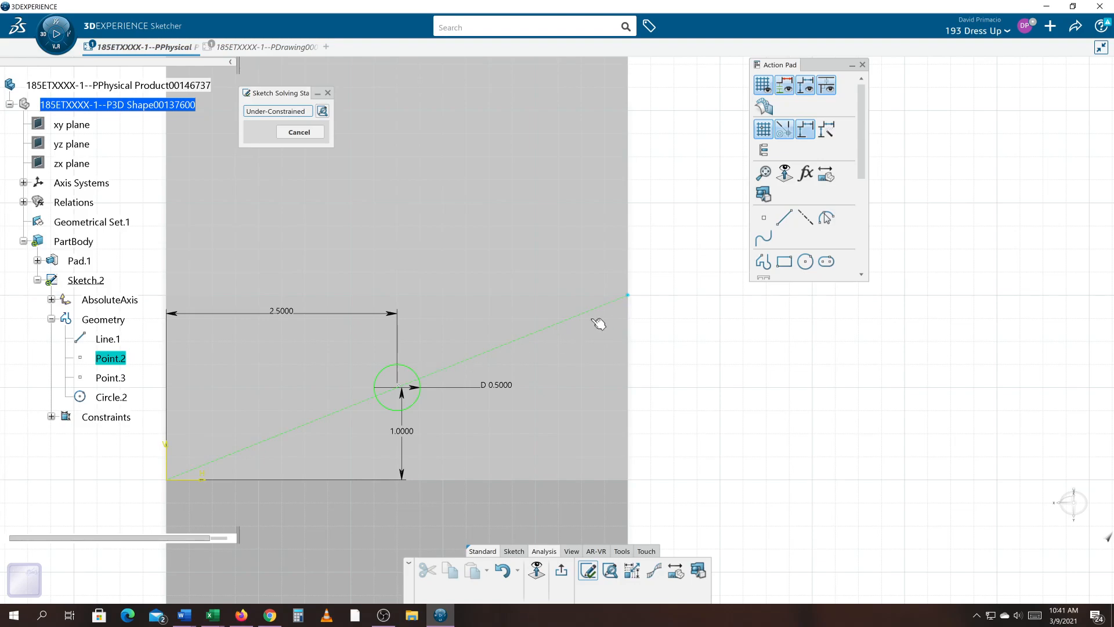
click(300, 132)
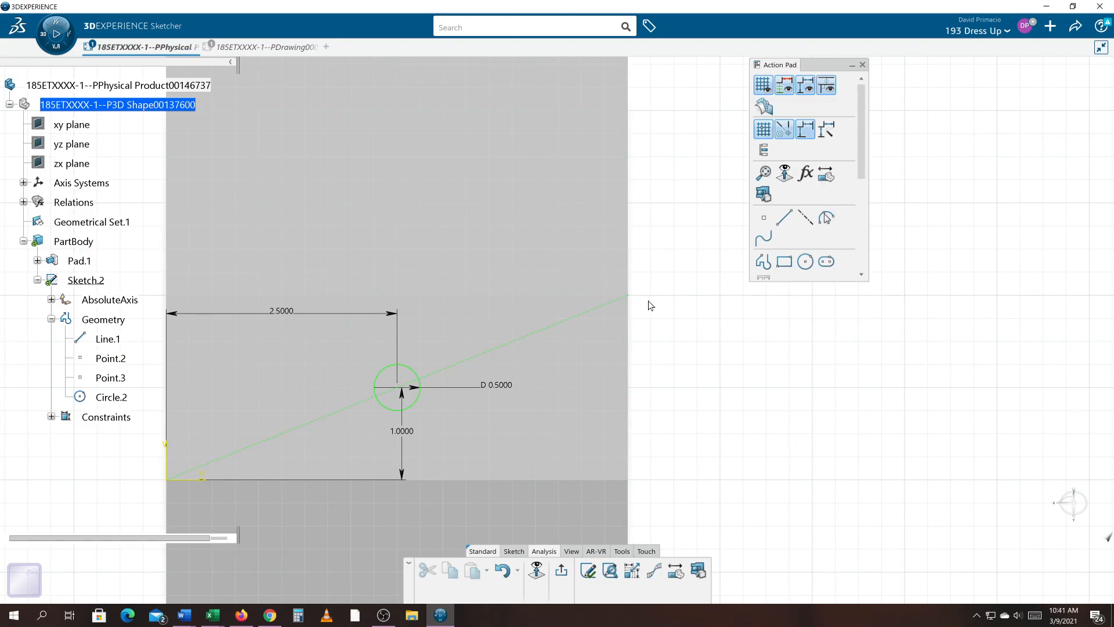
- Locate Point.2 through the Sketch Analysis diagnostics and delete it from the sketch
click(610, 571)
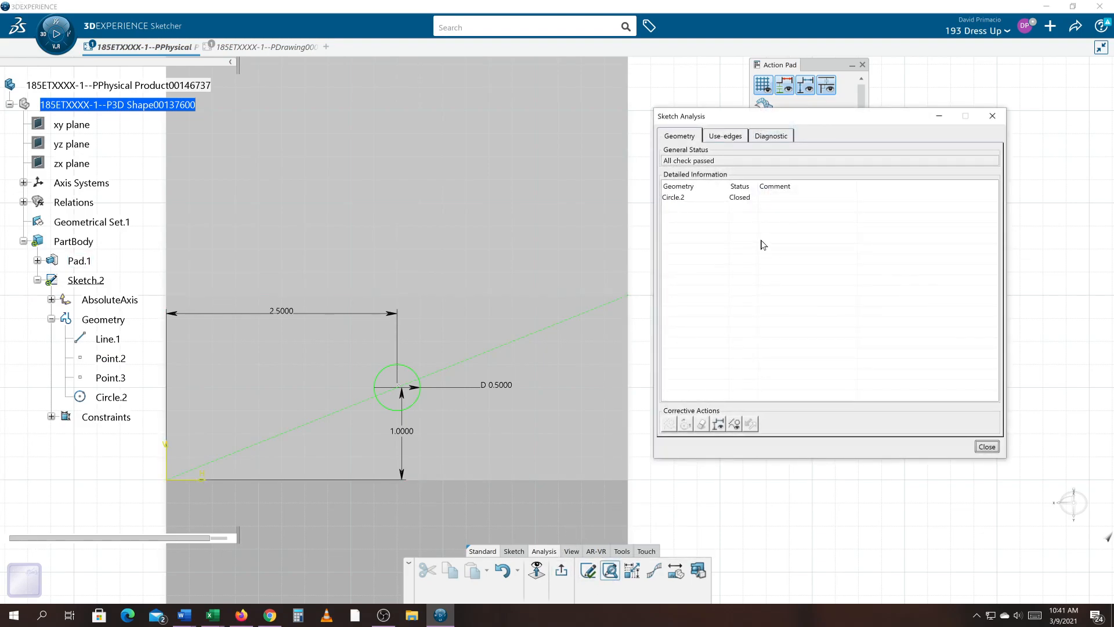
click(731, 137)
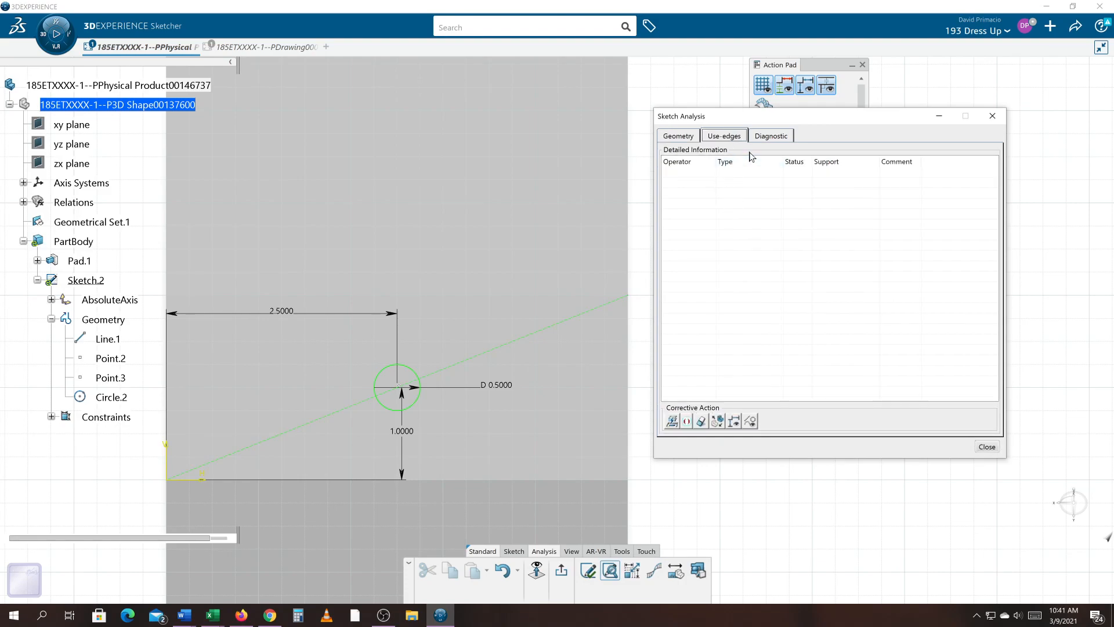
click(762, 138)
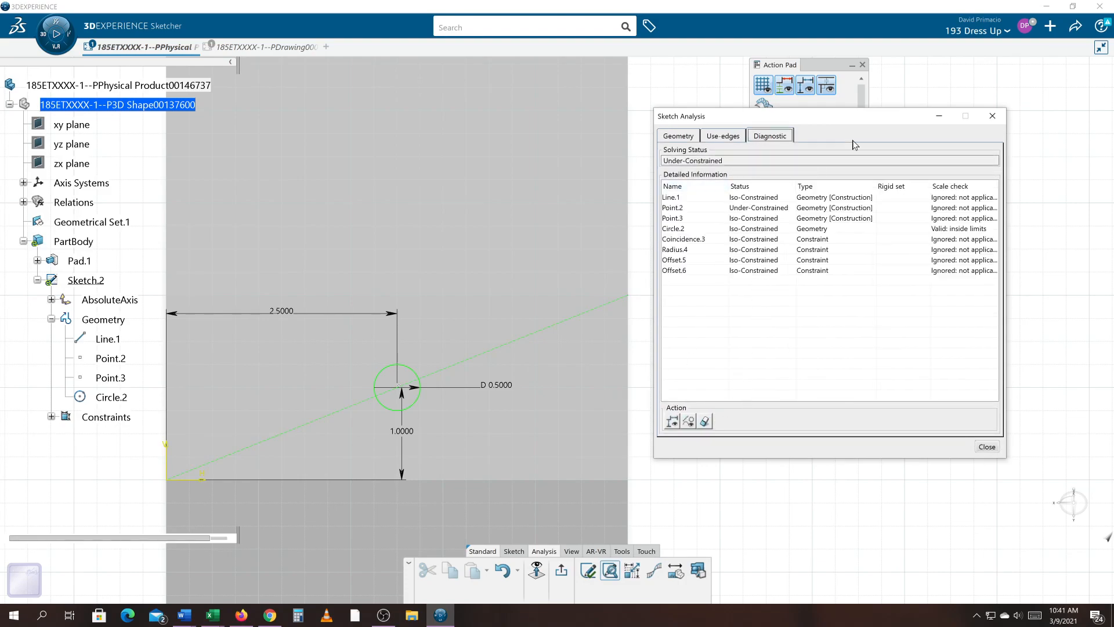
drag(863, 119, 925, 117)
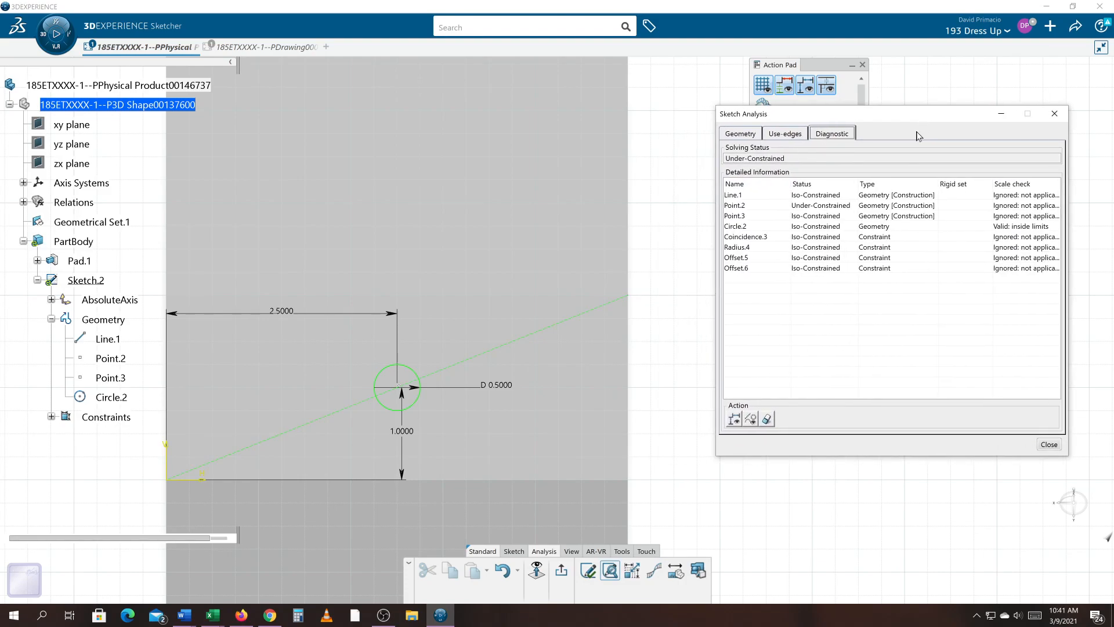
click(807, 206)
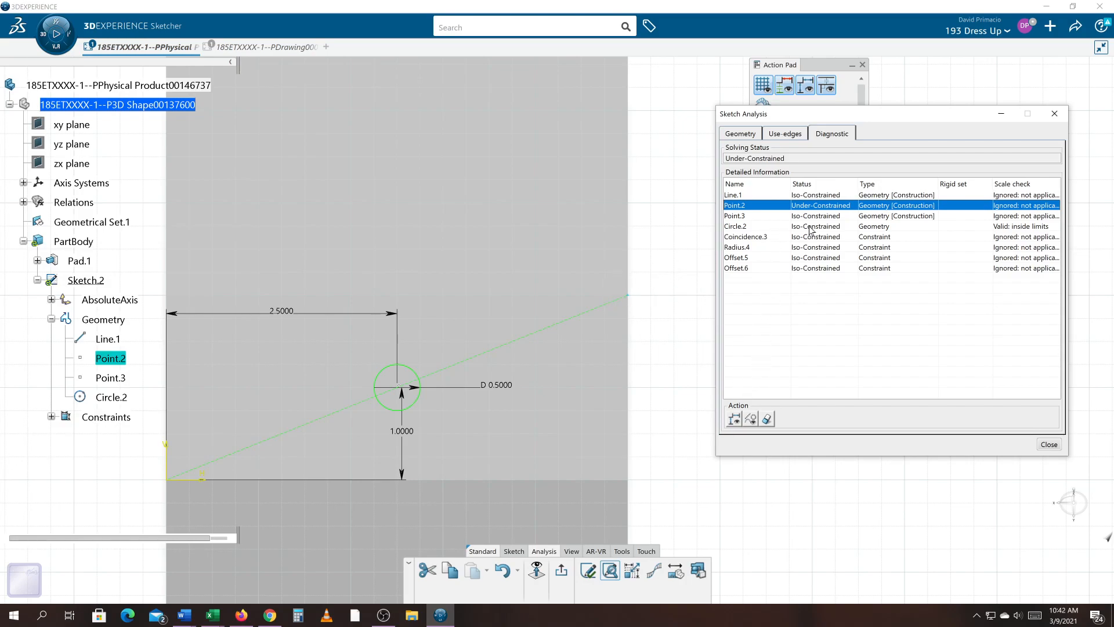
click(1054, 113)
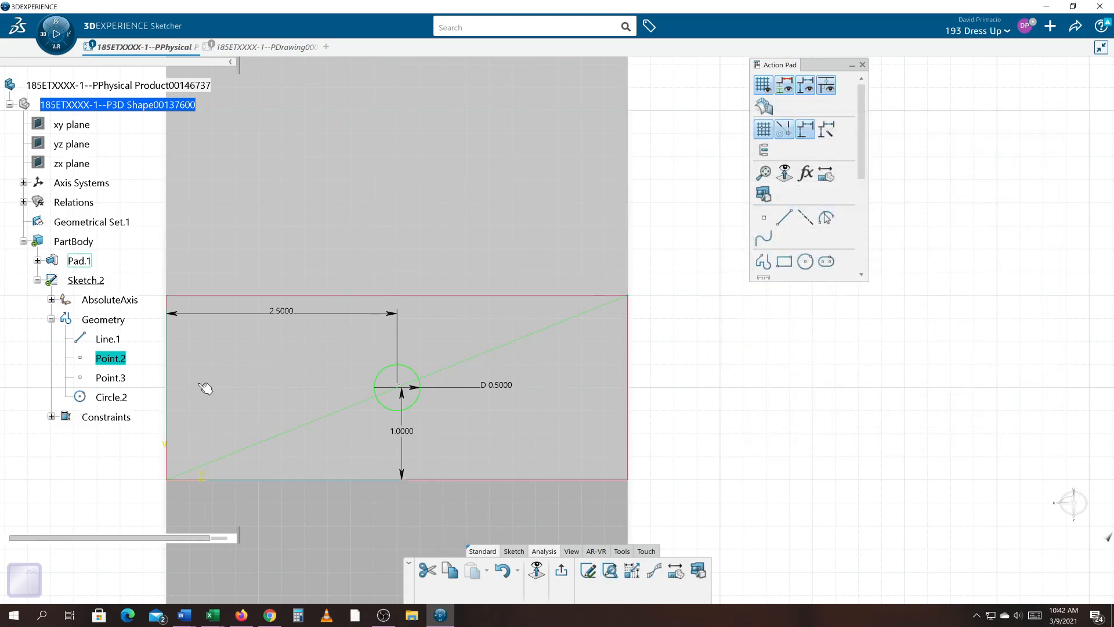
click(123, 358)
right_click(123, 360)
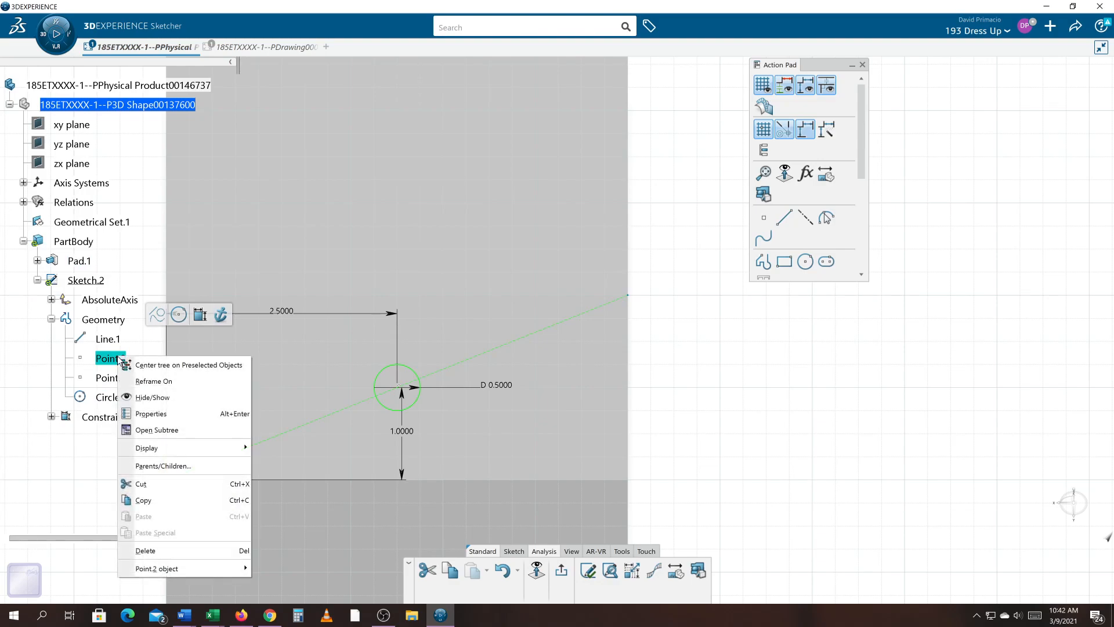
click(706, 334)
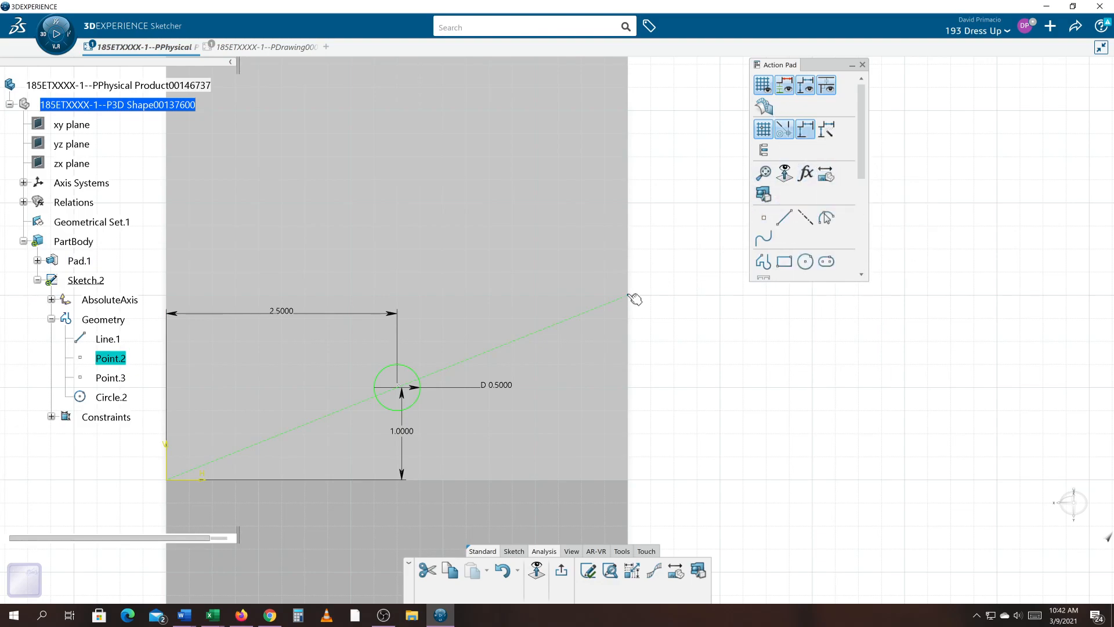
key(Delete)
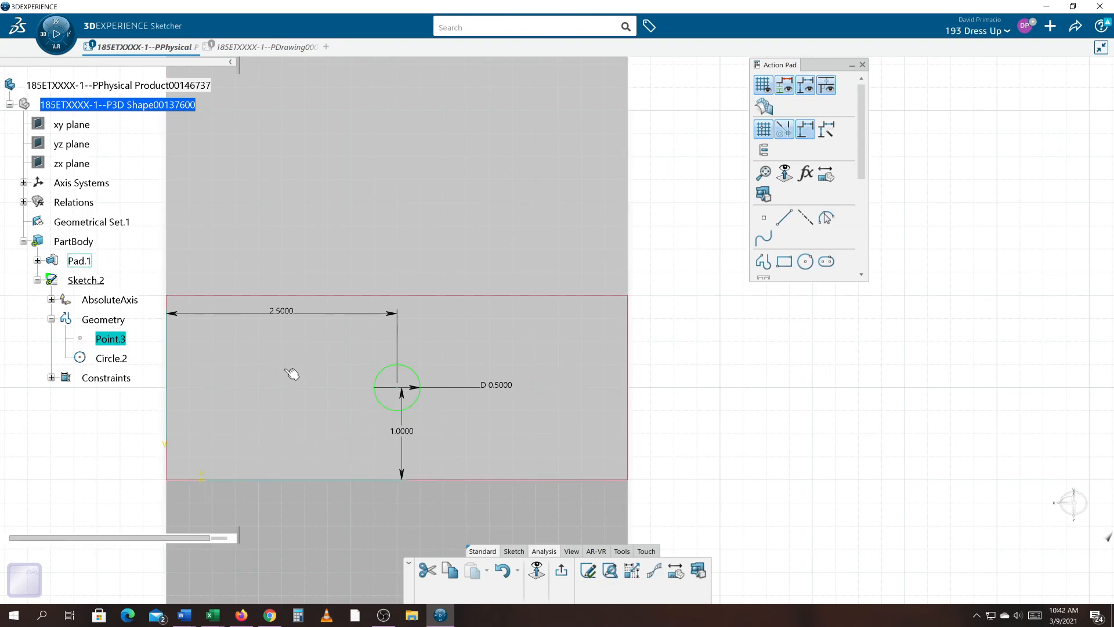
- Exit the Sketcher back to Part Design
middle_drag(637, 399, 695, 359)
click(695, 351)
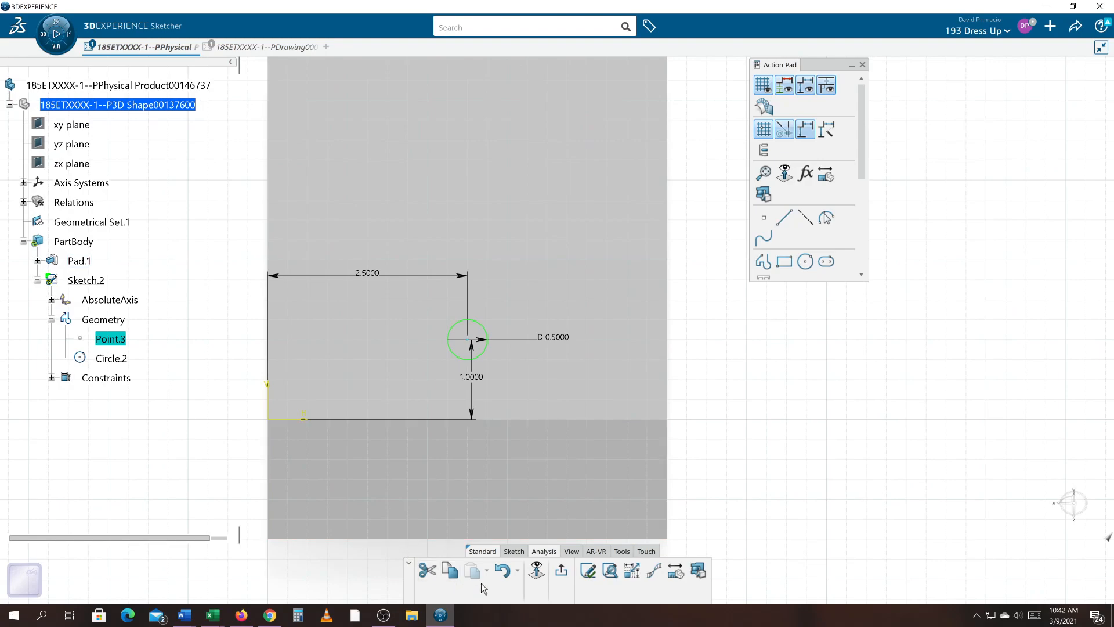
click(562, 572)
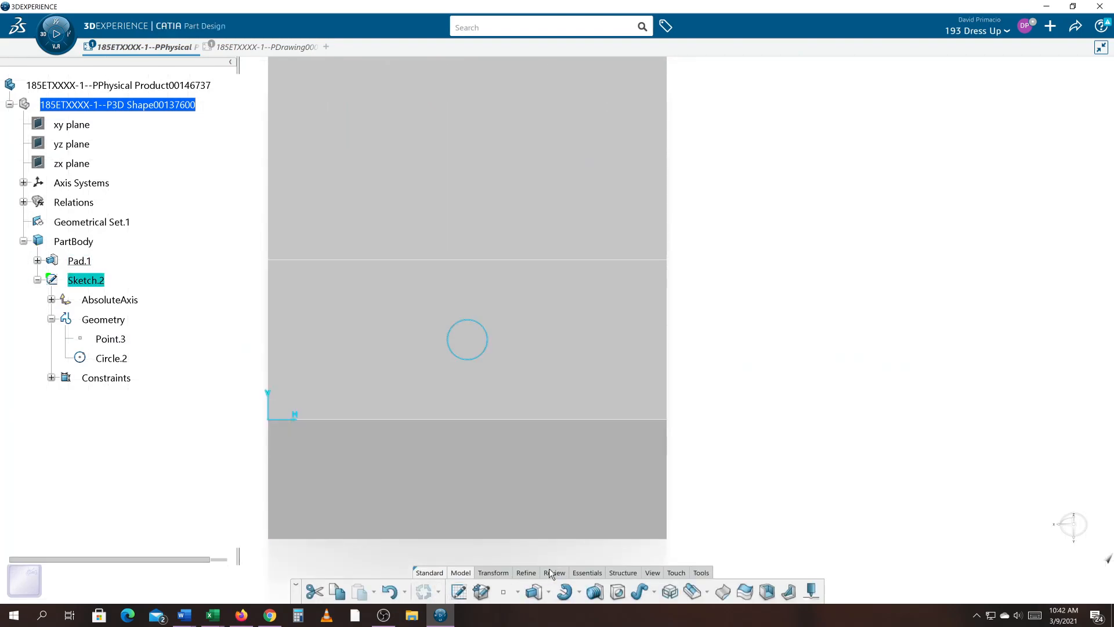
- Create a Pocket from the circle sketch with a first limit length of 0.75 in
click(652, 573)
click(608, 592)
middle_drag(625, 450, 750, 298)
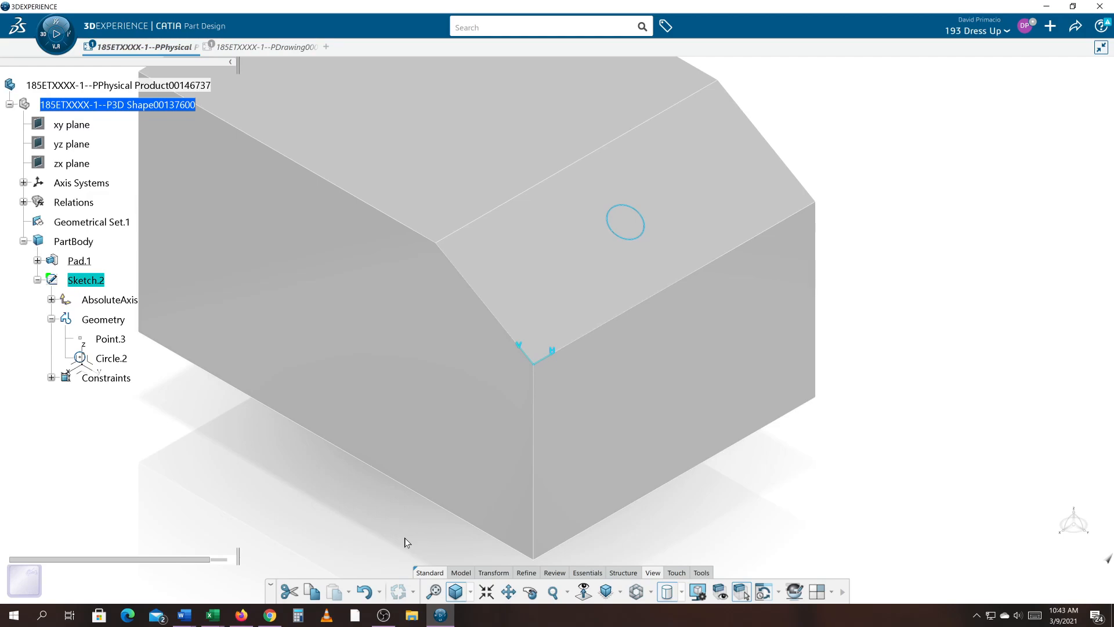
click(463, 573)
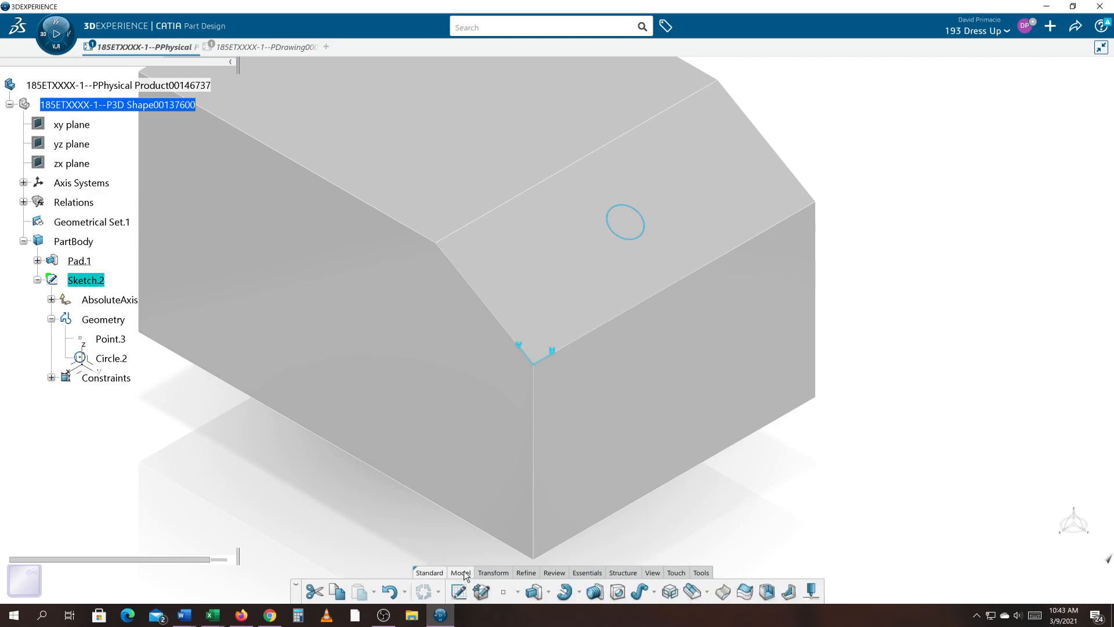
click(547, 592)
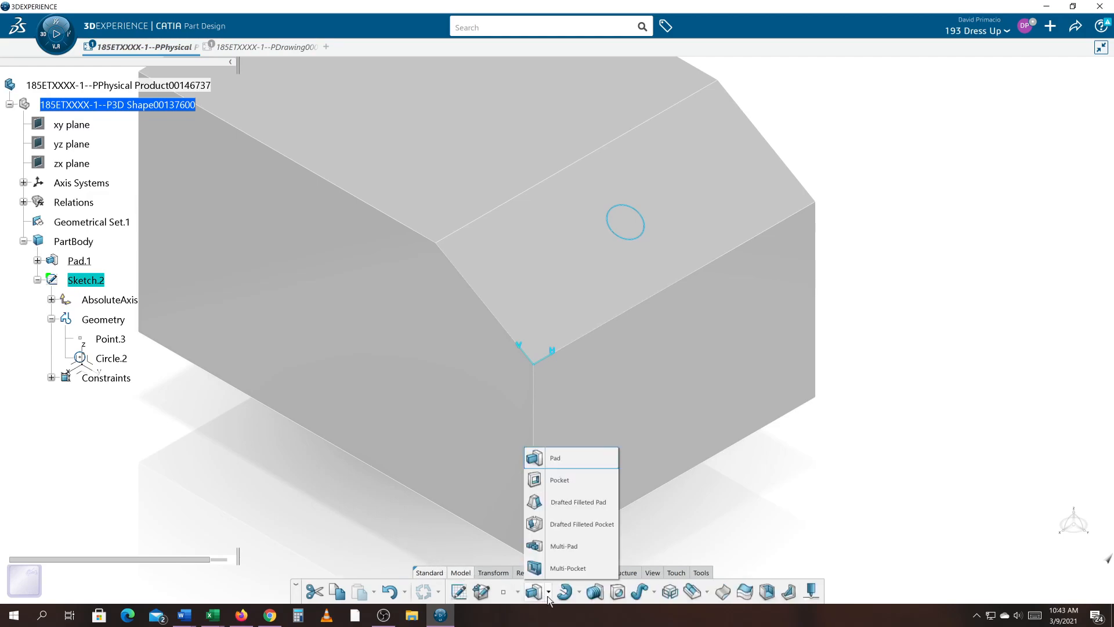
click(583, 476)
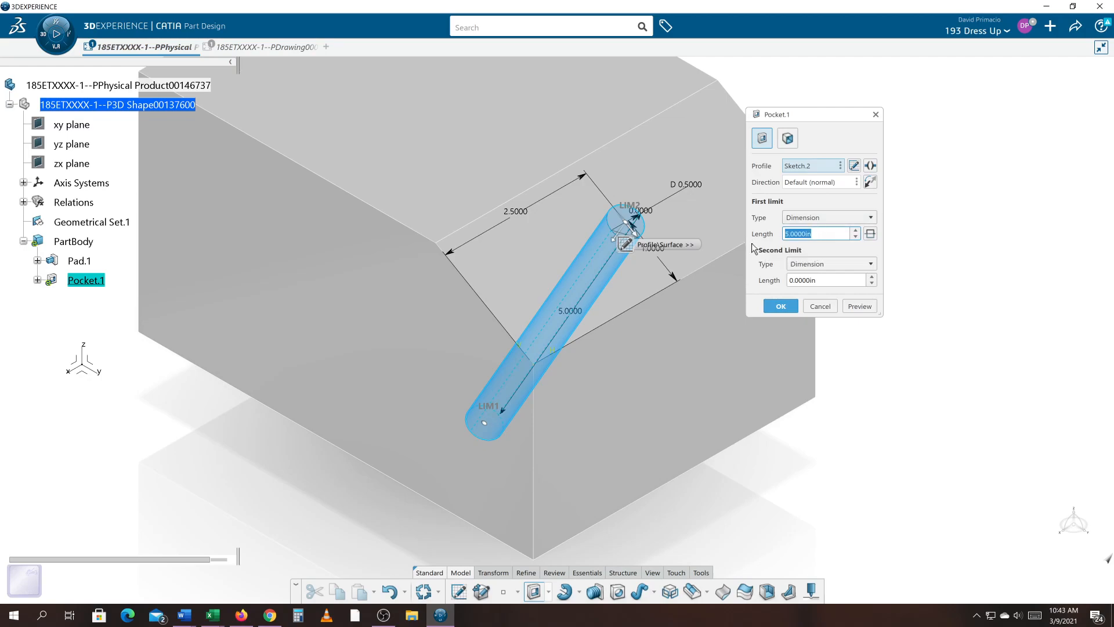
key(BackSpace)
click(860, 308)
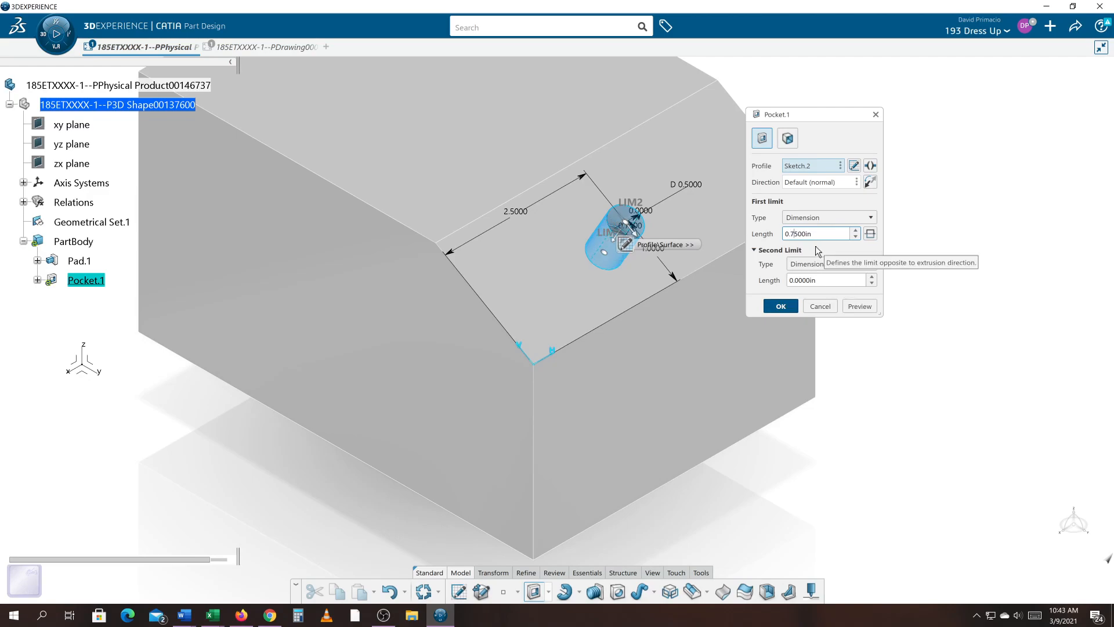
click(781, 306)
middle_drag(778, 469, 823, 481)
click(1063, 566)
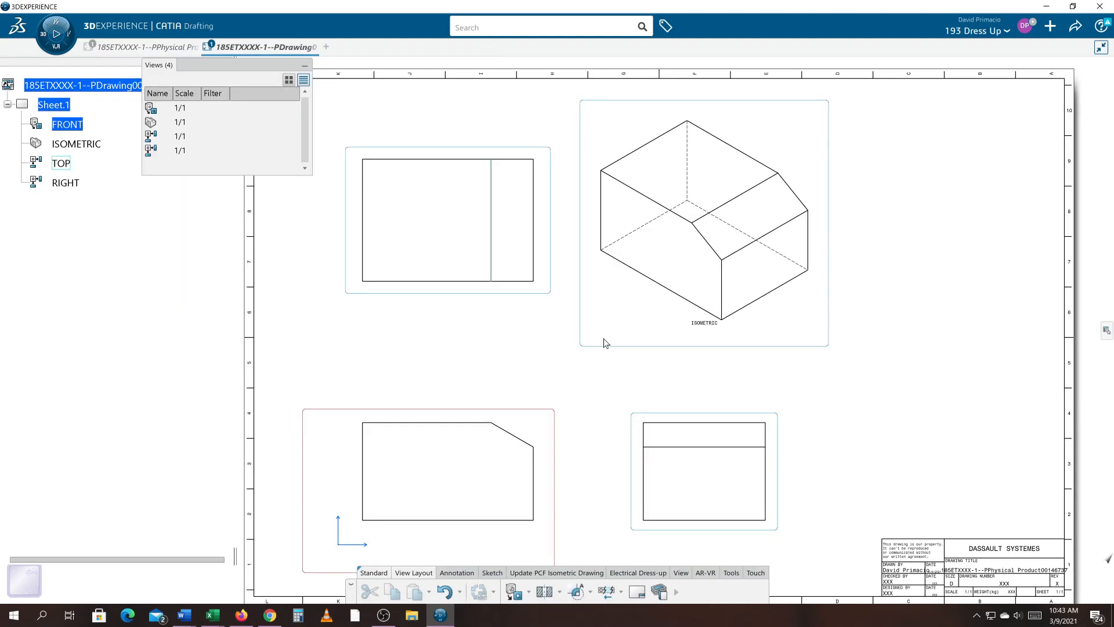
middle_drag(476, 401, 605, 314)
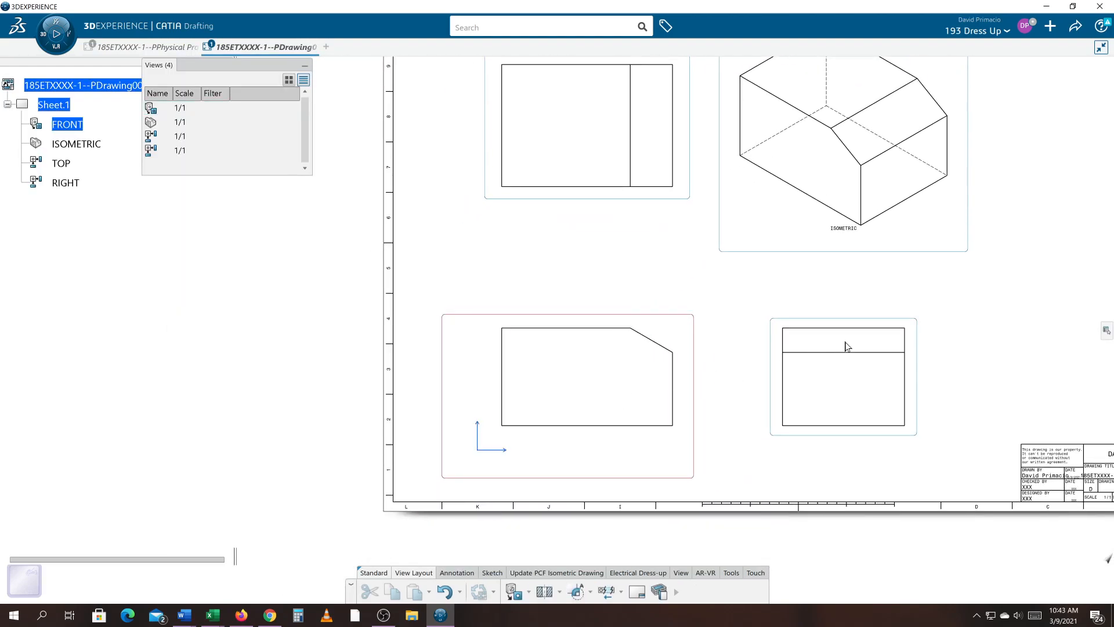
mouse_move(443, 313)
middle_down()
mouse_move(363, 350)
mouse_move(438, 296)
mouse_move(418, 331)
middle_up()
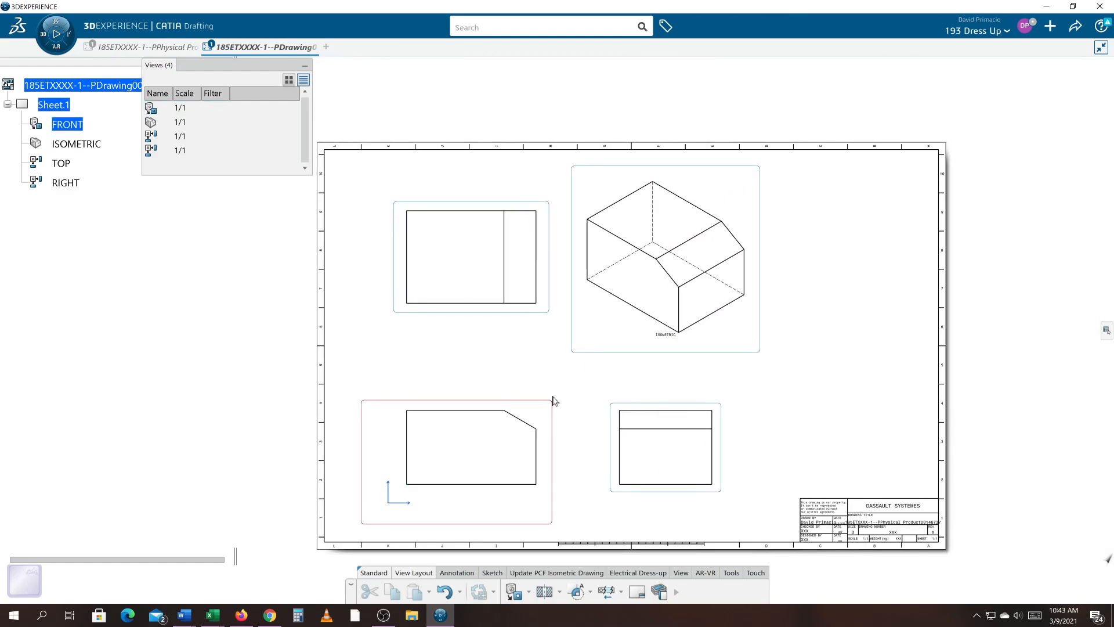
middle_drag(545, 382, 544, 366)
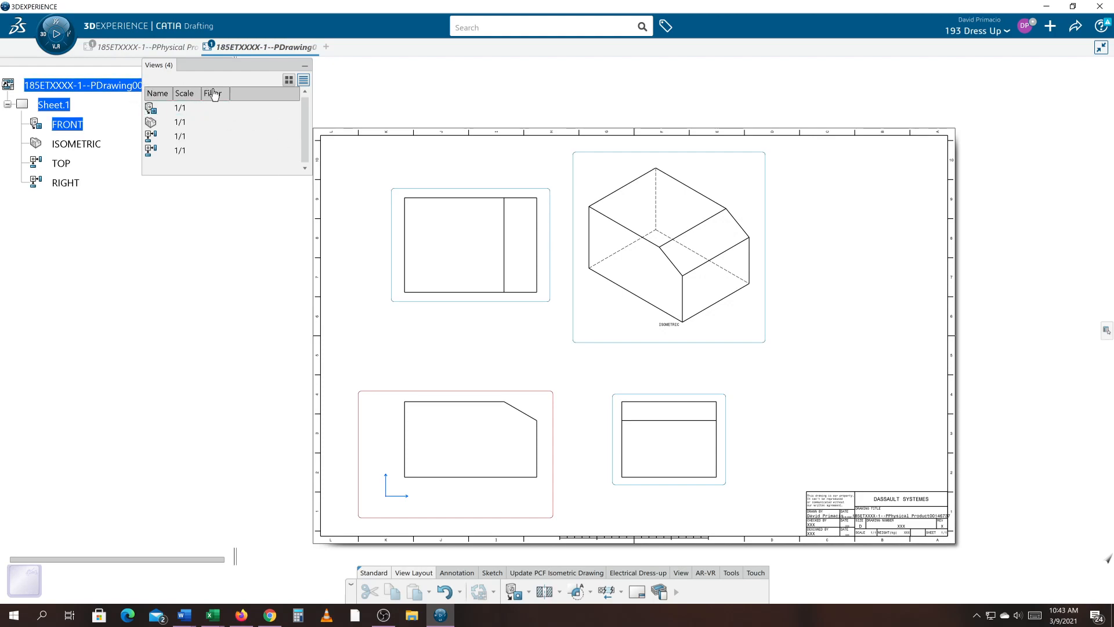
click(305, 66)
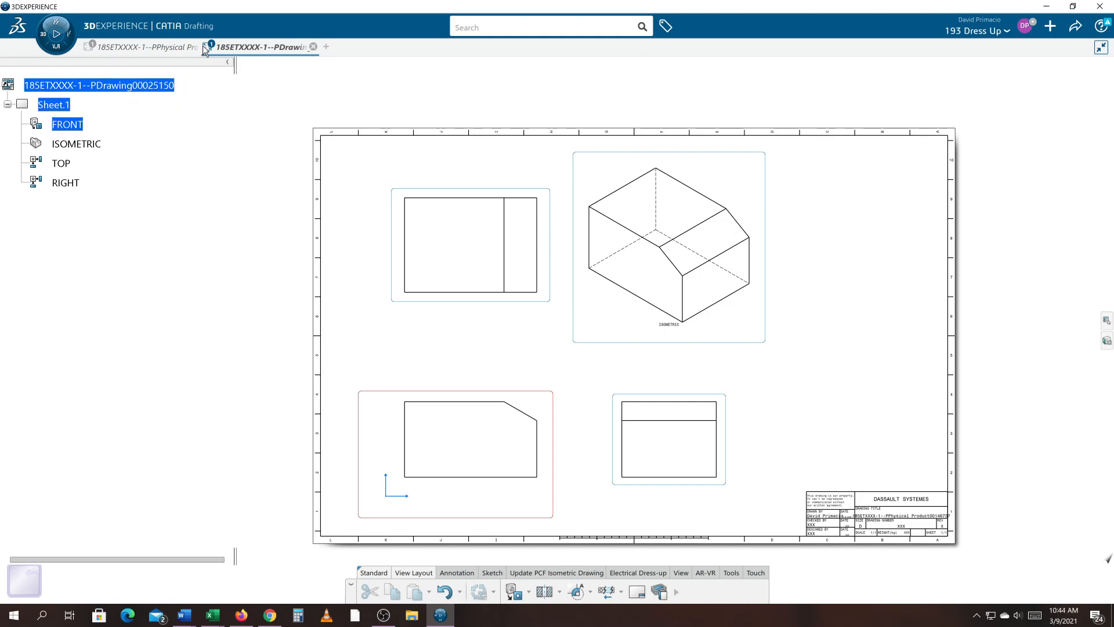
- Rename the physical product's title to 185ETXXXX-1--D Auxview Demo in its properties
click(176, 44)
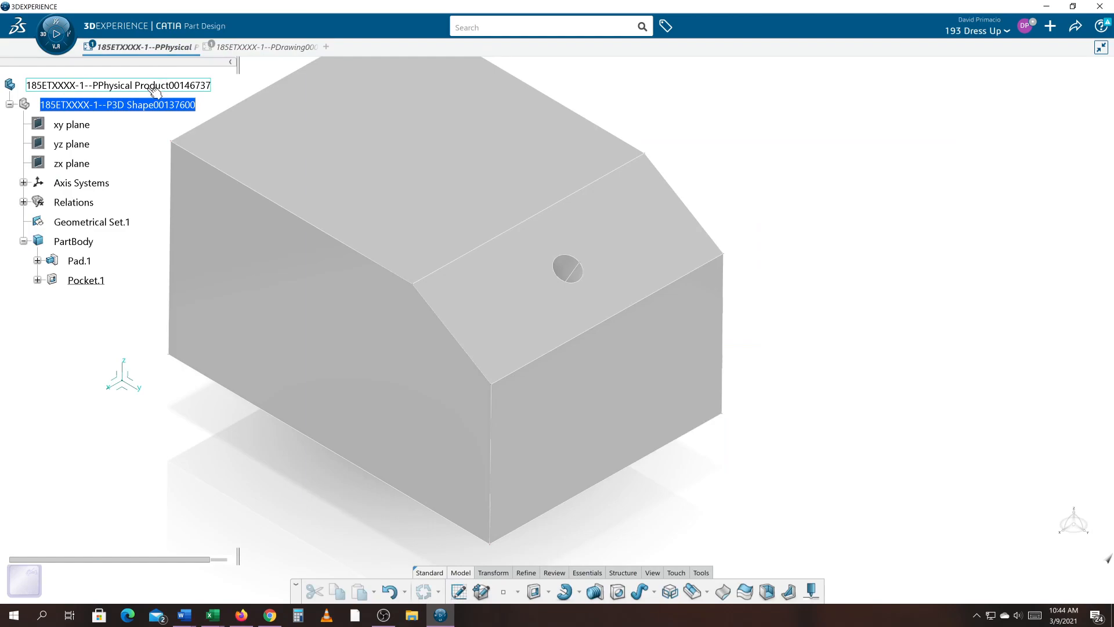
click(155, 91)
right_click(156, 92)
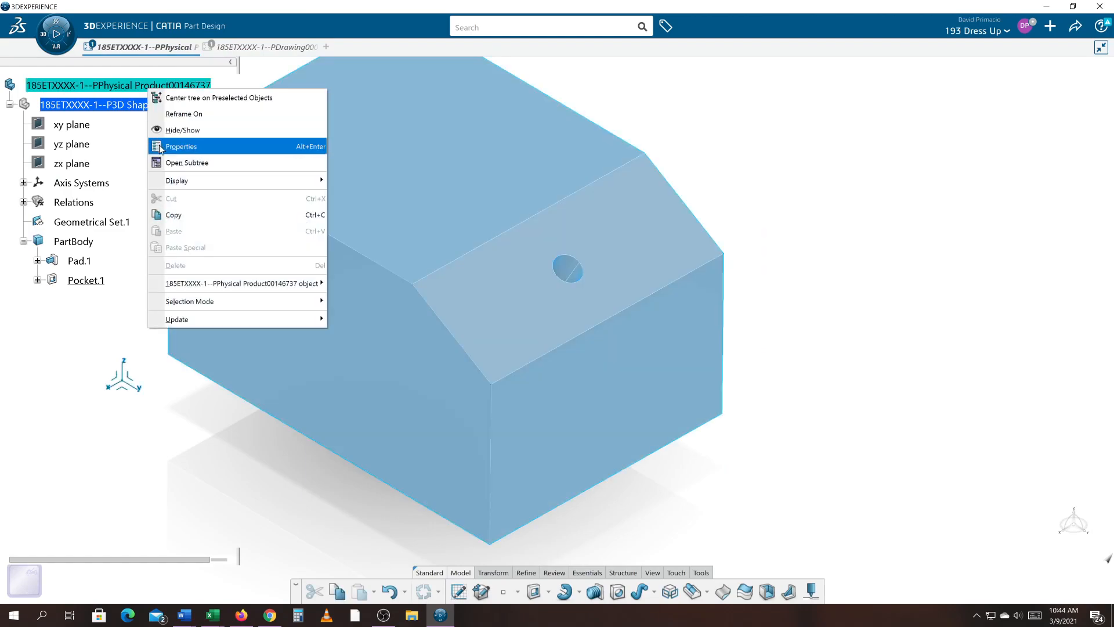
click(174, 147)
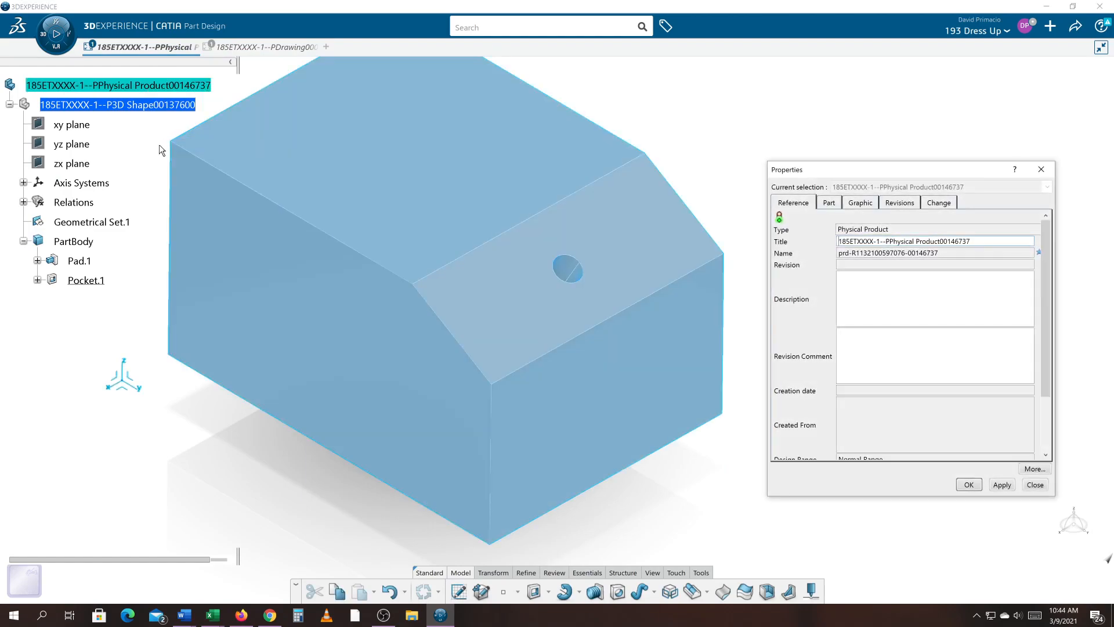
drag(972, 242, 897, 241)
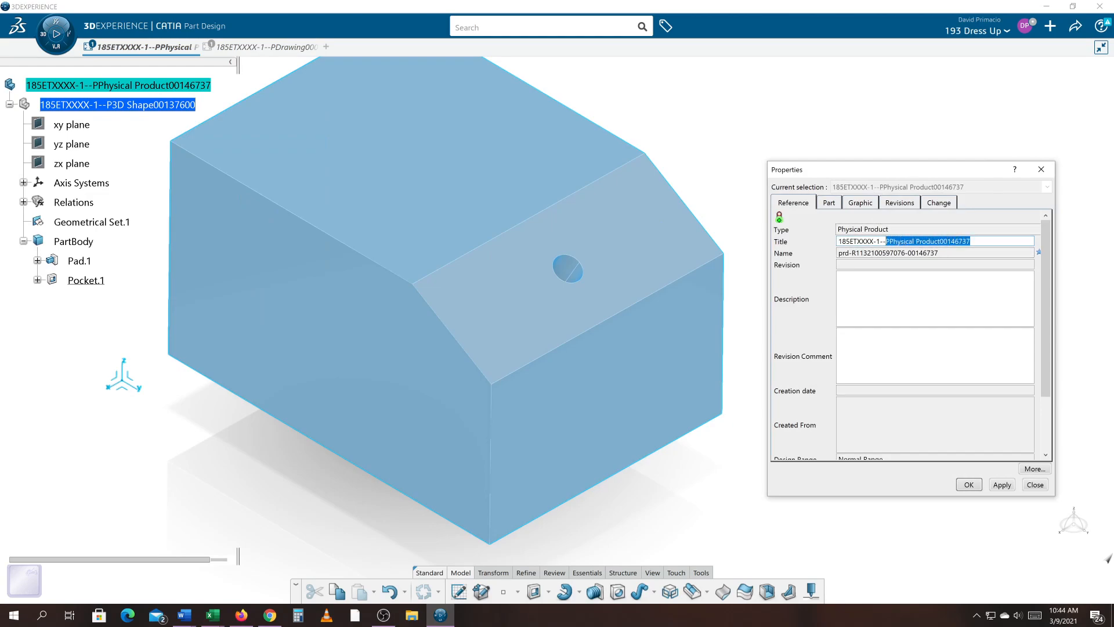
text(D Aux)
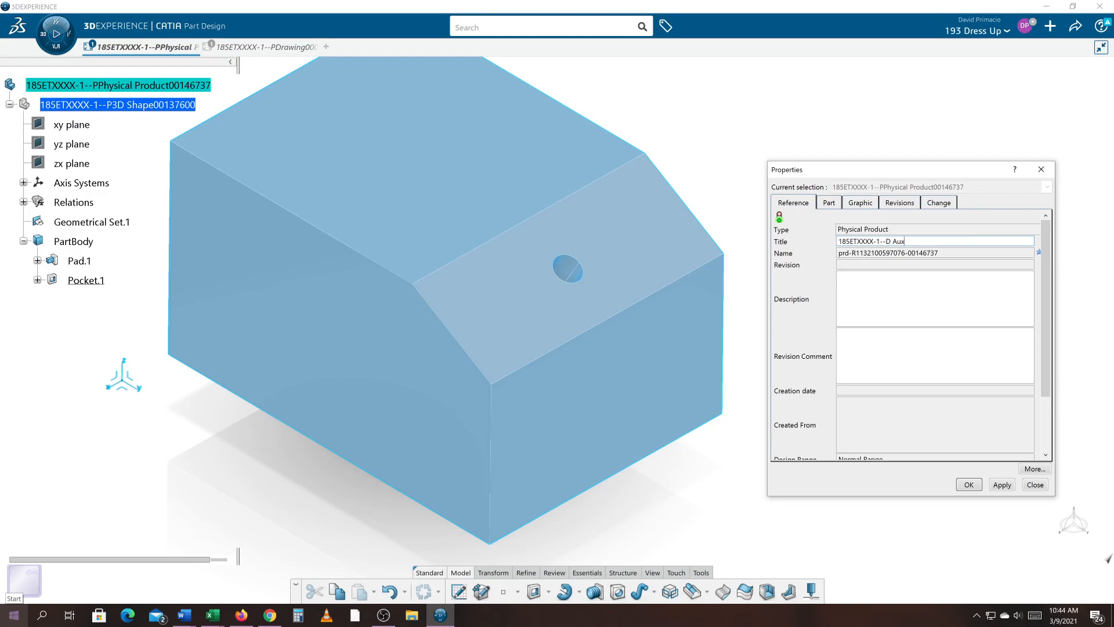
text(view Demo)
key(Return)
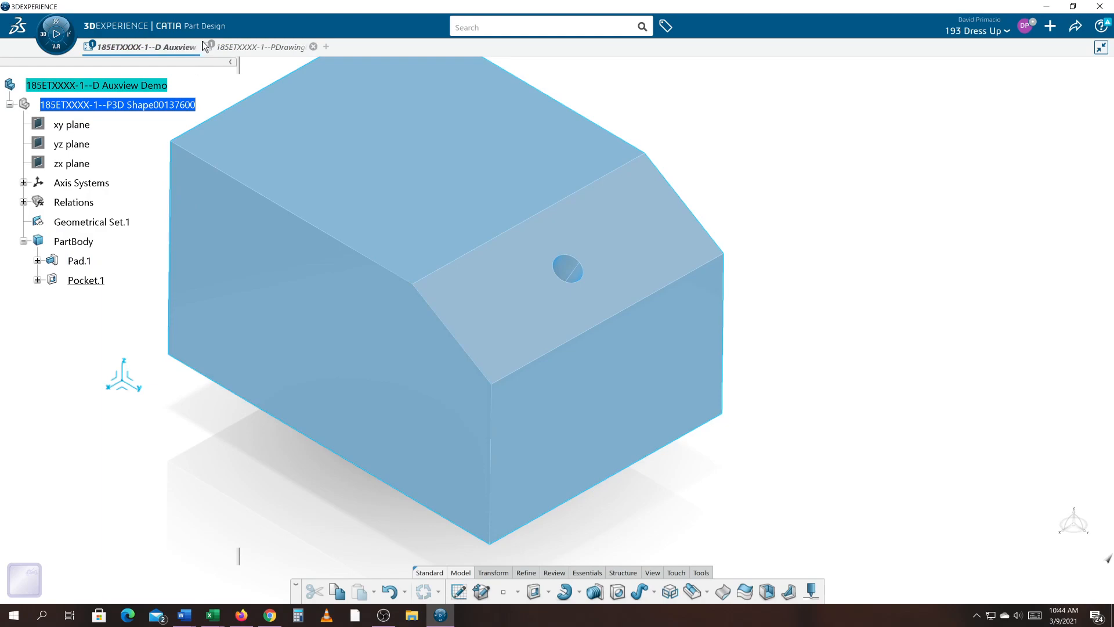
- In the drawing, set the drawing's title property to 185ETXXXX-1--P Auxview Demo
click(228, 47)
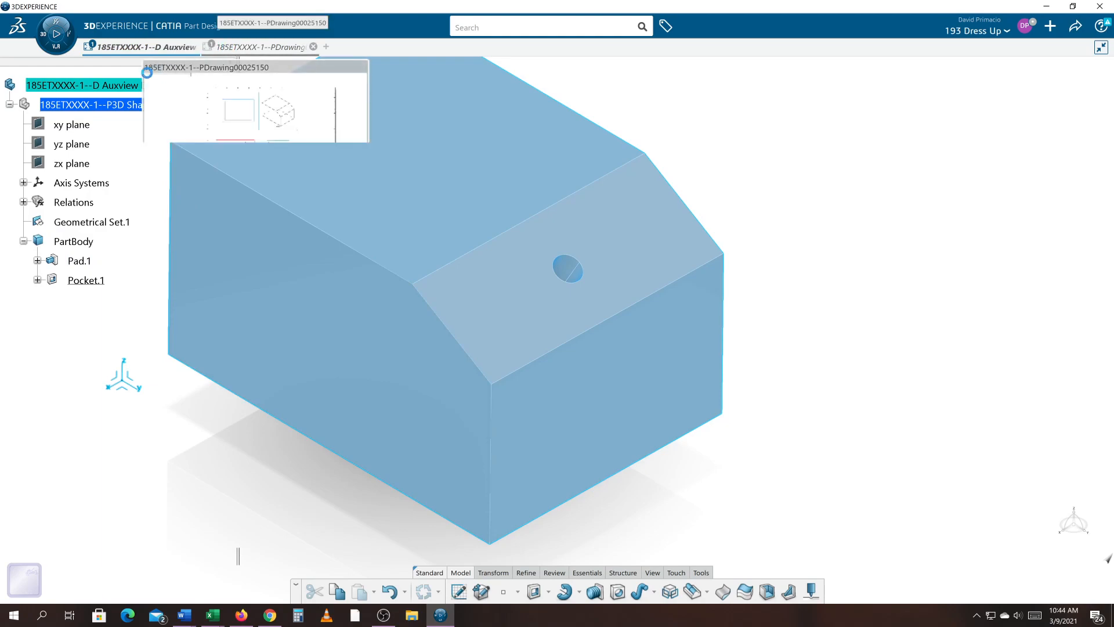
right_click(80, 88)
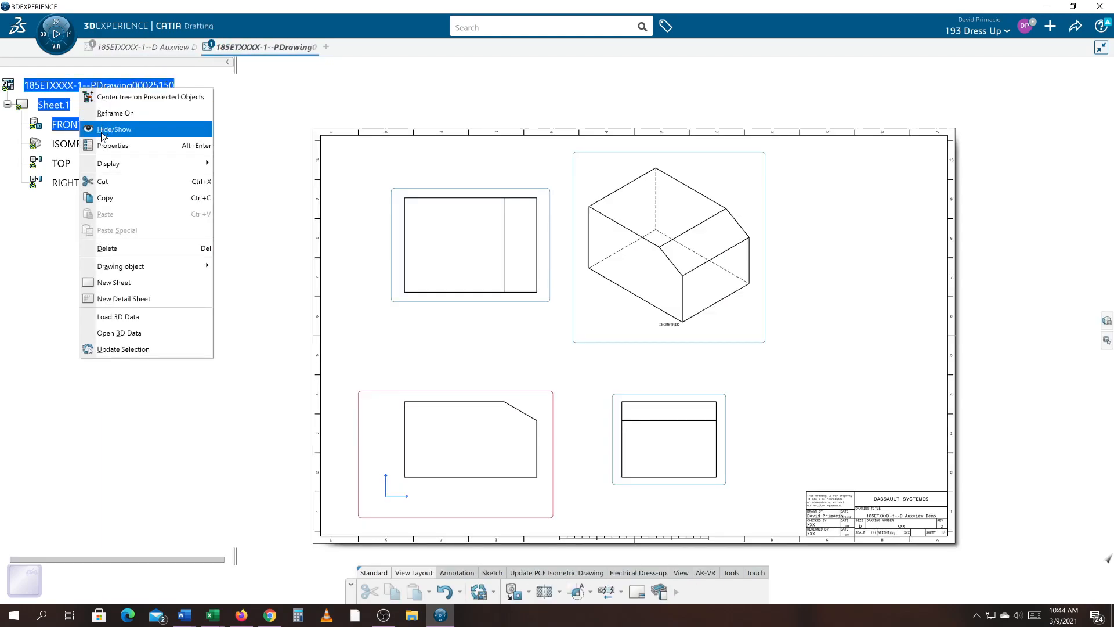
click(103, 146)
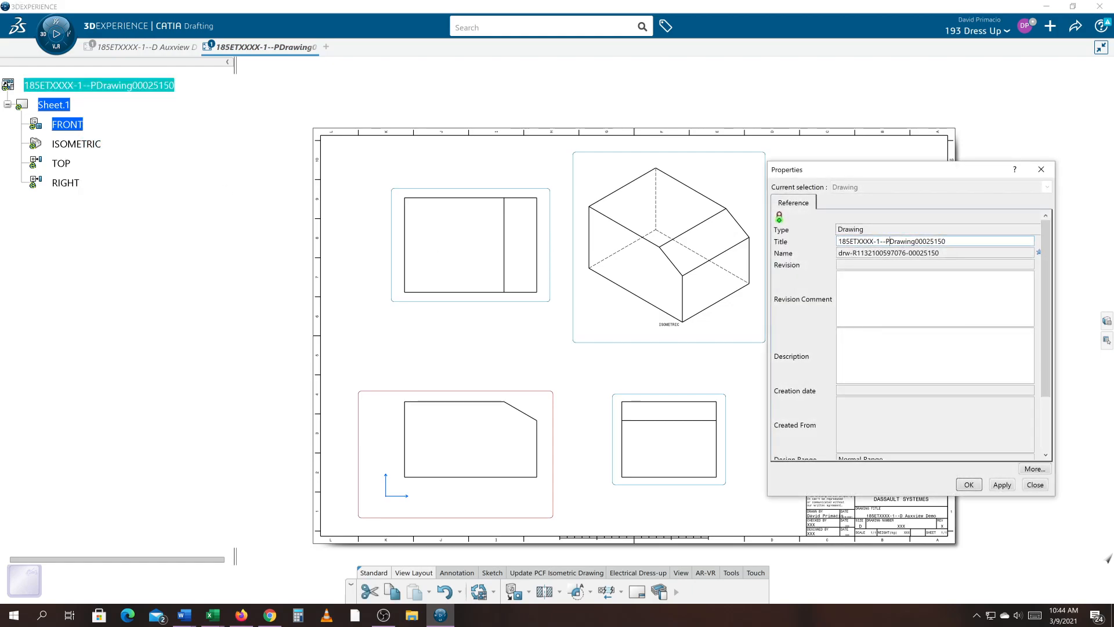
drag(890, 241, 948, 241)
text(A)
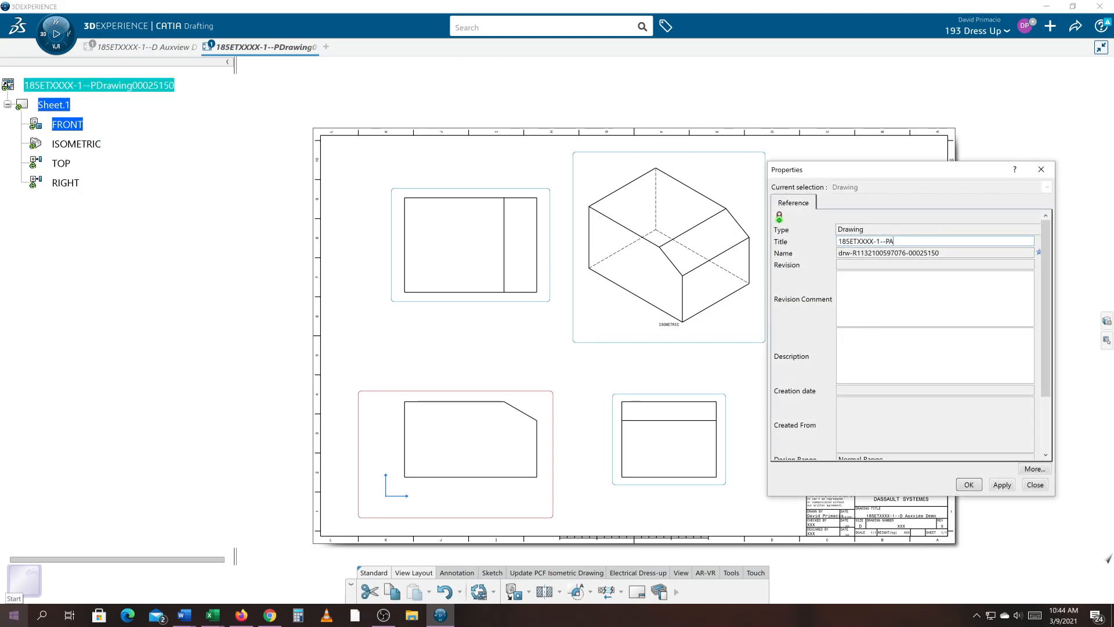
text(uxview Demo)
key(Return)
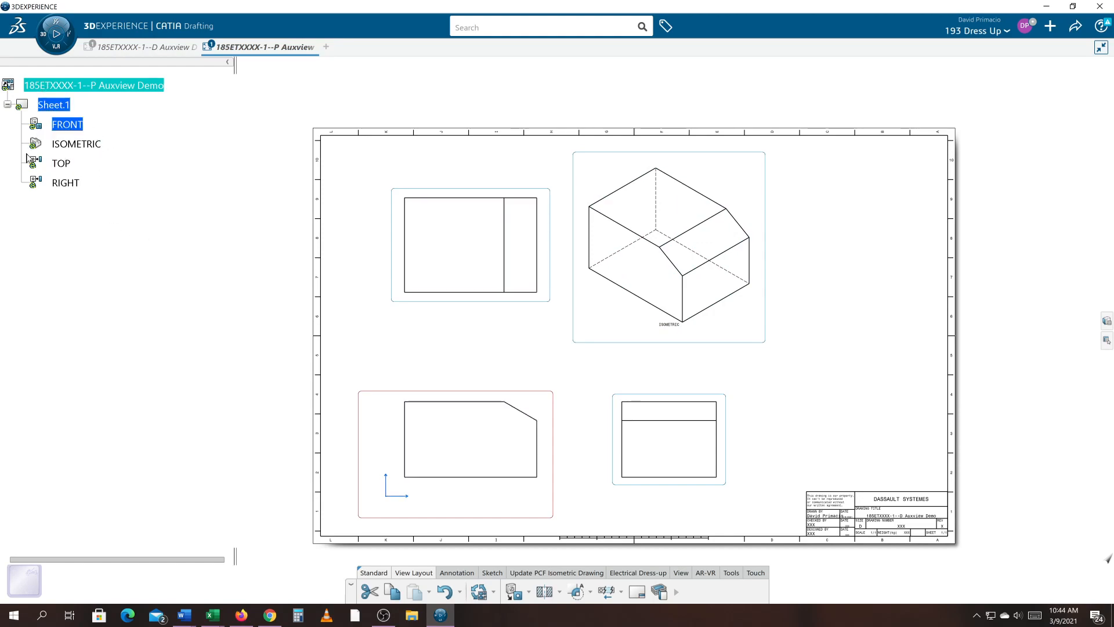
- Update the drawing so its views show the new pocket hole
right_click(90, 88)
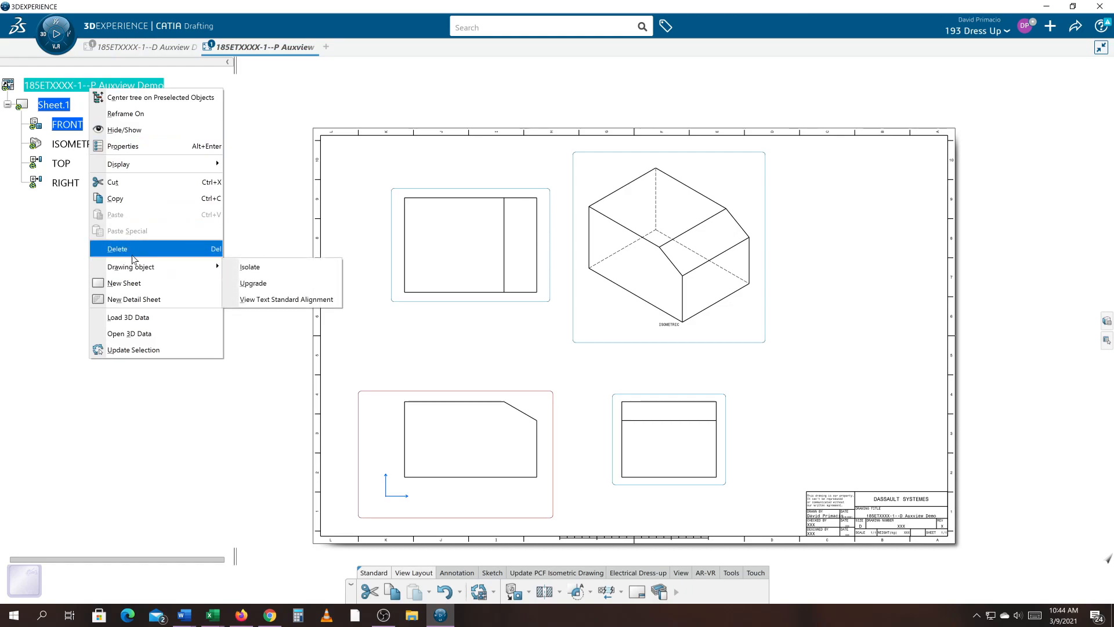
click(145, 350)
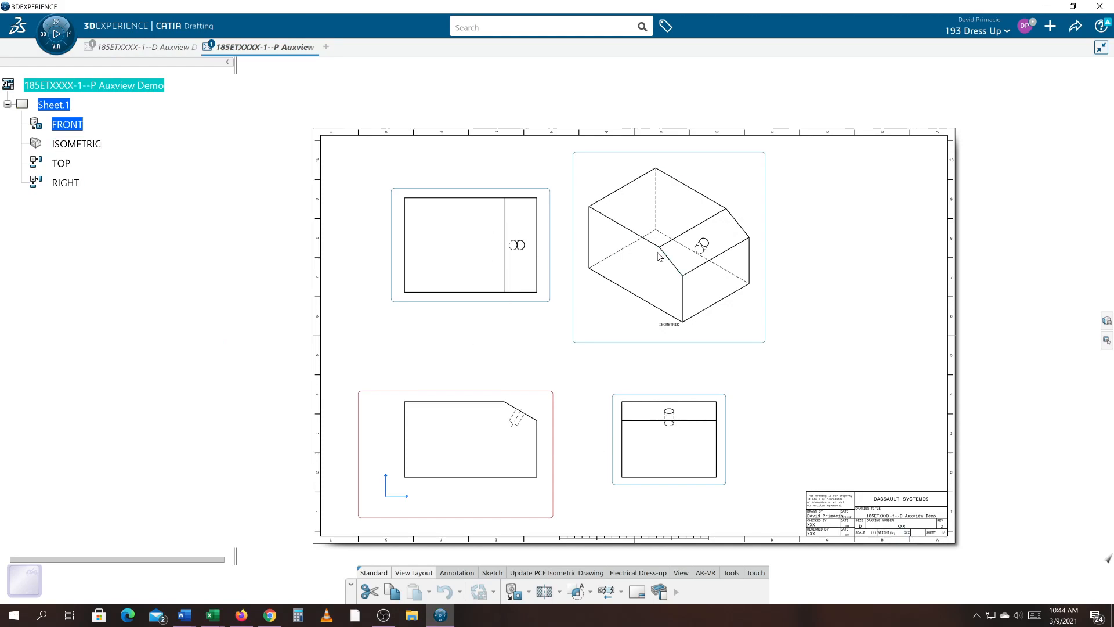
click(1077, 27)
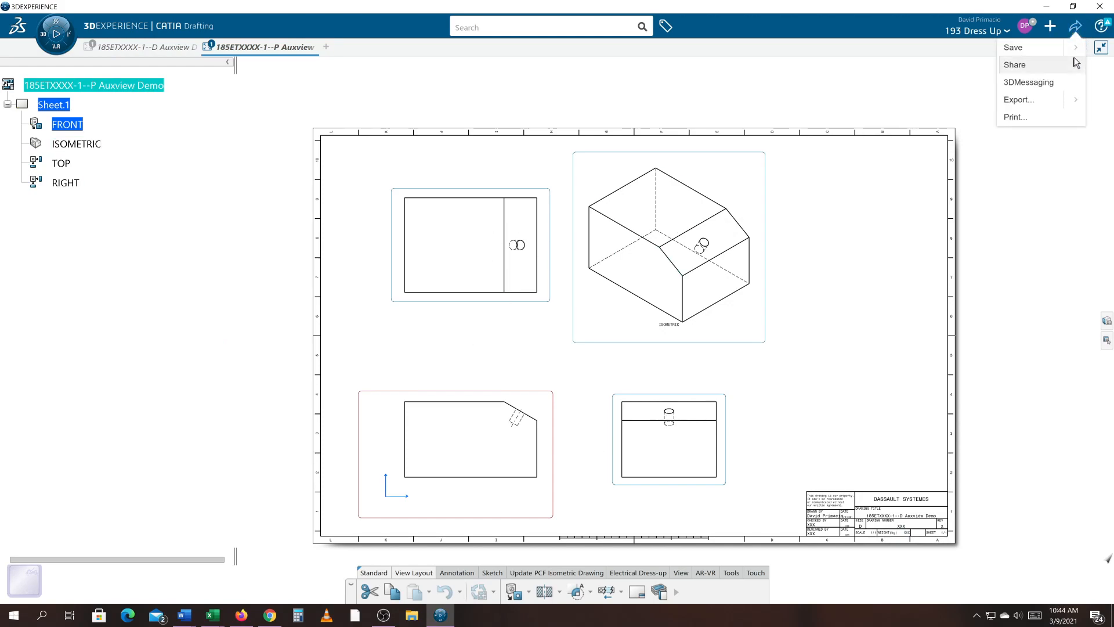
mouse_move(1080, 49)
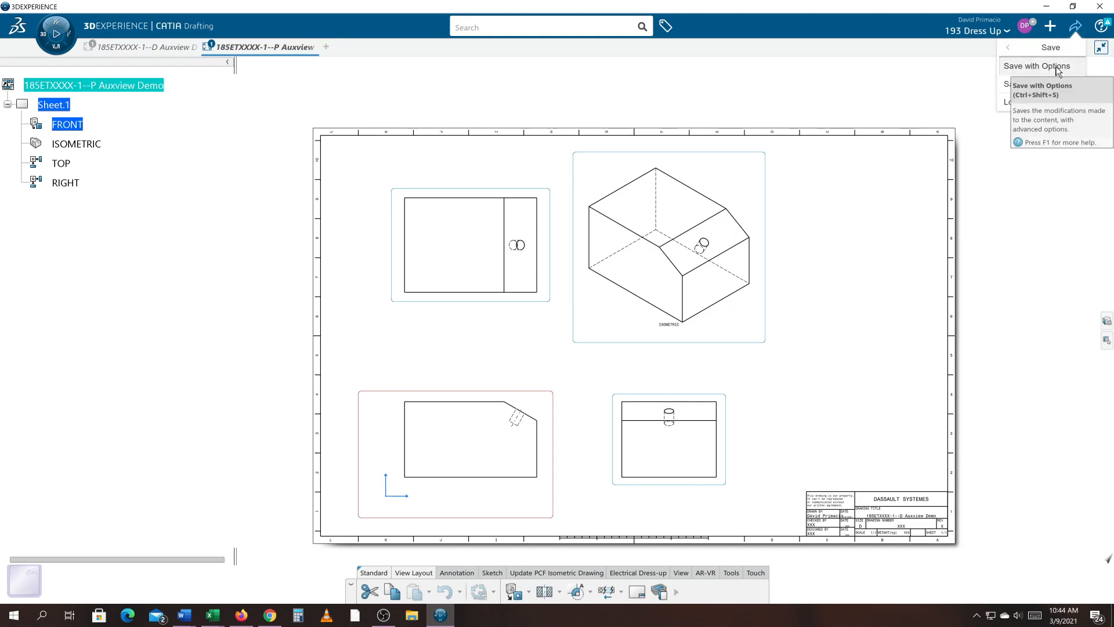
click(1042, 65)
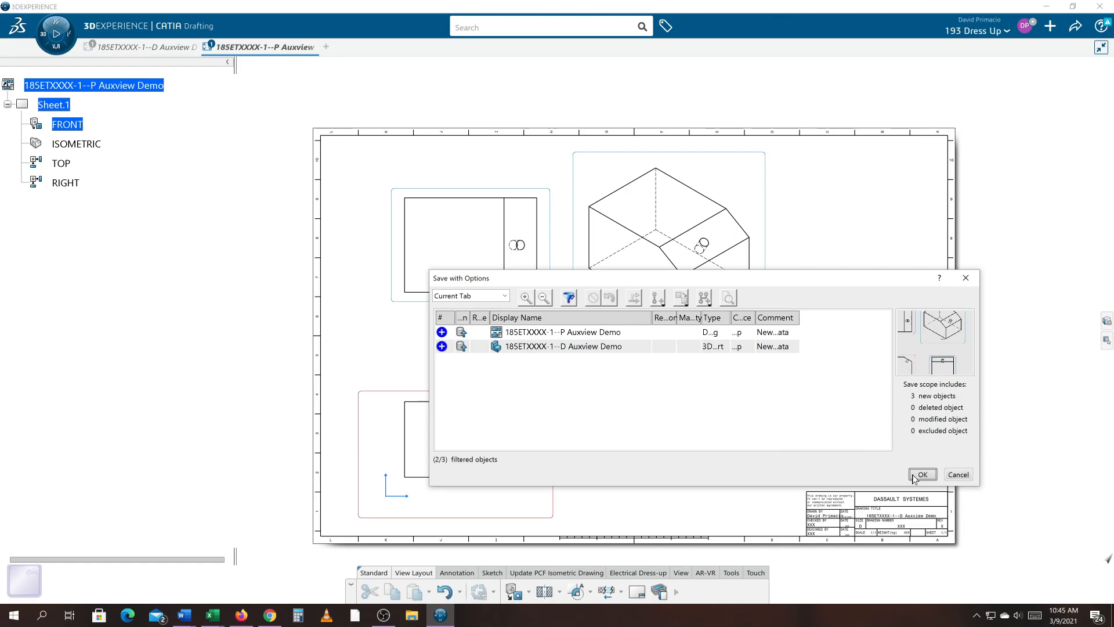
click(958, 479)
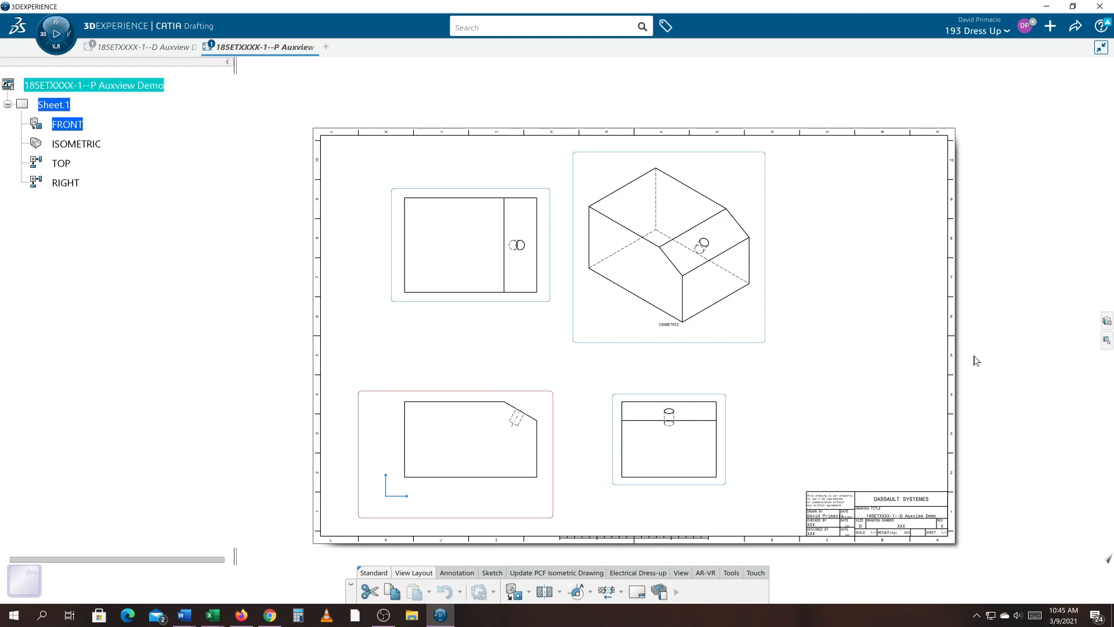
- Zoom in on the front view to examine how the pocket hole appears on the sloped face
middle_drag(1010, 341, 990, 296)
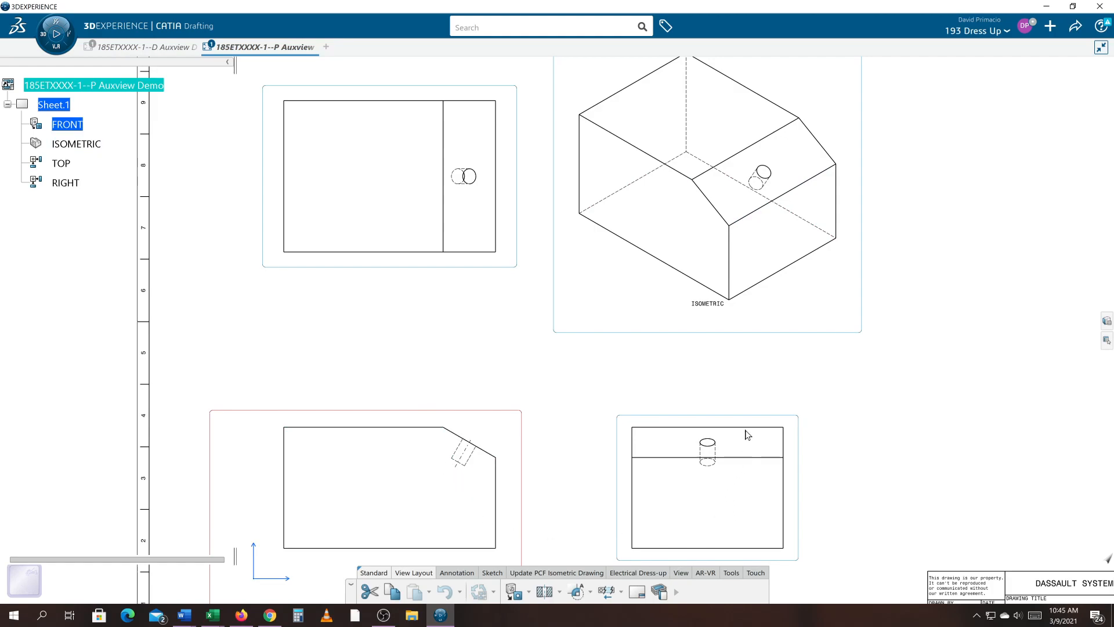
mouse_move(609, 321)
middle_down()
mouse_move(631, 335)
mouse_move(625, 345)
middle_up()
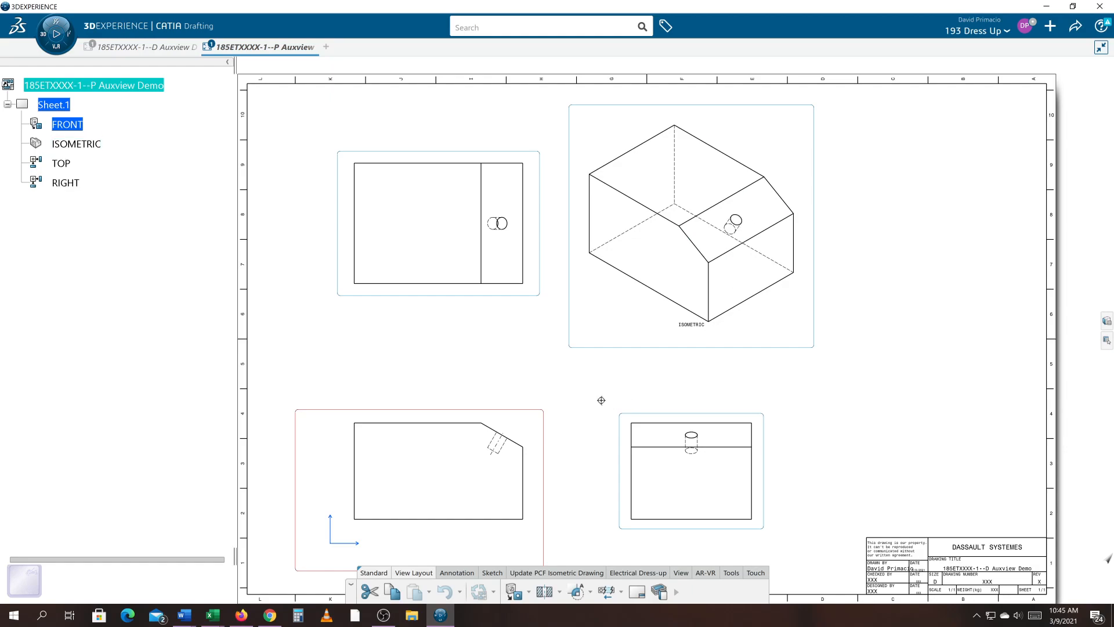
scroll(639, 373, up, 5)
middle_drag(671, 356, 656, 292)
scroll(652, 346, up, 3)
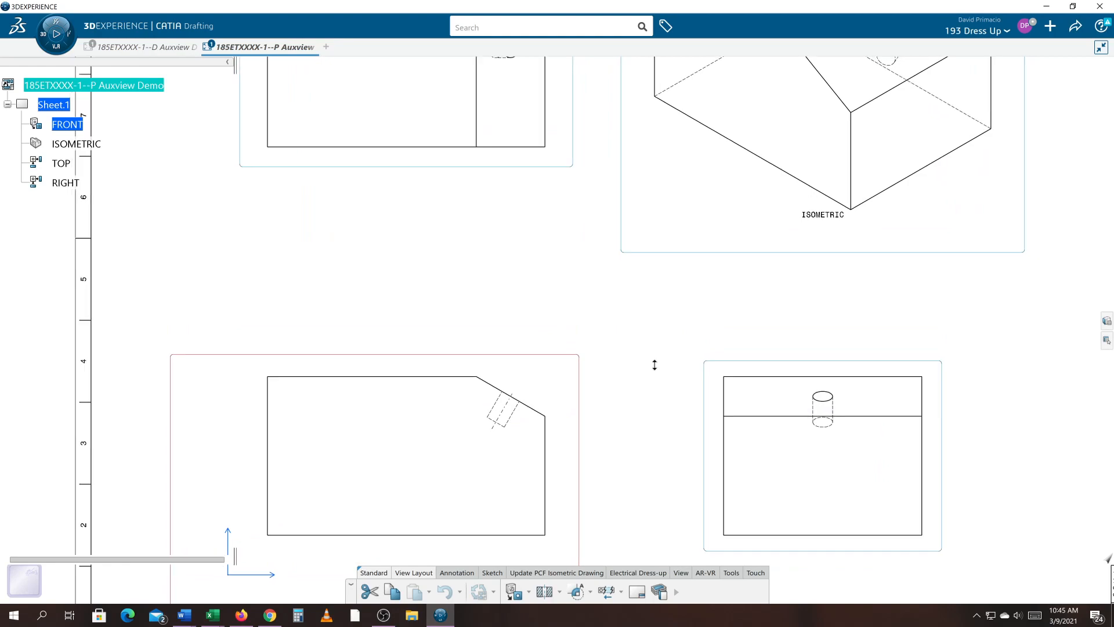
middle_drag(646, 323, 652, 288)
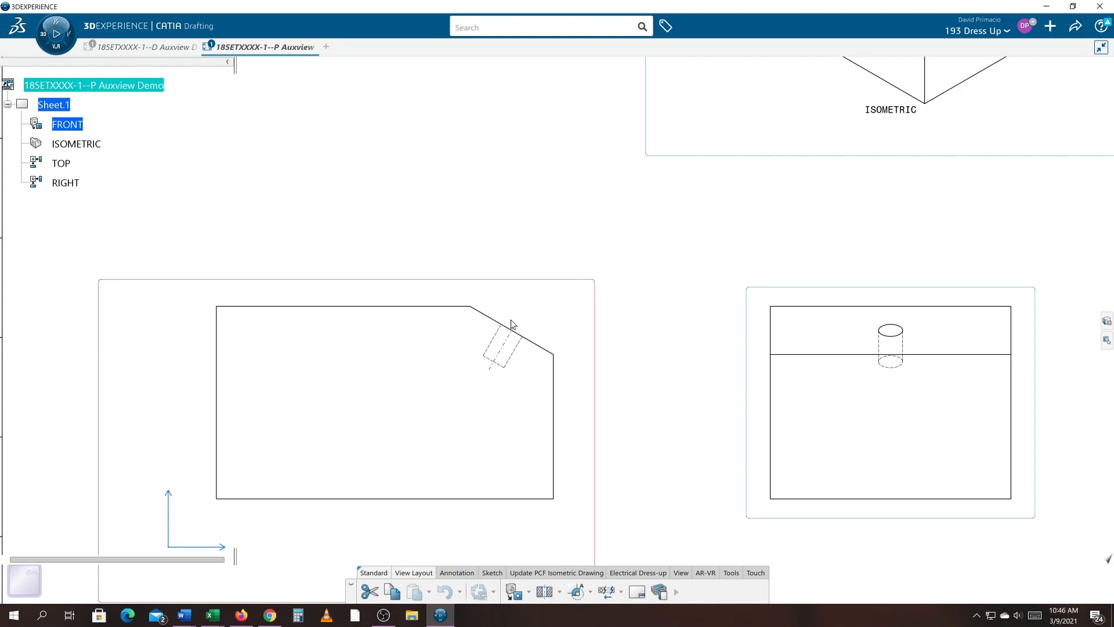
mouse_move(612, 305)
middle_down()
mouse_move(595, 343)
mouse_move(587, 301)
middle_up()
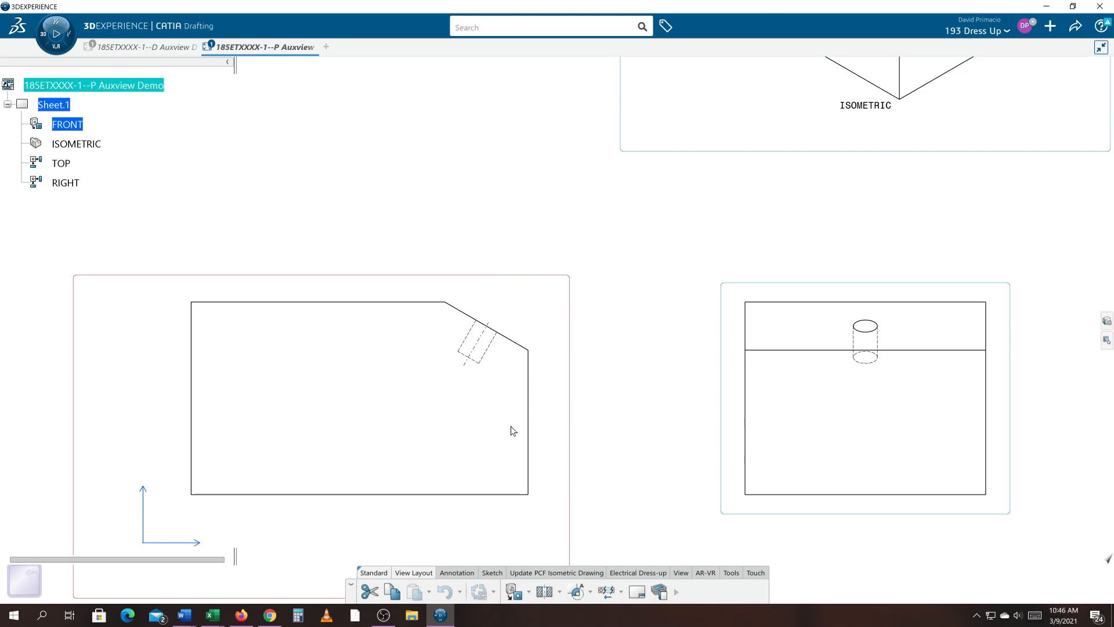
mouse_move(603, 409)
middle_down()
mouse_move(672, 401)
mouse_move(715, 370)
middle_up()
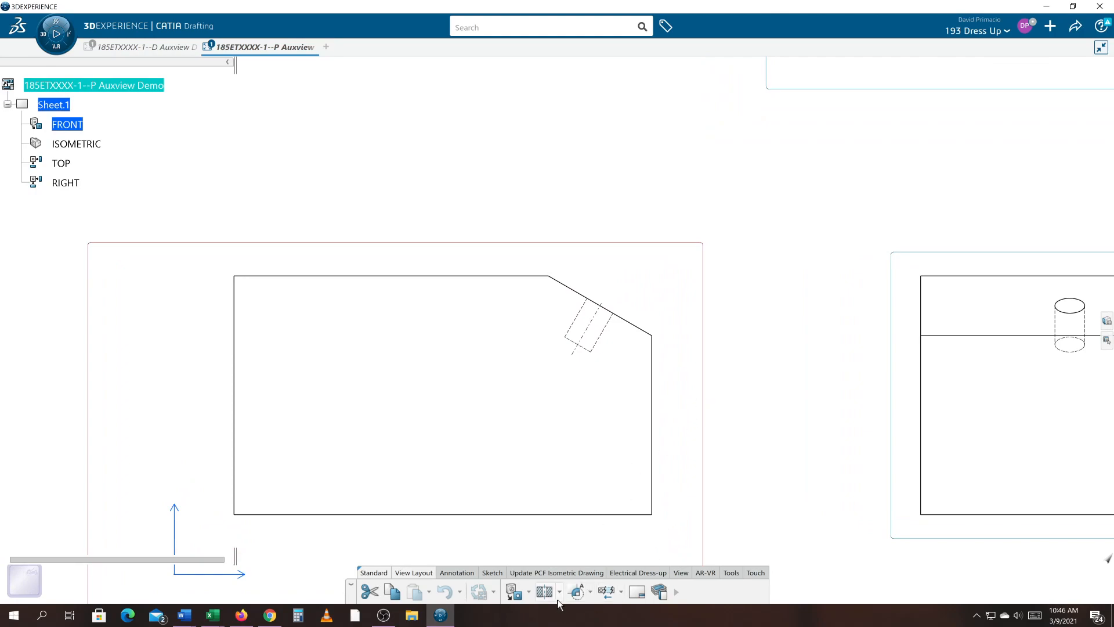
click(530, 594)
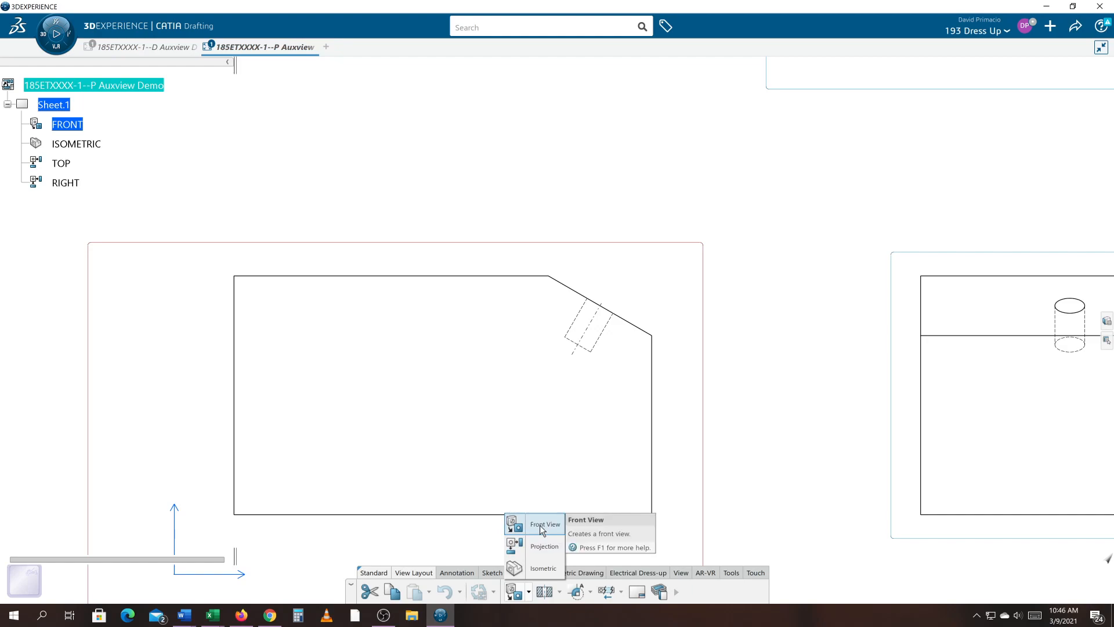
click(560, 593)
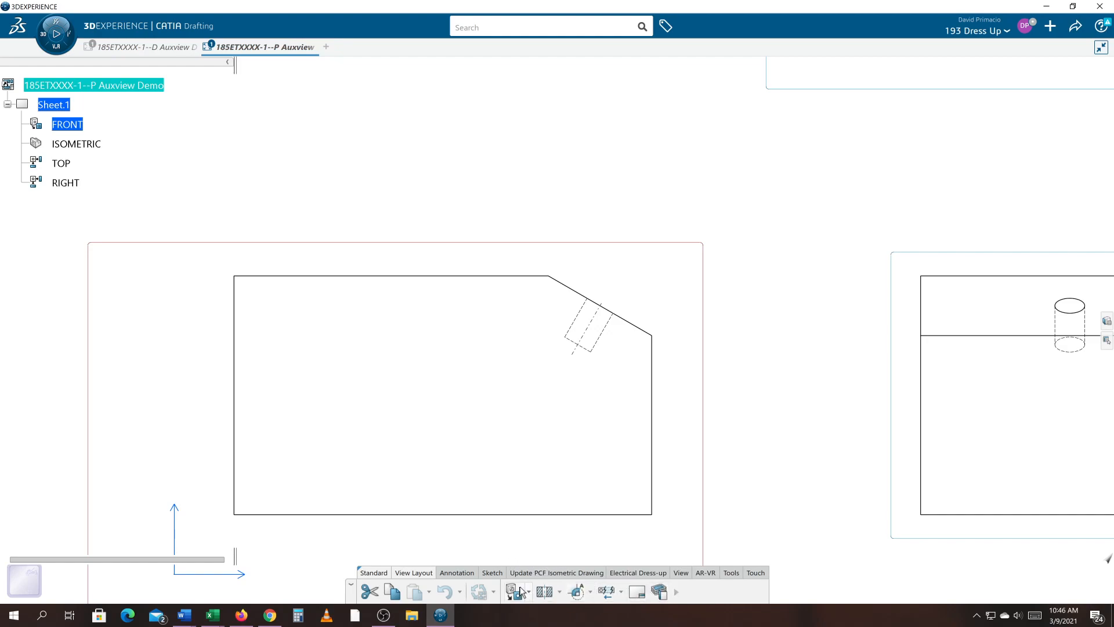
click(560, 591)
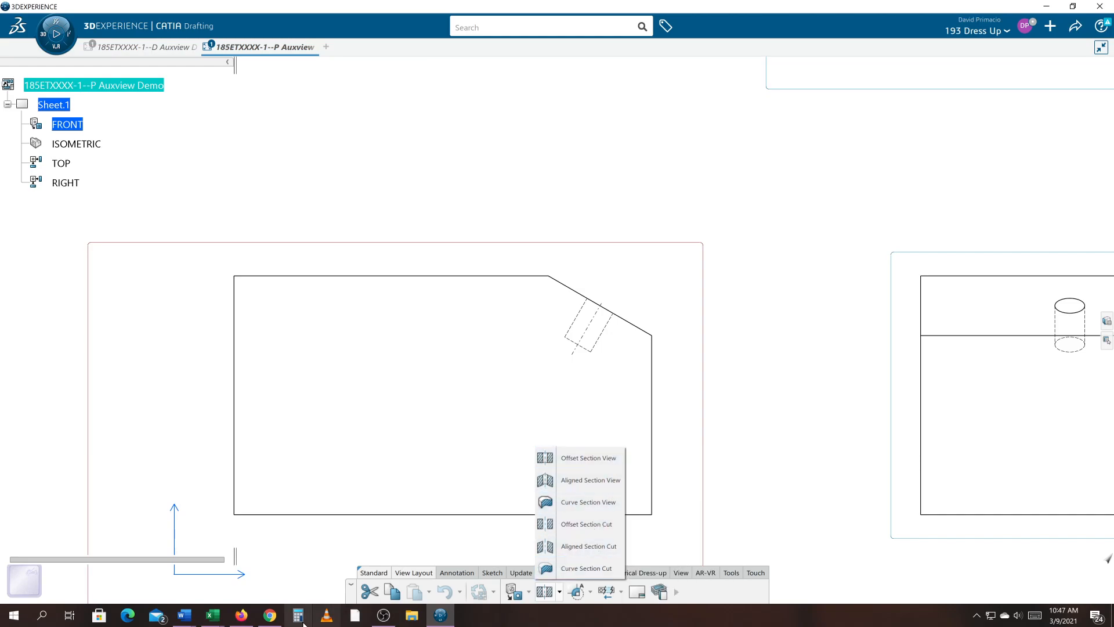
click(383, 616)
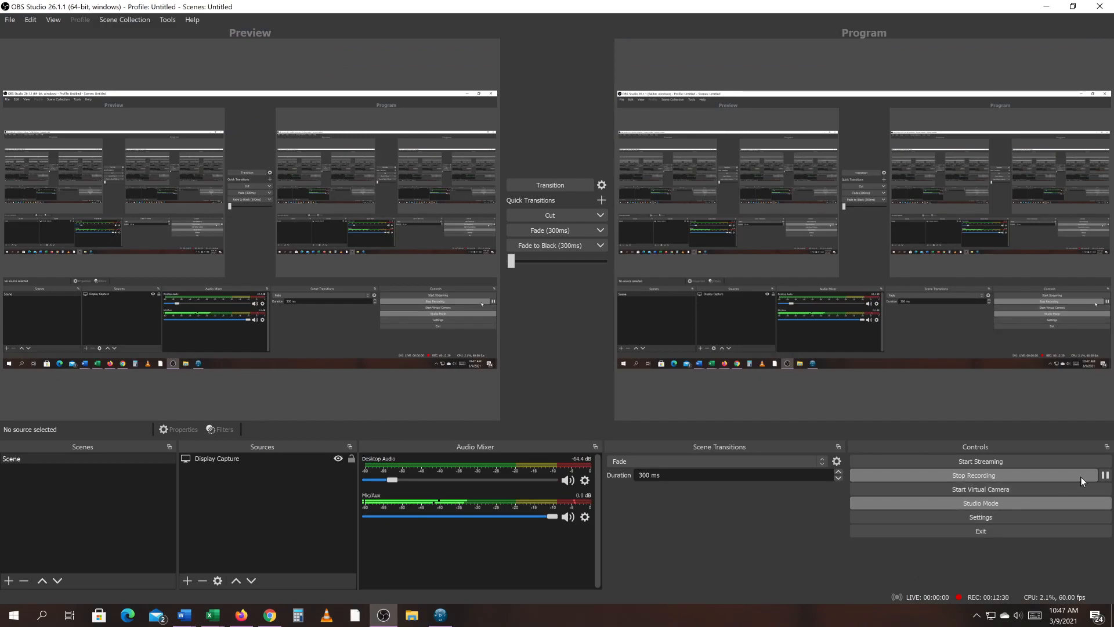
click(1104, 476)
key(alt+Tab)
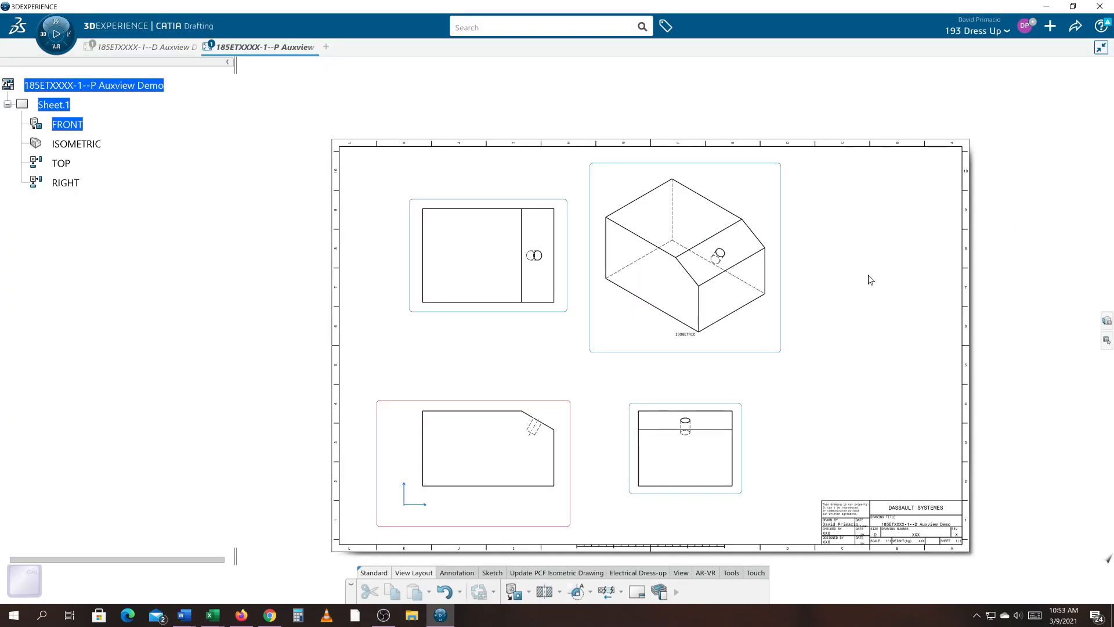
- Add a revision block to the drawing frame with the description INITIAL DRAWING
mouse_move(870, 281)
middle_down()
mouse_move(826, 242)
mouse_move(841, 237)
middle_up()
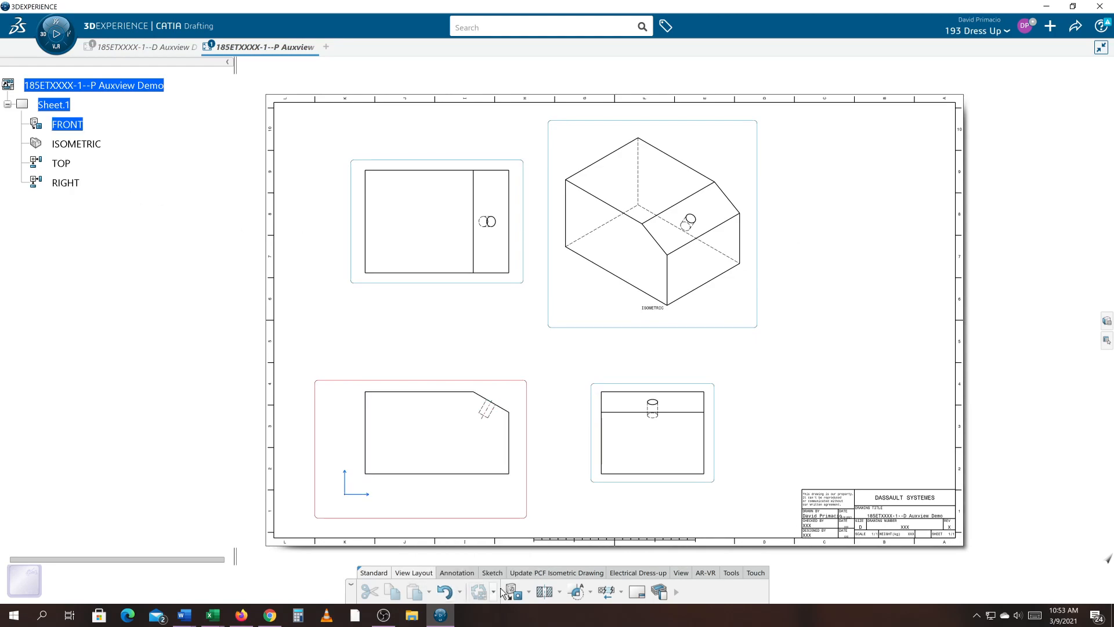
click(636, 592)
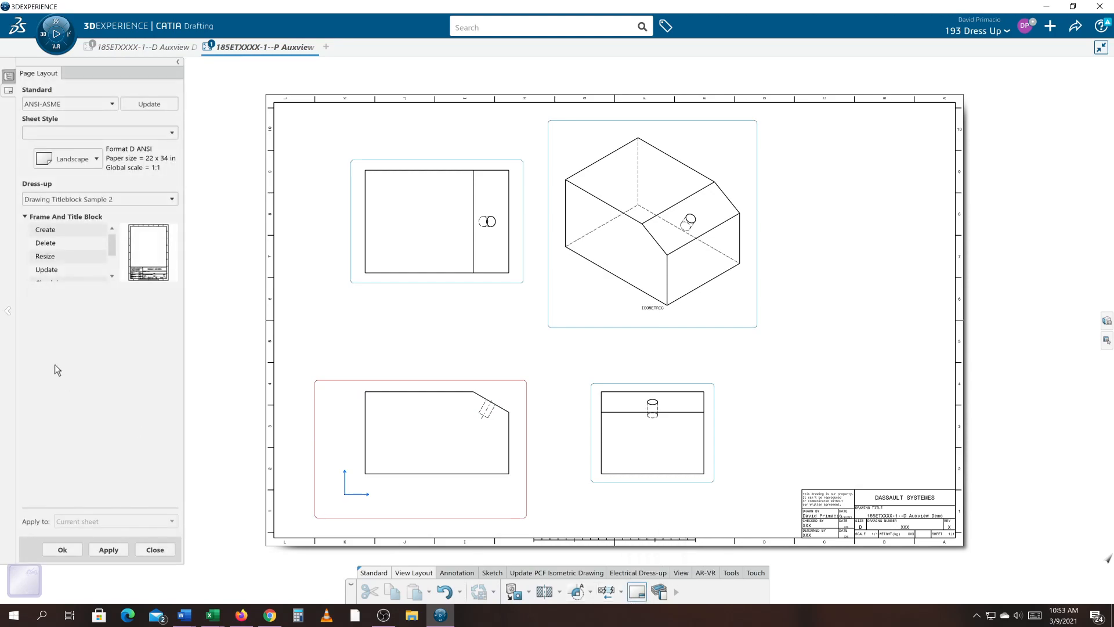
click(113, 260)
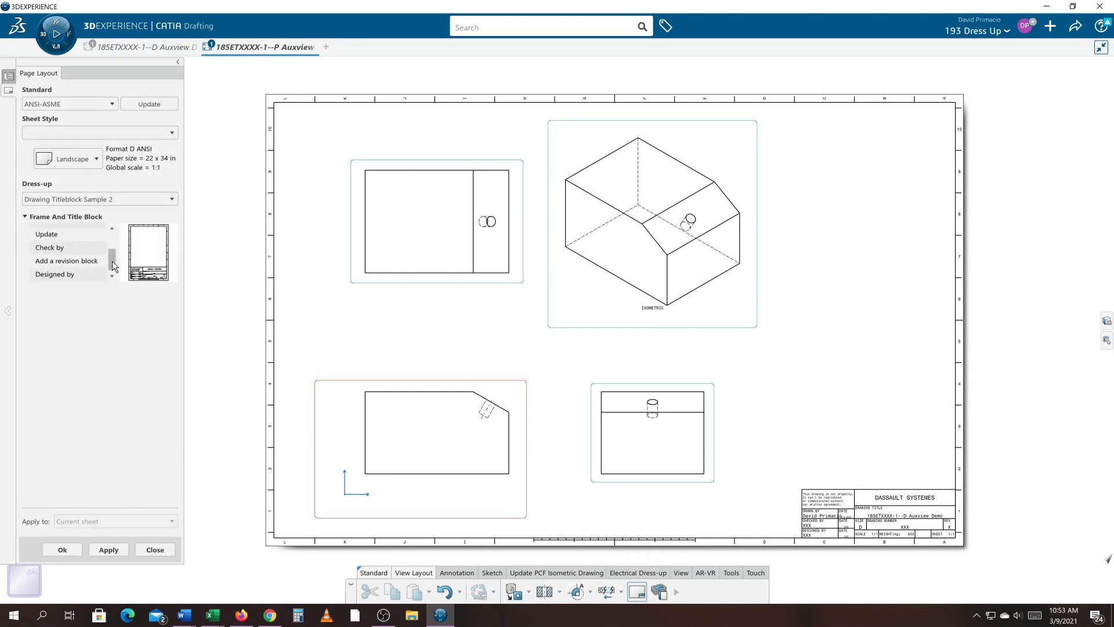
click(84, 262)
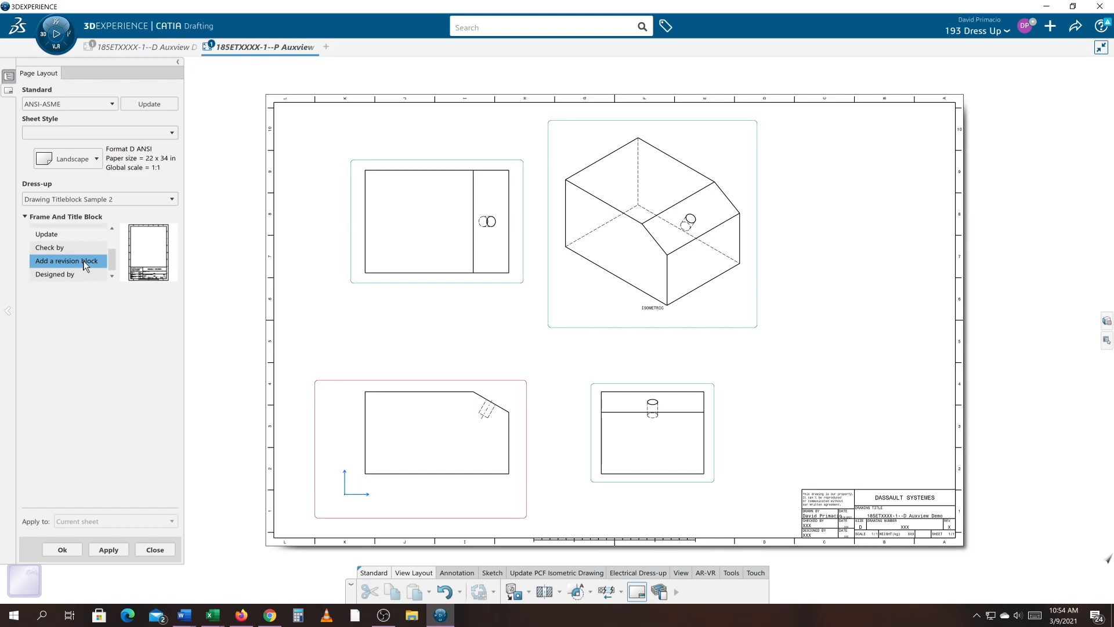
click(62, 549)
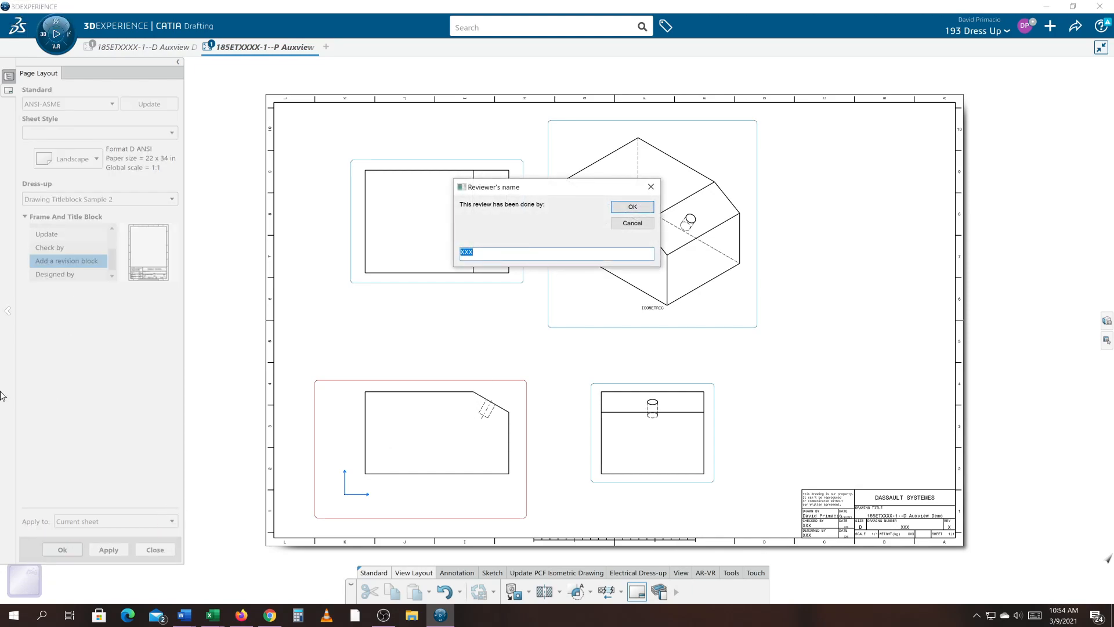
key(Caps_Lock)
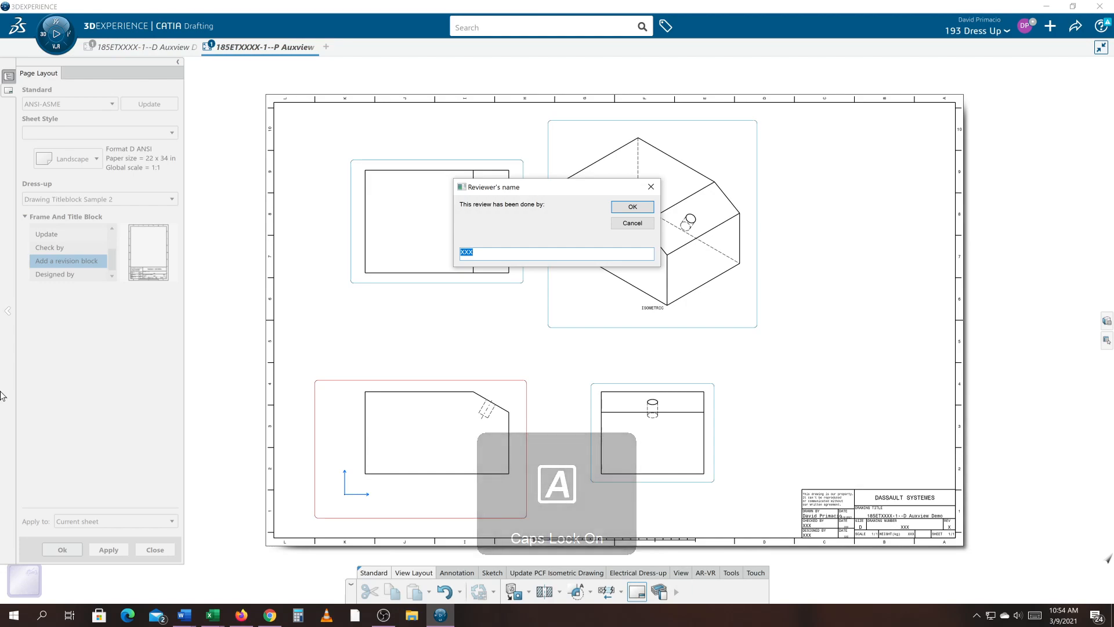
key(Return)
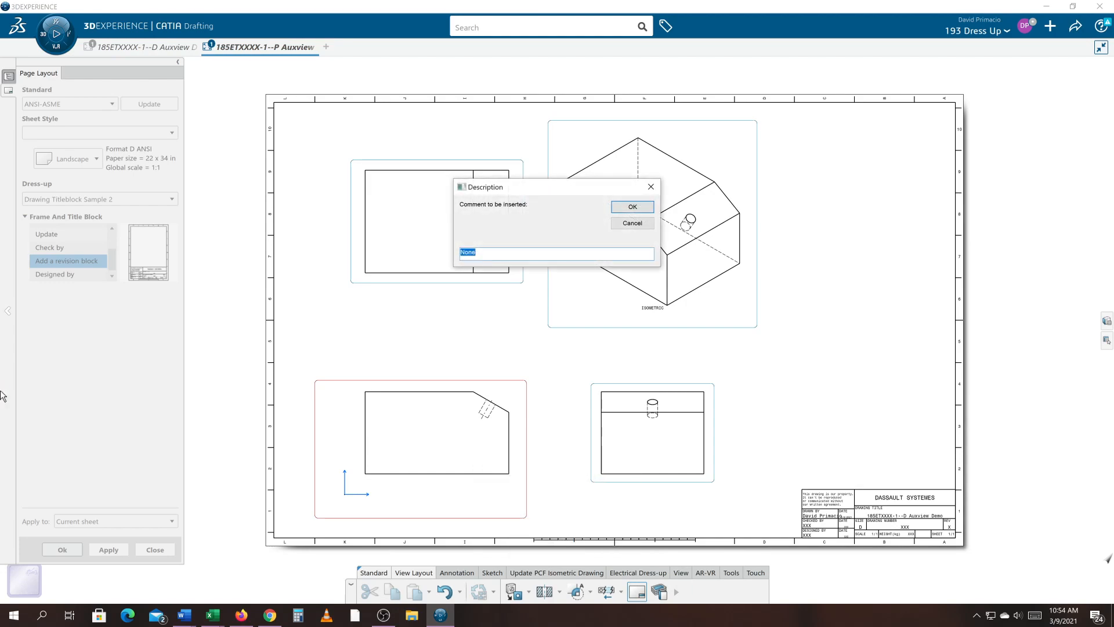
text(INITIAL DRAWING)
key(Return)
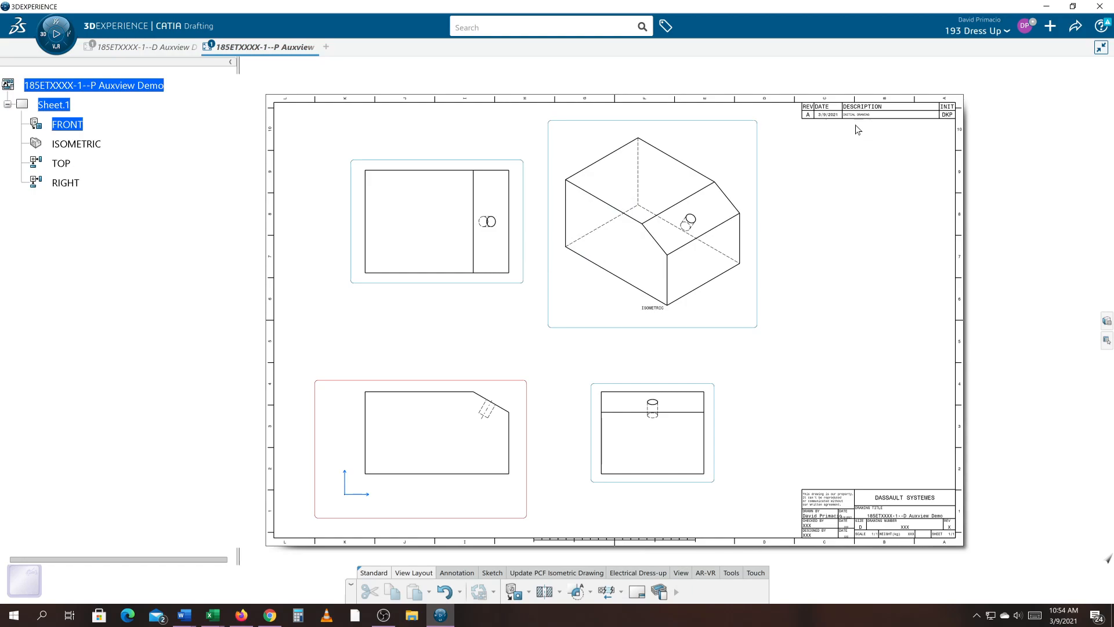
- Edit the sheet background and set the revision block's REV entry to -
mouse_move(806, 118)
middle_down()
mouse_move(782, 255)
mouse_move(784, 215)
middle_up()
mouse_move(975, 267)
middle_down()
mouse_move(582, 303)
mouse_move(603, 284)
middle_up()
middle_drag(827, 300, 640, 303)
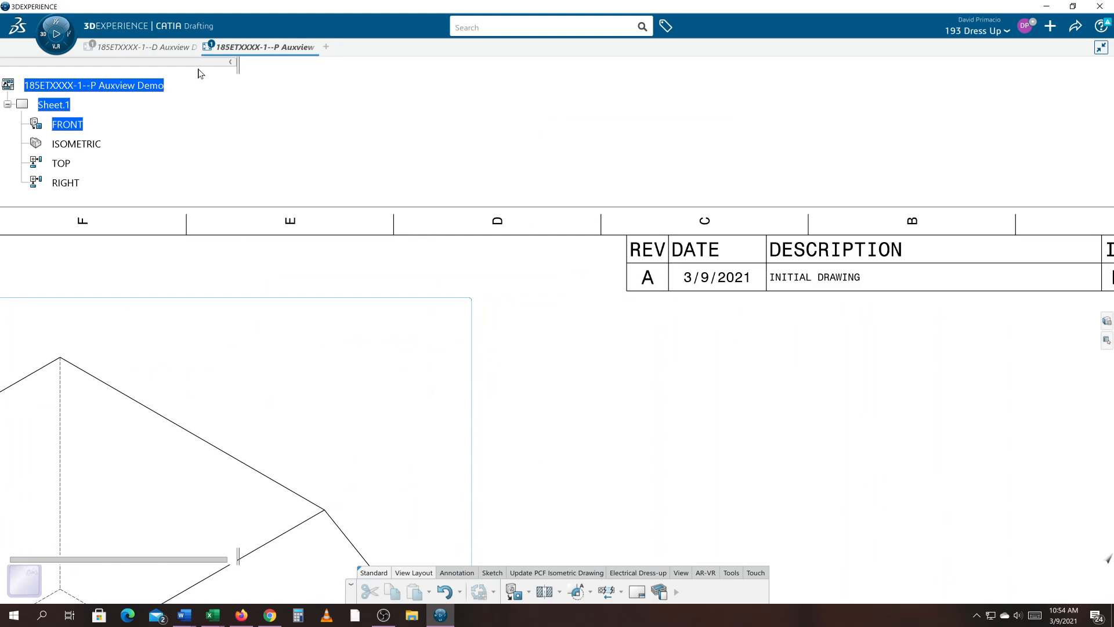
right_click(84, 86)
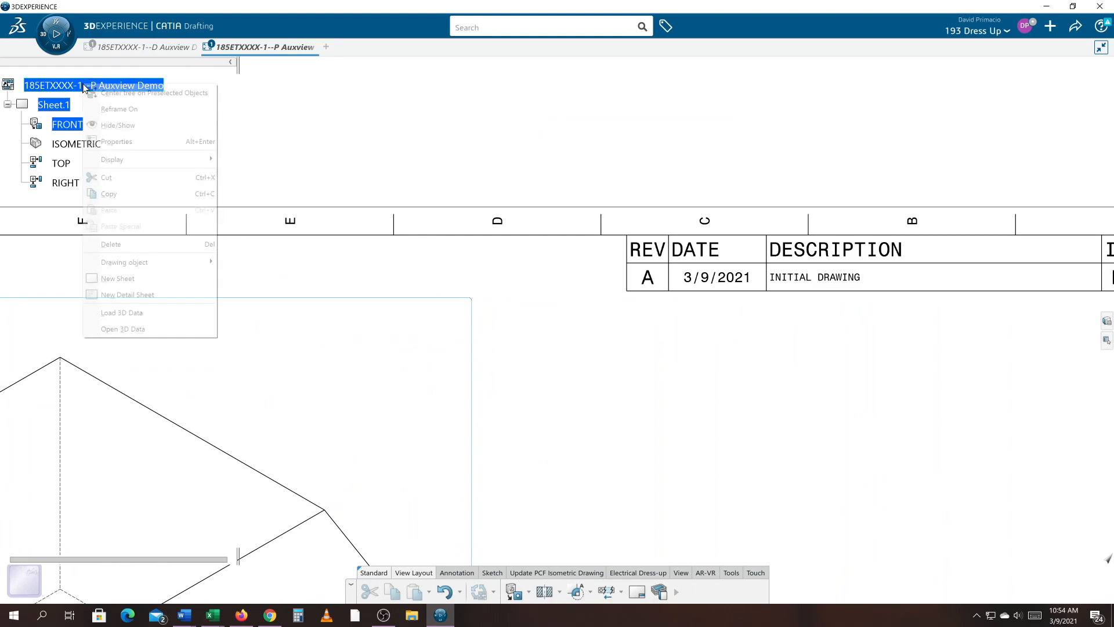
click(60, 106)
right_click(60, 106)
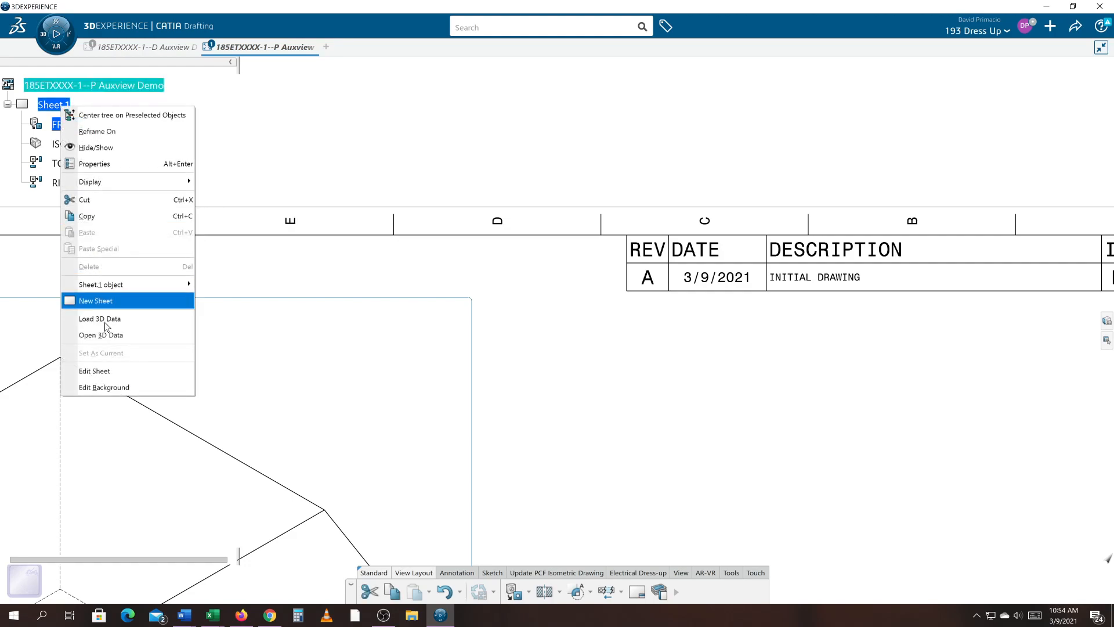
click(105, 387)
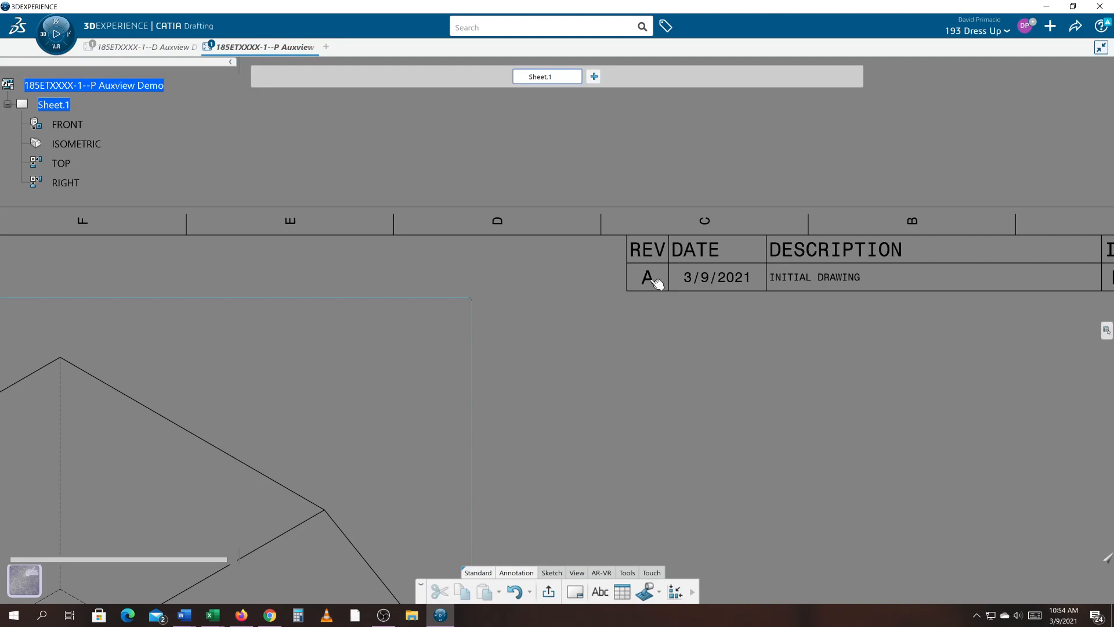
click(649, 277)
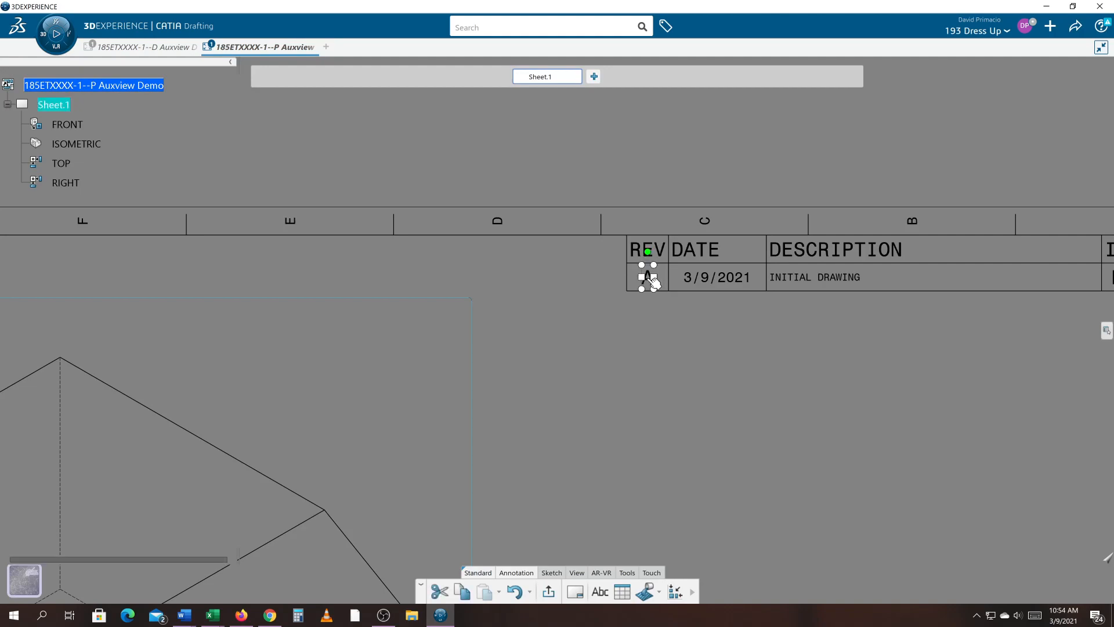
double_click(652, 280)
text(-)
key(Return)
click(712, 345)
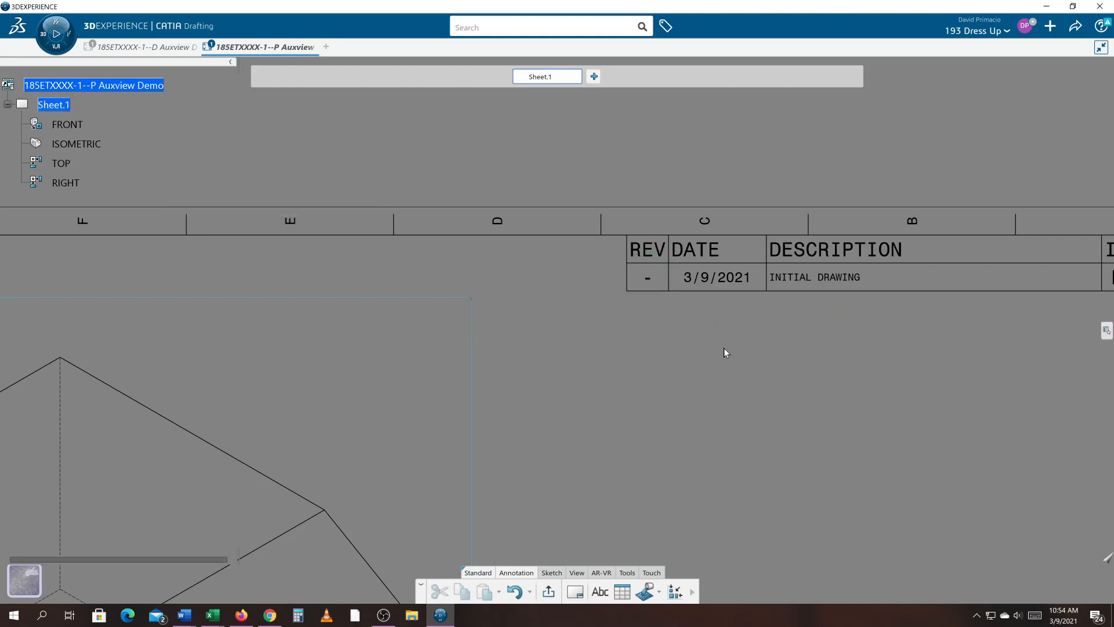
- Leave the background and return to editing the sheet's working views
mouse_move(723, 347)
middle_down()
mouse_move(652, 319)
mouse_move(615, 320)
middle_up()
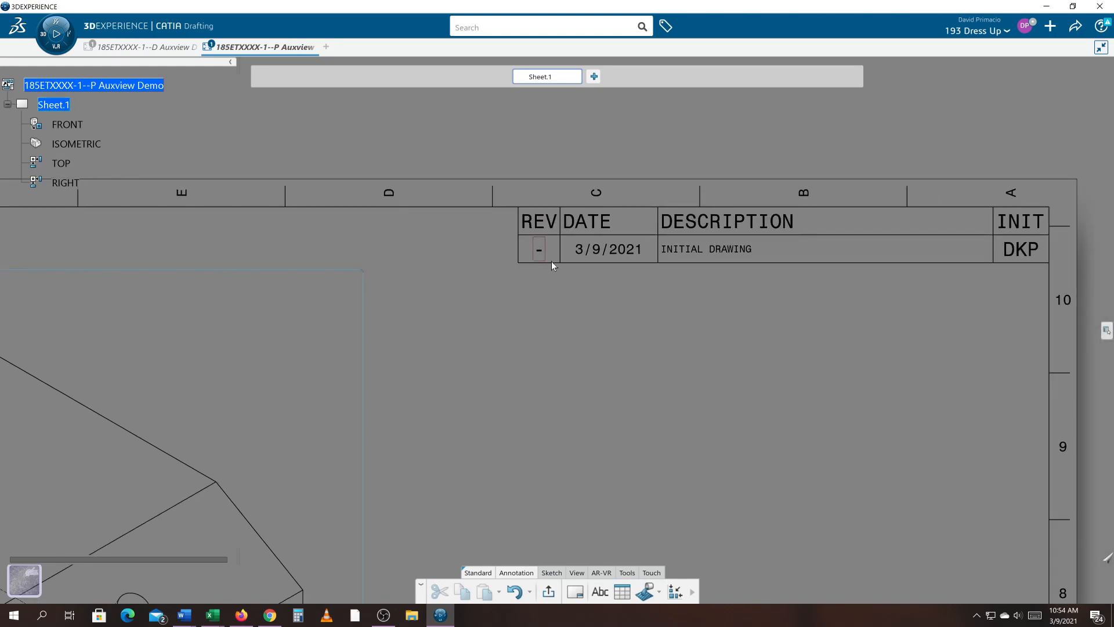
mouse_move(695, 311)
middle_down()
mouse_move(716, 284)
mouse_move(521, 378)
mouse_move(749, 256)
middle_up()
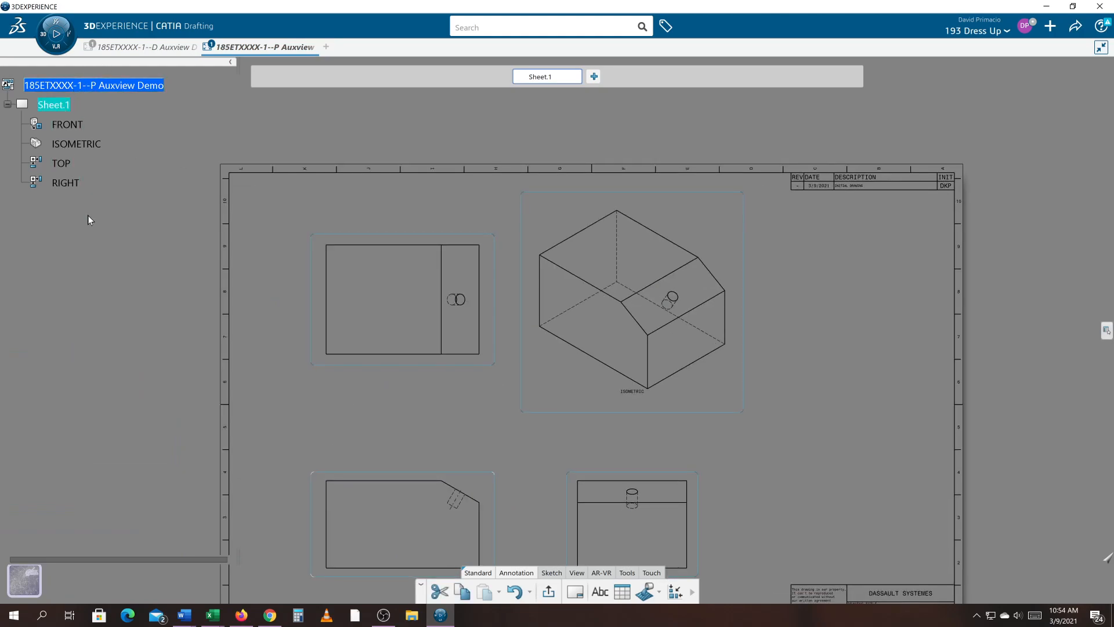
right_click(49, 104)
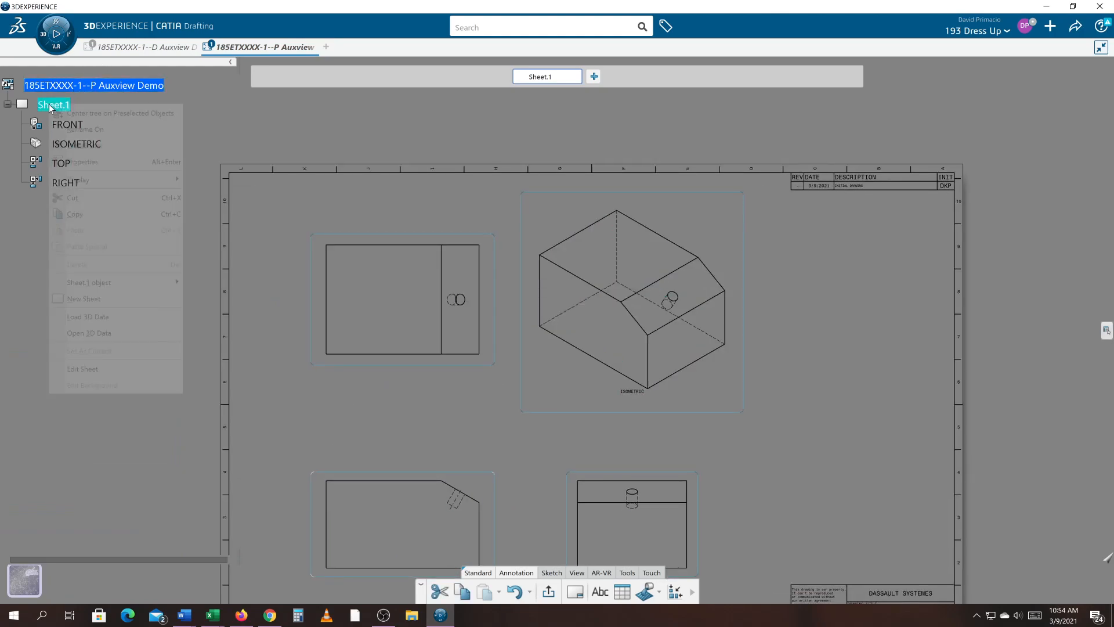
click(83, 368)
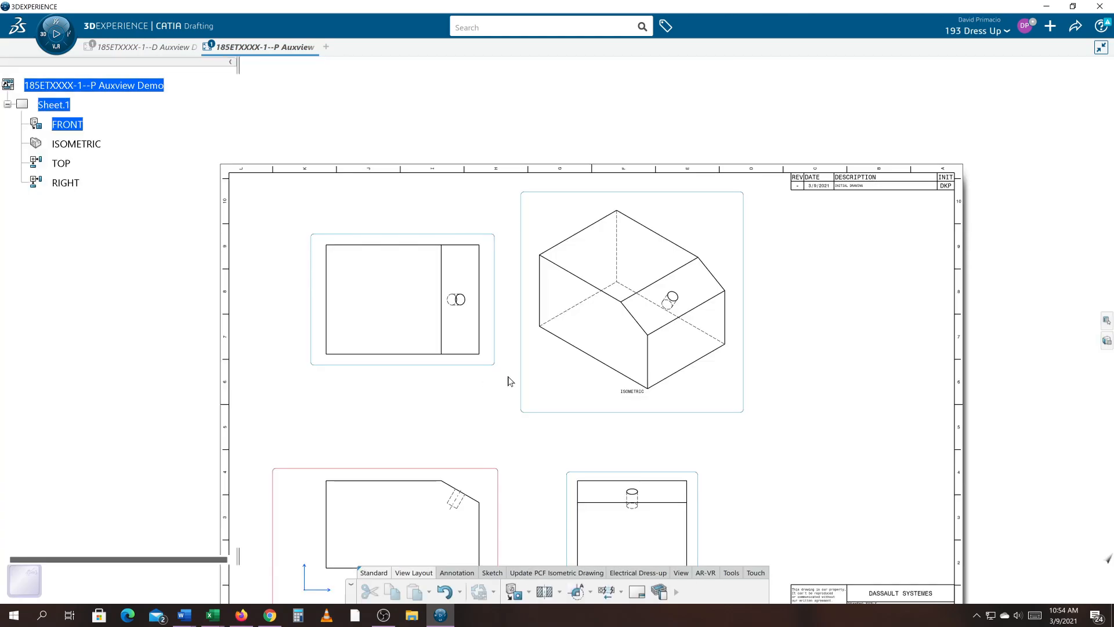
middle_drag(510, 381, 510, 293)
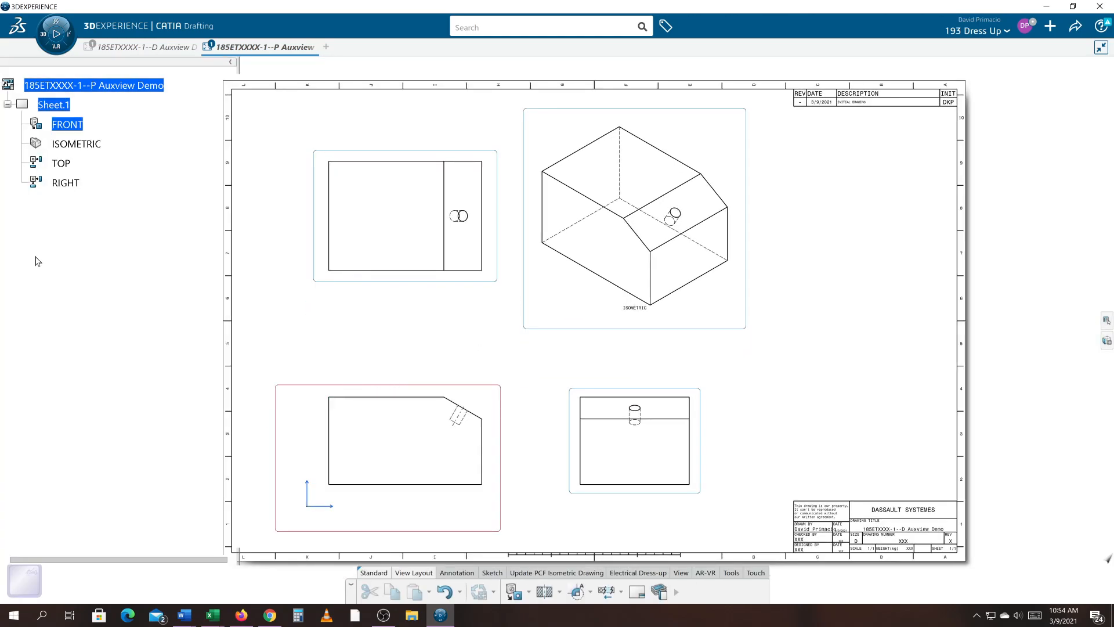
right_click(55, 107)
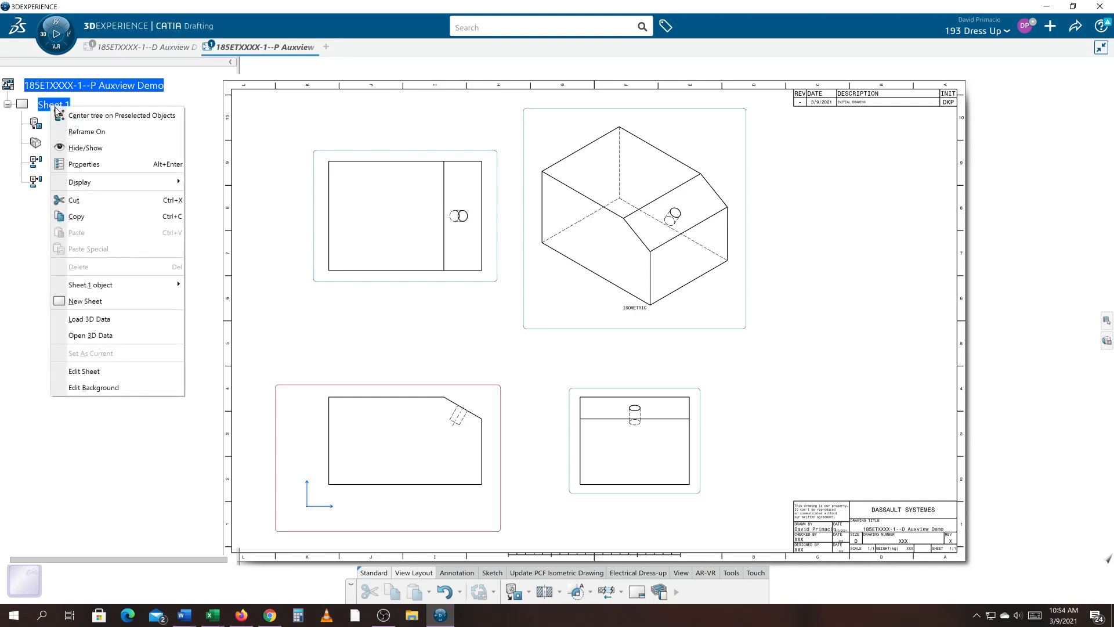
click(78, 371)
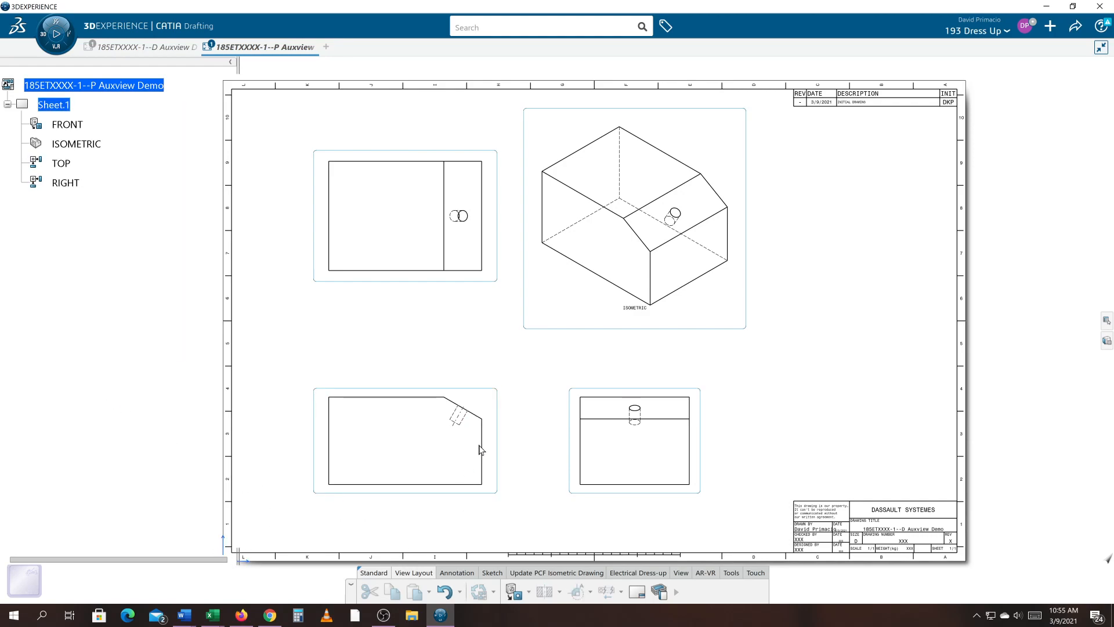
middle_drag(497, 423, 538, 406)
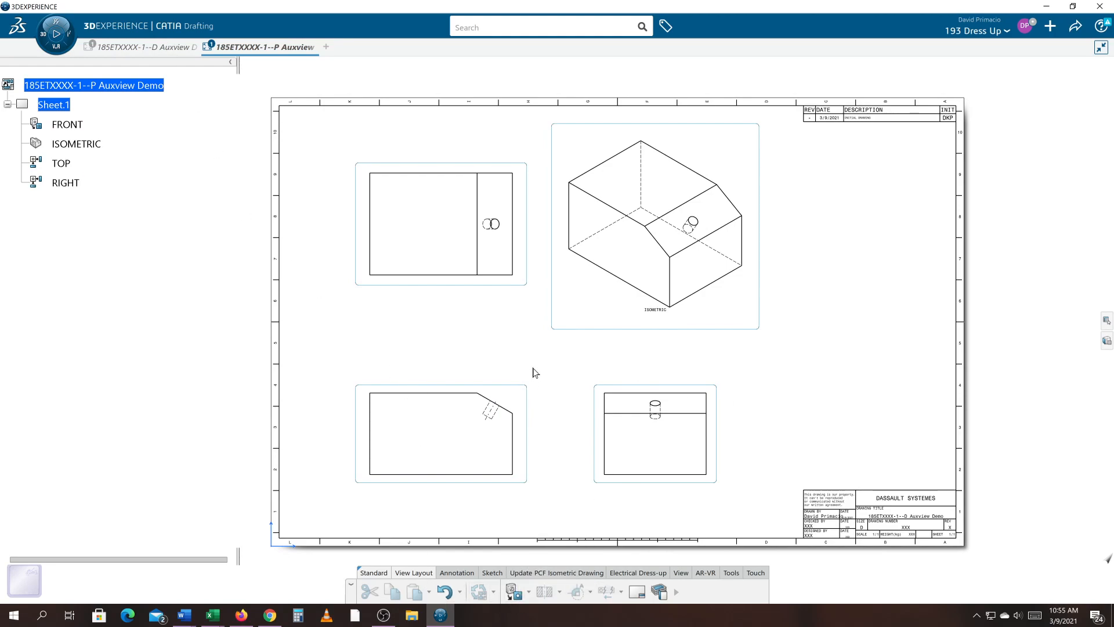
click(680, 573)
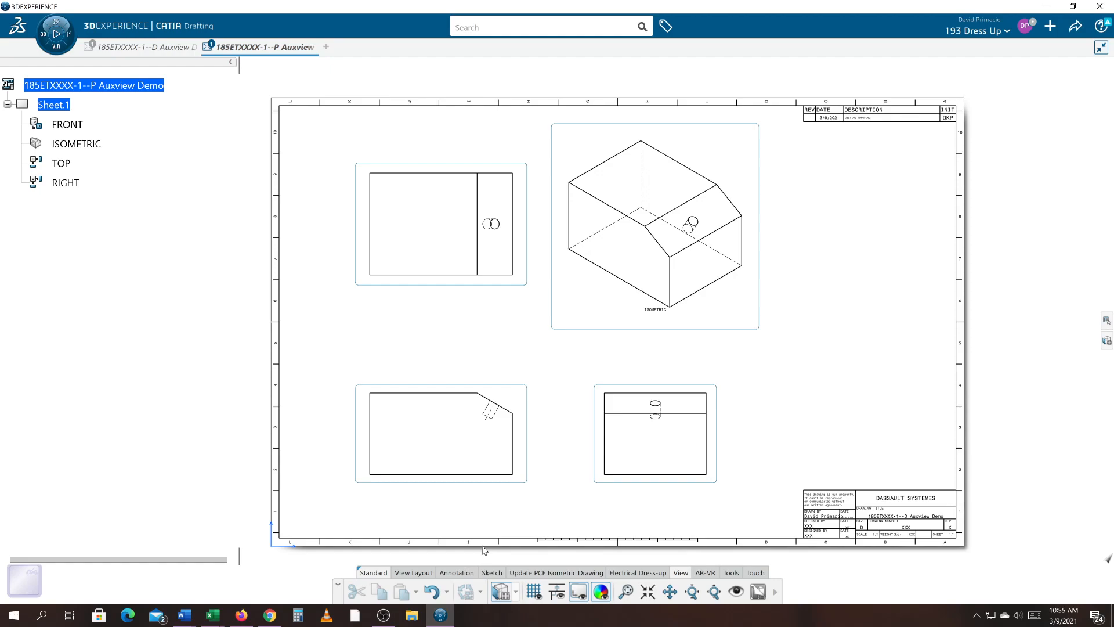
click(625, 592)
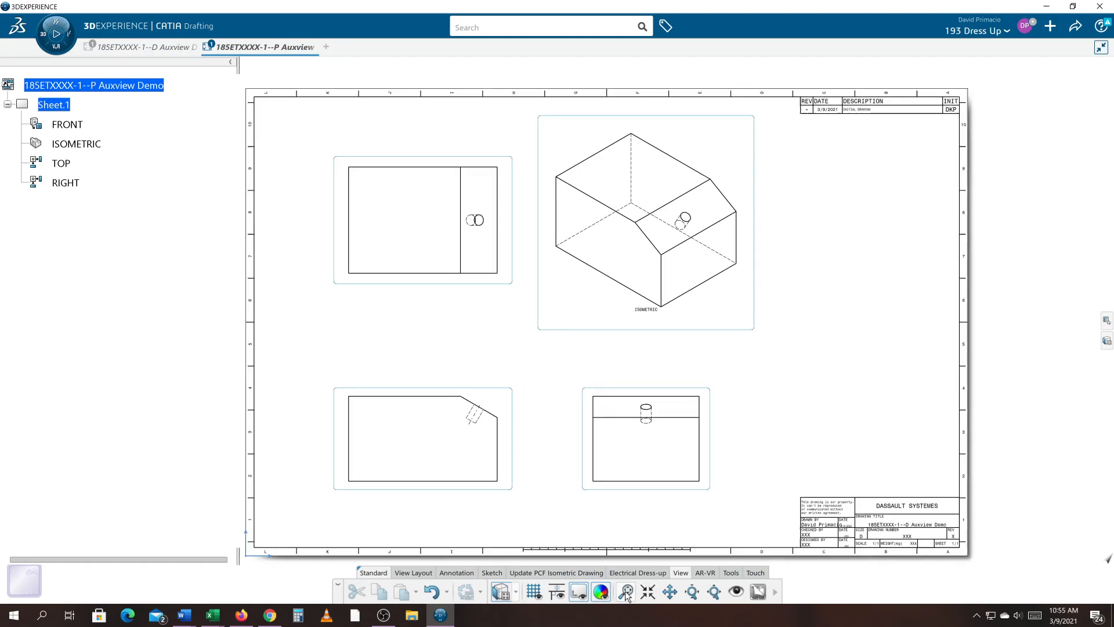
- In the part document, hide the Absolute Axis System
click(142, 45)
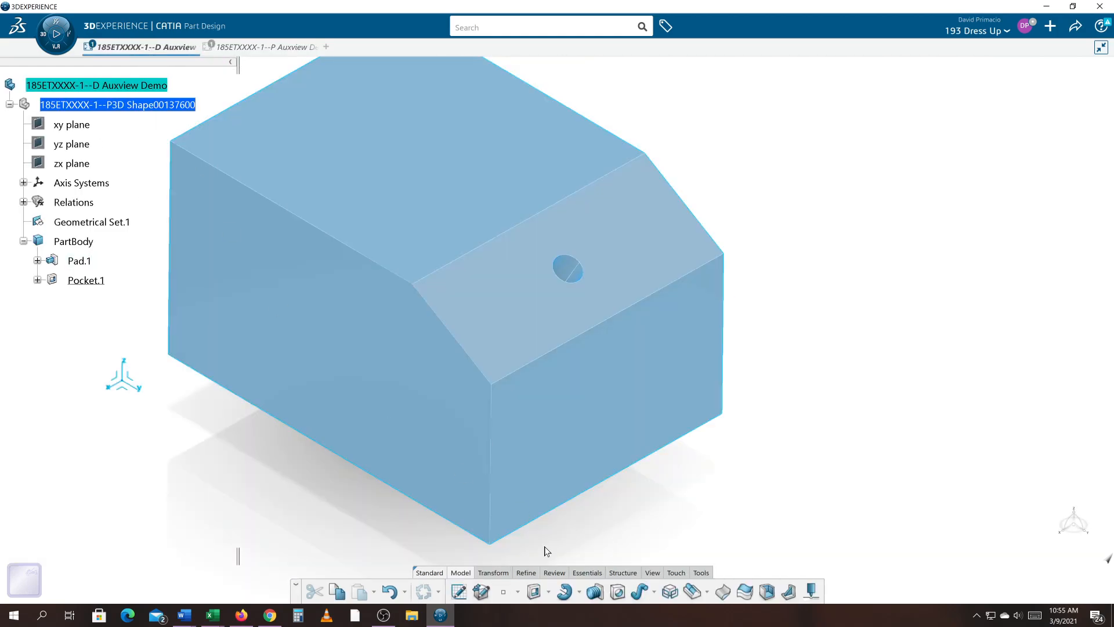
click(652, 573)
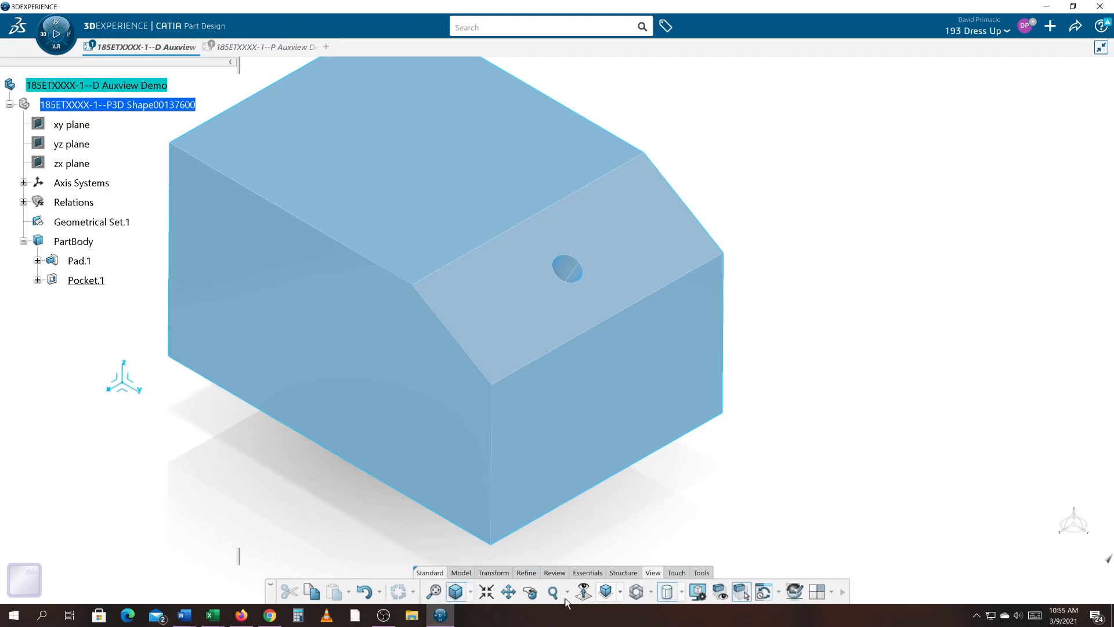
click(434, 592)
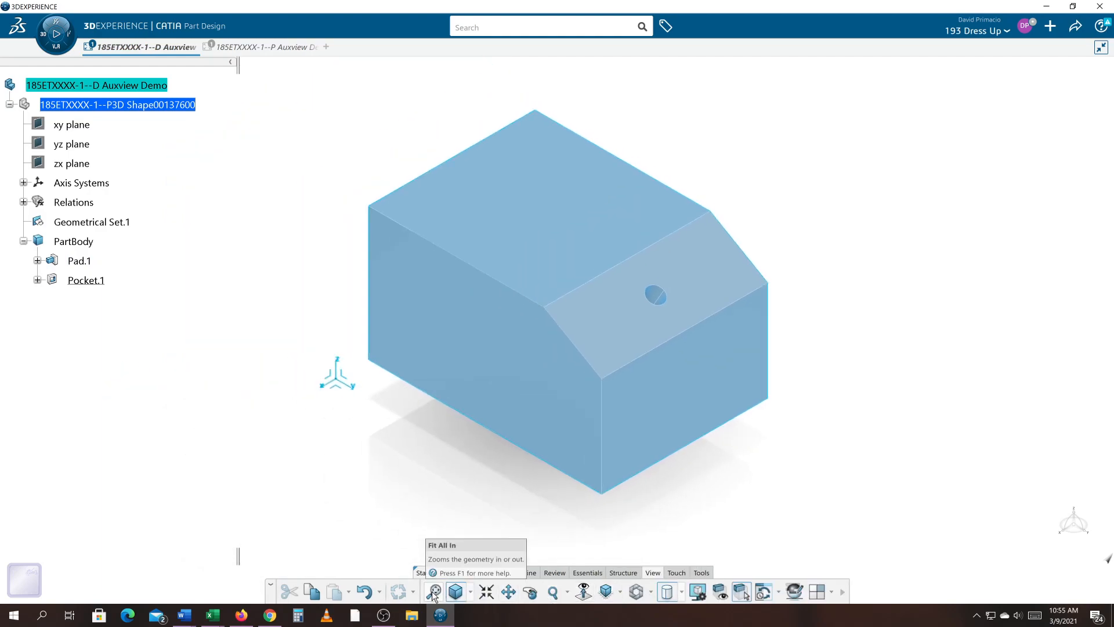
click(23, 183)
right_click(87, 201)
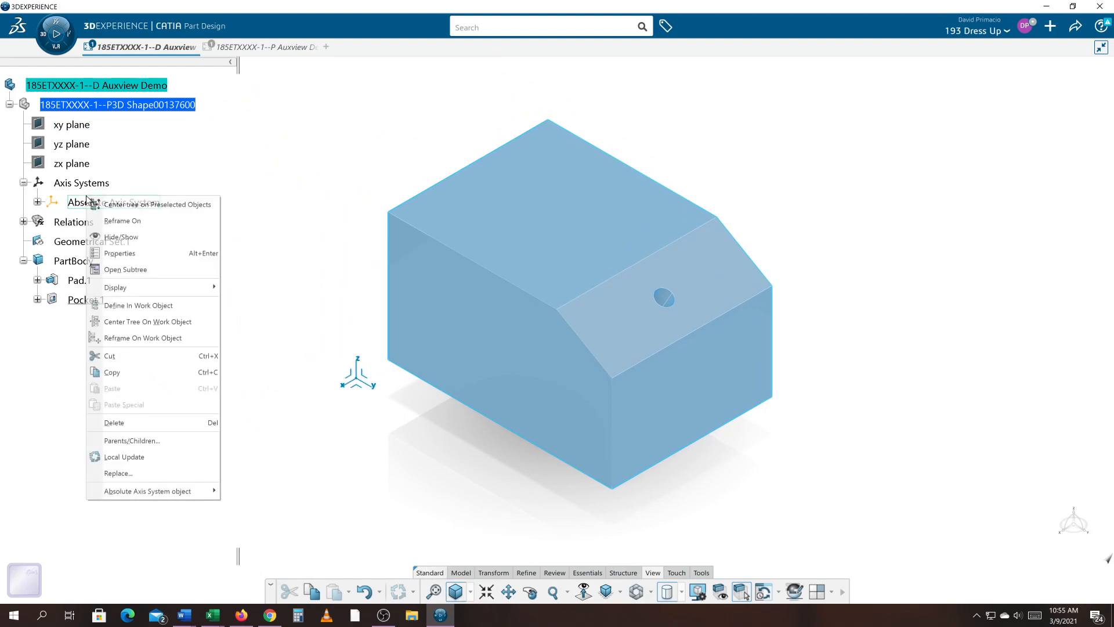
click(114, 237)
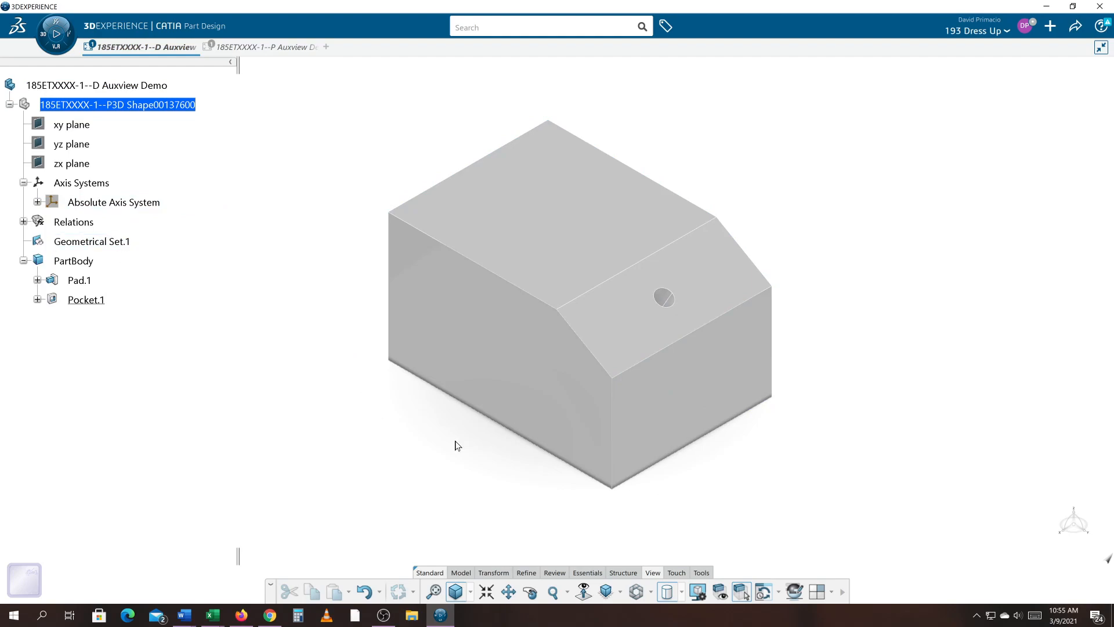
click(433, 592)
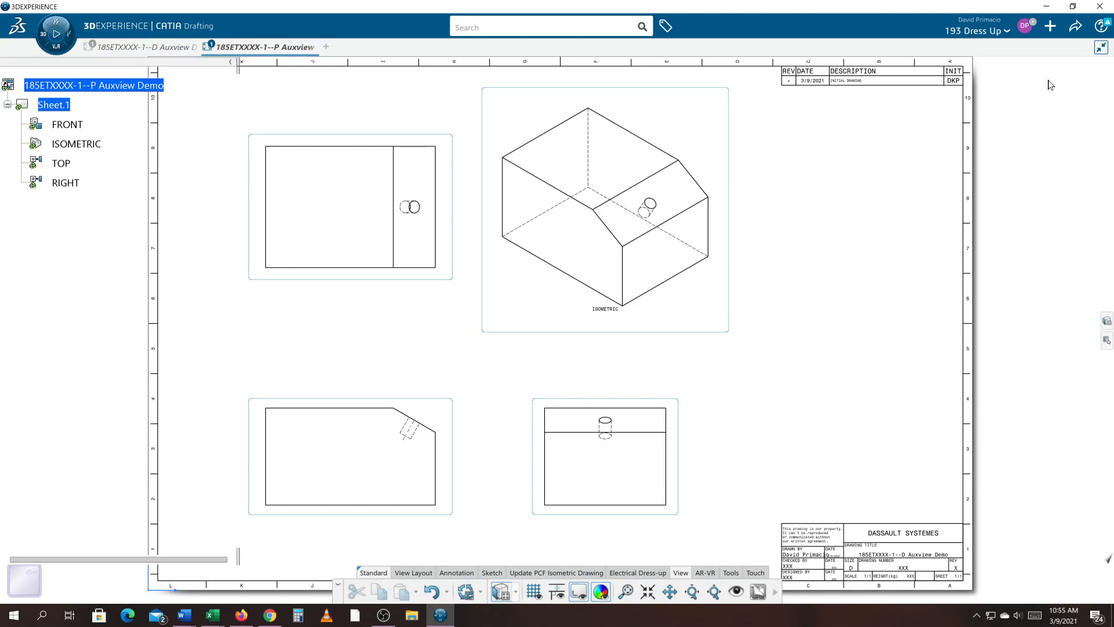
click(1075, 29)
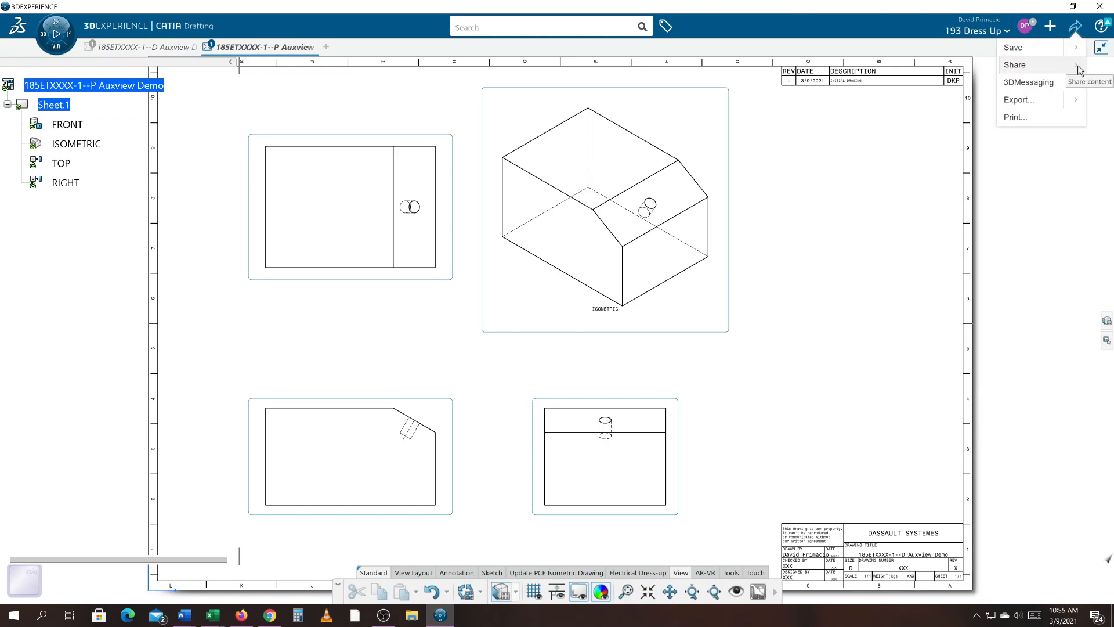
click(1077, 49)
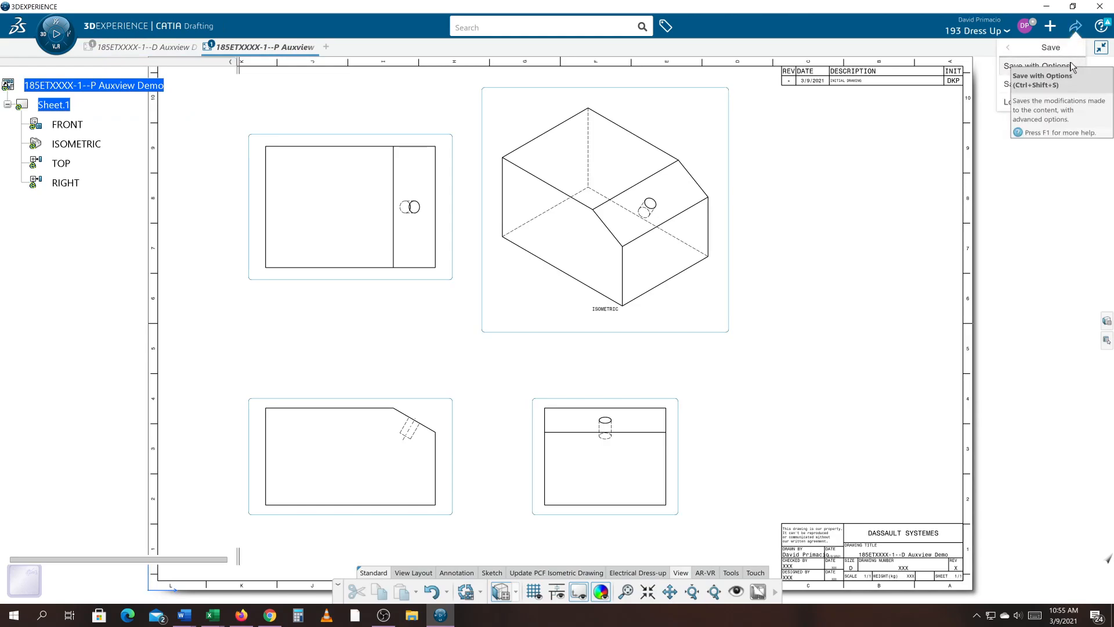
click(1038, 66)
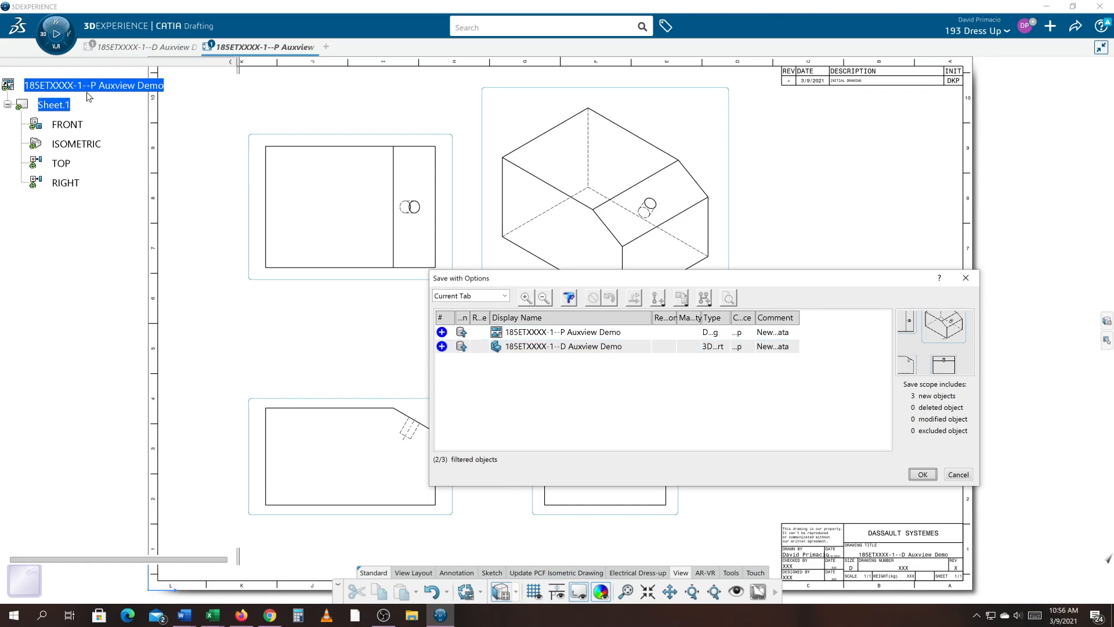
mouse_move(152, 50)
click(956, 475)
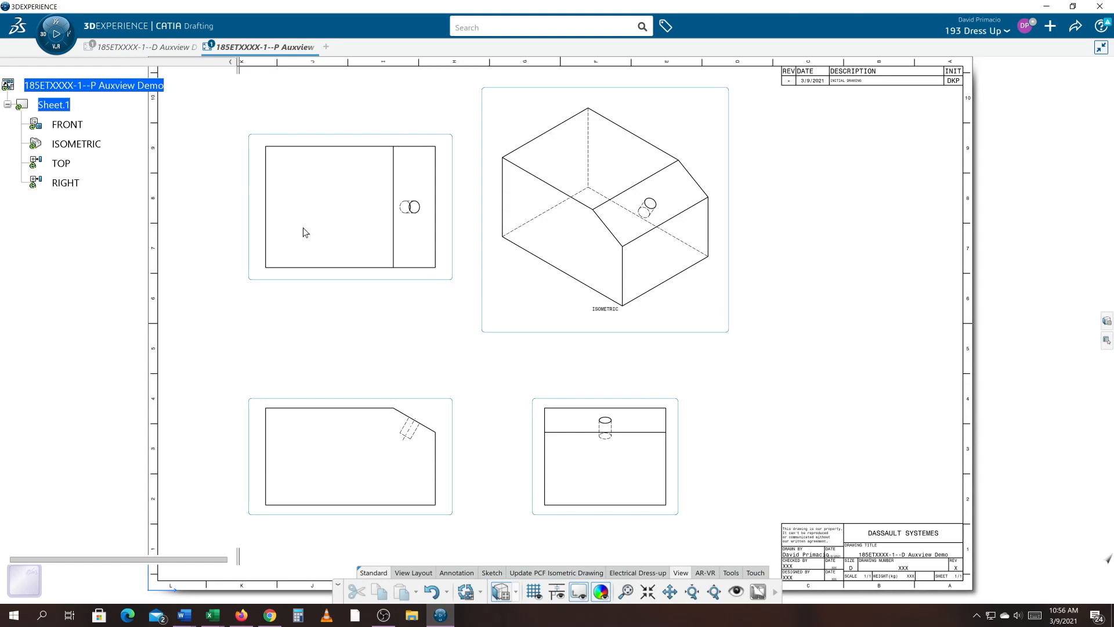
- Change the drawing's title property to 185ETXXXX-1--D Auxview Demo
right_click(86, 91)
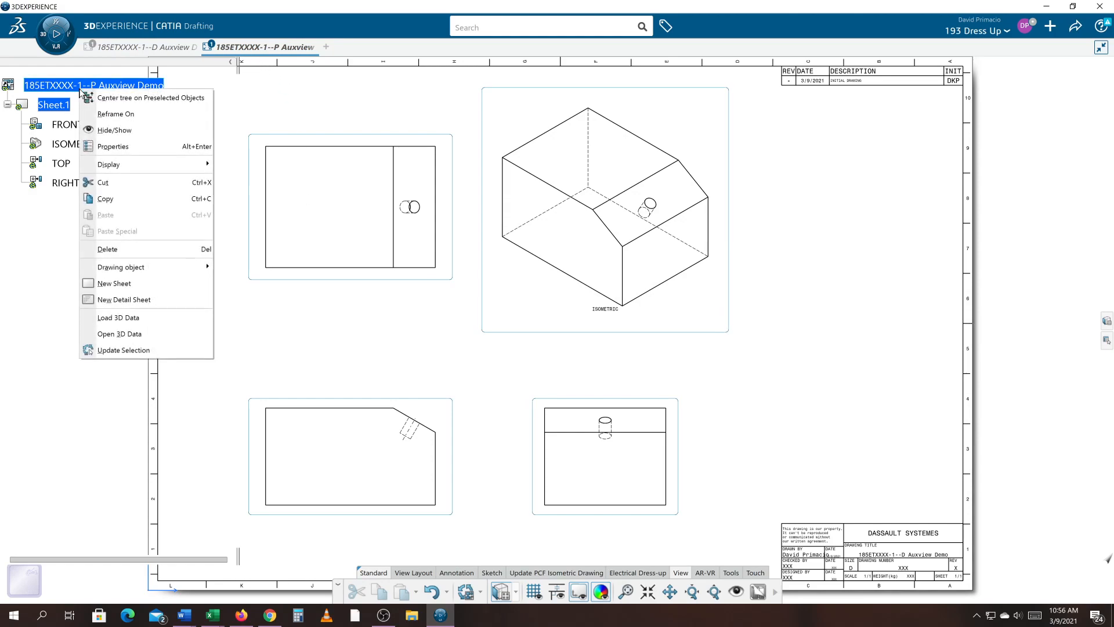
click(96, 148)
click(890, 242)
key(BackSpace)
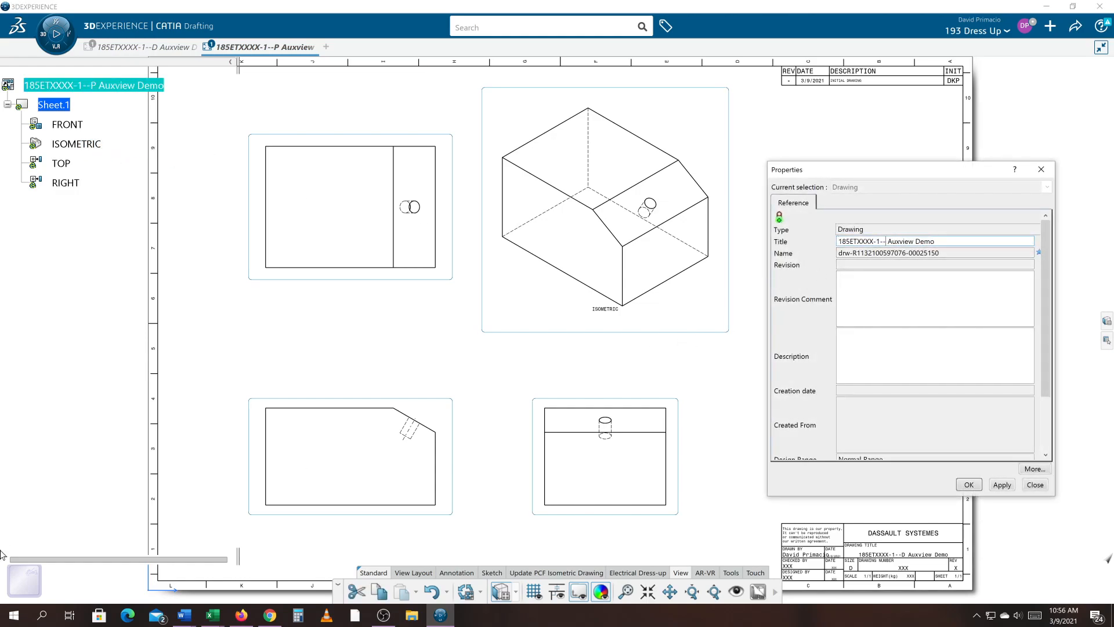
text(D)
click(969, 485)
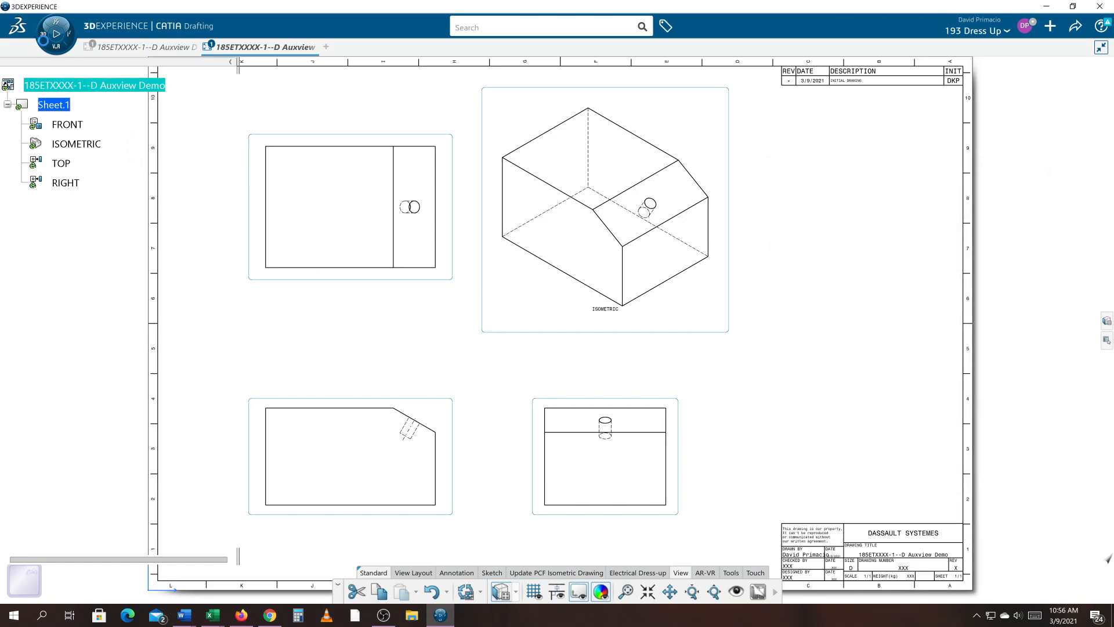
- In the part document, change the product's title property to 185ETXXXX-1--P Auxview Demo
click(115, 48)
right_click(105, 91)
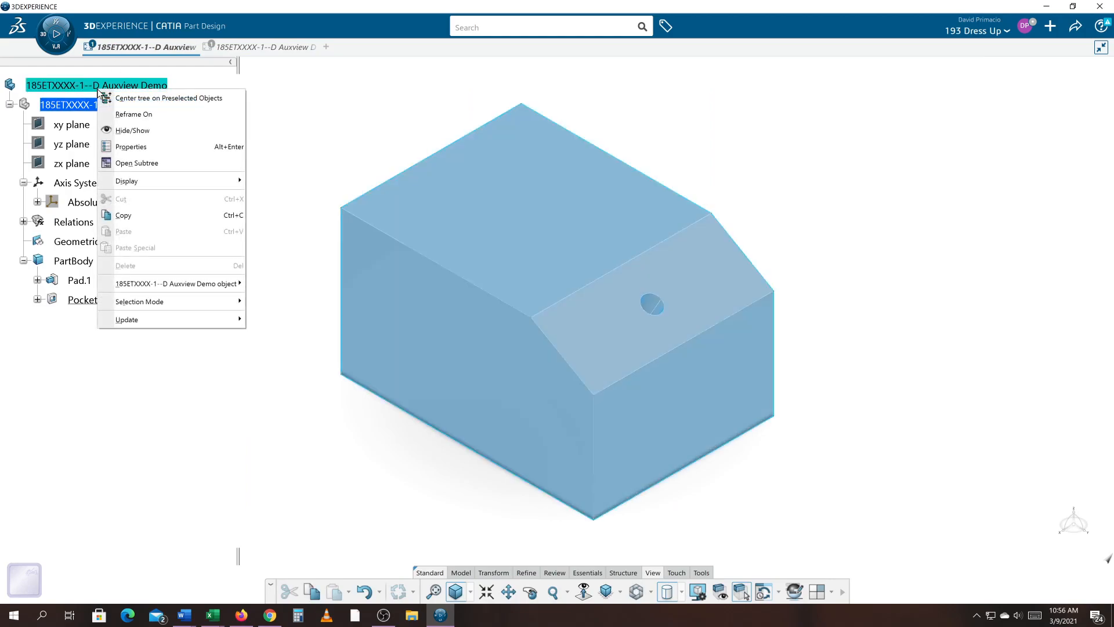
click(190, 145)
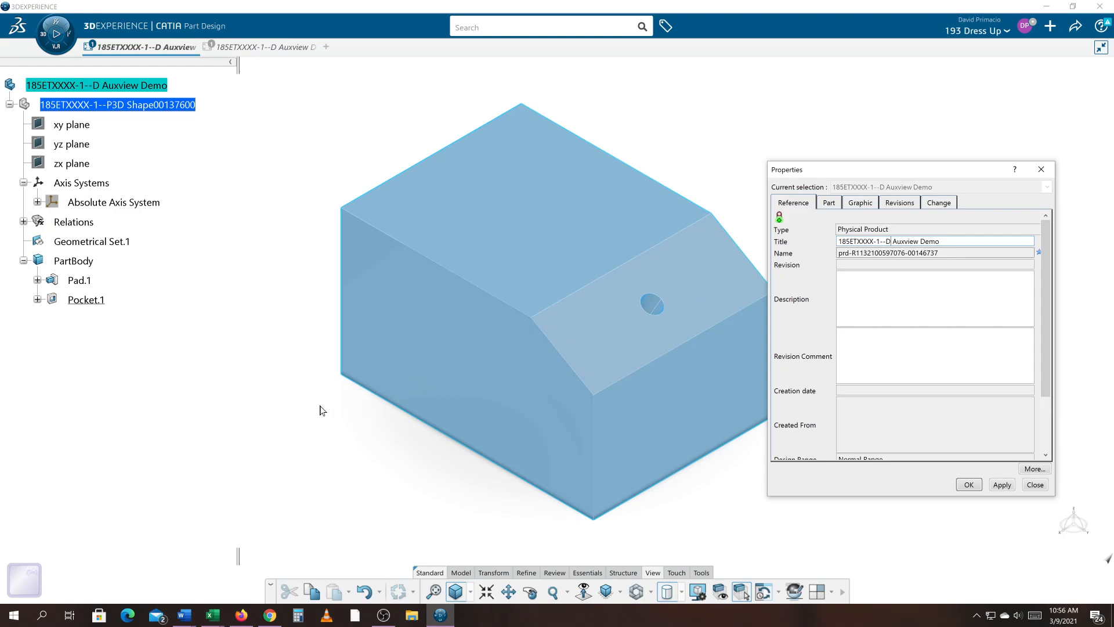
key(BackSpace)
text(P)
key(Return)
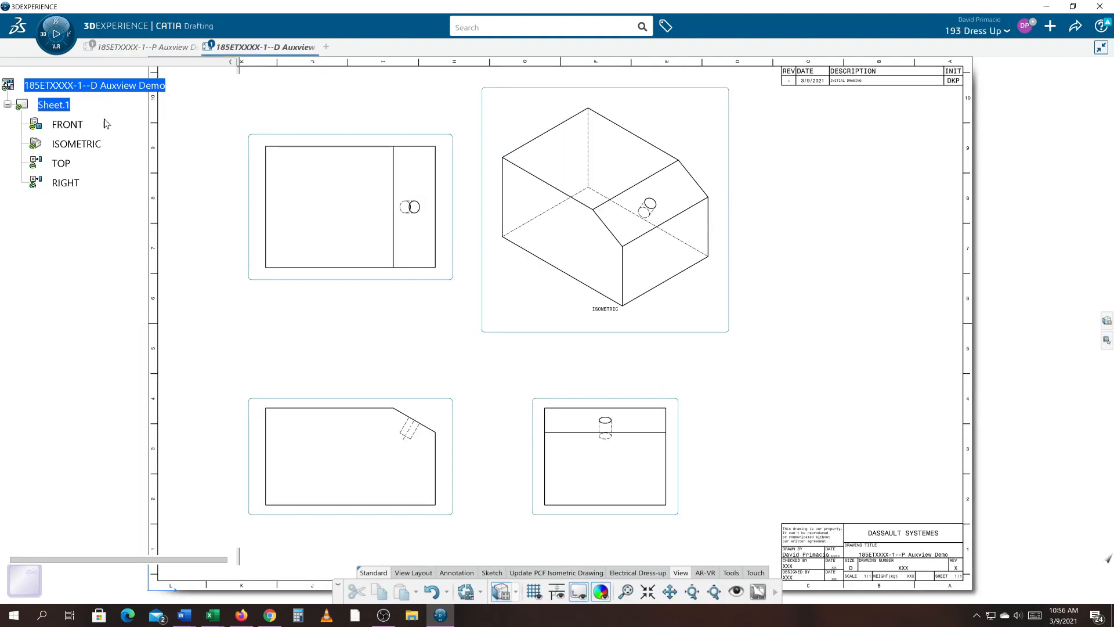
- Update the drawing from the renamed product, then save the drawing together with the part
right_click(129, 87)
click(161, 347)
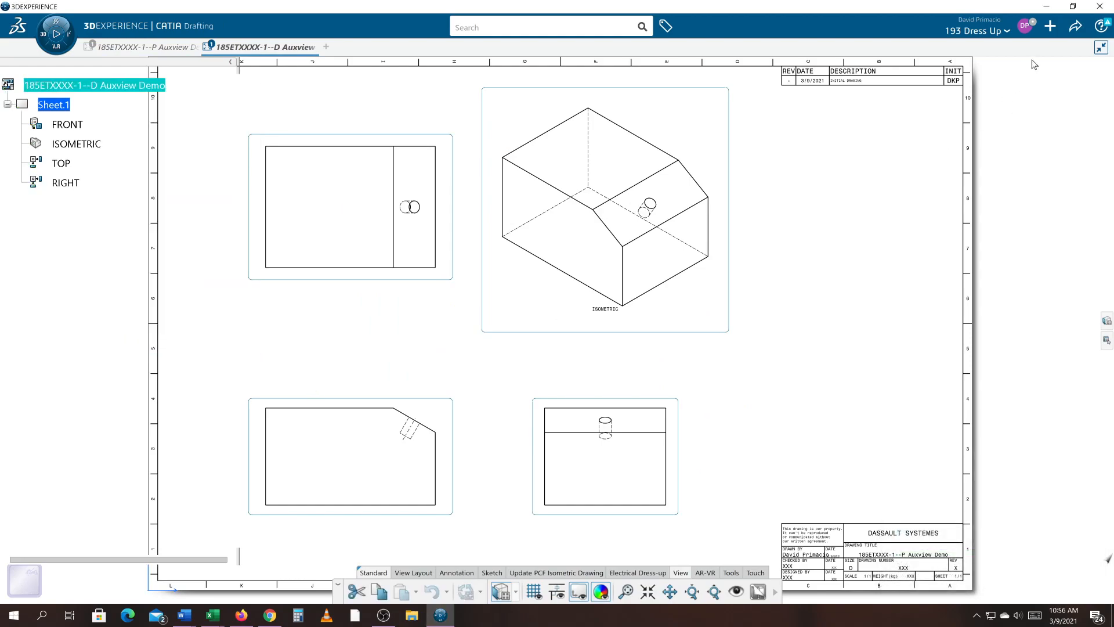
click(1075, 26)
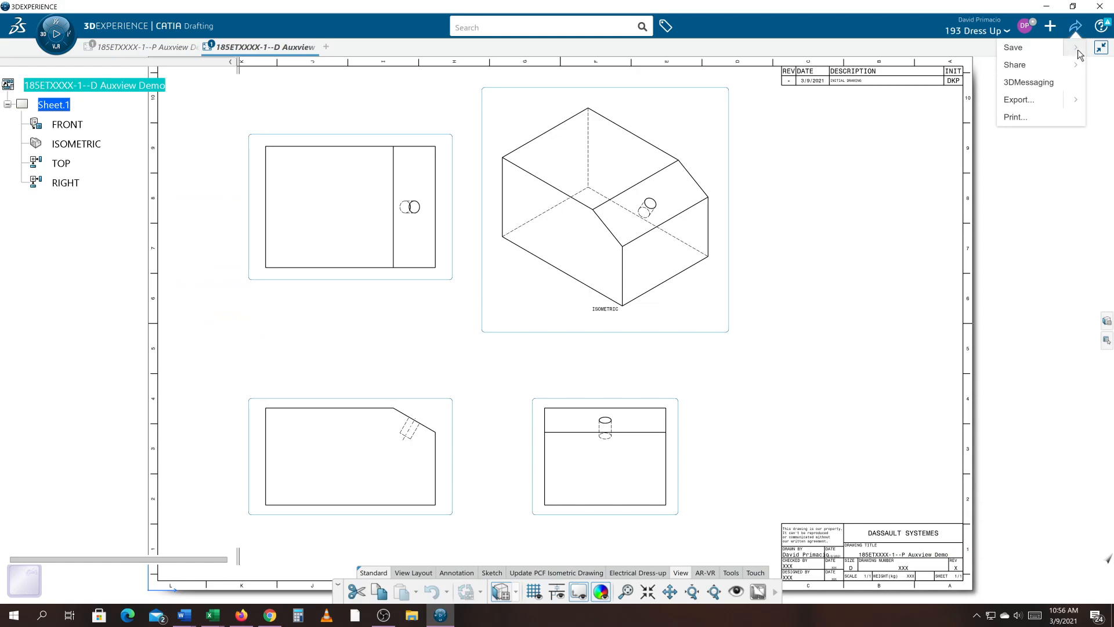
mouse_move(1078, 49)
click(1039, 68)
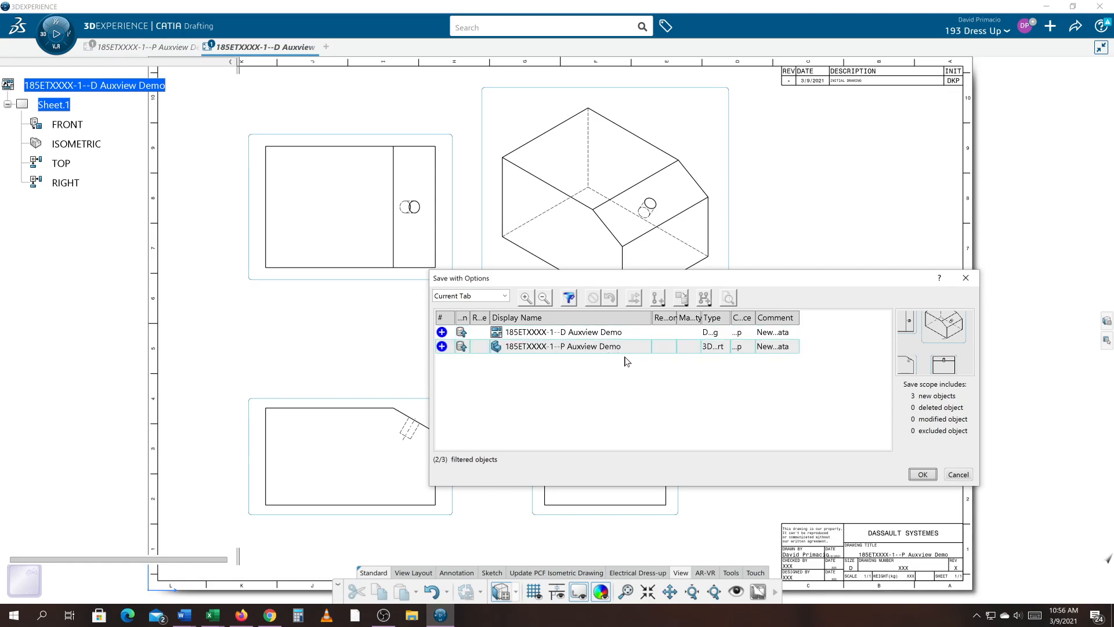
click(919, 476)
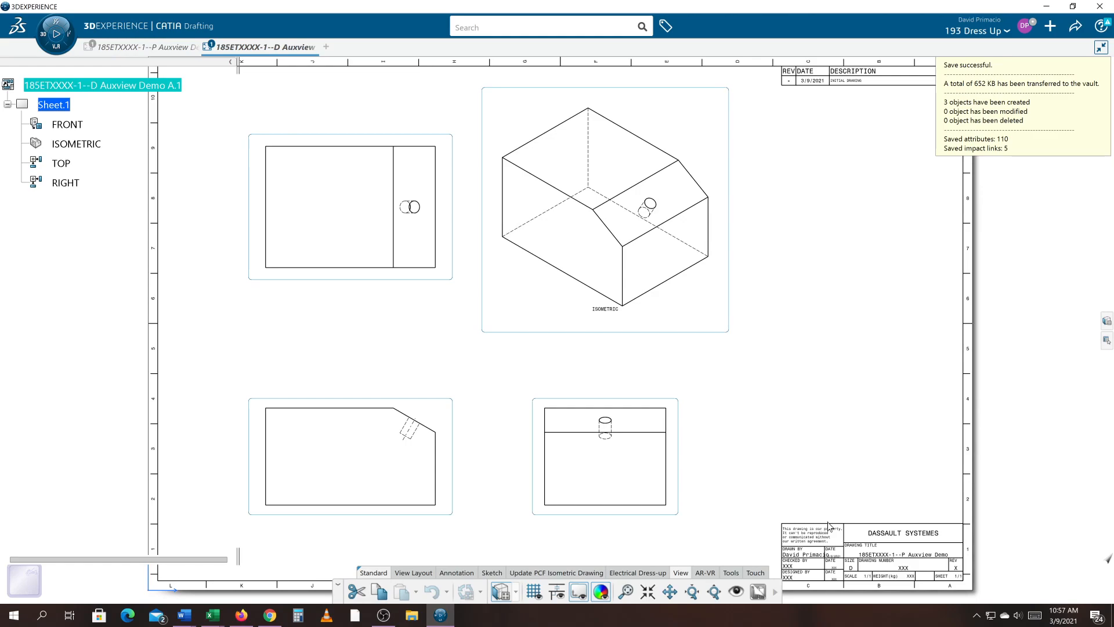
- Edit the sheet background and set the title block's drawing title text to Auxview Demo
scroll(826, 524, down, 1)
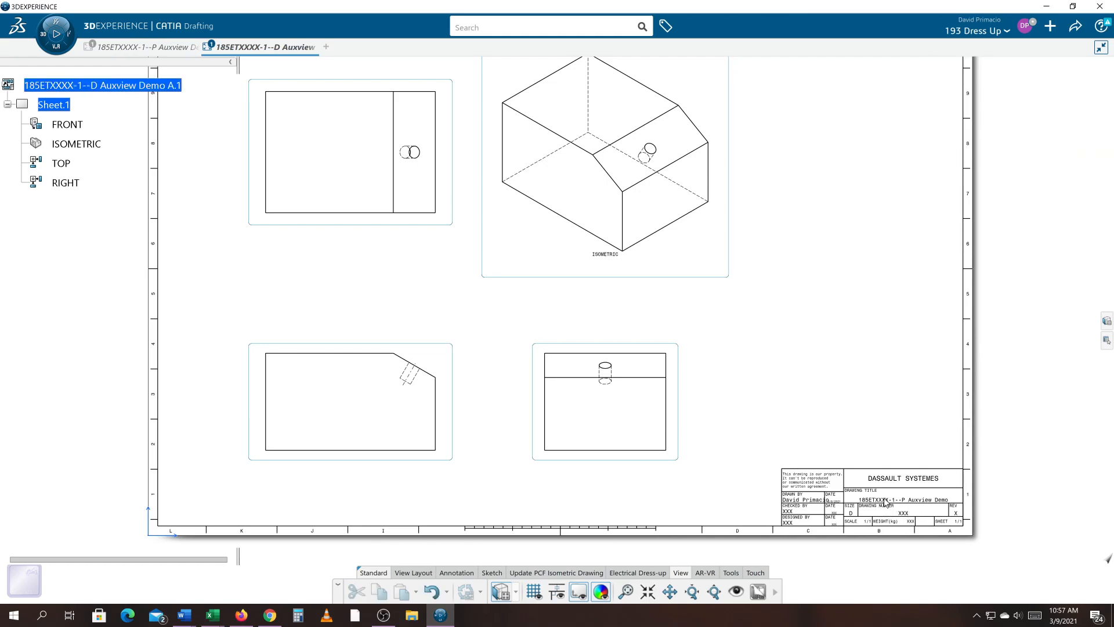
scroll(888, 504, up, 5)
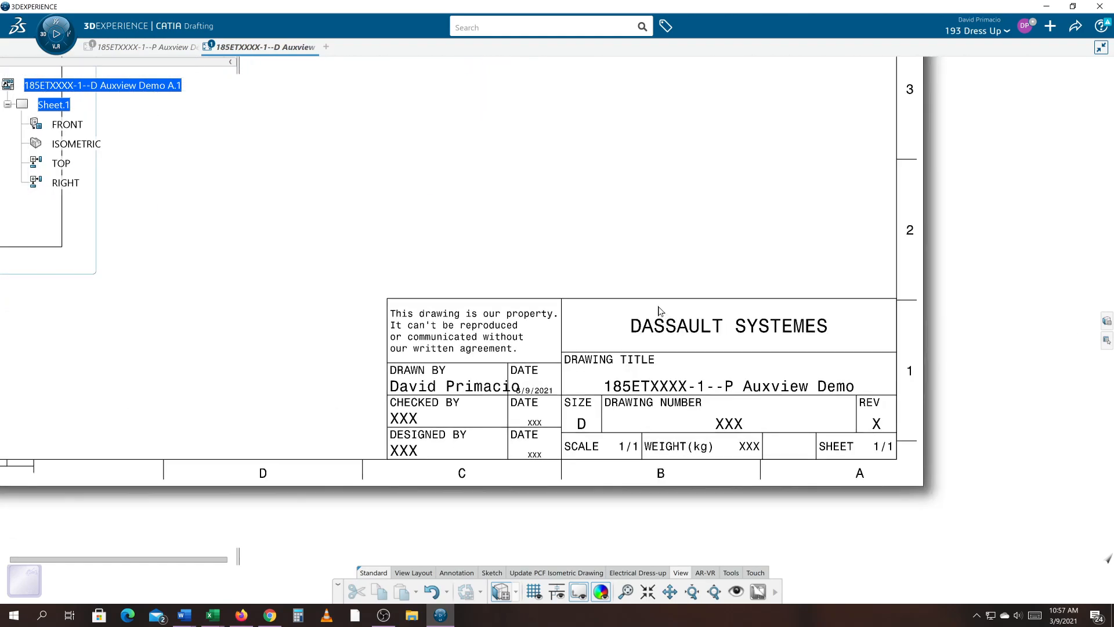
middle_drag(663, 309, 635, 294)
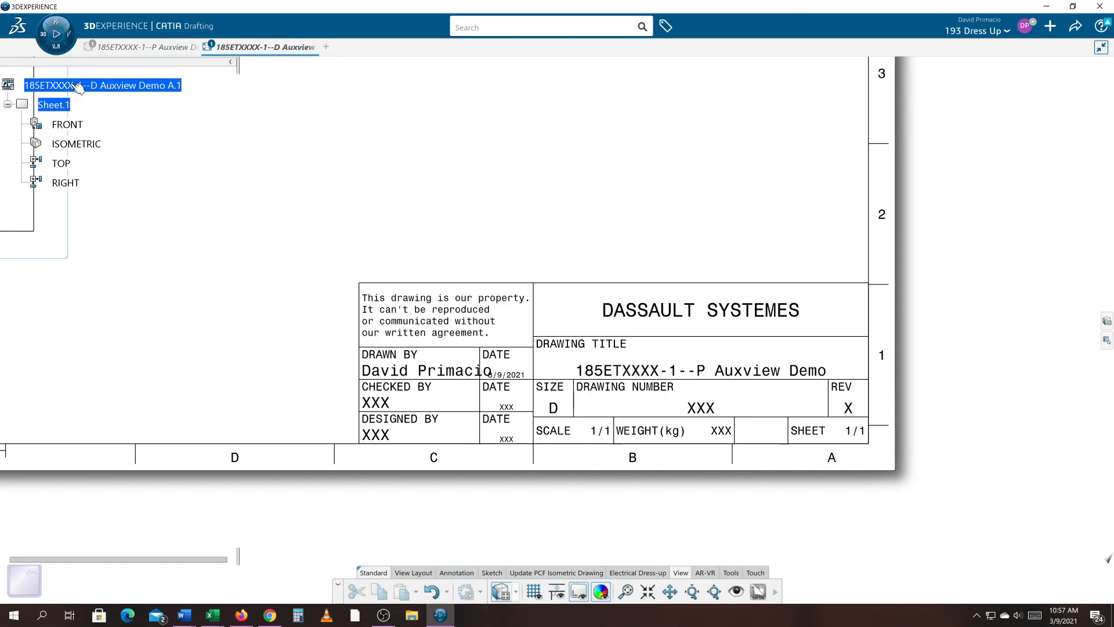
right_click(53, 104)
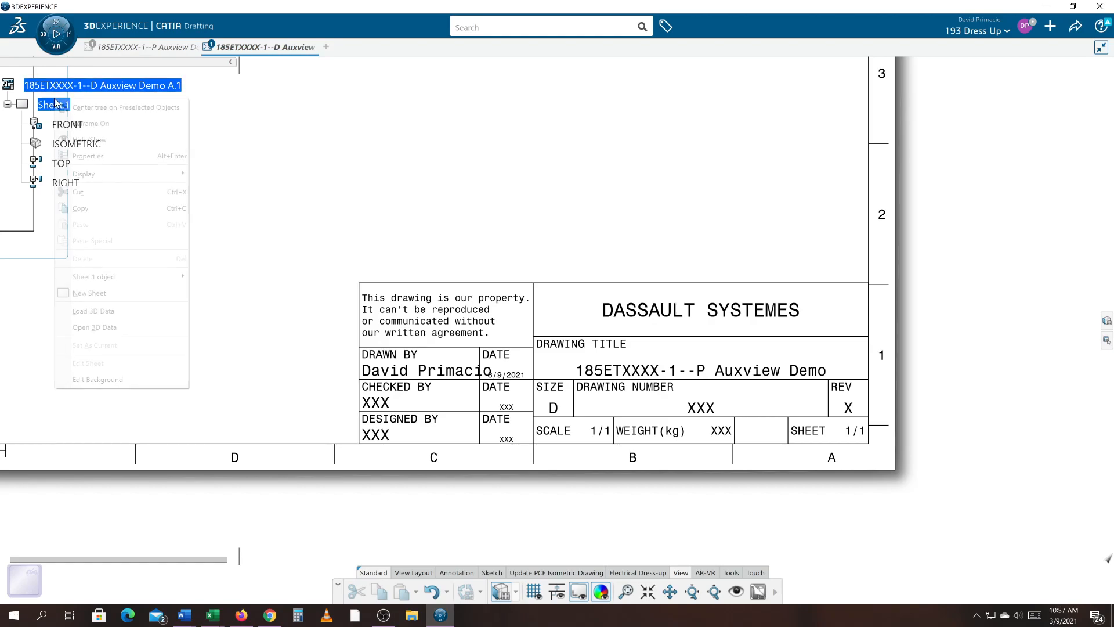
click(98, 379)
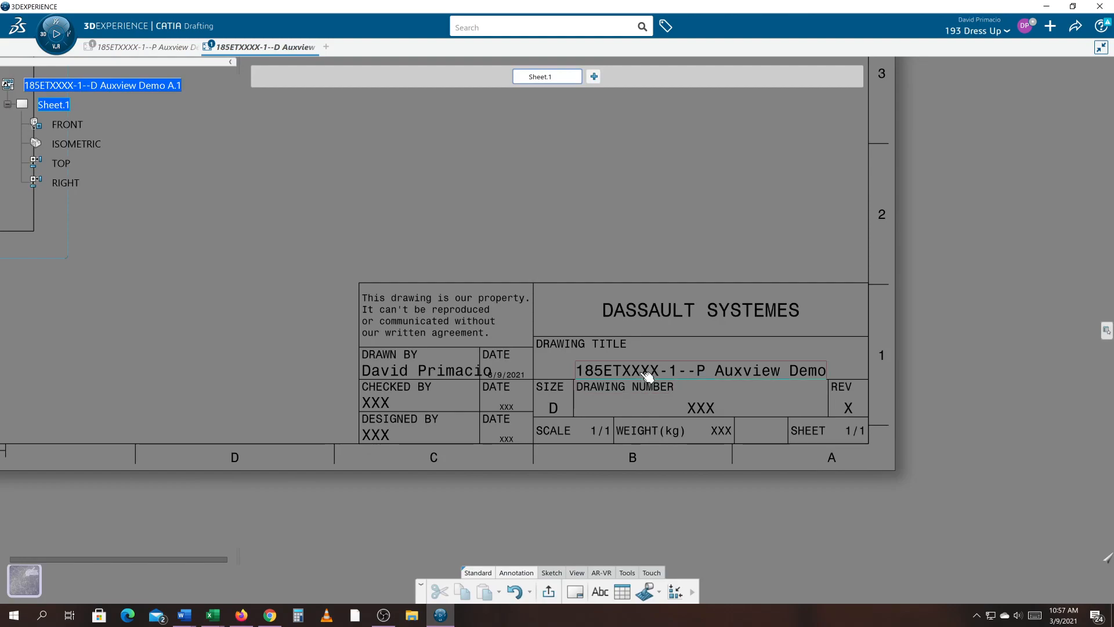
double_click(648, 376)
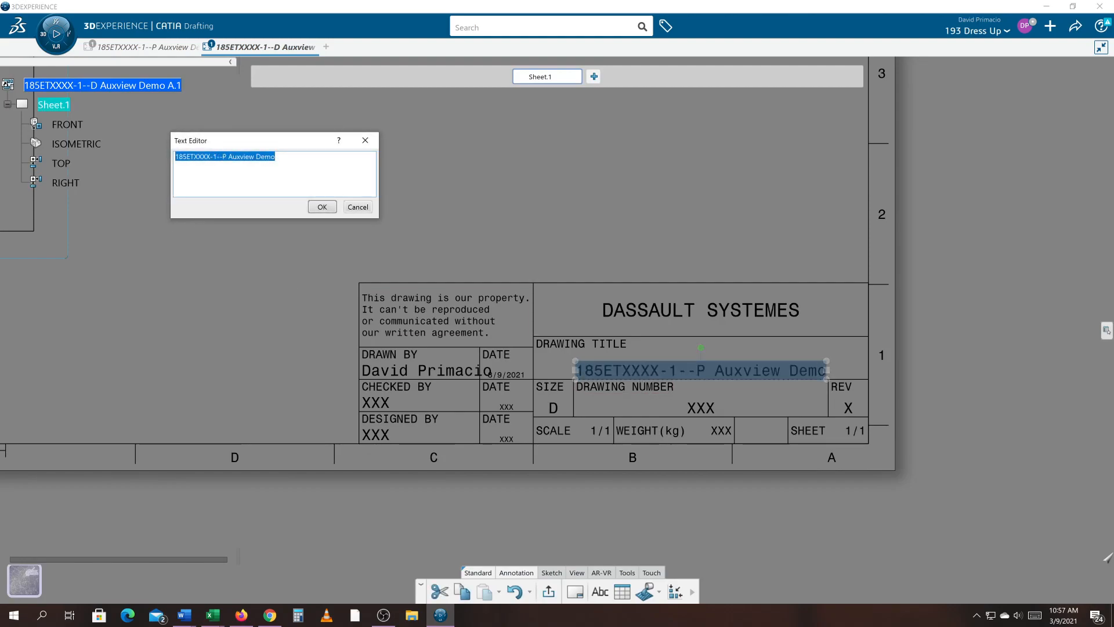
click(175, 157)
drag(176, 156, 275, 156)
drag(277, 157, 174, 157)
click(226, 157)
drag(277, 157, 171, 156)
click(276, 157)
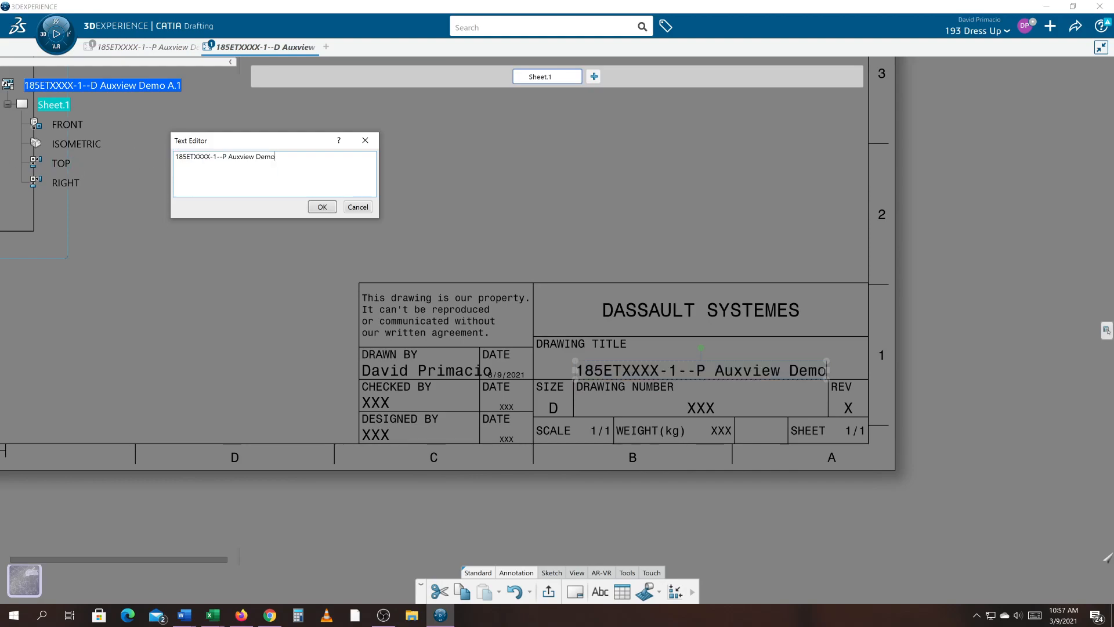
key(ctrl+a)
key(ctrl+c)
key(Delete)
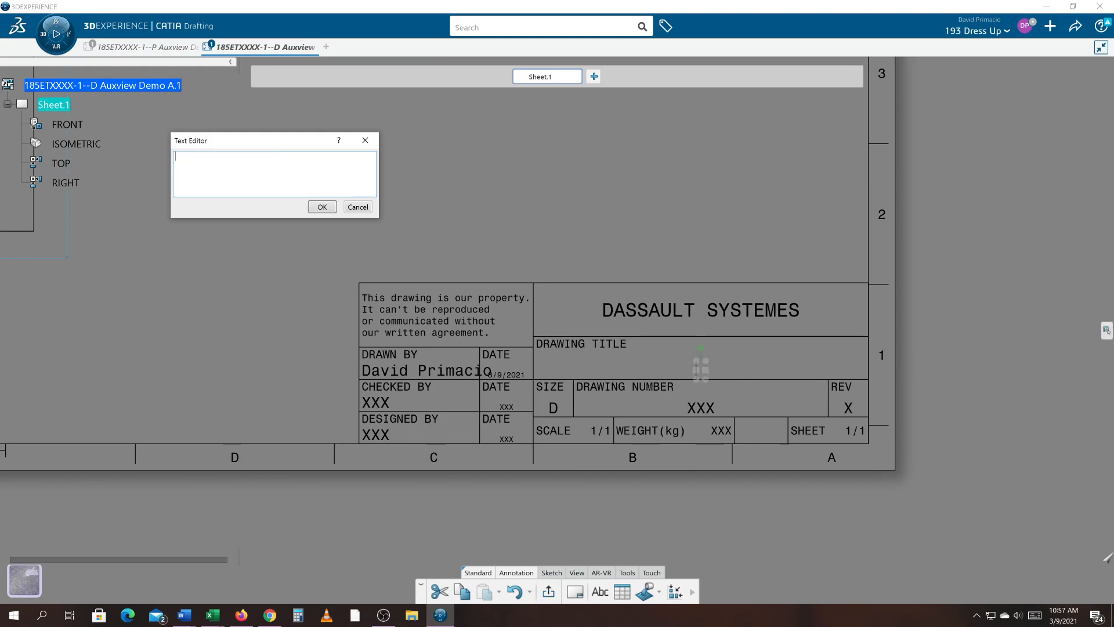
key(ctrl+v)
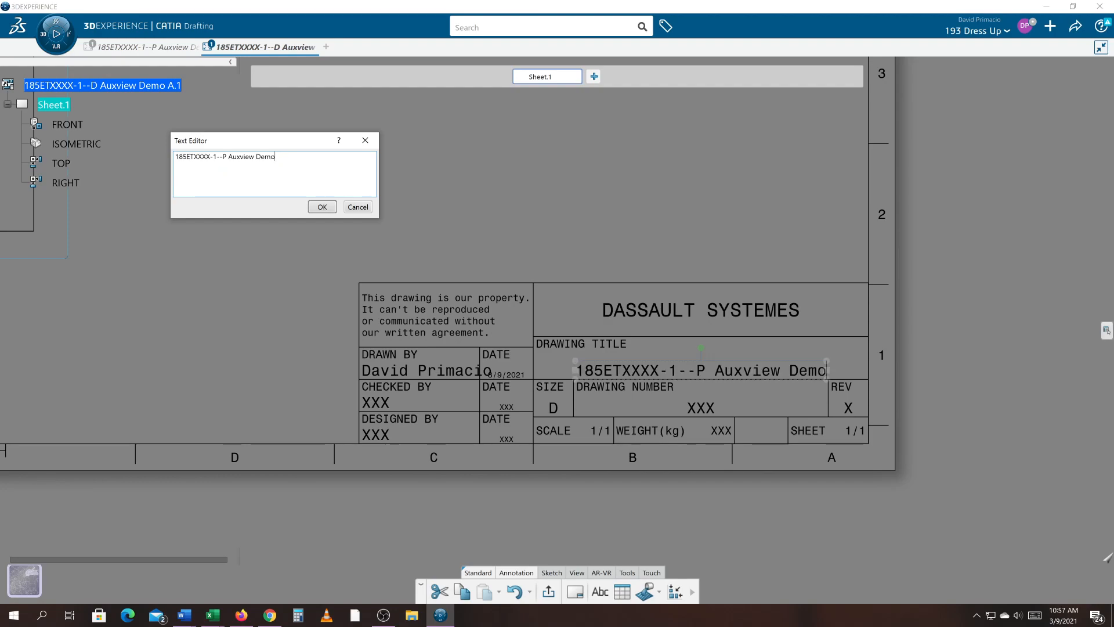
key(BackSpace)
key(BackSpace)
key(BackSpace)
key(BackSpace)
key(BackSpace)
key(BackSpace)
key(BackSpace)
key(BackSpace)
key(BackSpace)
key(BackSpace)
key(BackSpace)
key(BackSpace)
key(BackSpace)
key(BackSpace)
key(BackSpace)
click(323, 206)
- Set the title block's drawing number text to 185ETXXXX-1--P
click(700, 408)
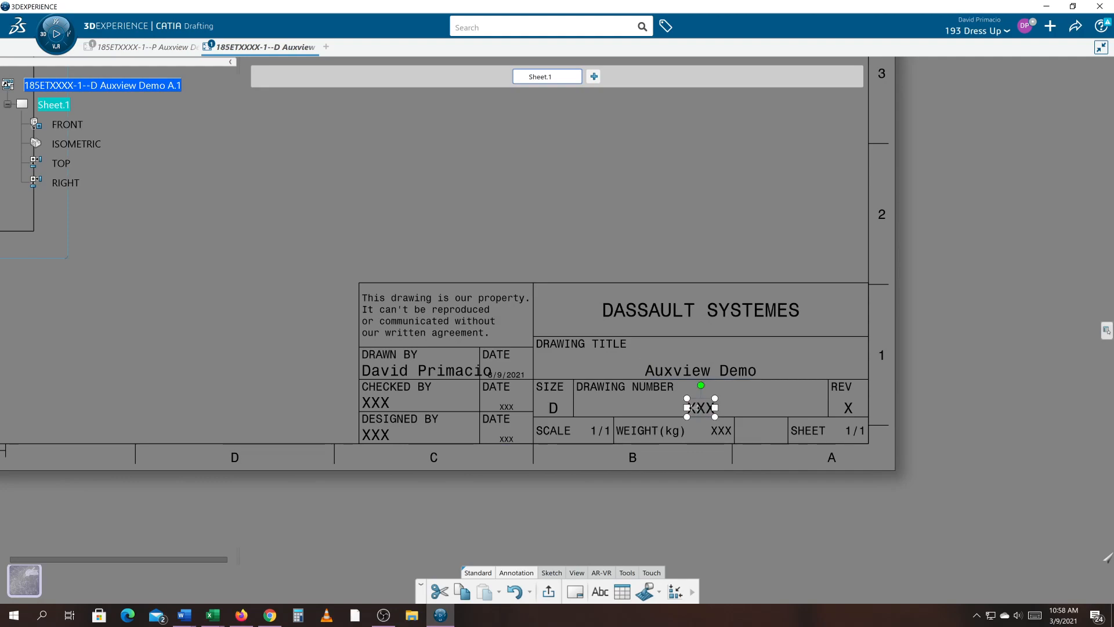
double_click(702, 413)
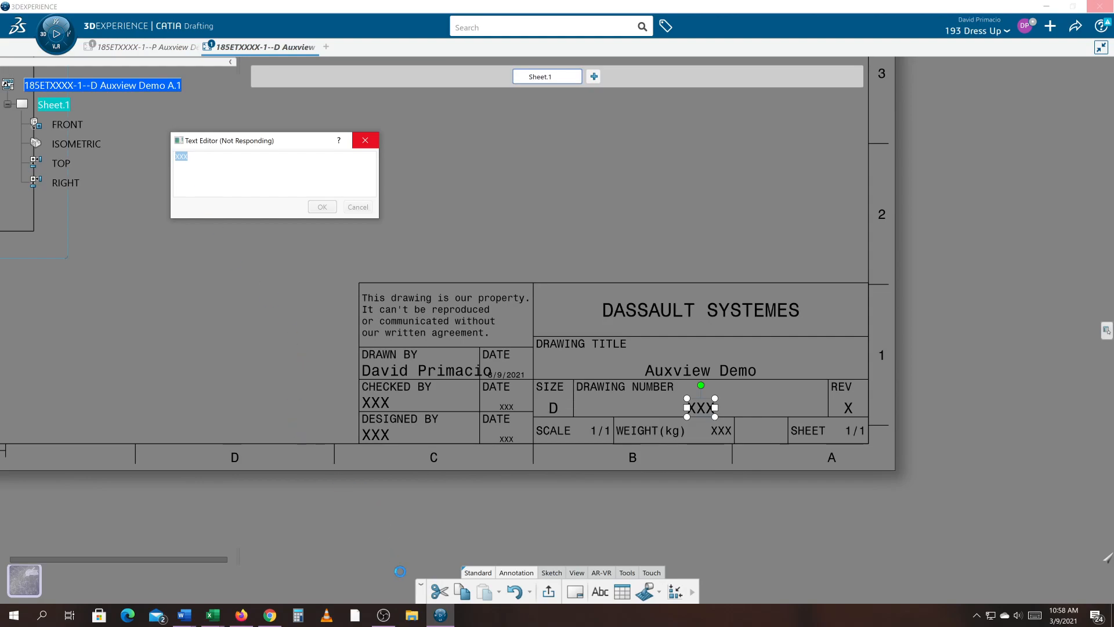
click(381, 619)
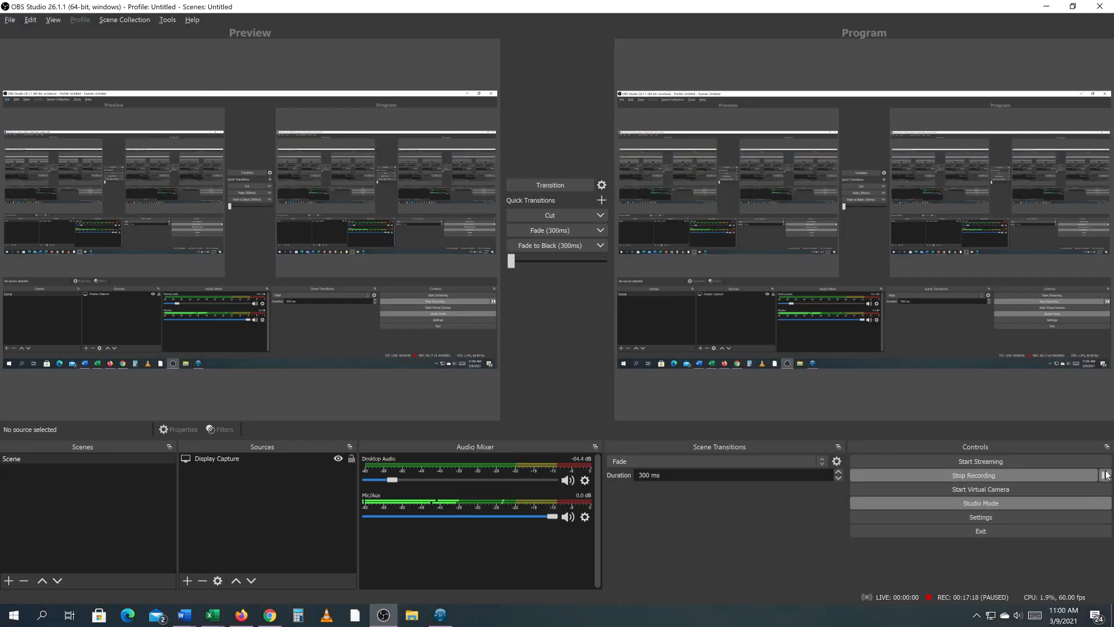
click(1047, 6)
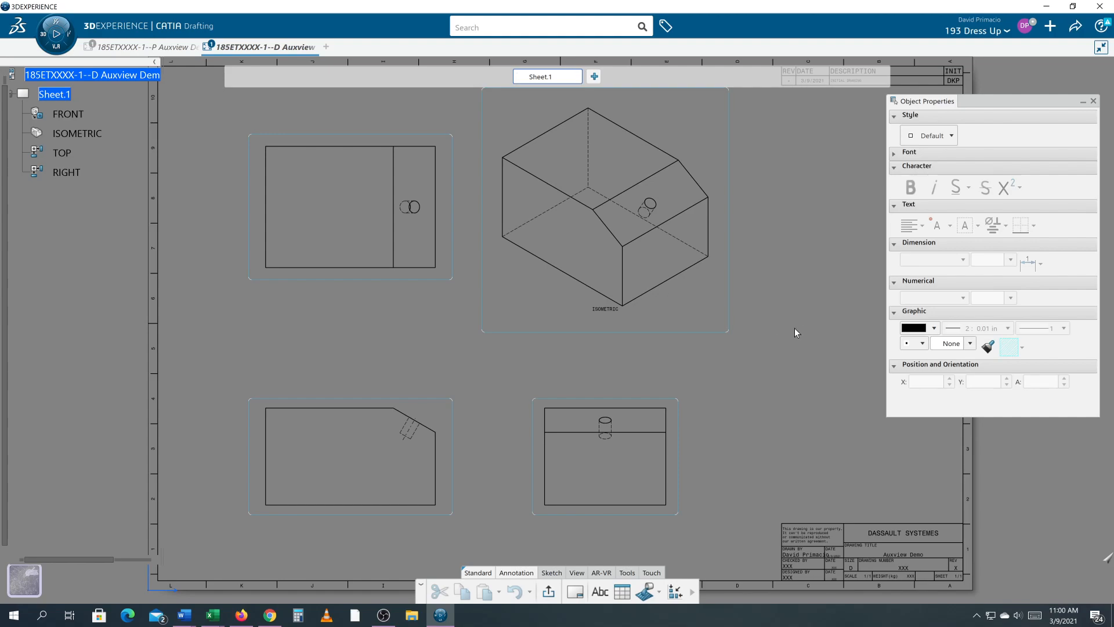
mouse_move(797, 261)
middle_down()
mouse_move(788, 294)
mouse_move(672, 209)
middle_up()
mouse_move(767, 379)
middle_down()
mouse_move(734, 249)
mouse_move(753, 236)
mouse_move(749, 372)
mouse_move(645, 257)
mouse_move(644, 267)
middle_up()
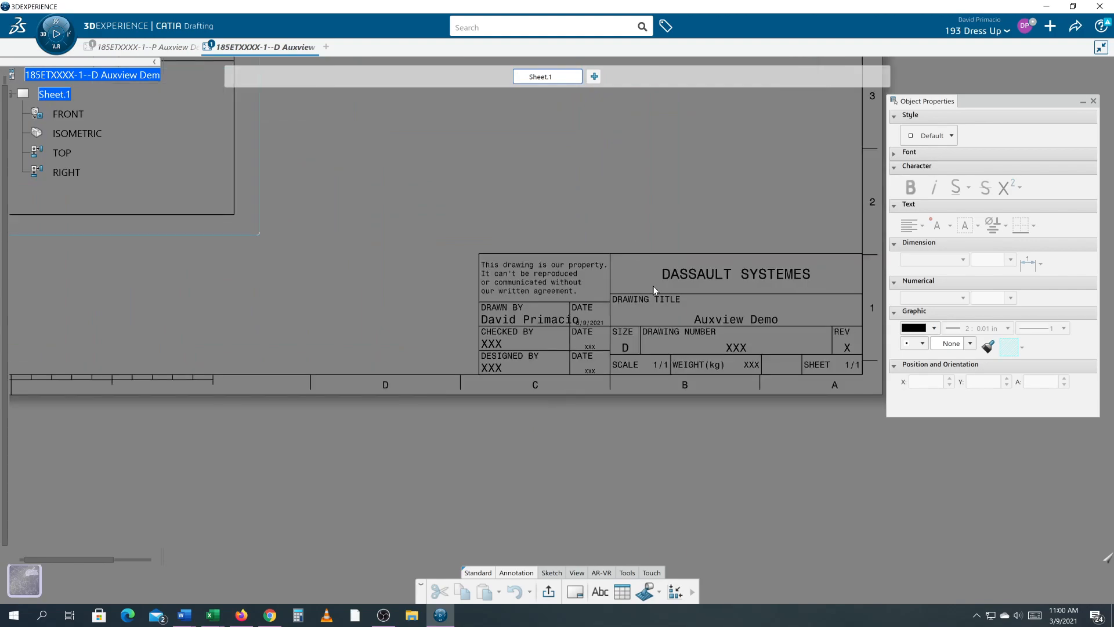
click(745, 347)
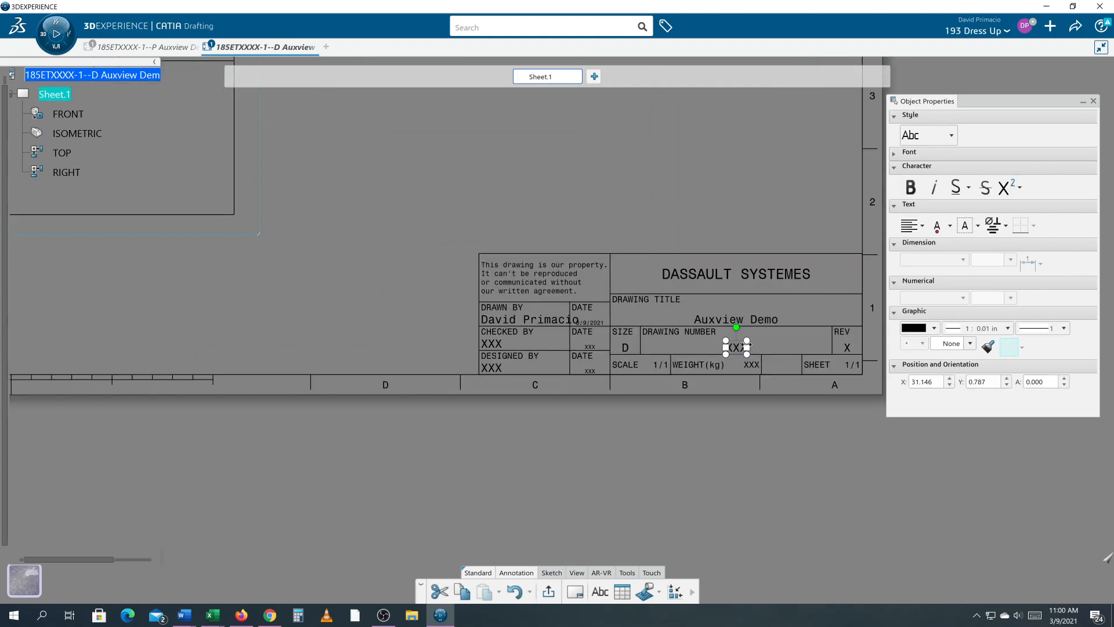
double_click(733, 348)
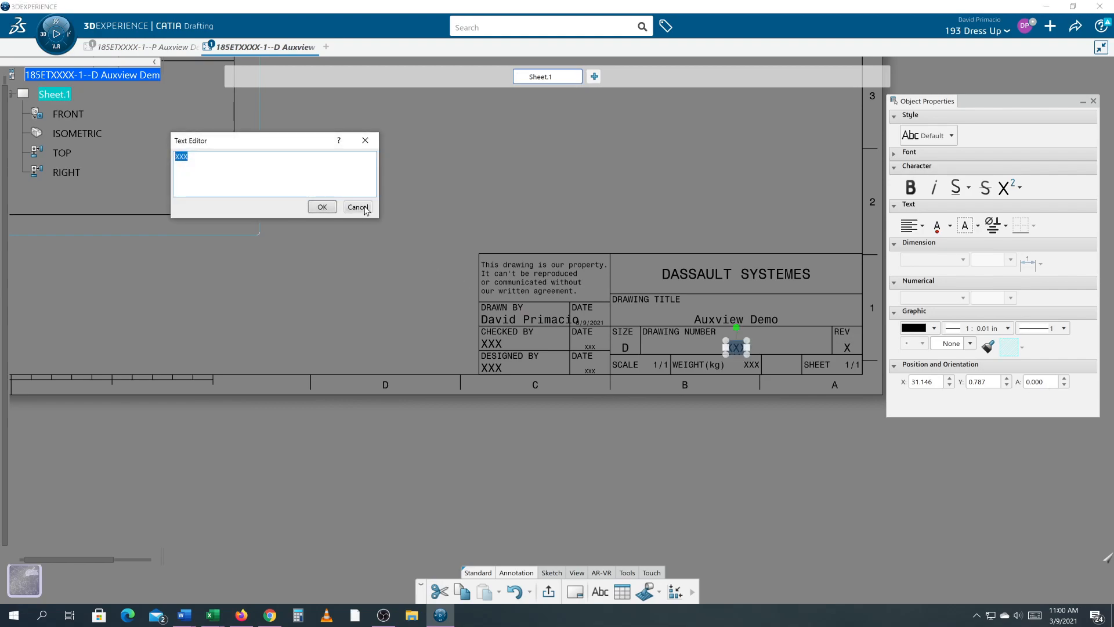
key(ctrl+v)
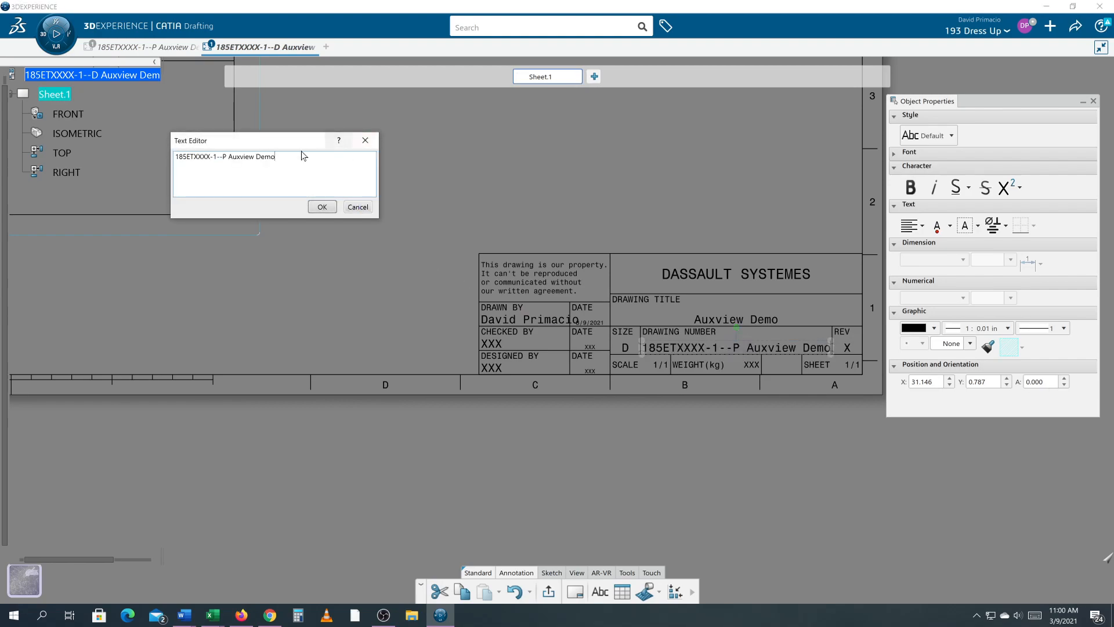
key(shift+Left)
key(shift+Left)
key(shift+Left)
key(shift+Left)
key(shift+Left)
key(shift+Left)
key(shift+Left)
key(shift+Left)
key(shift+Left)
key(shift+Left)
key(shift+Left)
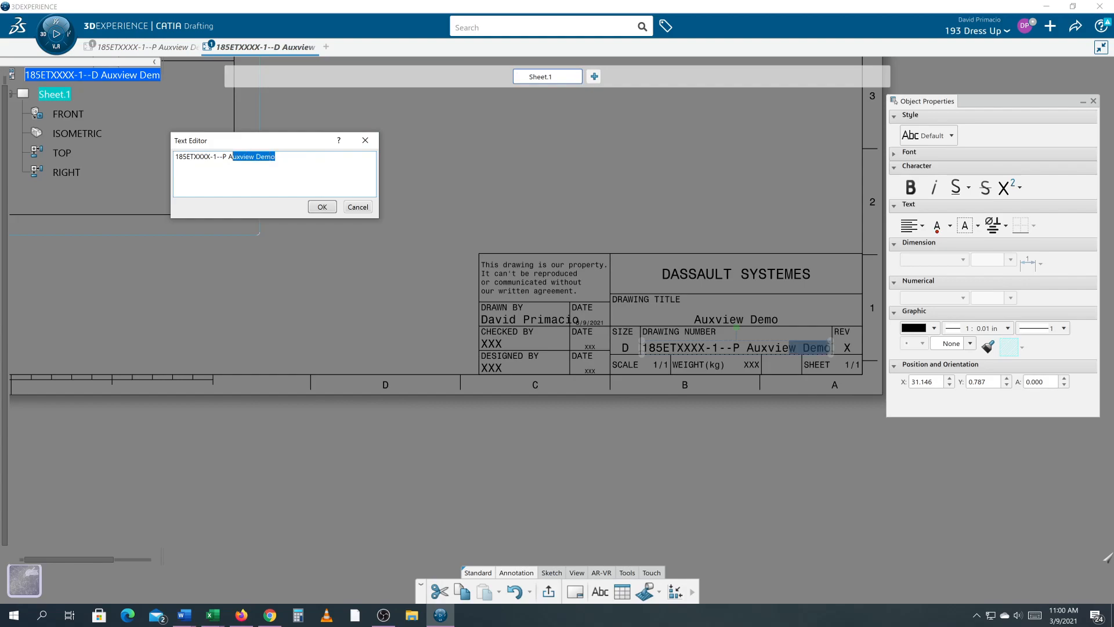
key(BackSpace)
key(BackSpace)
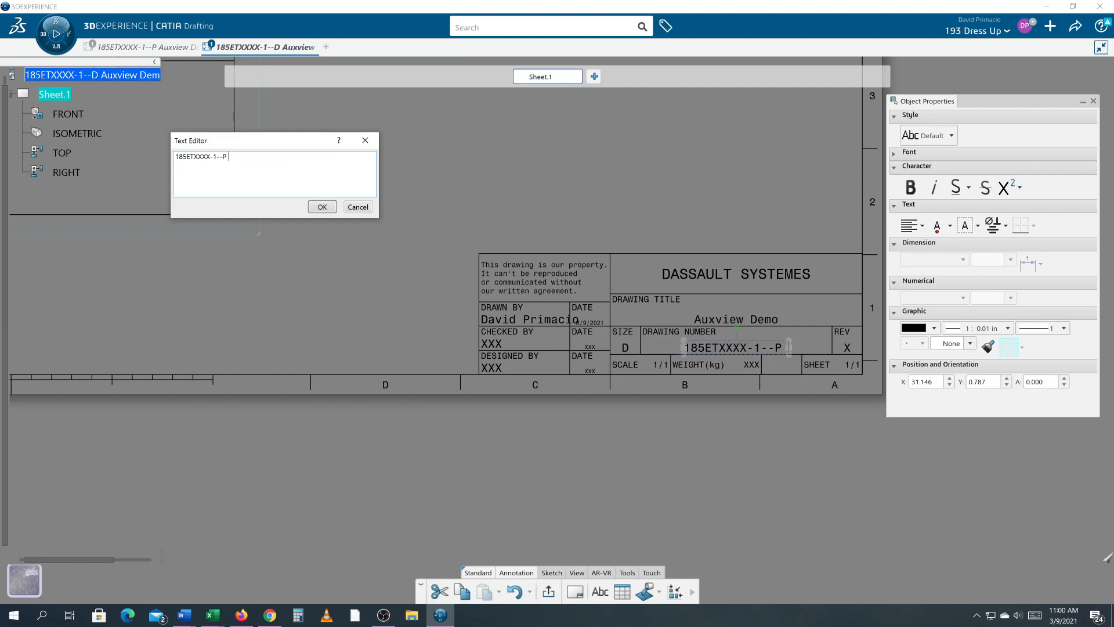
click(322, 206)
- Try to replace the drawing number with the full pasted product name 185ETXXXX-1--P Auxview Demo
double_click(727, 348)
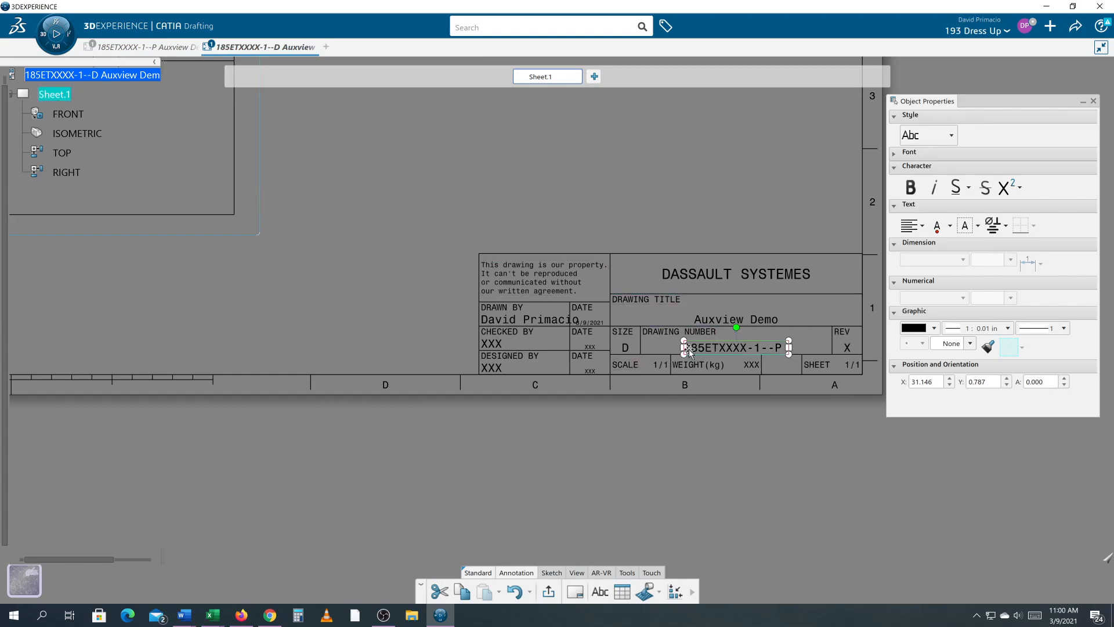
click(727, 348)
double_click(725, 350)
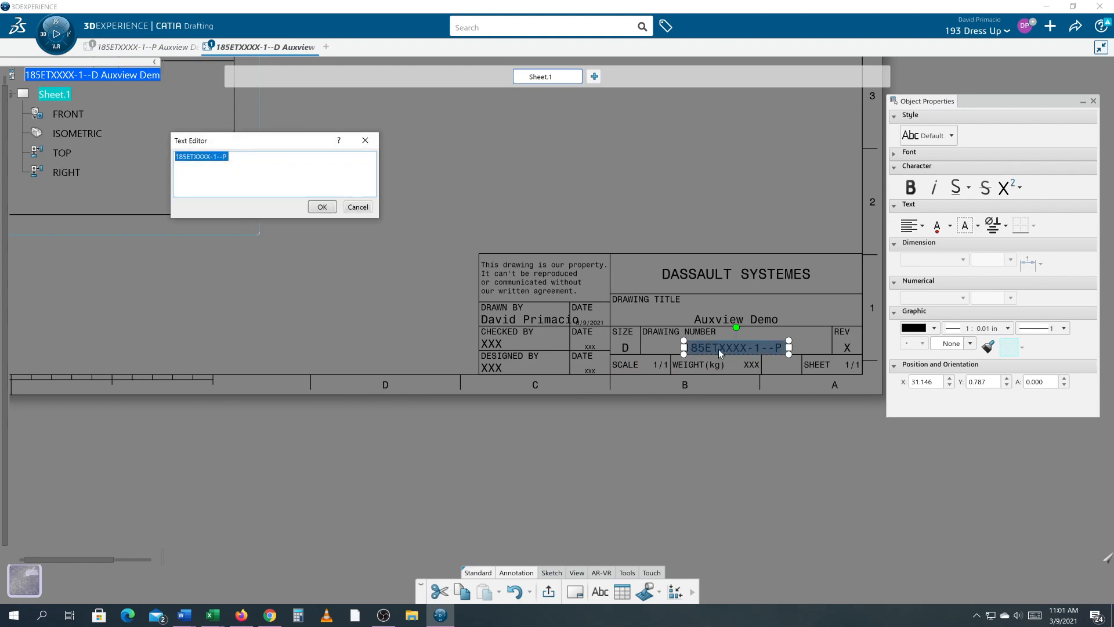
key(ctrl+v)
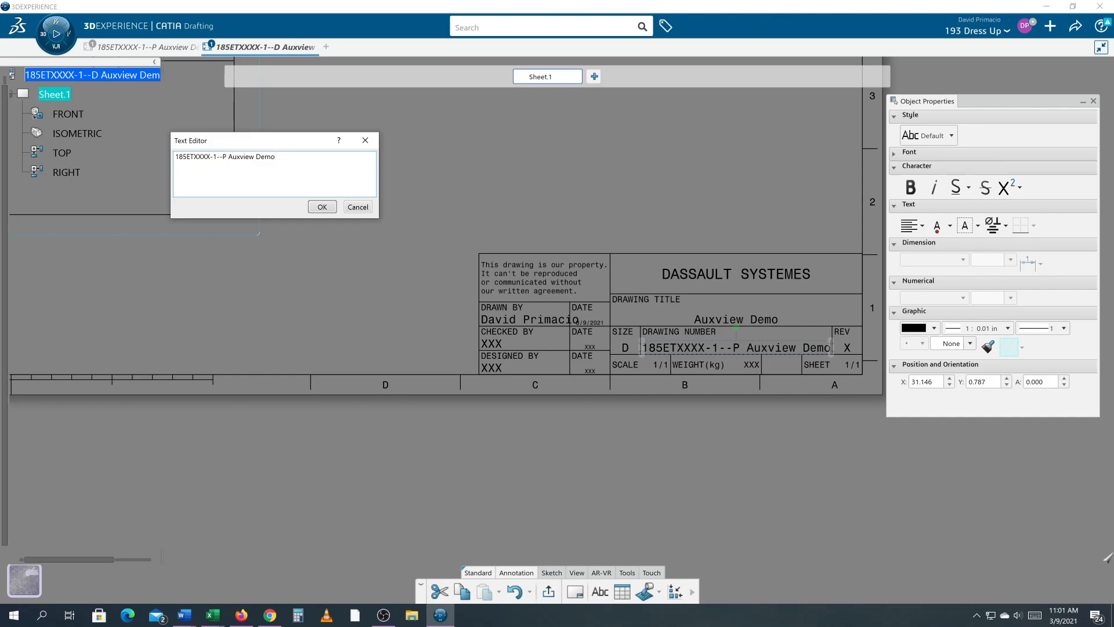
click(323, 207)
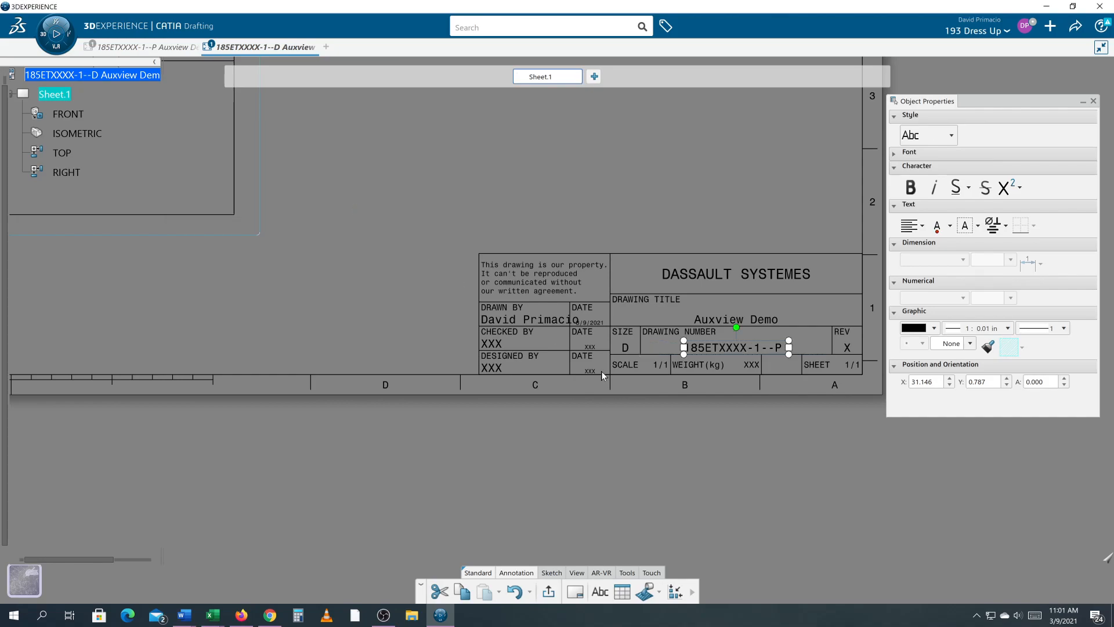
click(658, 395)
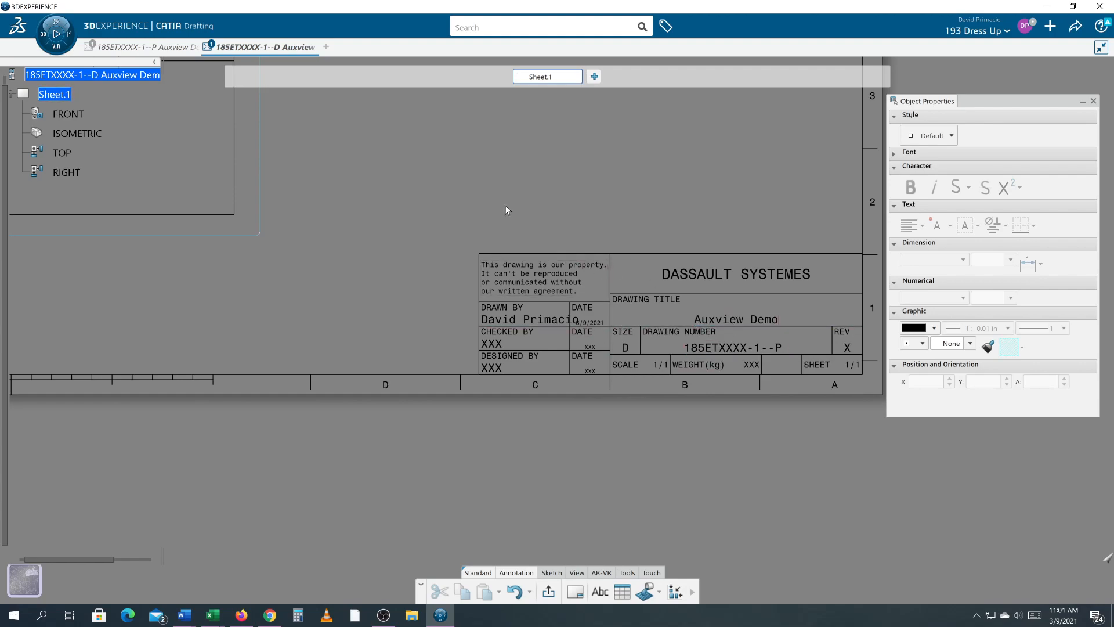
- Leave the sheet background to edit the working views, and hide the view frames on the sheet
mouse_move(378, 183)
middle_down()
mouse_move(428, 204)
mouse_move(433, 278)
middle_up()
middle_drag(469, 207, 537, 356)
mouse_move(526, 261)
middle_down()
mouse_move(539, 304)
mouse_move(529, 301)
middle_up()
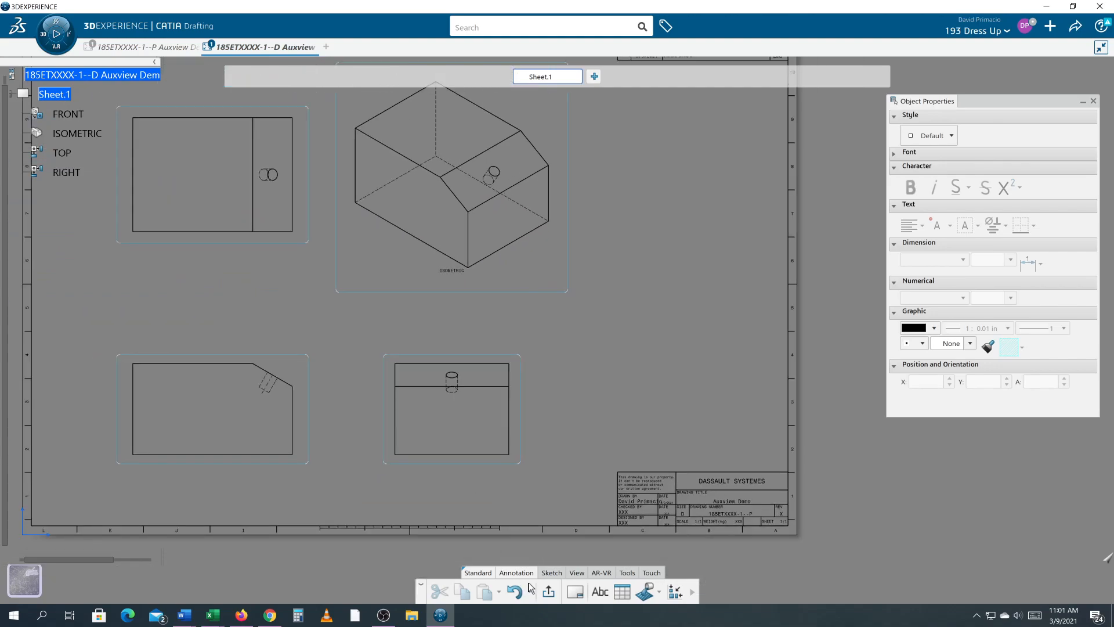
click(577, 573)
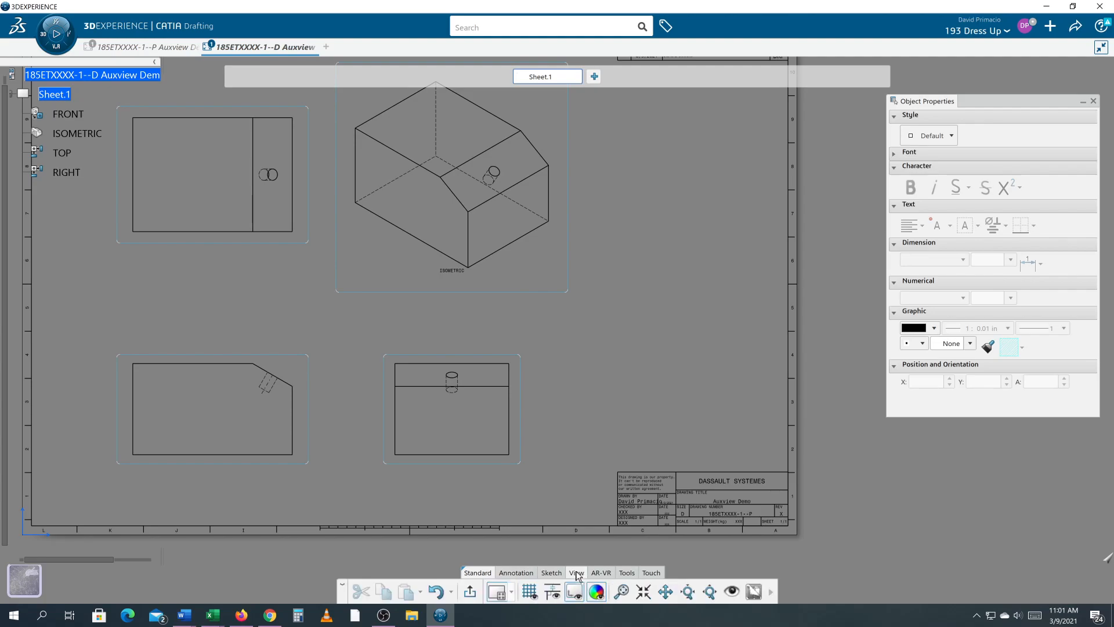
click(616, 594)
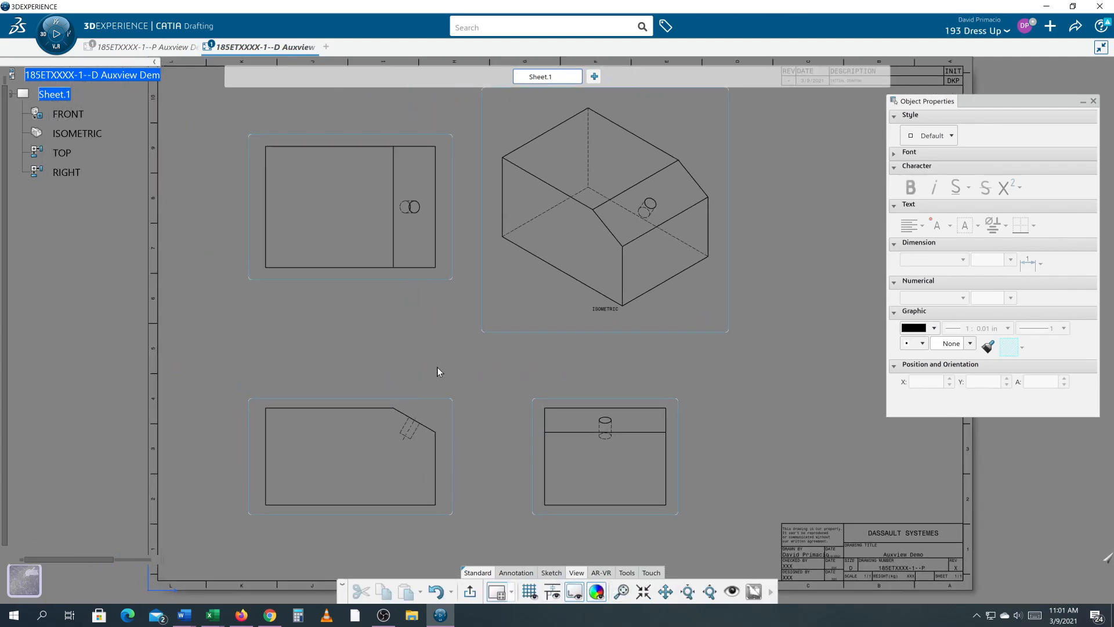
right_click(54, 96)
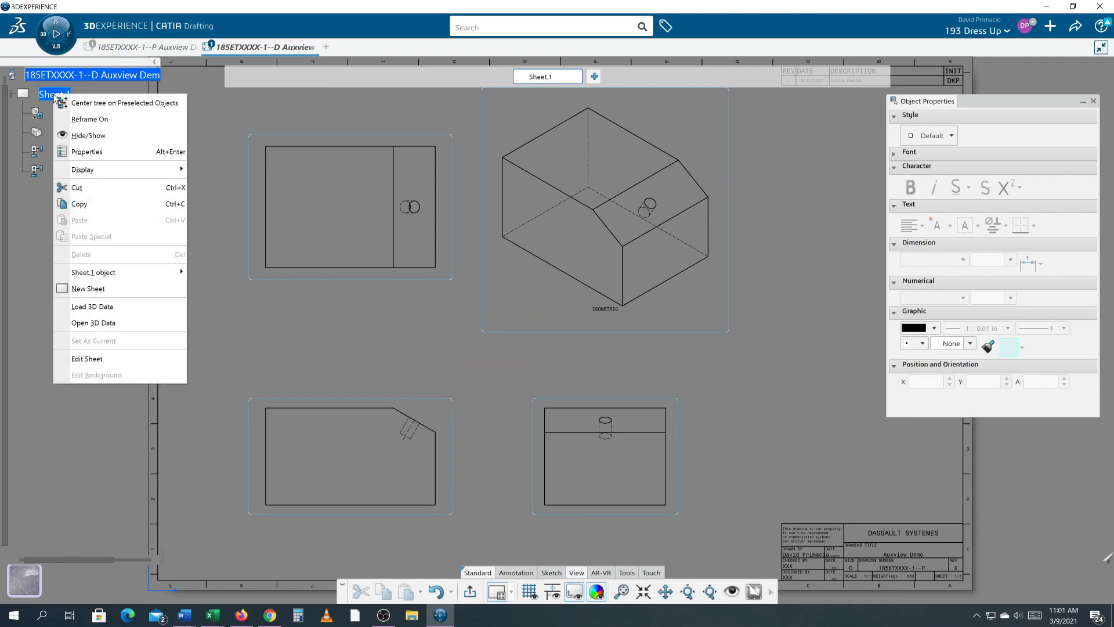
click(67, 364)
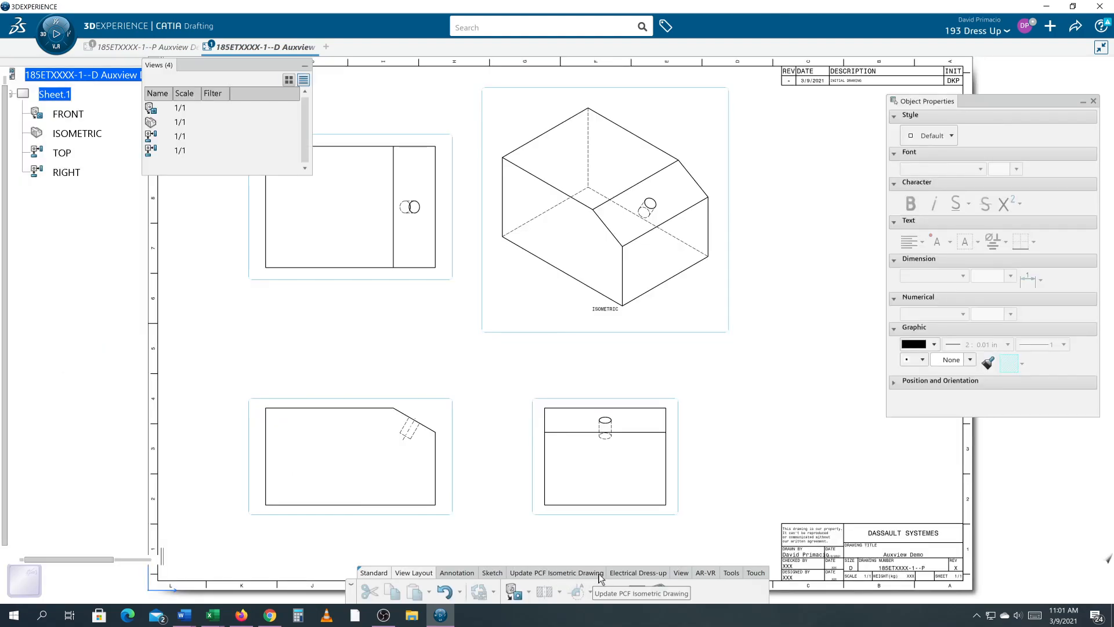
click(682, 573)
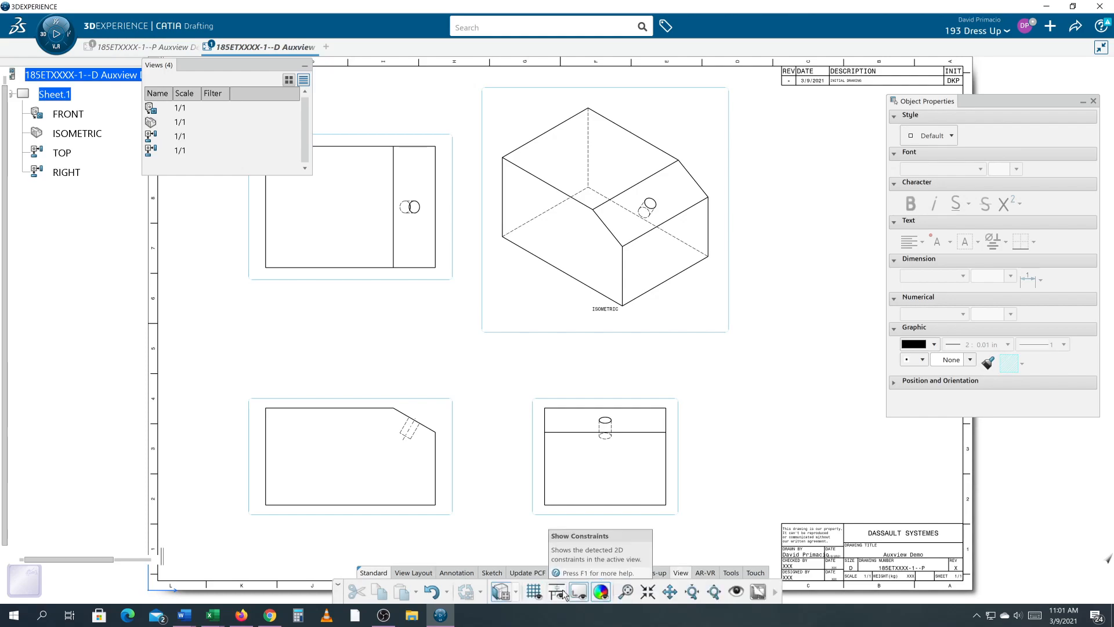
click(578, 592)
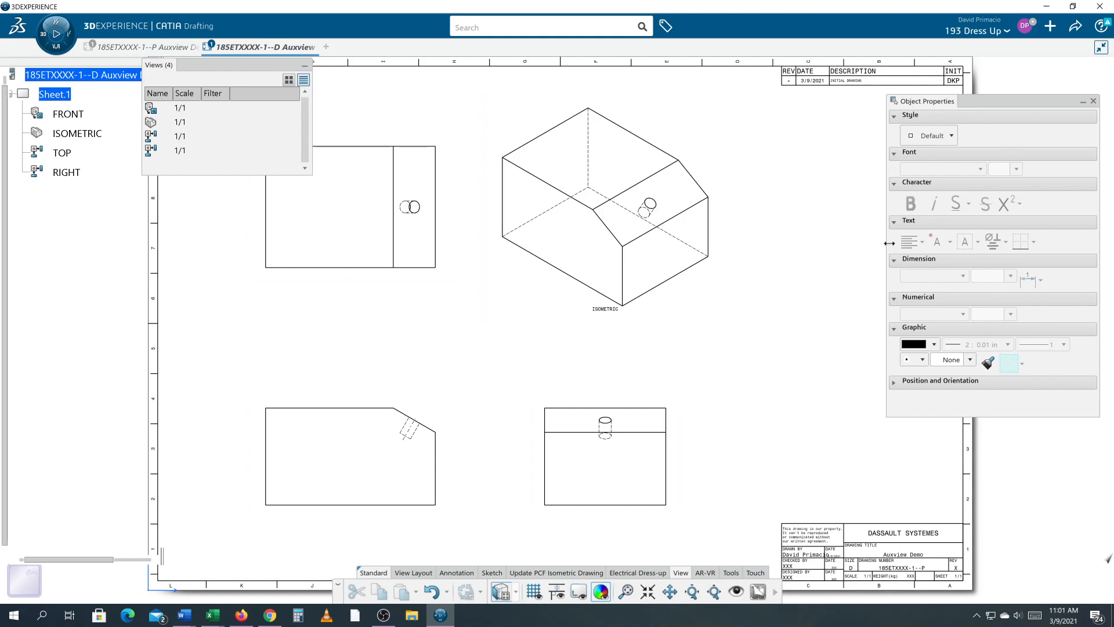
- Save the drawing with options
click(1076, 26)
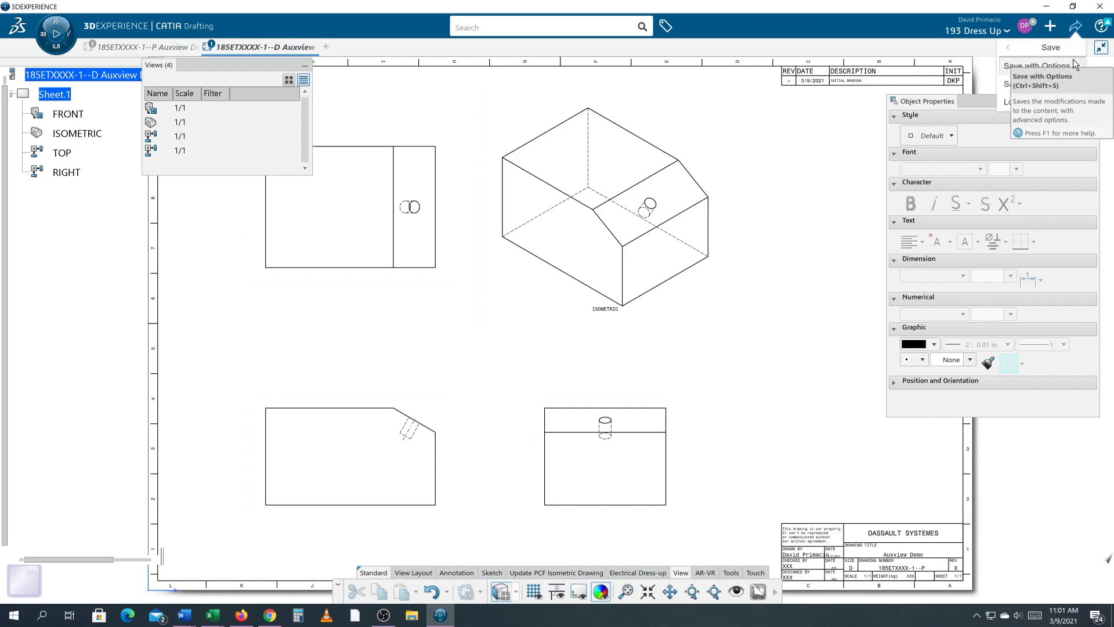
click(1039, 68)
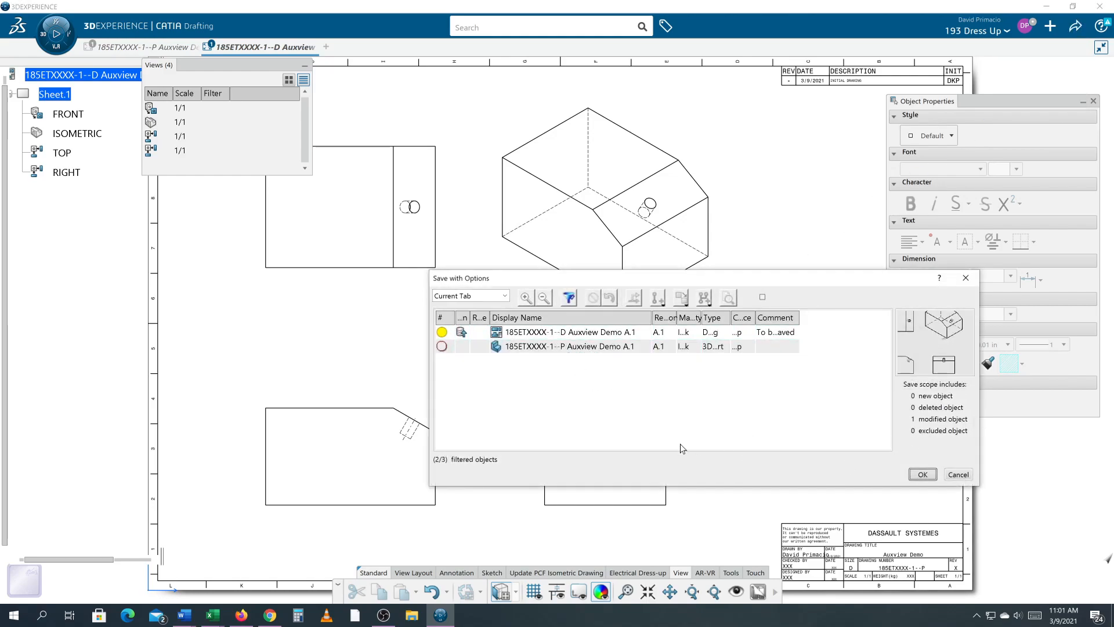
click(920, 473)
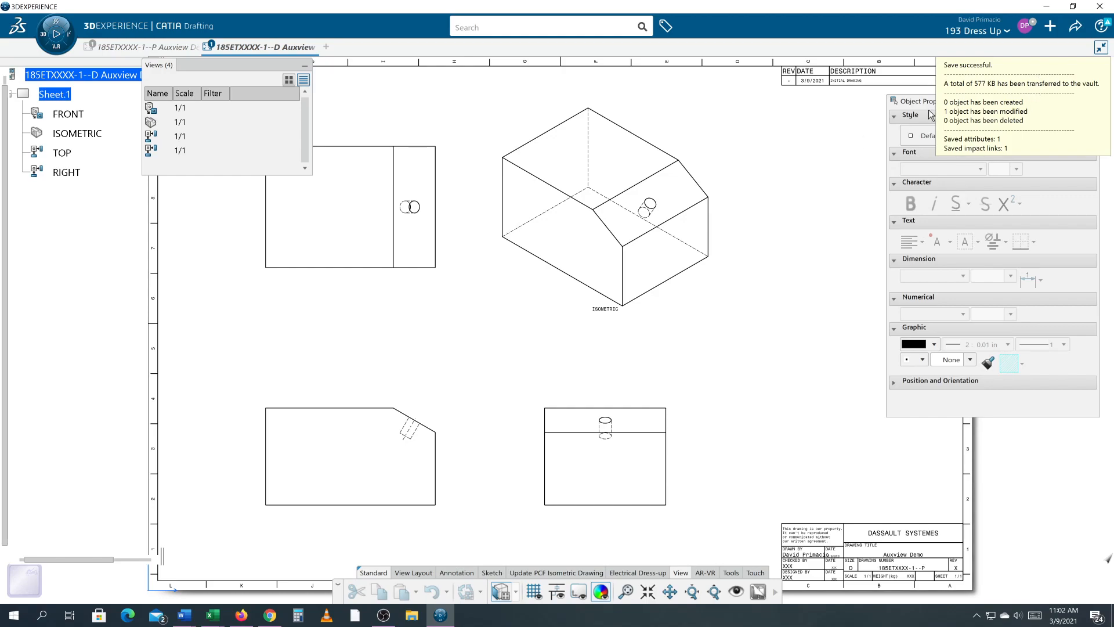
drag(919, 102, 980, 151)
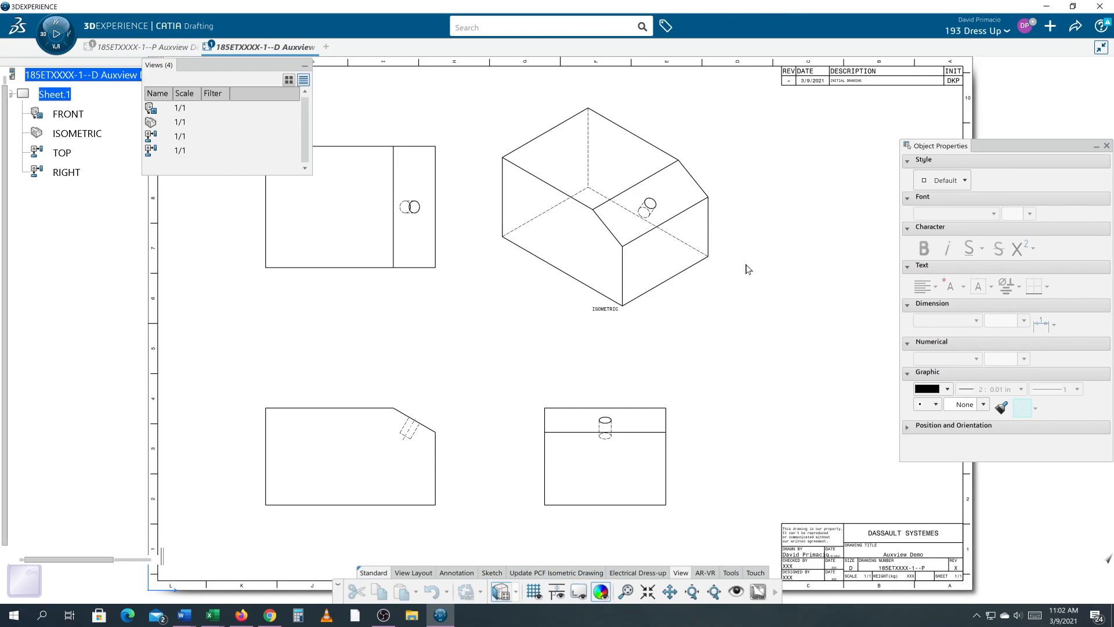
click(1075, 26)
mouse_move(1079, 49)
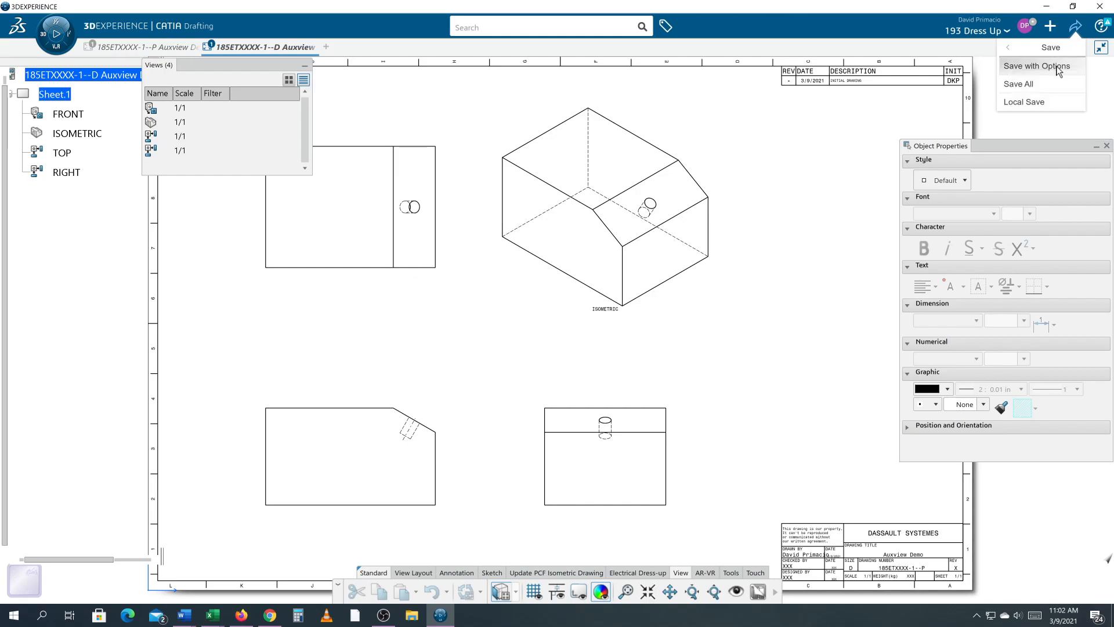
click(1056, 68)
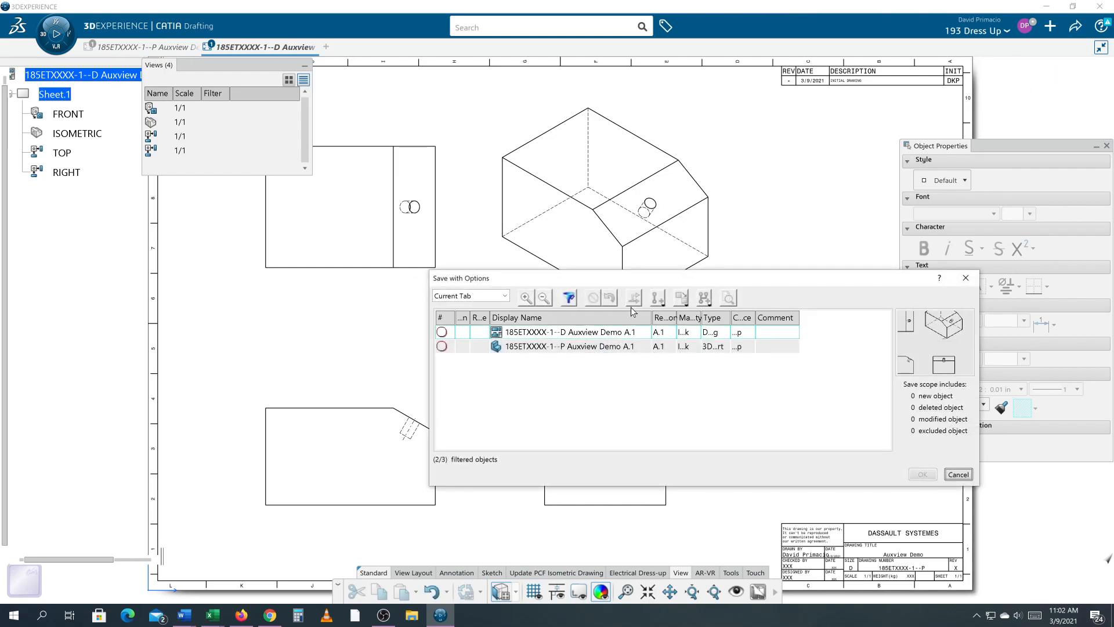
click(574, 336)
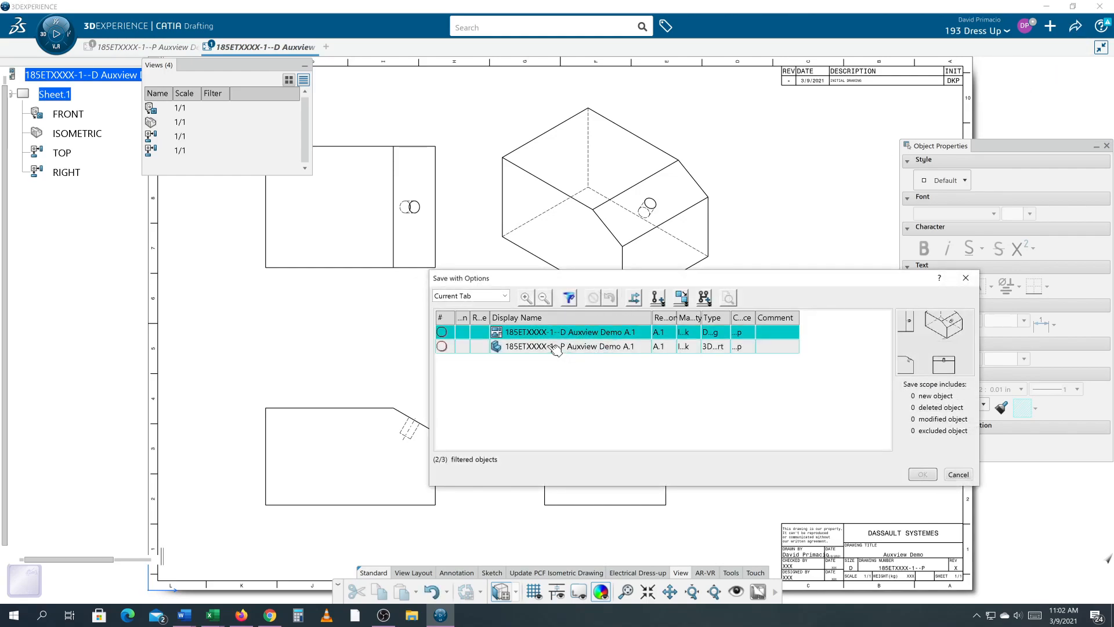
ctrl+click(556, 347)
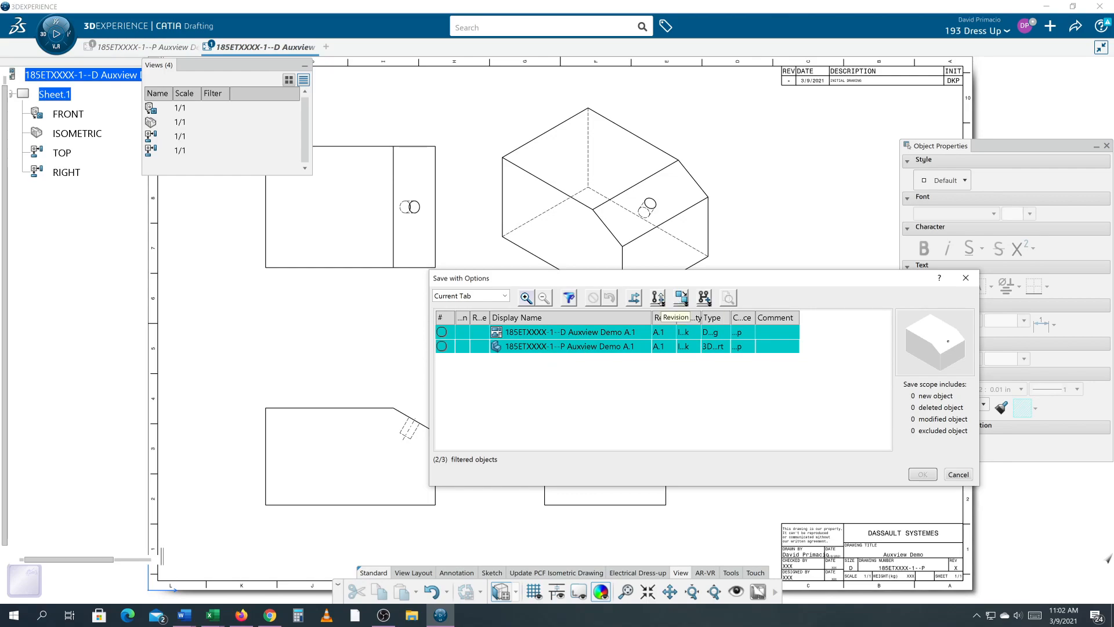
click(661, 301)
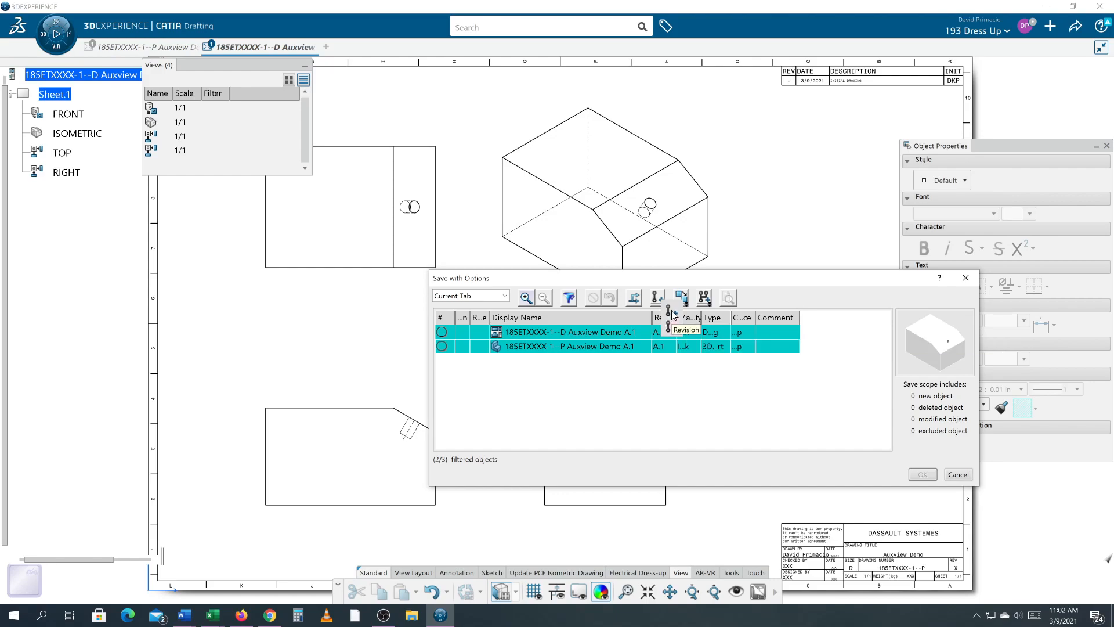
click(672, 314)
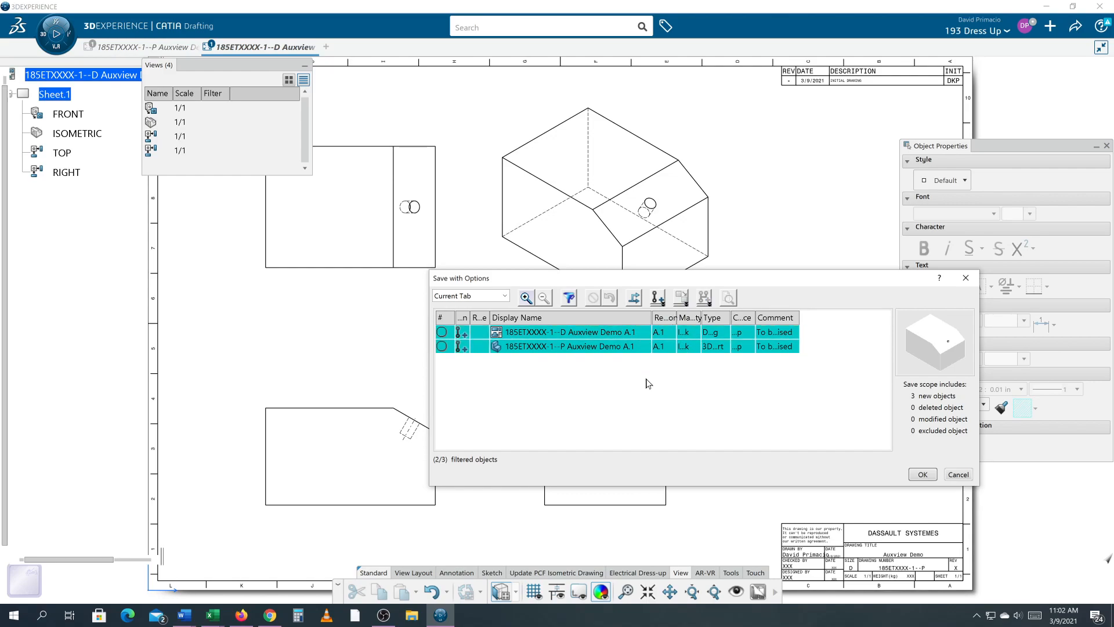
click(955, 478)
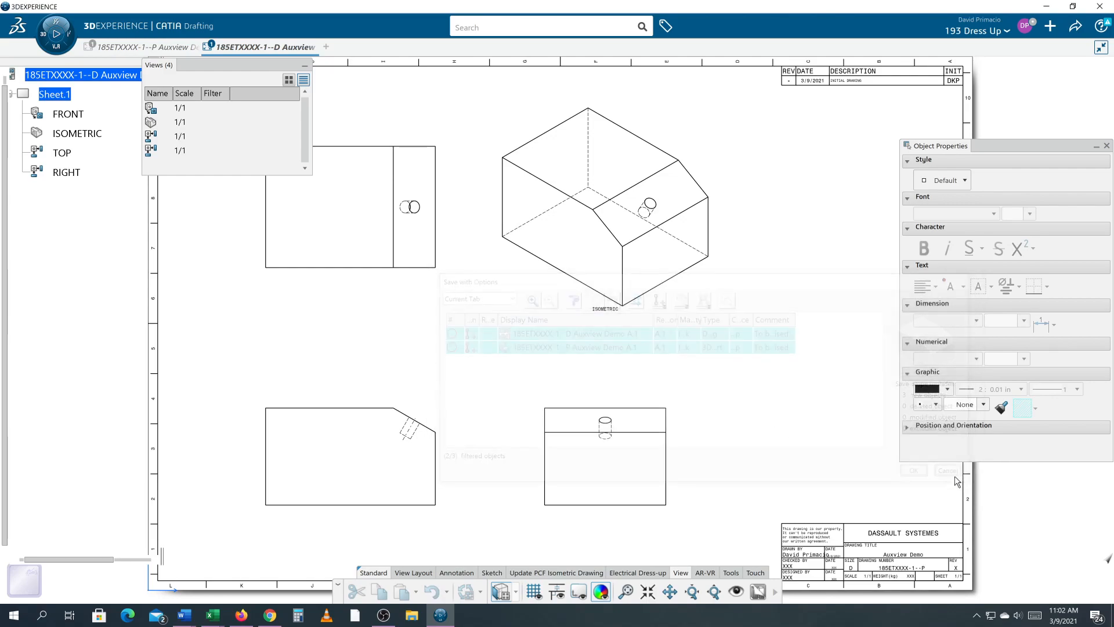
- Save both the drawing and the part as a new revision using Save with Options
click(1075, 26)
click(1051, 46)
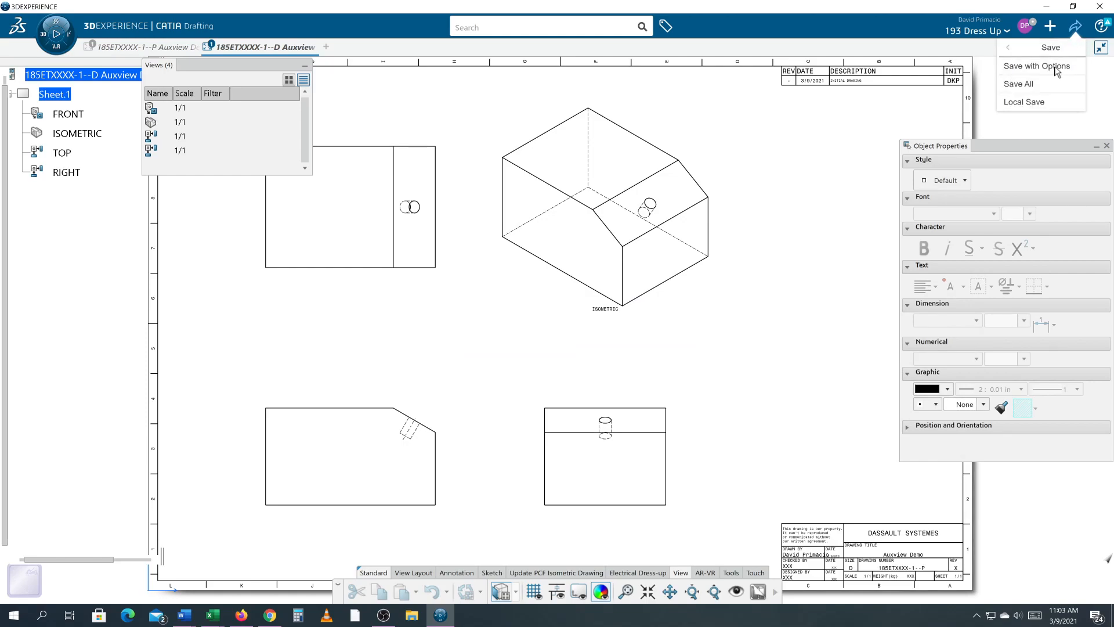
click(1037, 69)
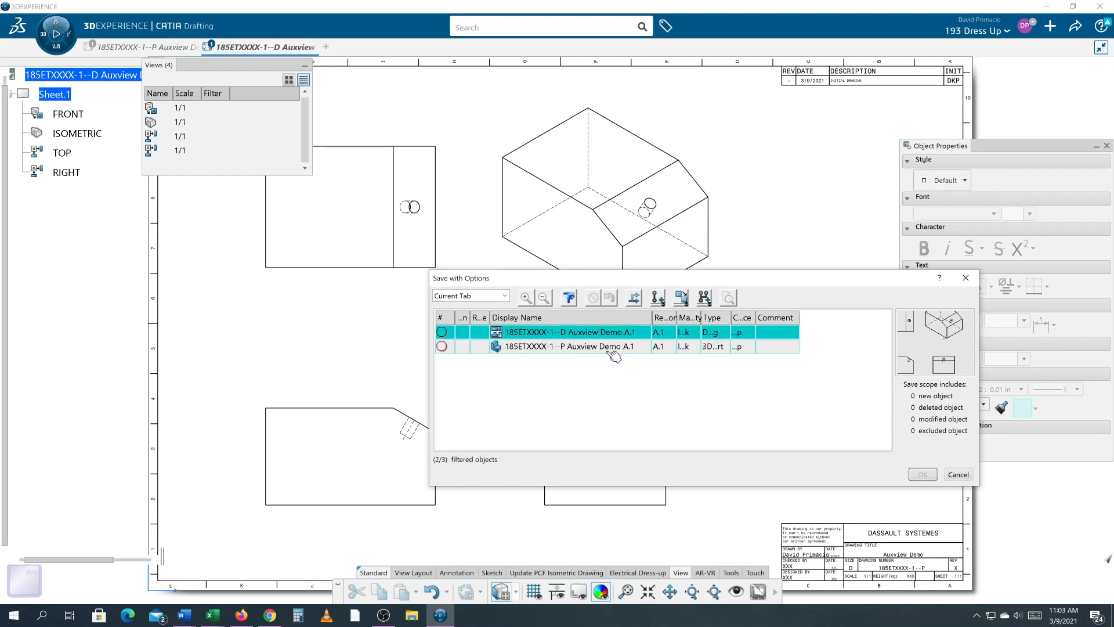
ctrl+click(612, 349)
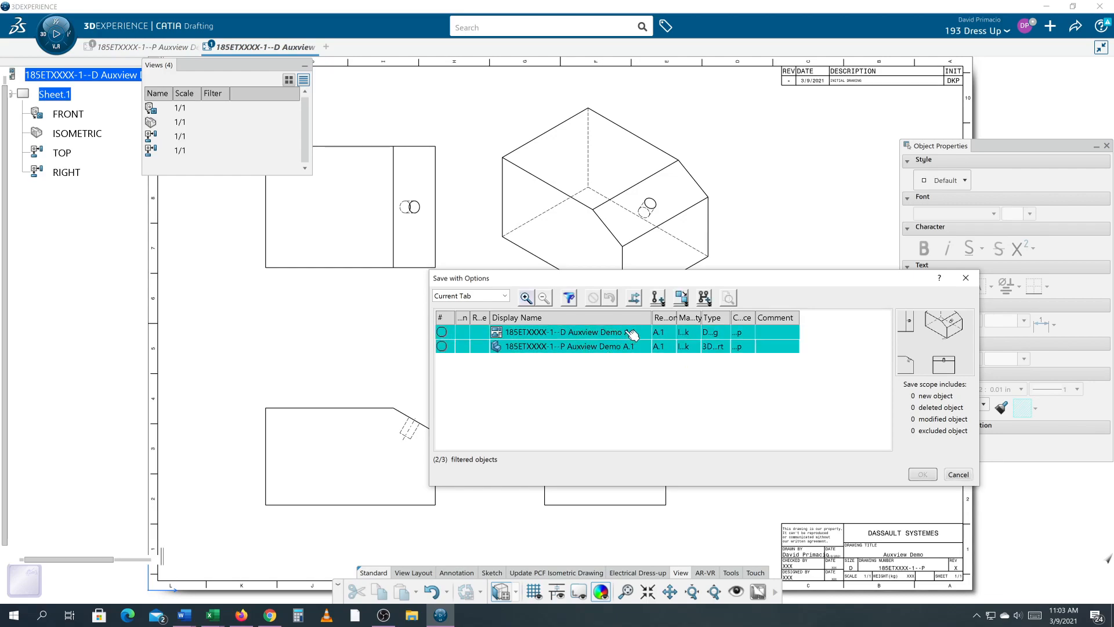
click(658, 298)
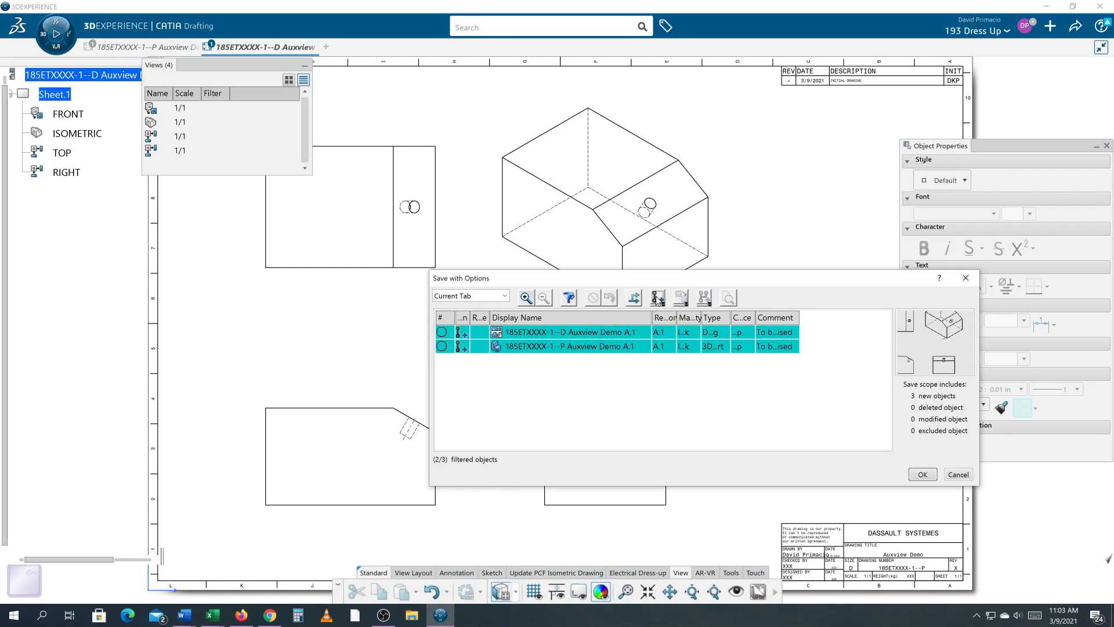
click(921, 476)
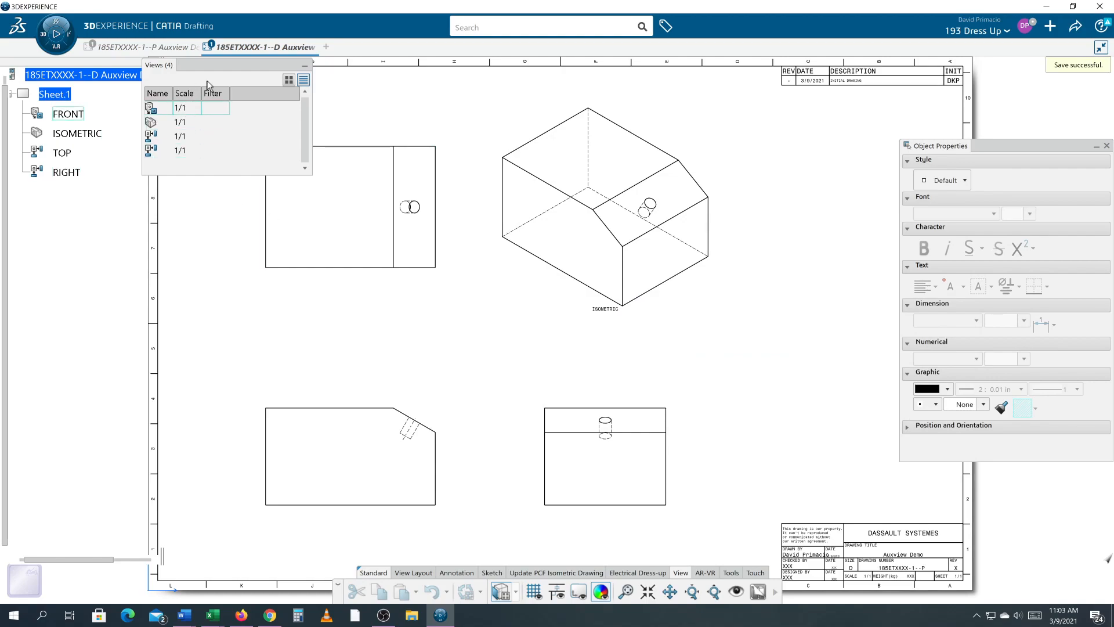
- Widen the tree to read the drawing's full name and revision
drag(218, 64, 304, 81)
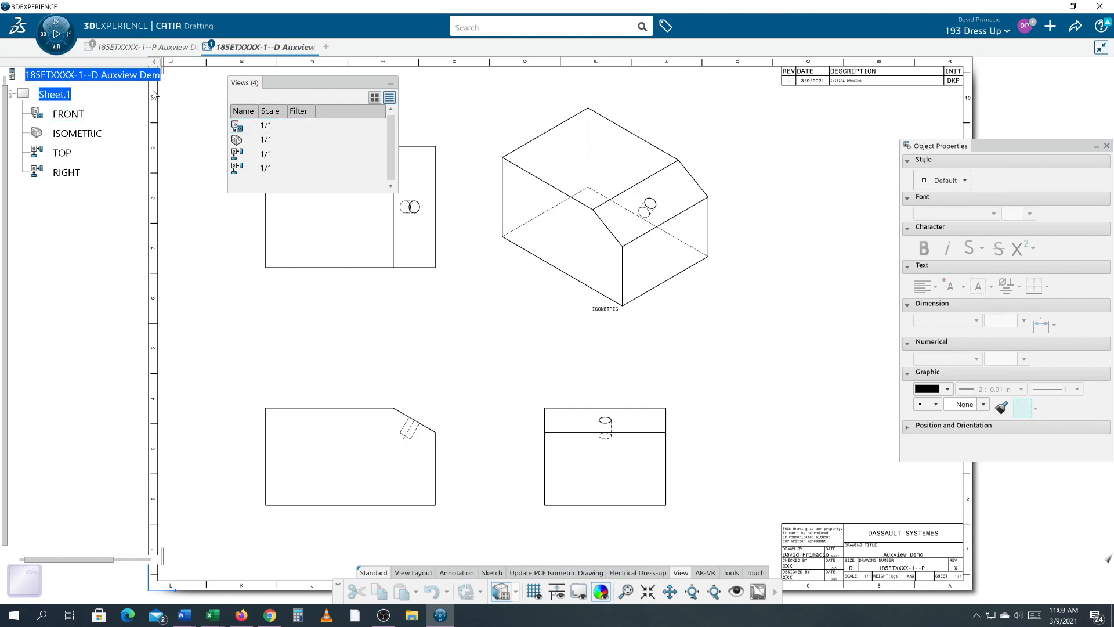
right_click(115, 77)
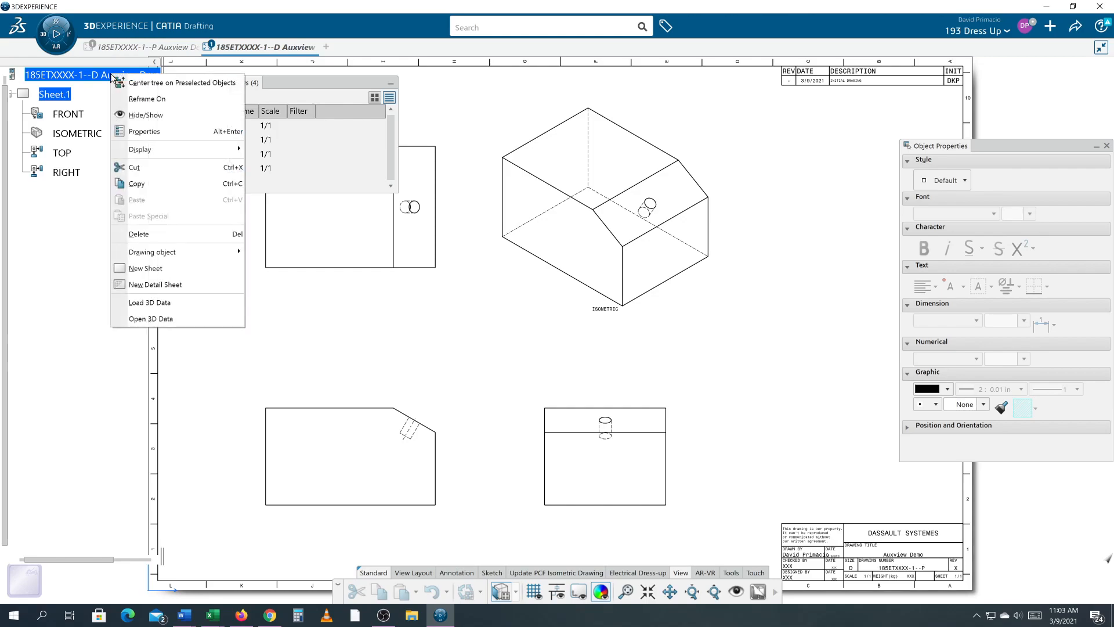
click(64, 175)
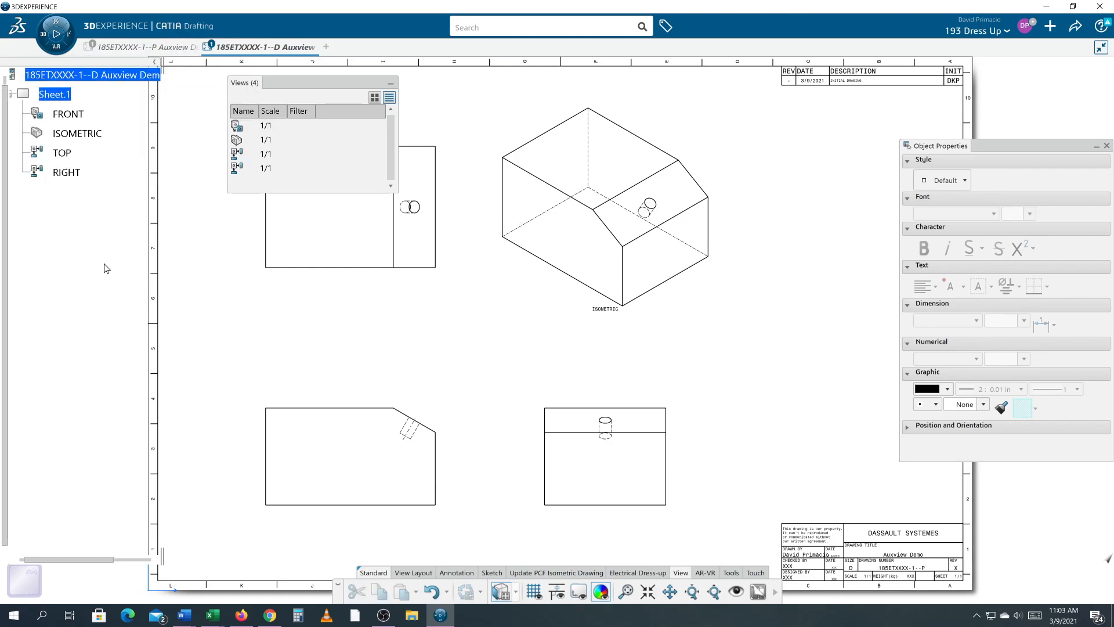
drag(164, 61, 226, 60)
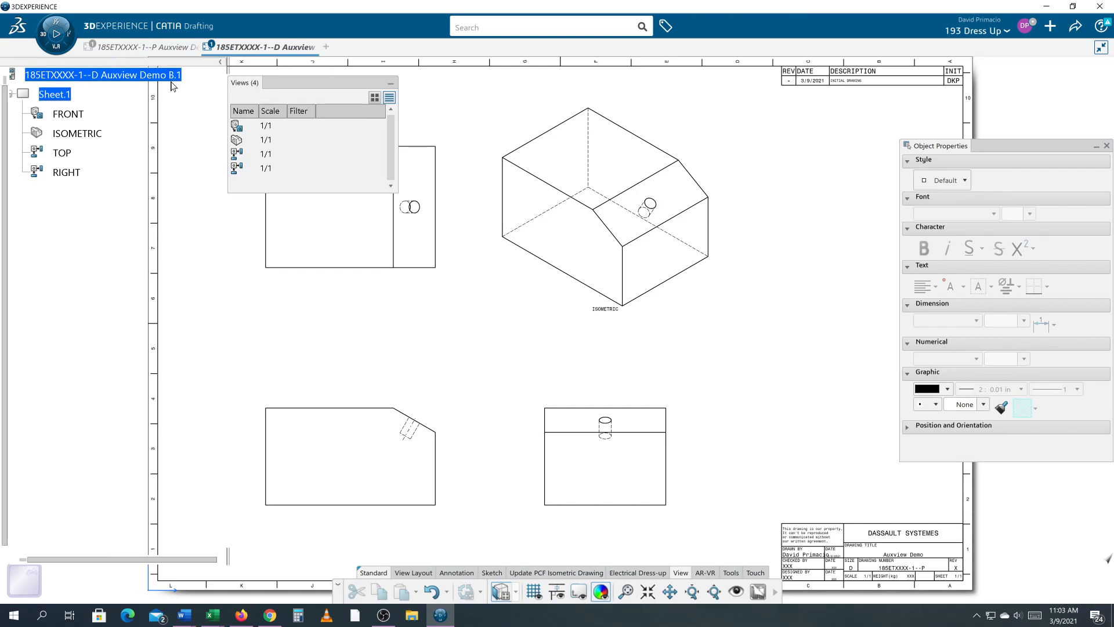
- Retitle the part's product as 185ETXXXX-1-AP Auxview Demo in its properties and return to the drawing tab
click(146, 47)
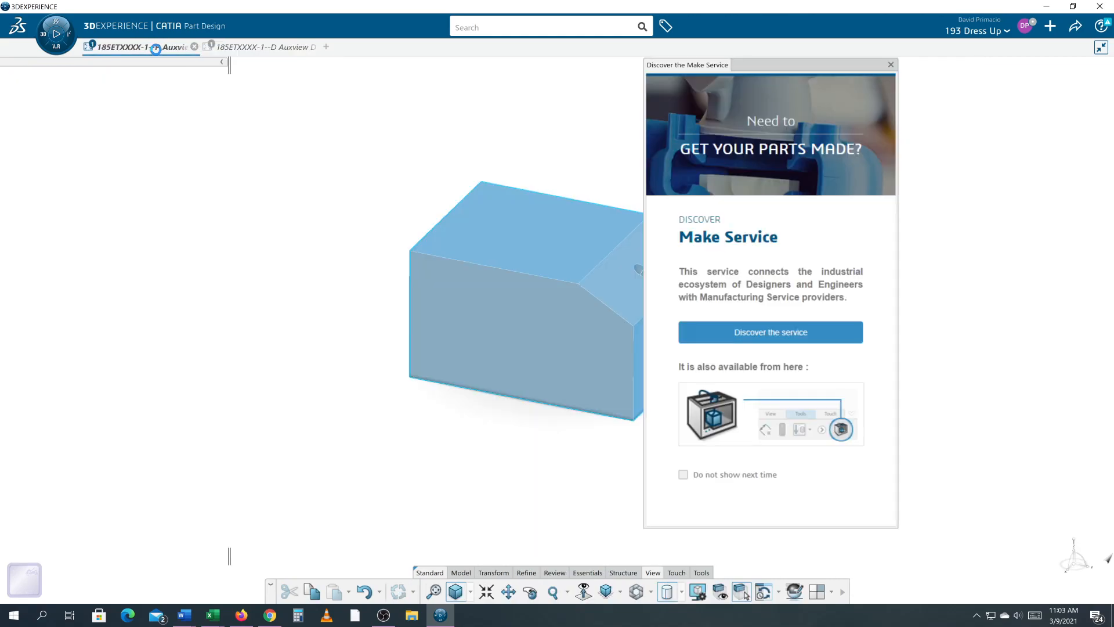
click(891, 65)
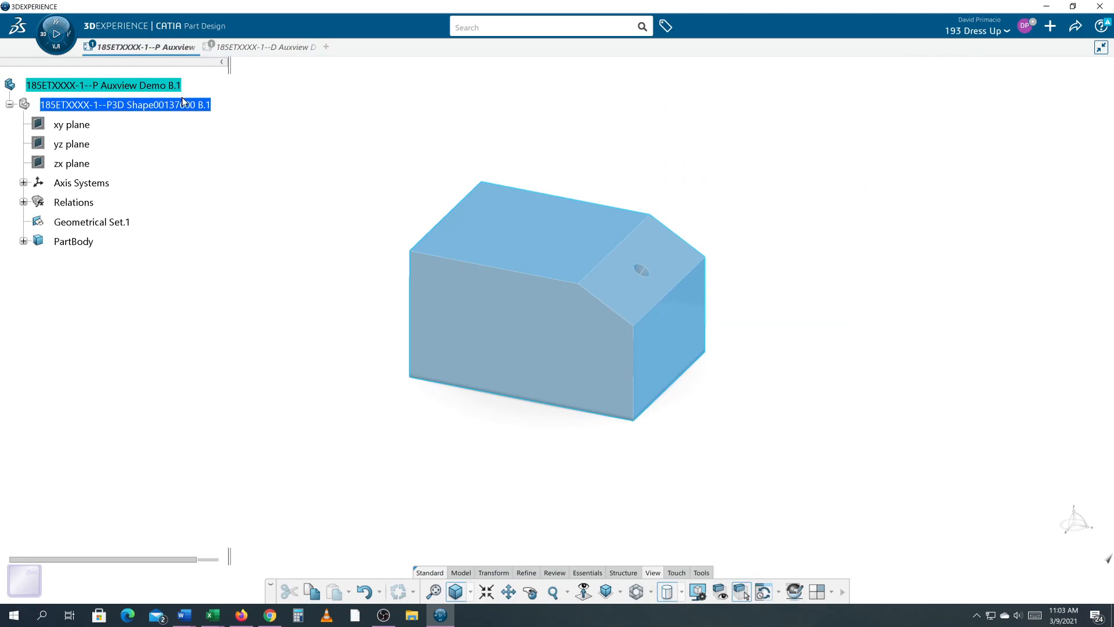
right_click(142, 86)
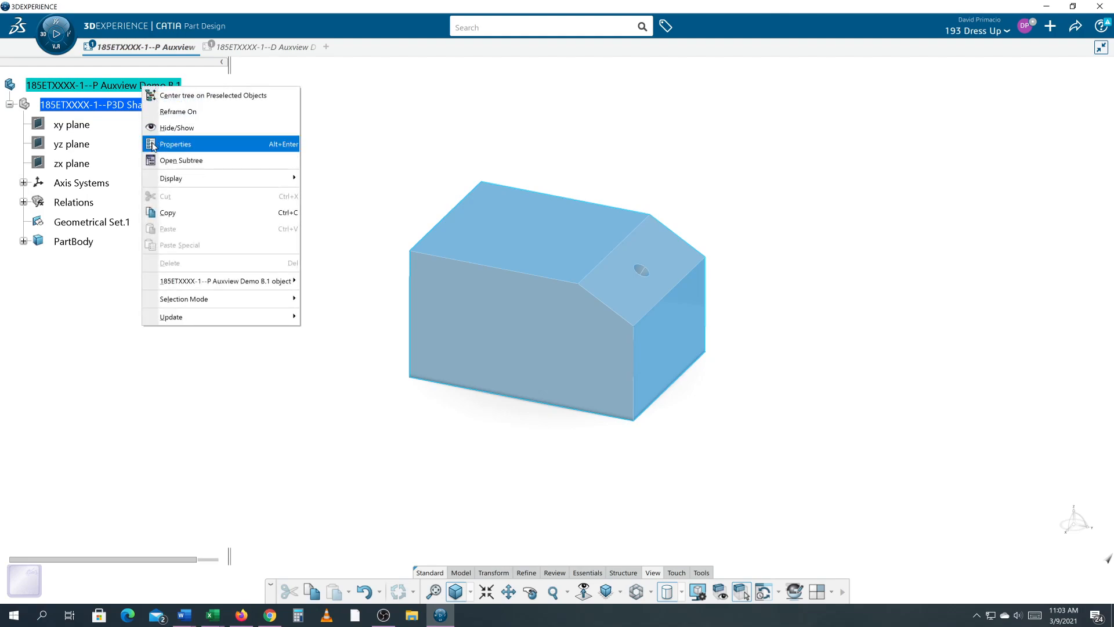
click(153, 144)
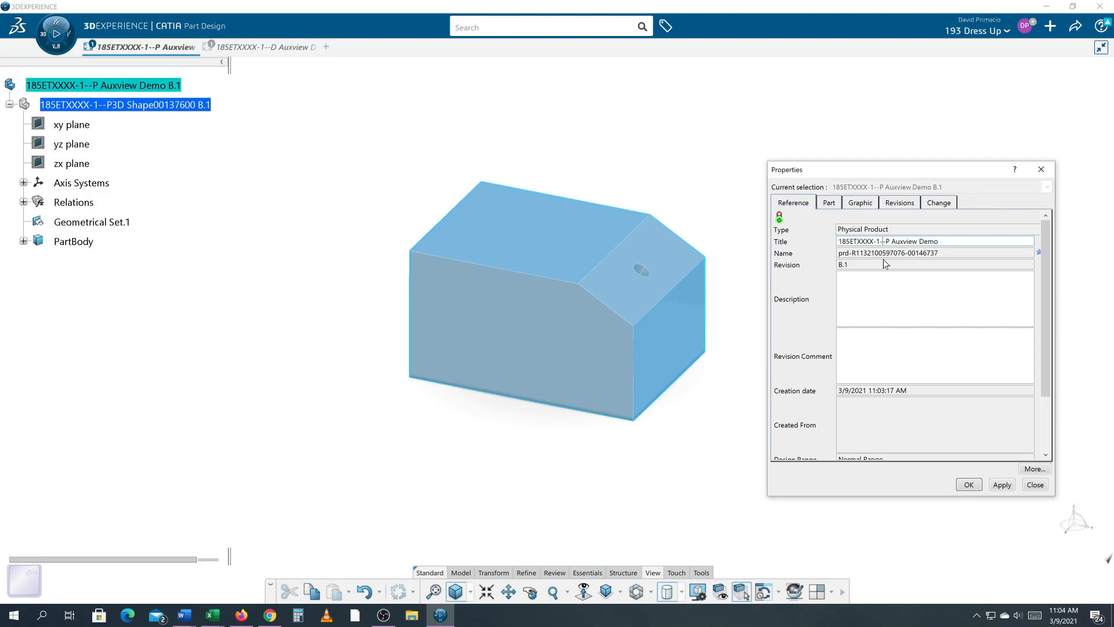
key(Delete)
text(a)
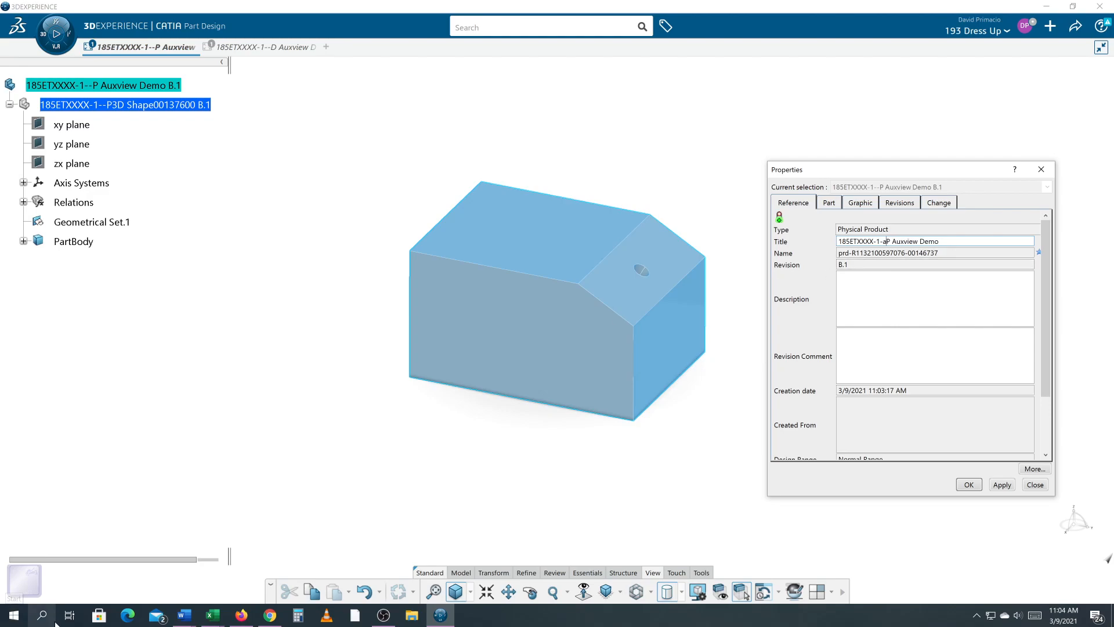
key(BackSpace)
text(A)
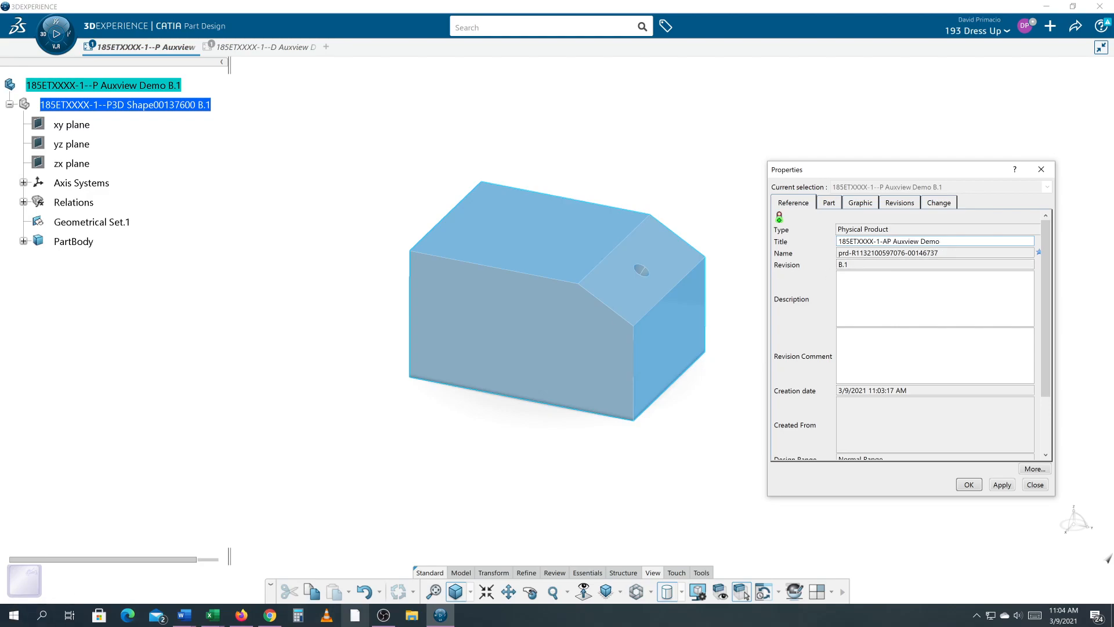
click(967, 485)
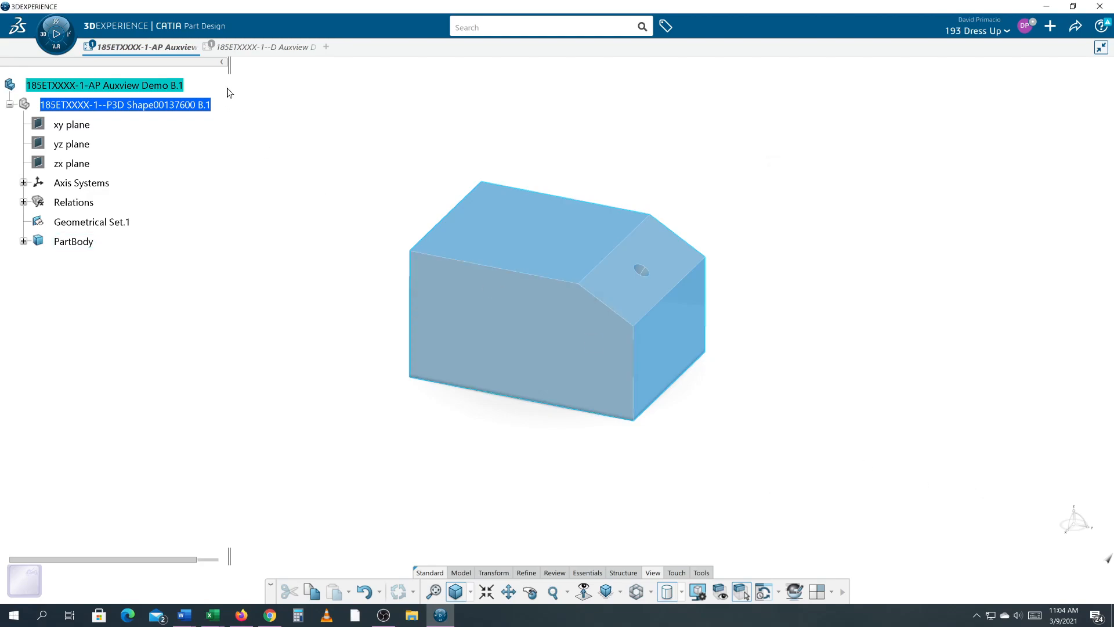
click(265, 47)
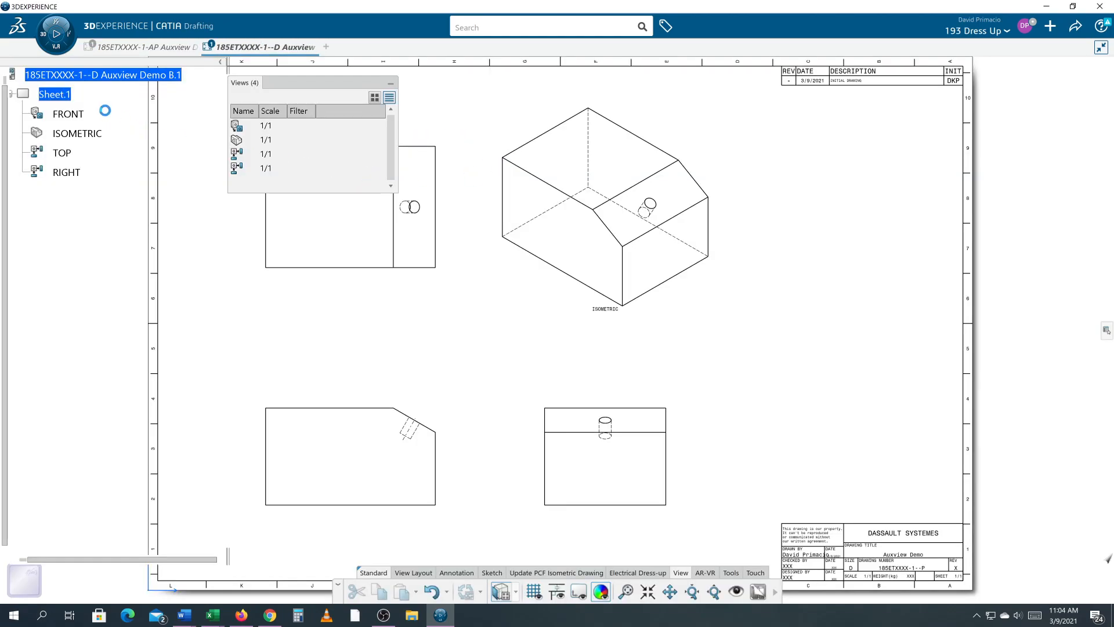
- Retitle the drawing as 185ETXXXX-1-AD Auxview Demo in its properties
right_click(90, 76)
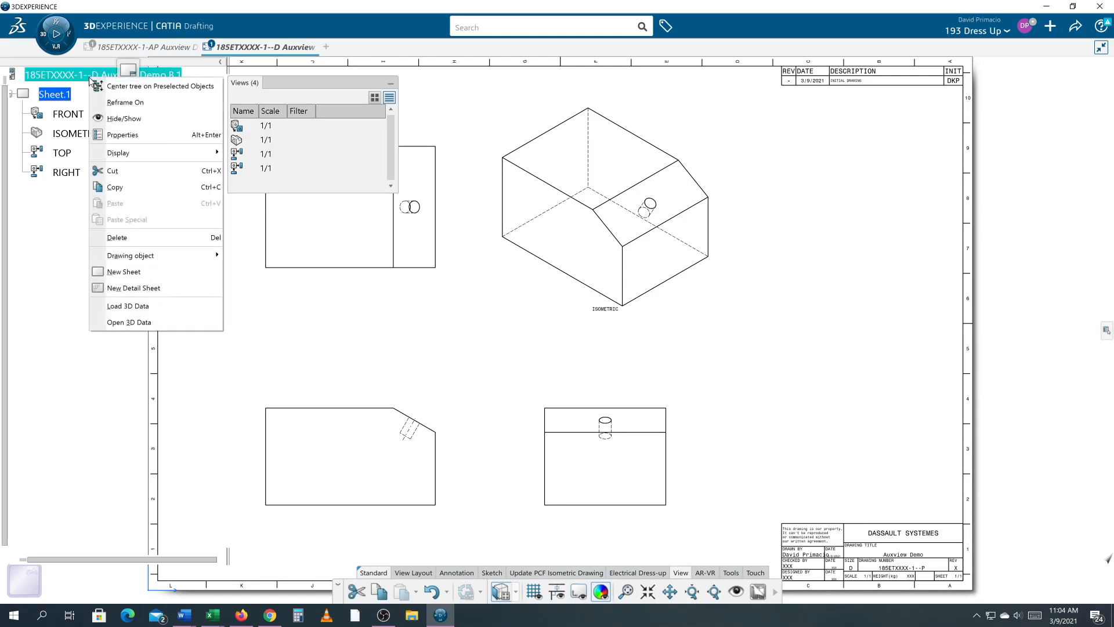
click(124, 135)
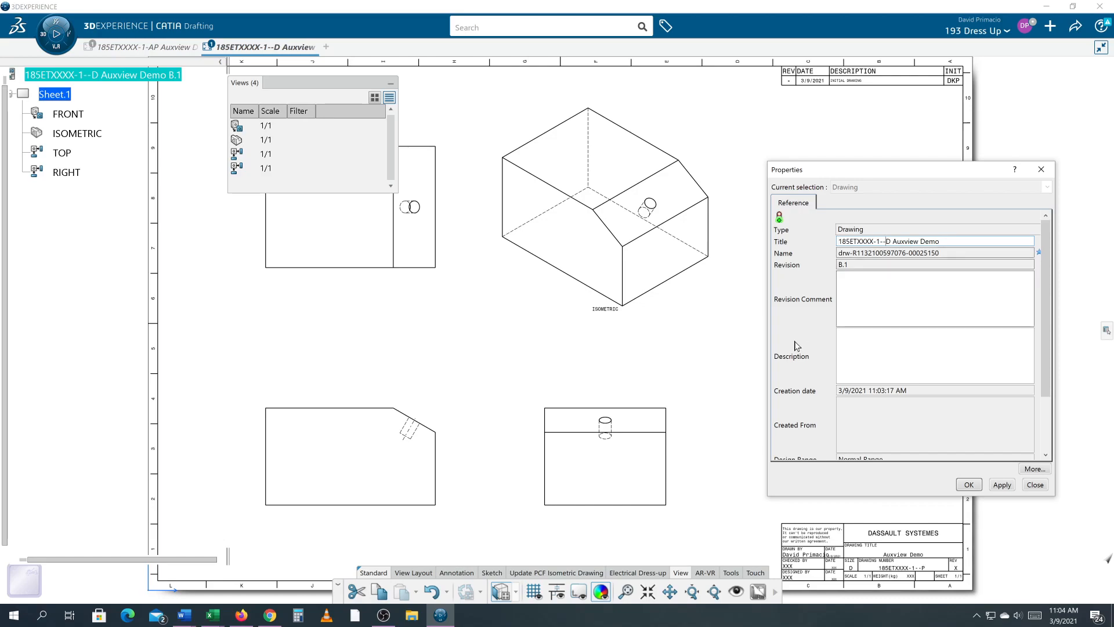
key(BackSpace)
text(A)
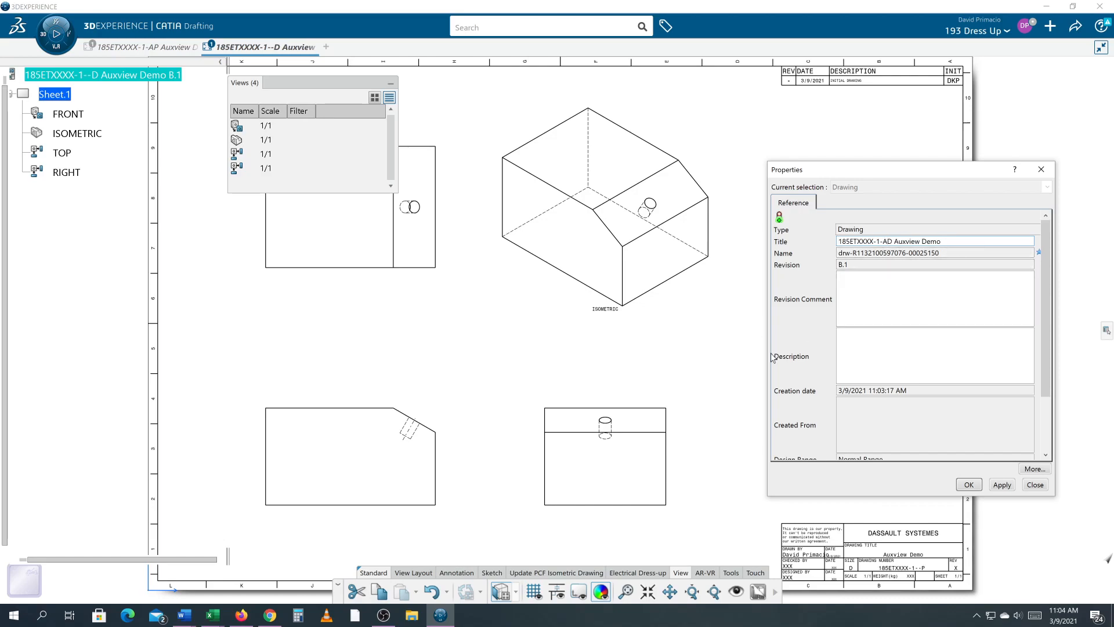
click(968, 486)
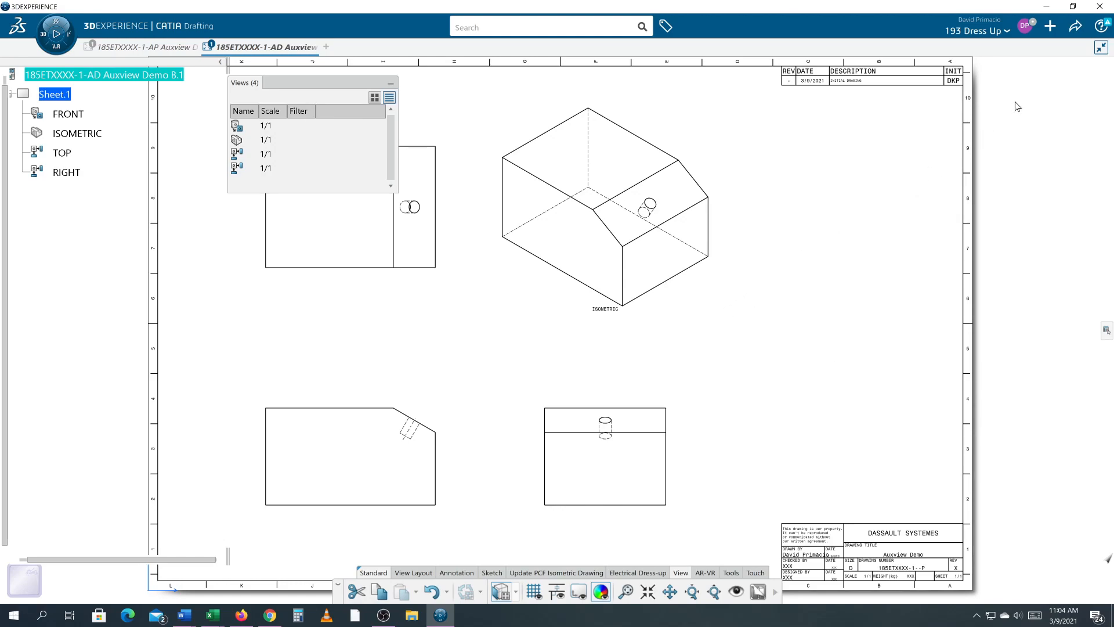
- Save both the drawing and the part using Save with Options
click(1075, 26)
click(1067, 48)
click(1064, 66)
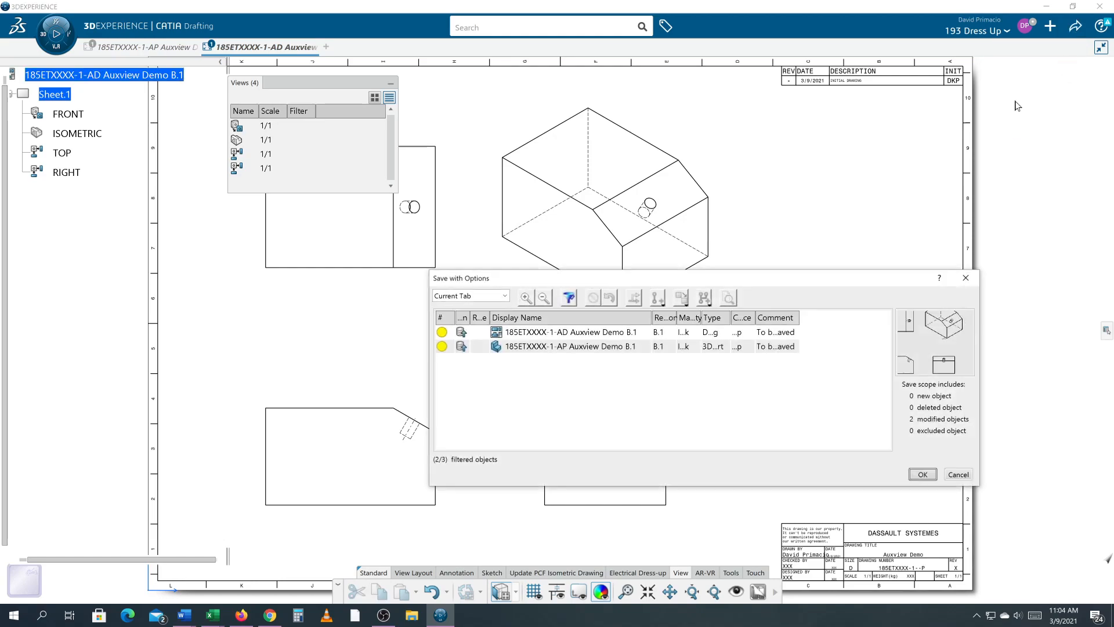
click(545, 336)
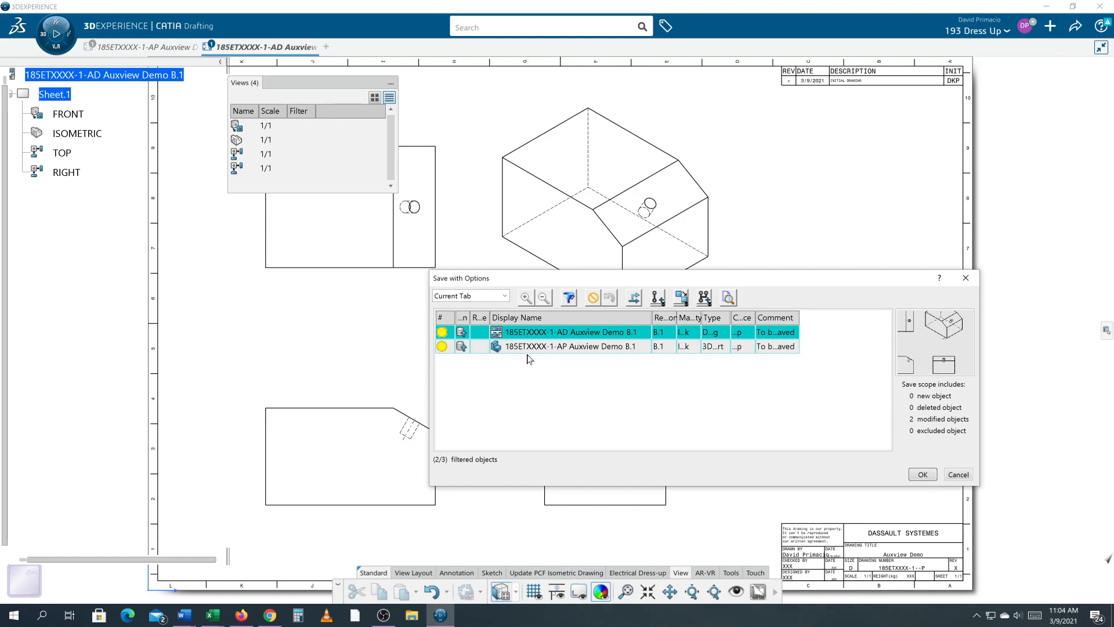
ctrl+click(527, 348)
click(922, 473)
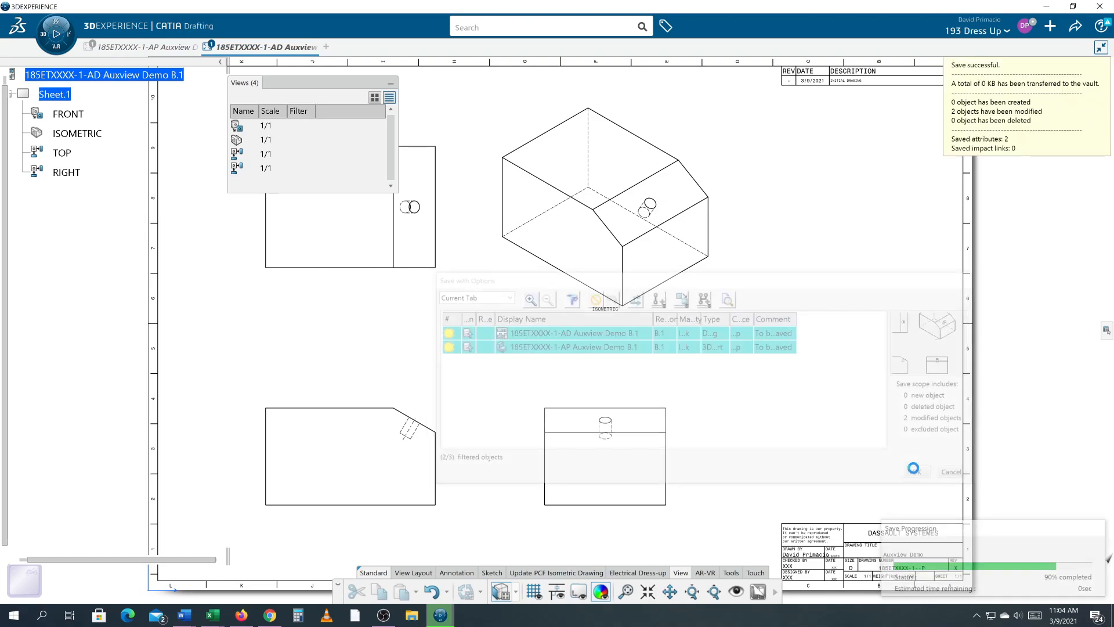
- Open the My Content search results and close them again
click(520, 27)
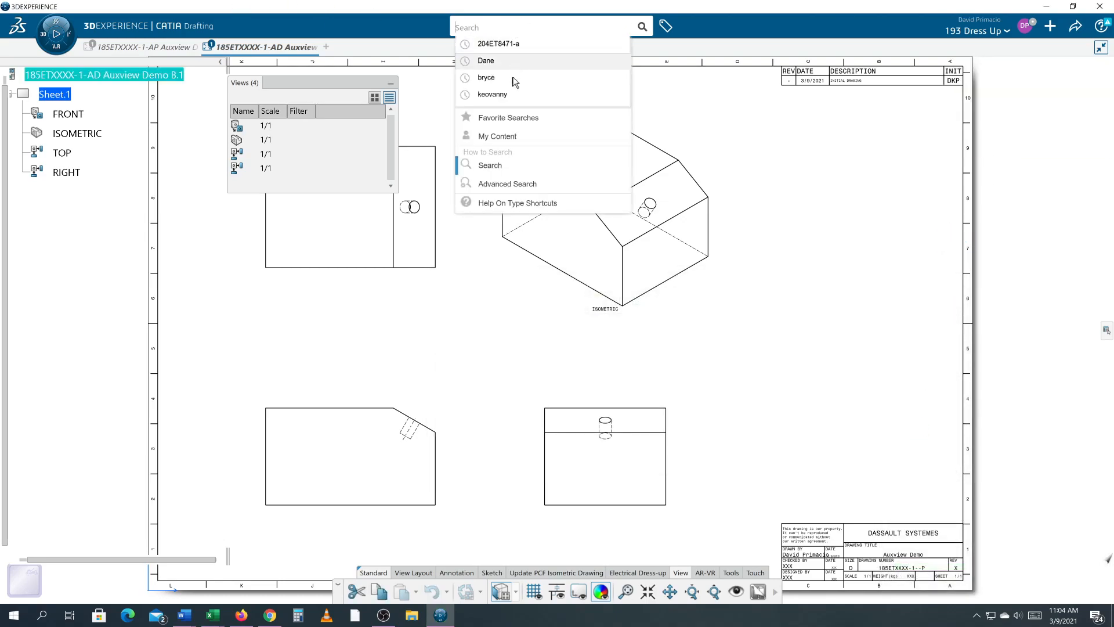
click(497, 136)
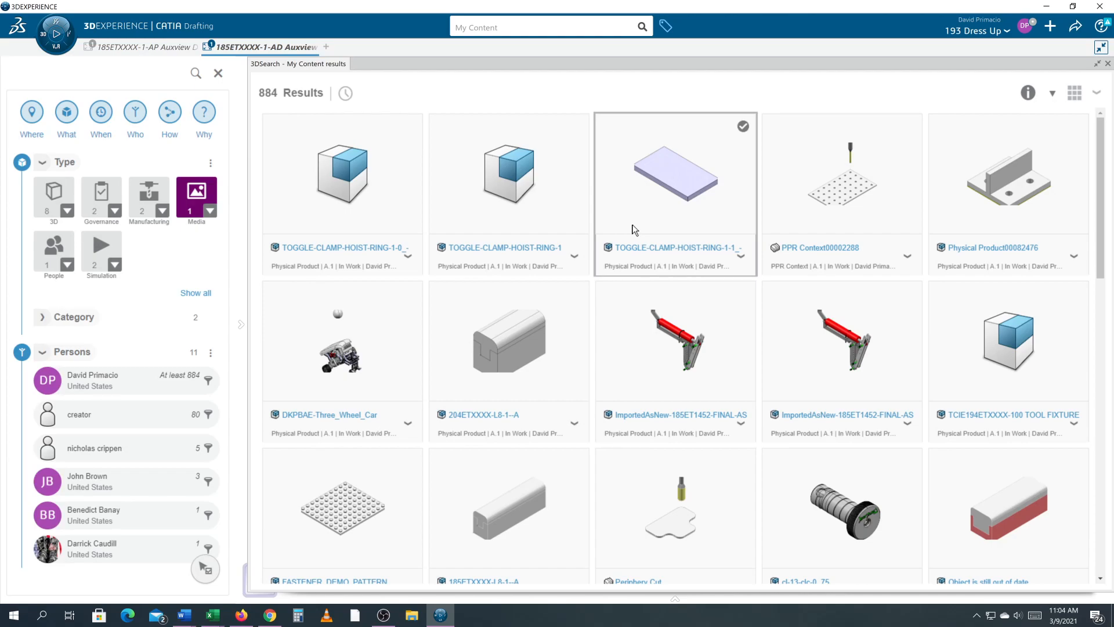
click(1107, 65)
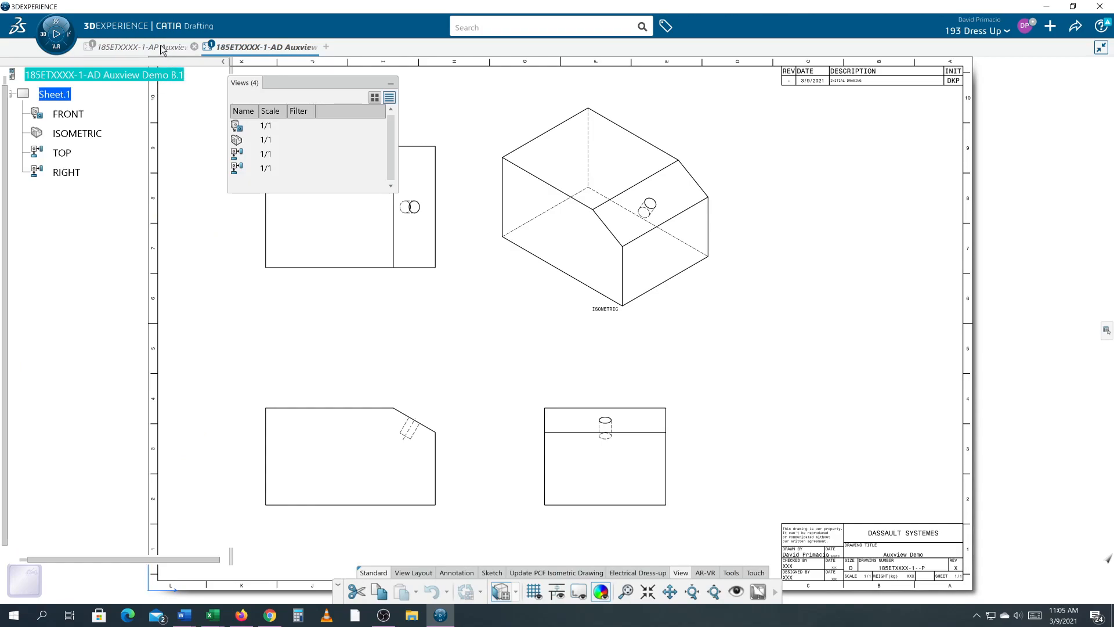
- Switch to the part's tab
click(162, 51)
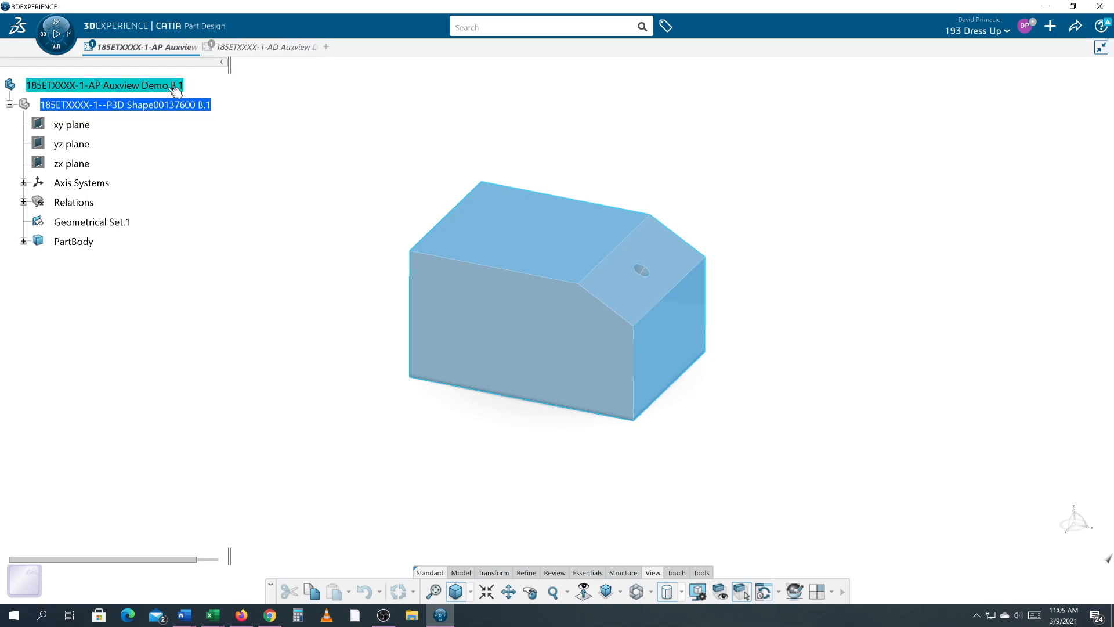
mouse_move(261, 52)
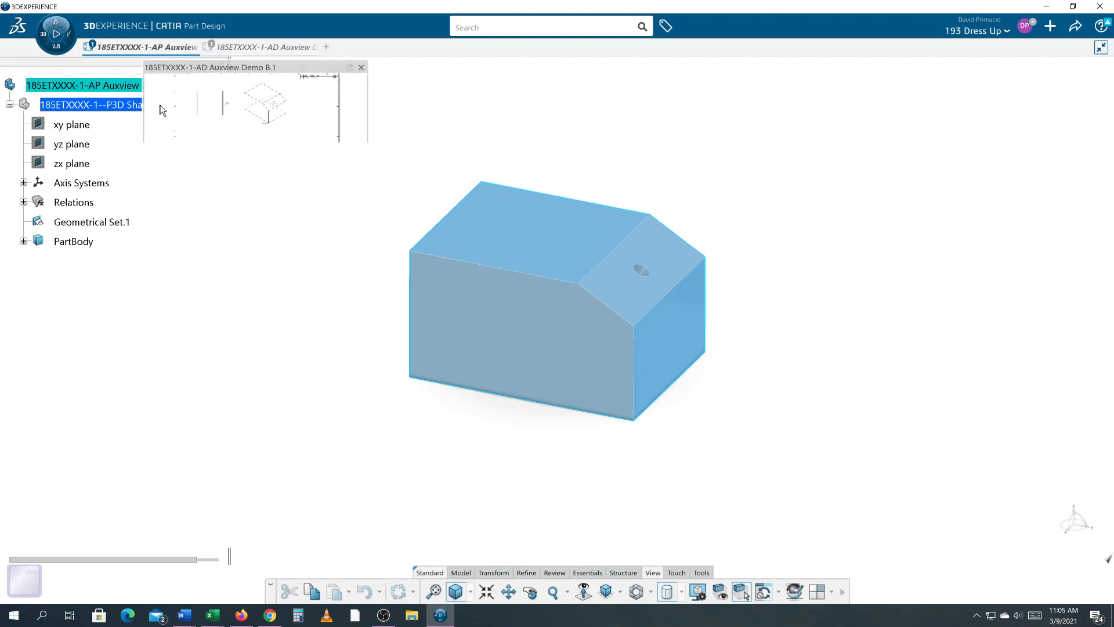
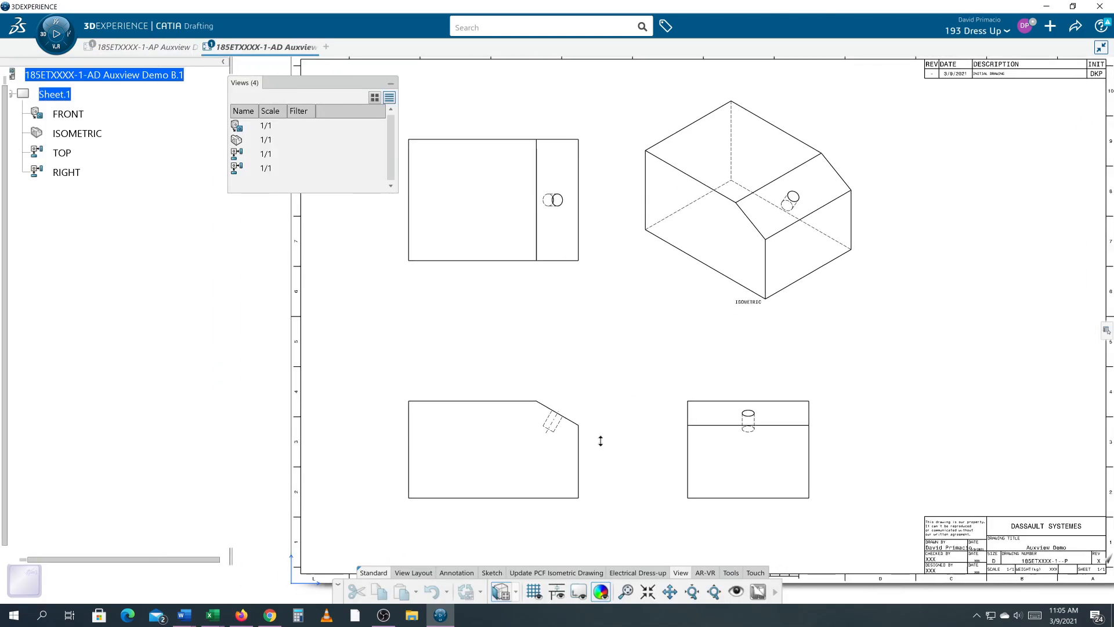
- Examine the part and the drawing sheet's existing views
middle_drag(601, 441, 650, 347)
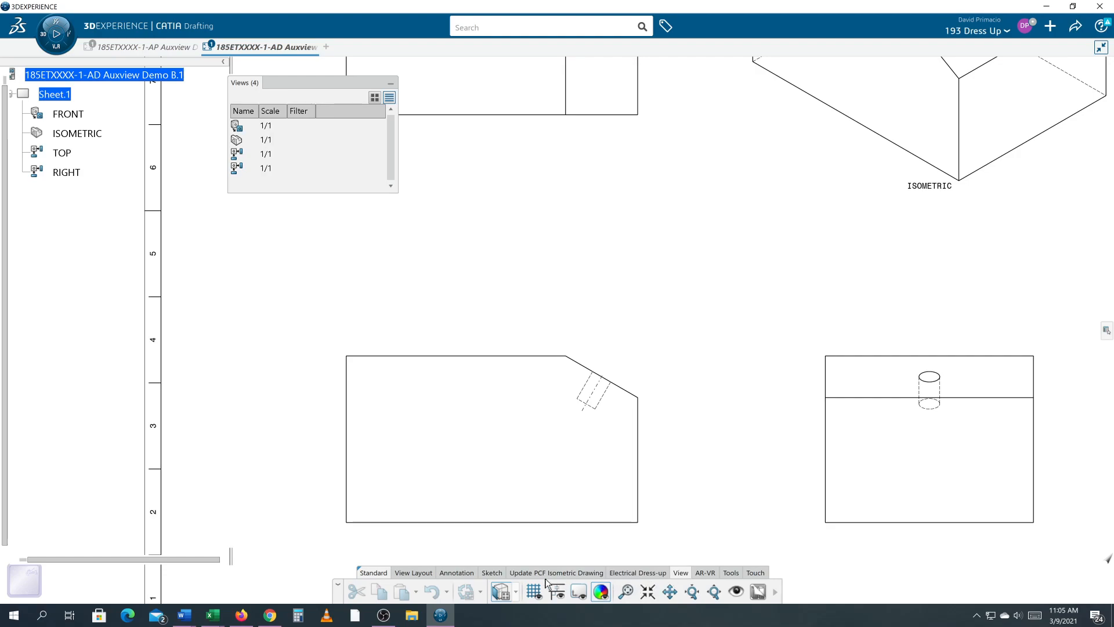
click(422, 574)
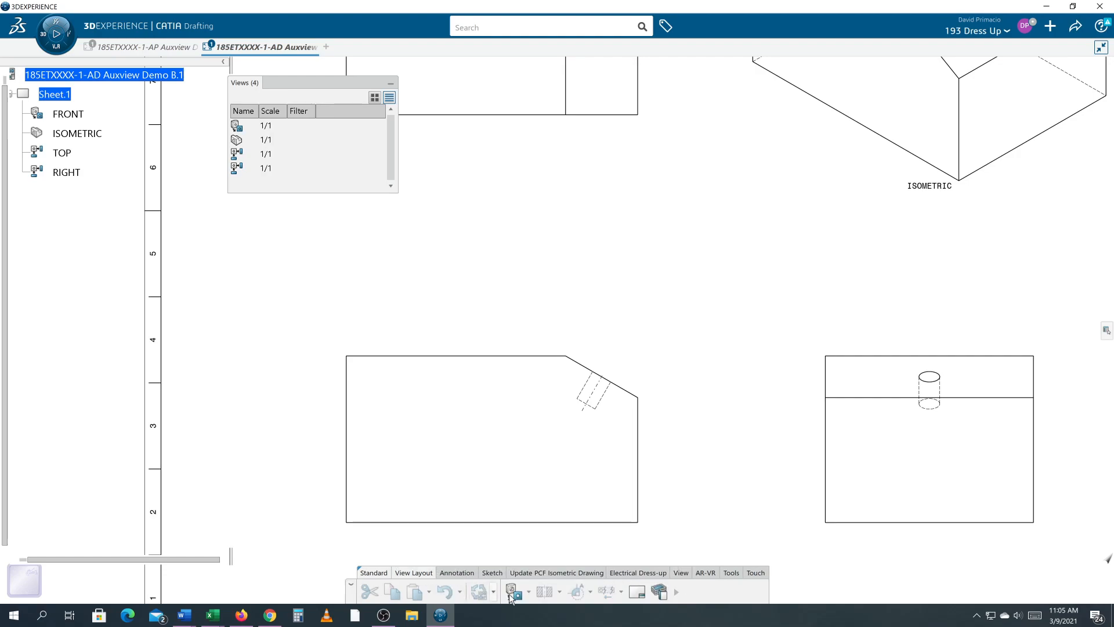
click(675, 592)
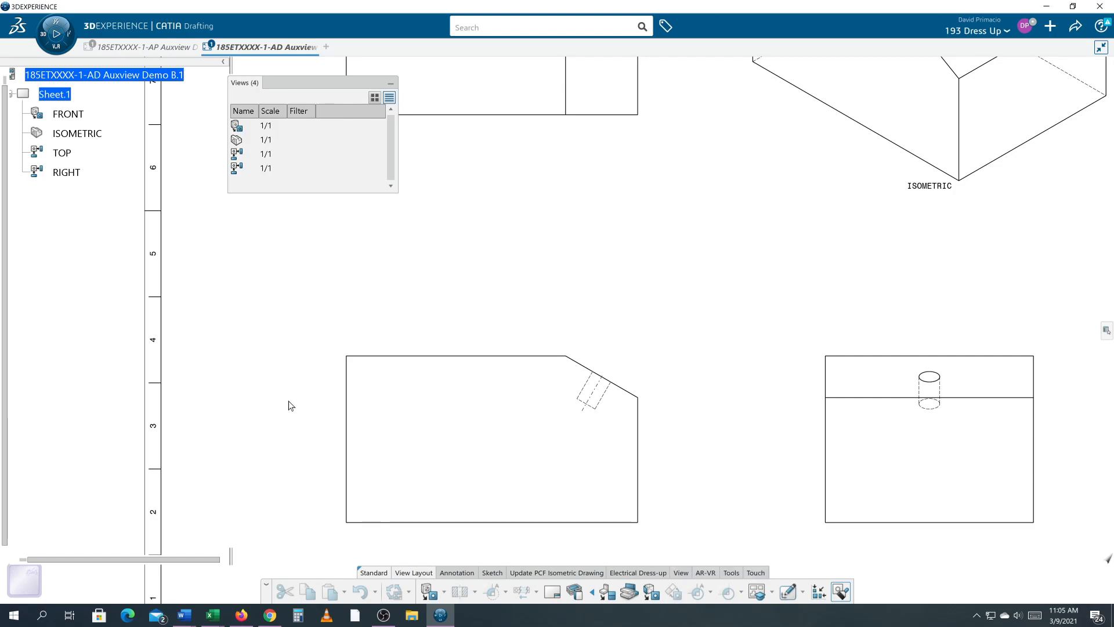
middle_drag(288, 425, 487, 223)
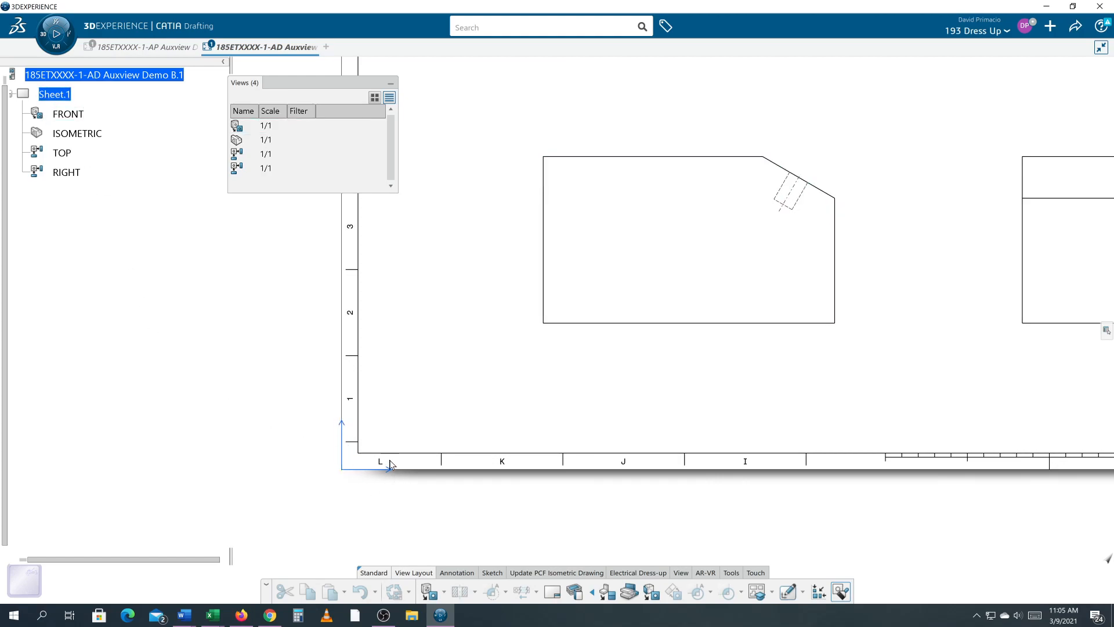
mouse_move(206, 438)
middle_down()
mouse_move(155, 448)
mouse_move(152, 463)
middle_up()
middle_drag(481, 418, 311, 482)
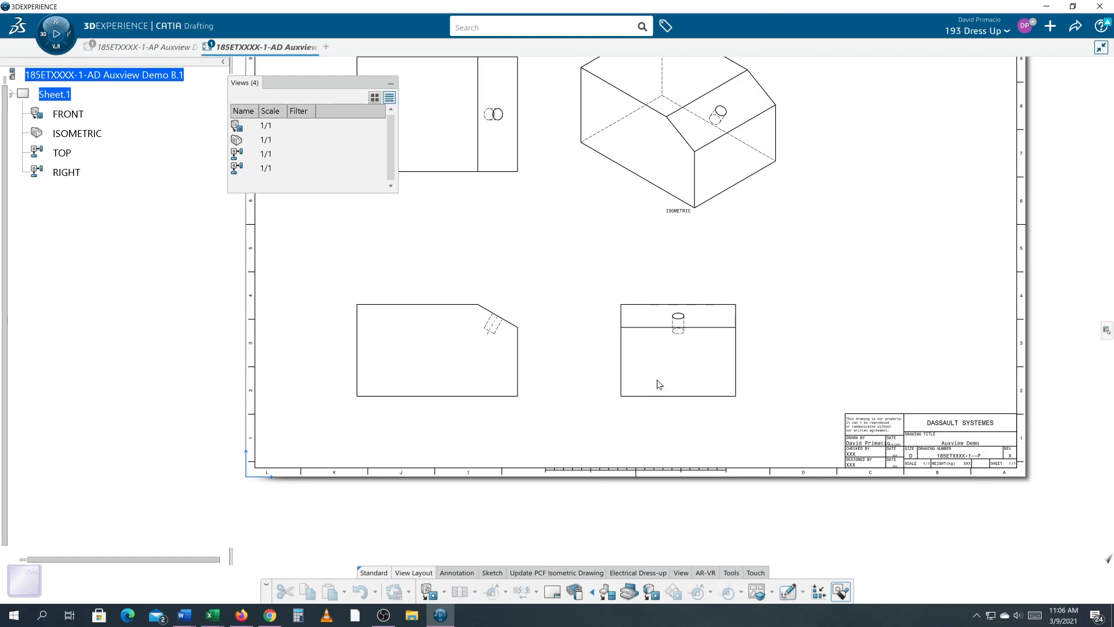
middle_drag(709, 412, 655, 498)
middle_drag(725, 374, 770, 351)
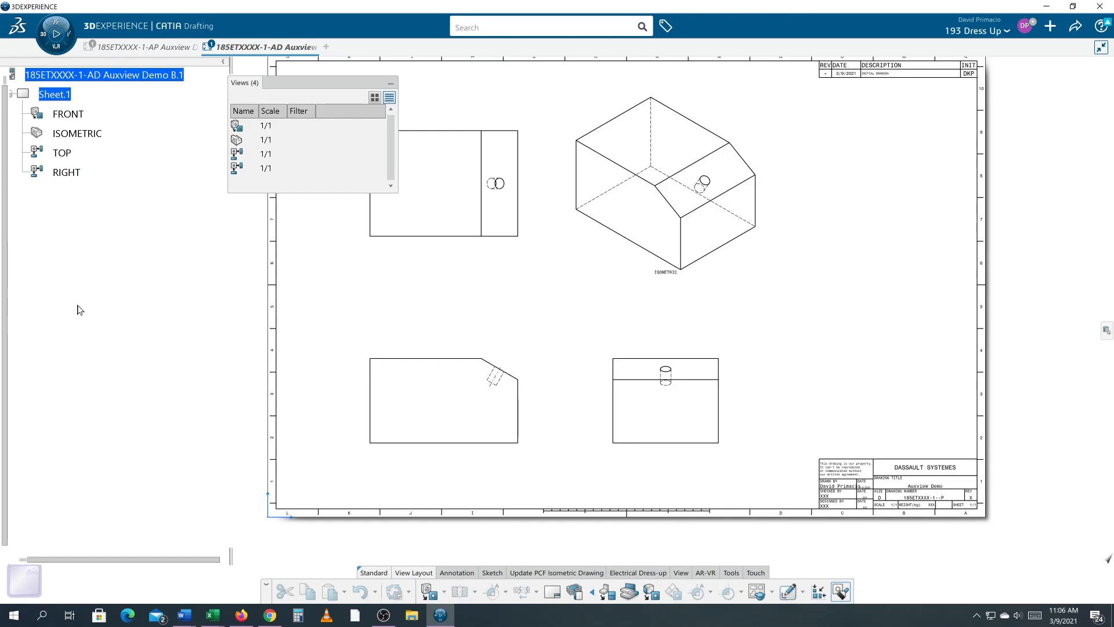
scroll(540, 410, up, 5)
mouse_move(570, 452)
middle_down()
mouse_move(505, 343)
mouse_move(515, 300)
mouse_move(605, 282)
middle_up()
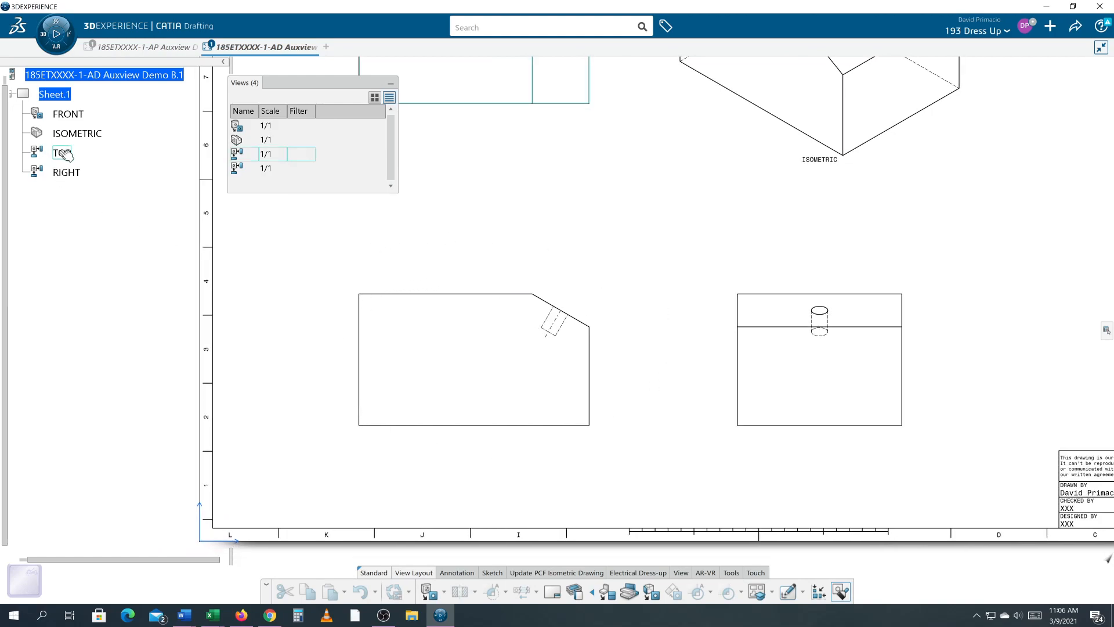
- Select the FRONT view in the drawing tree
click(67, 114)
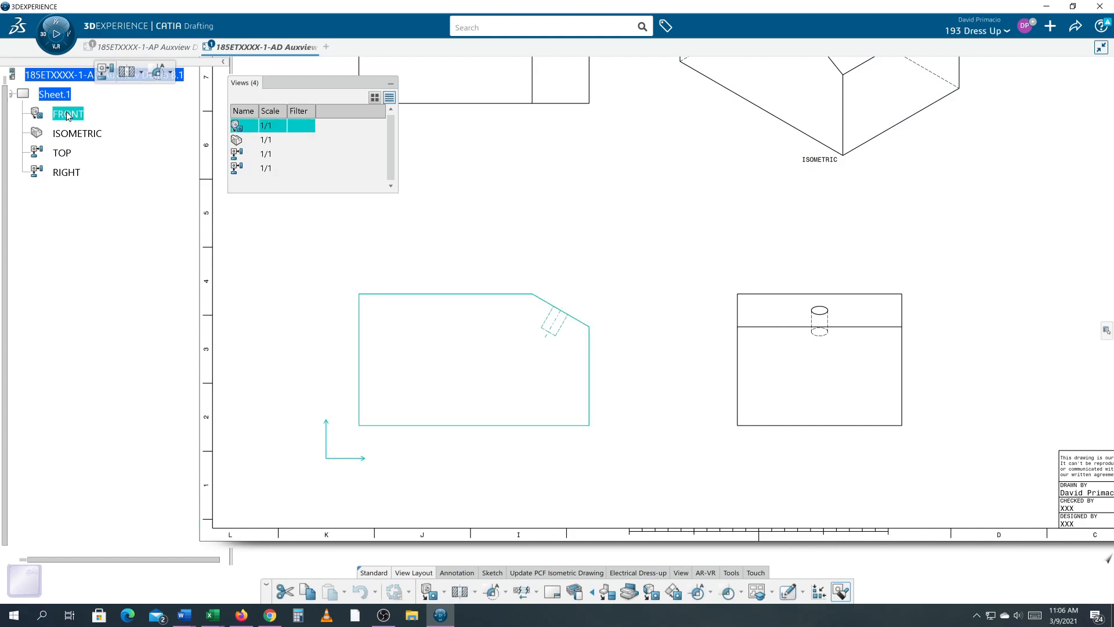
middle_drag(591, 435, 598, 466)
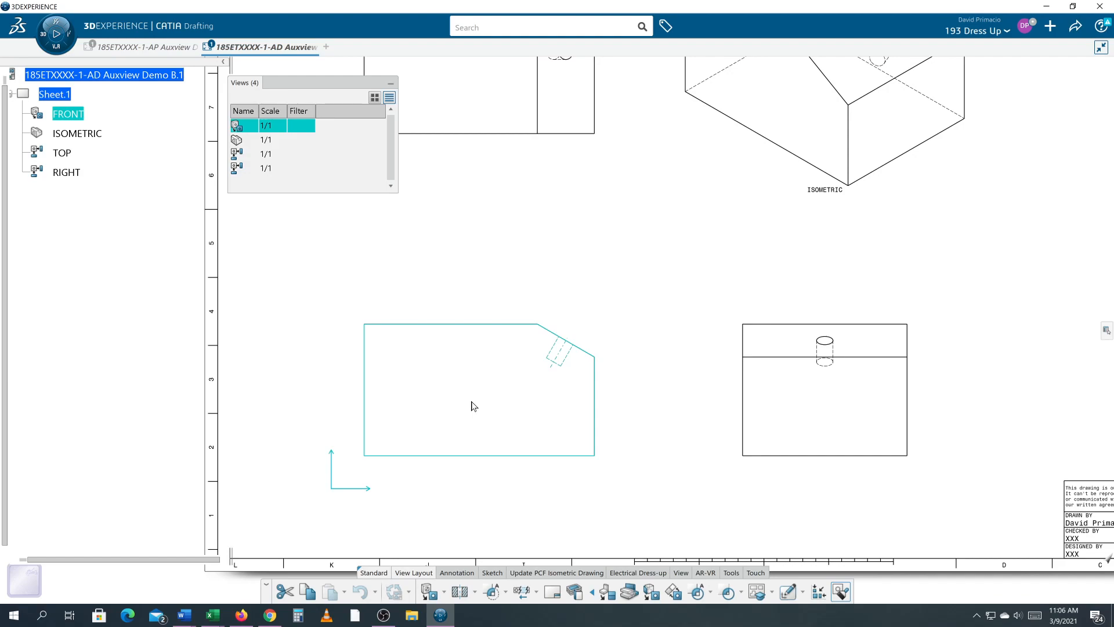
mouse_move(568, 388)
middle_down()
mouse_move(511, 432)
mouse_move(656, 470)
middle_up()
middle_drag(621, 430, 589, 353)
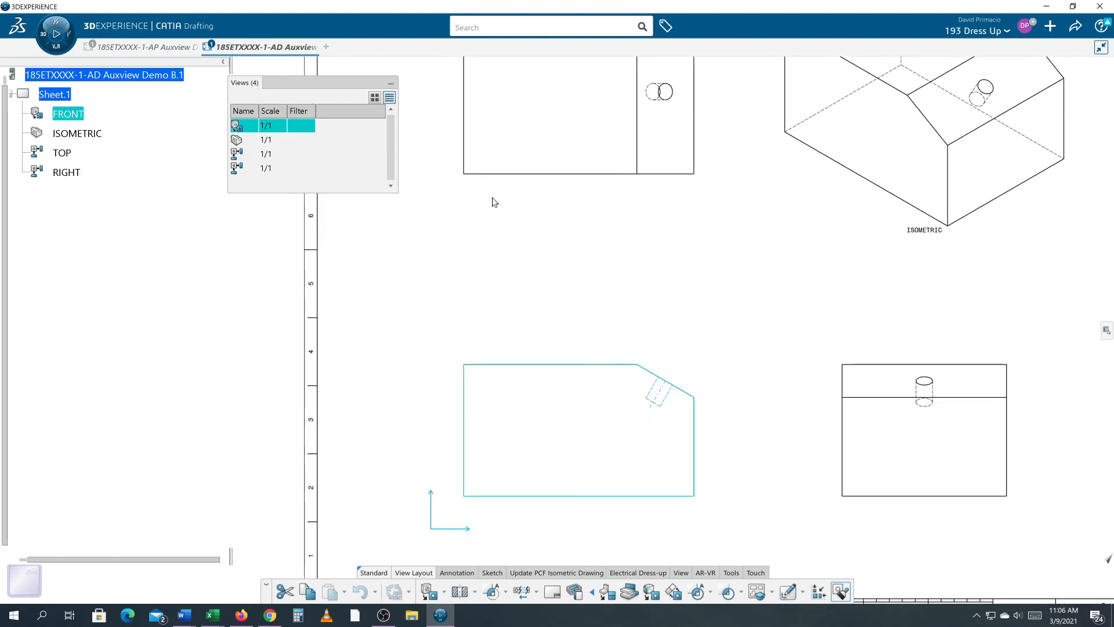
scroll(736, 368, down, 3)
scroll(664, 468, up, 2)
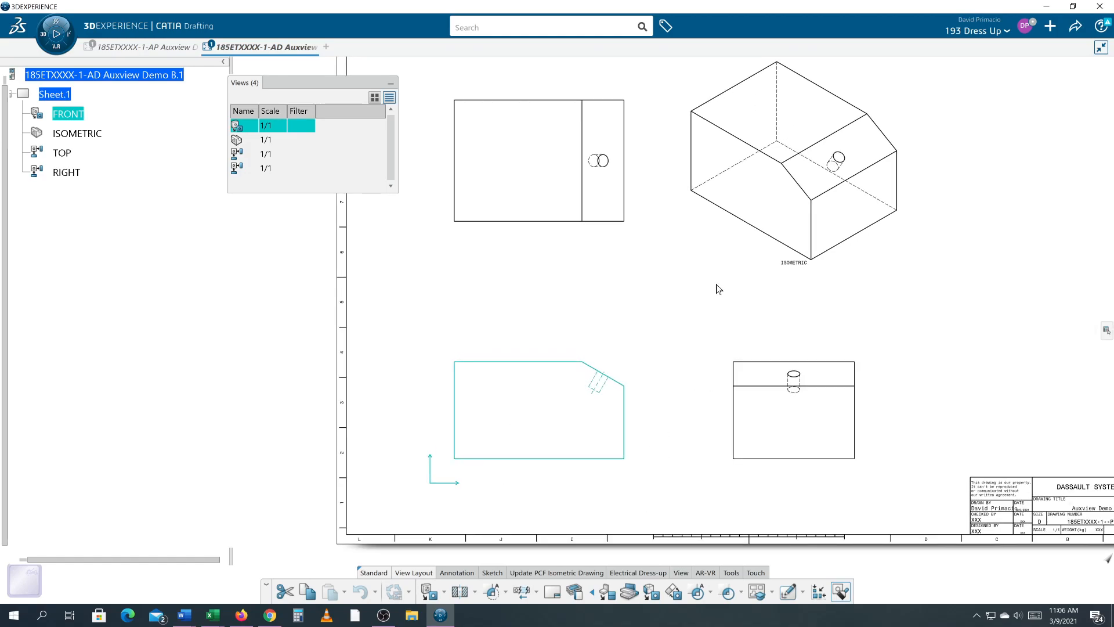
middle_drag(660, 432, 746, 363)
mouse_move(845, 435)
middle_down()
mouse_move(812, 411)
mouse_move(826, 416)
mouse_move(798, 379)
middle_up()
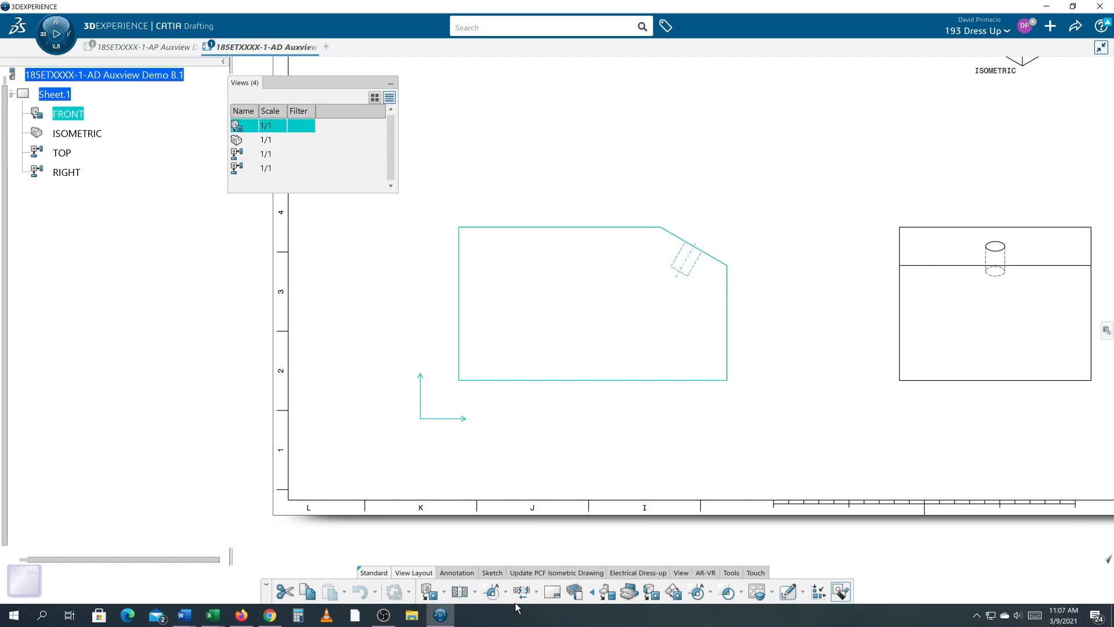
click(677, 596)
middle_drag(761, 348, 717, 401)
scroll(718, 400, up, 2)
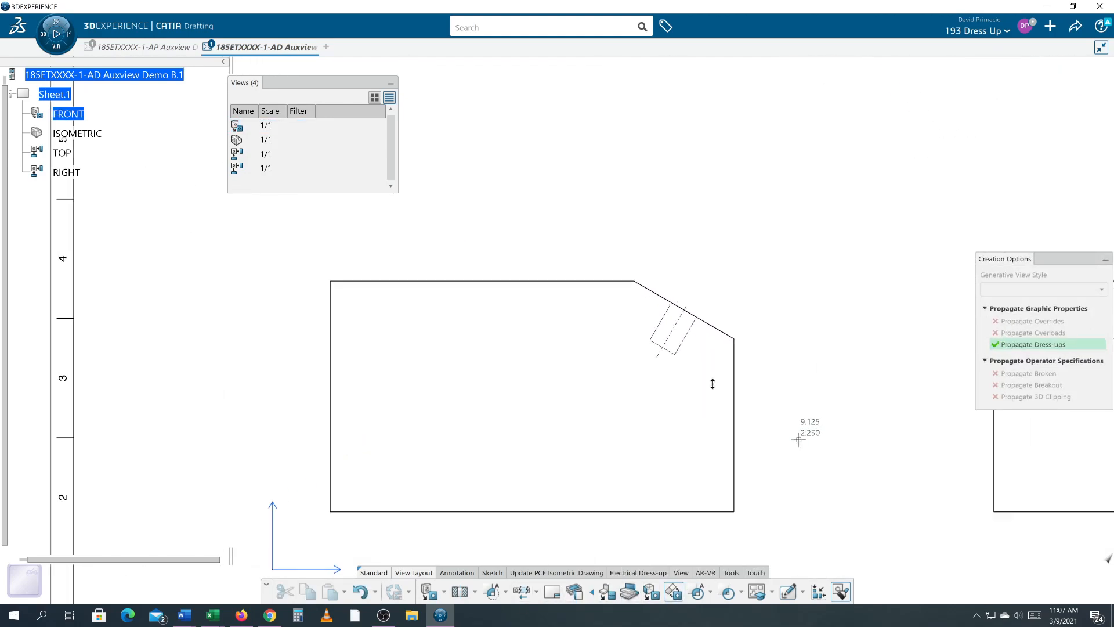
click(636, 281)
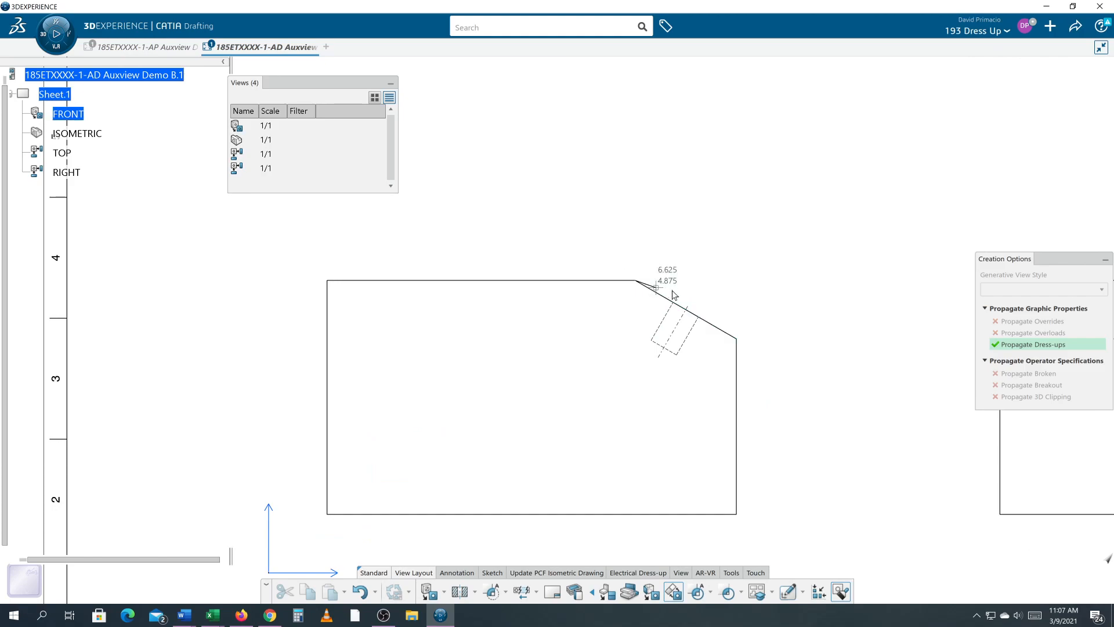
click(740, 340)
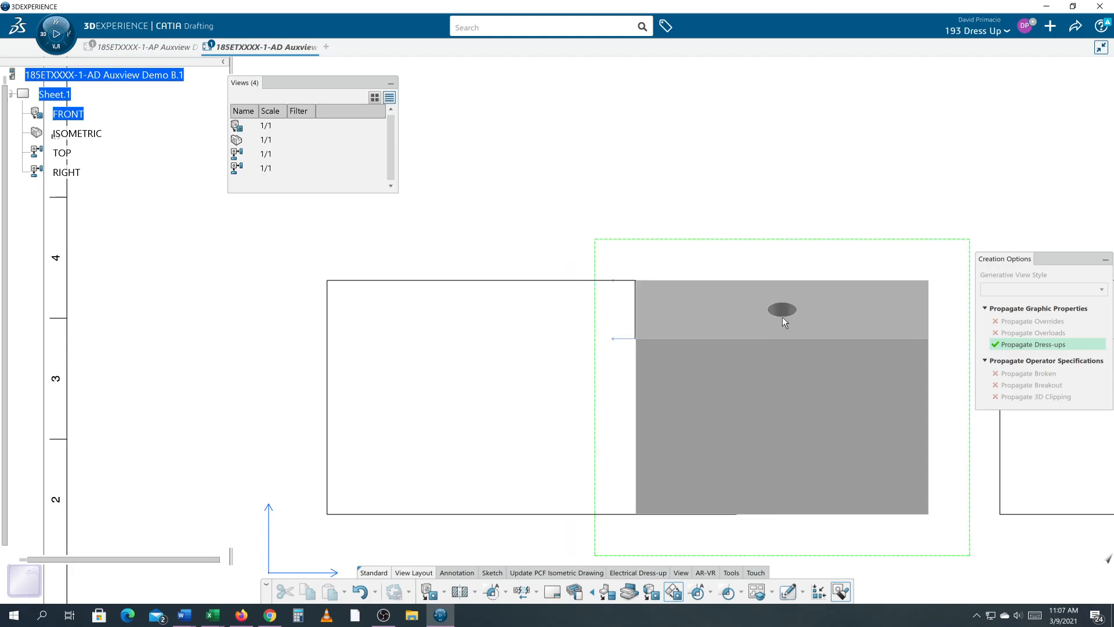
middle_drag(801, 146, 718, 243)
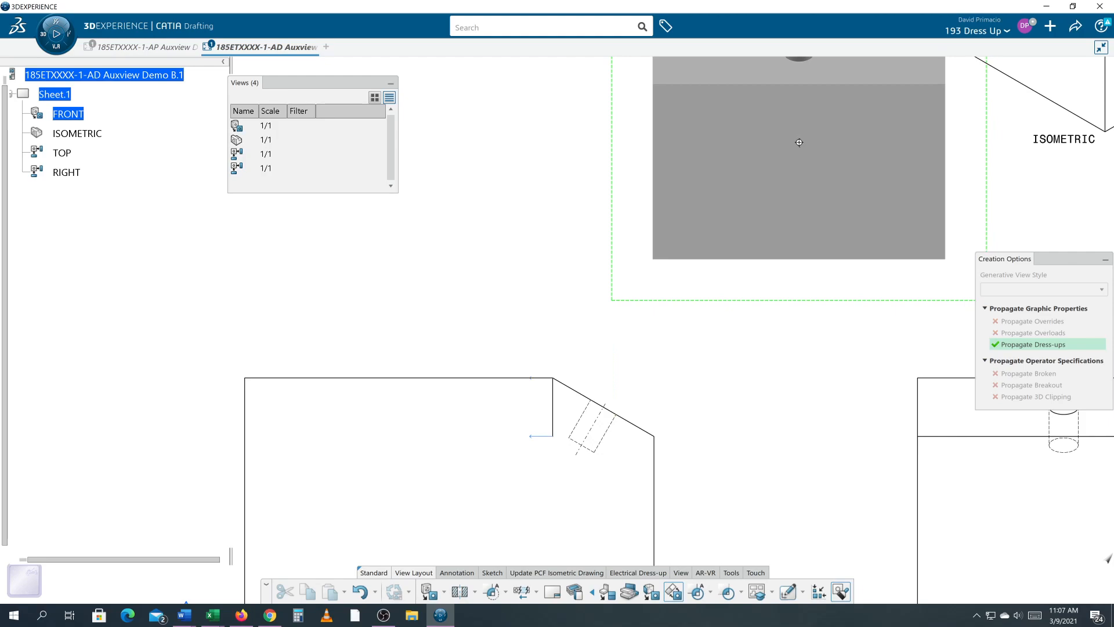
click(799, 142)
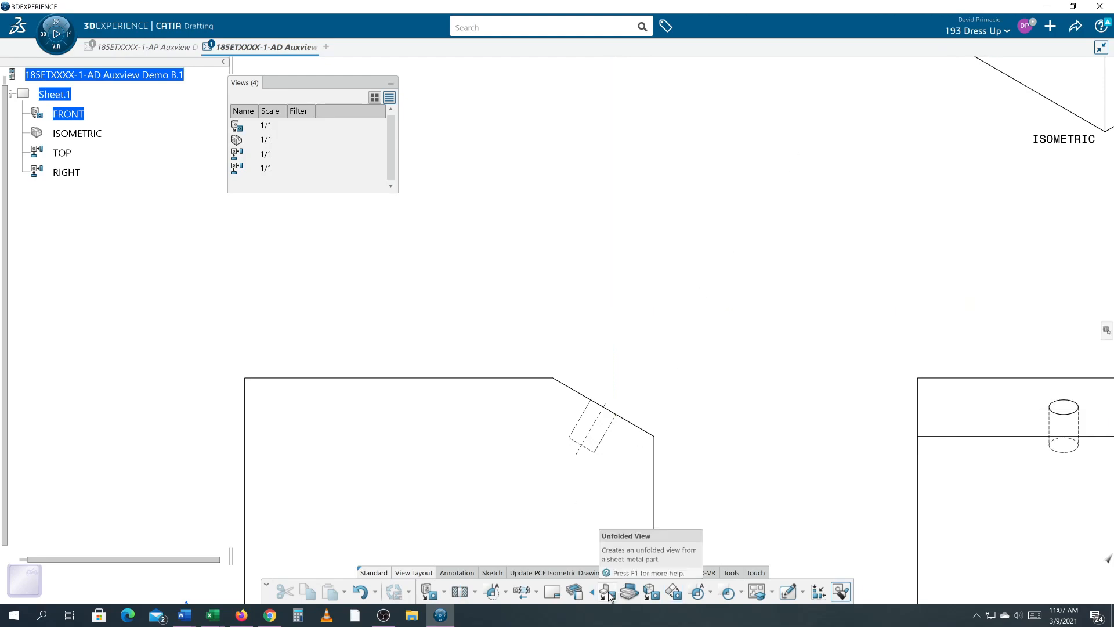
- Create an auxiliary view projected from the front view's sloped edge and place it above the front view
click(673, 591)
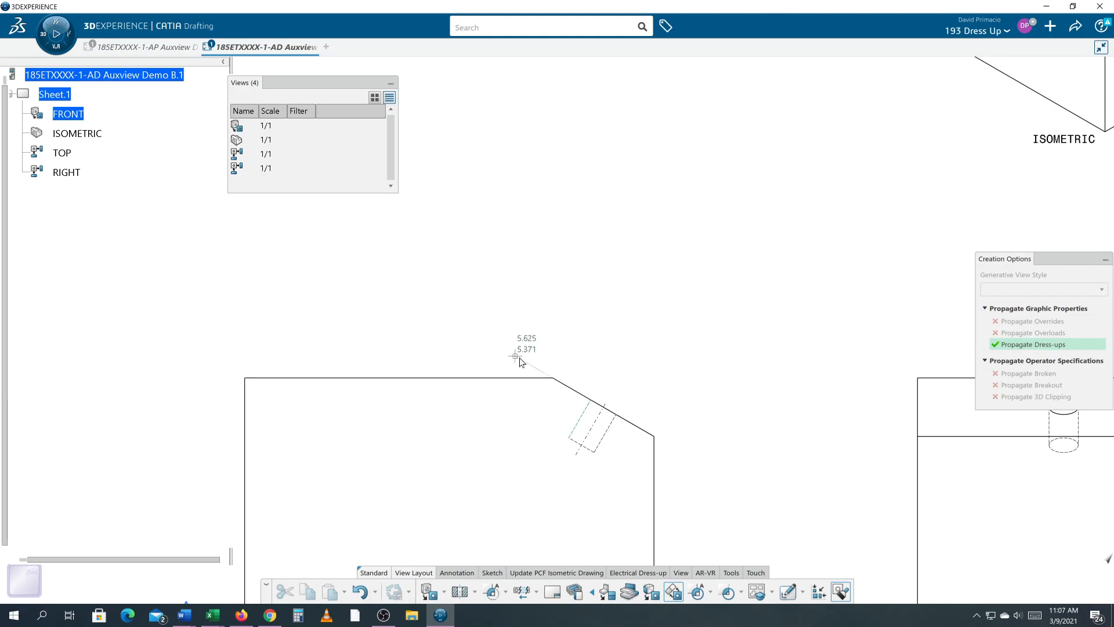
mouse_move(527, 373)
middle_down()
mouse_move(641, 319)
mouse_move(650, 283)
mouse_move(649, 274)
mouse_move(443, 249)
mouse_move(542, 229)
middle_up()
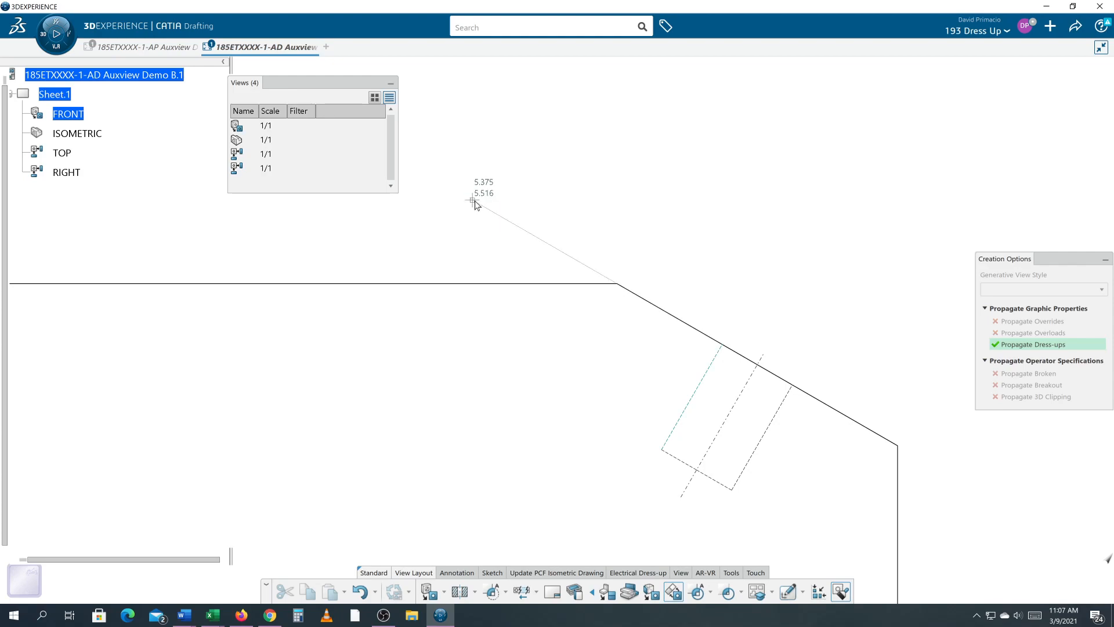
click(472, 200)
mouse_move(970, 420)
middle_down()
mouse_move(928, 368)
mouse_move(825, 366)
middle_up()
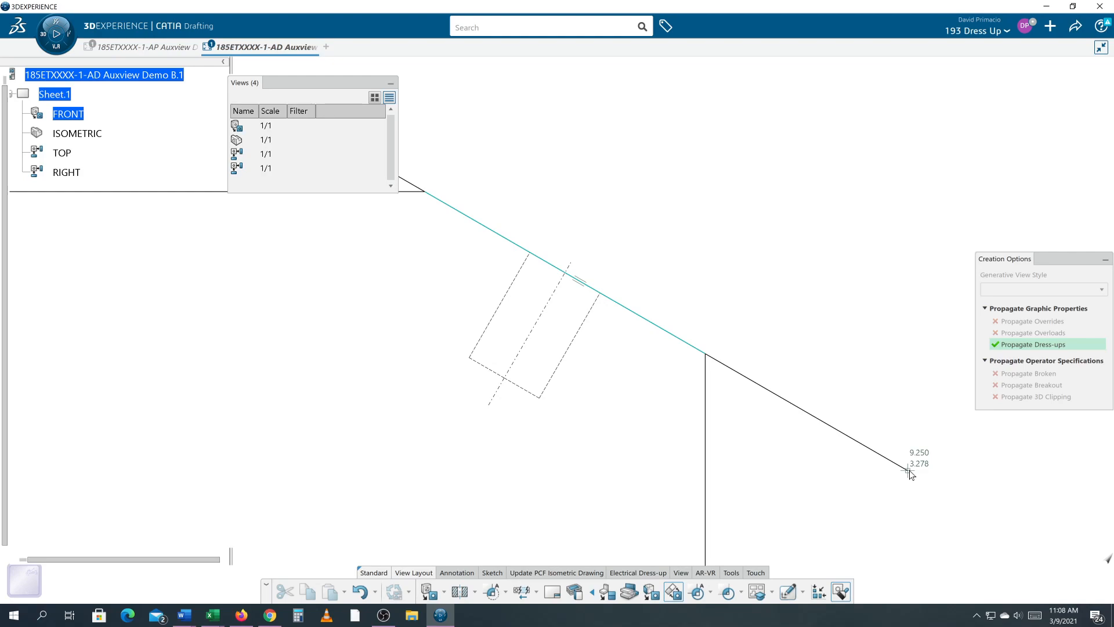
click(909, 469)
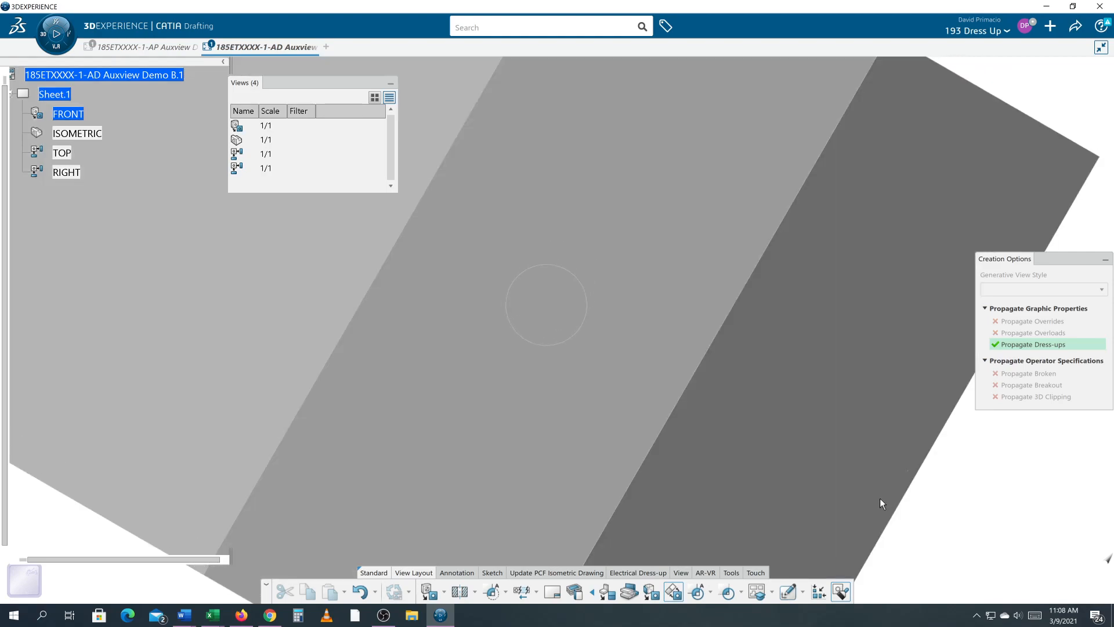
middle_drag(892, 324, 884, 391)
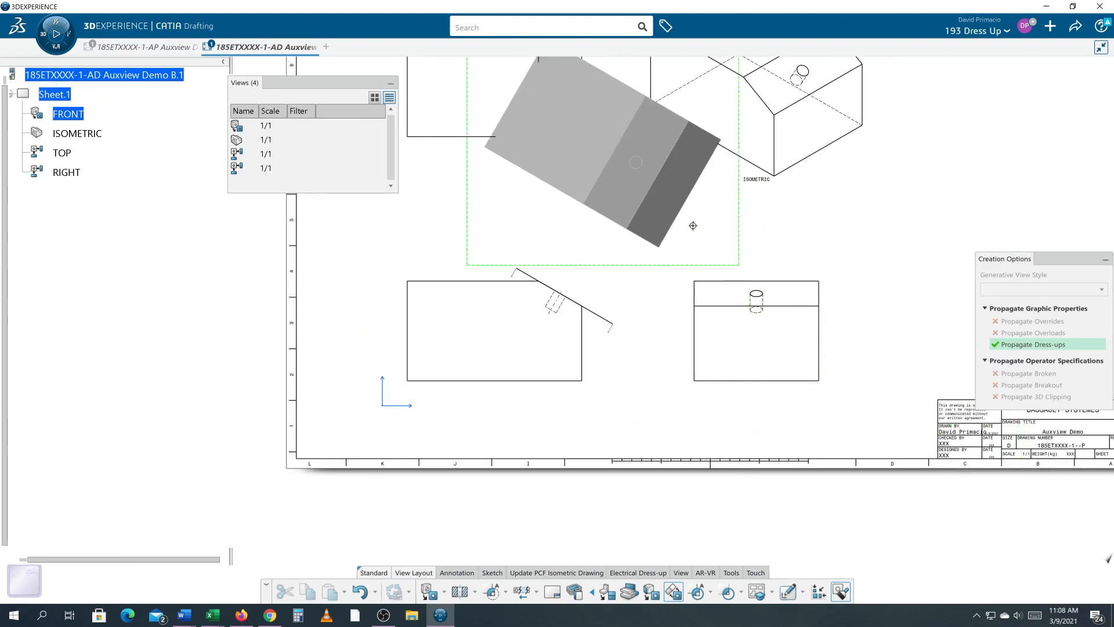
click(661, 254)
mouse_move(689, 378)
middle_down()
mouse_move(704, 386)
mouse_move(720, 344)
mouse_move(698, 452)
middle_up()
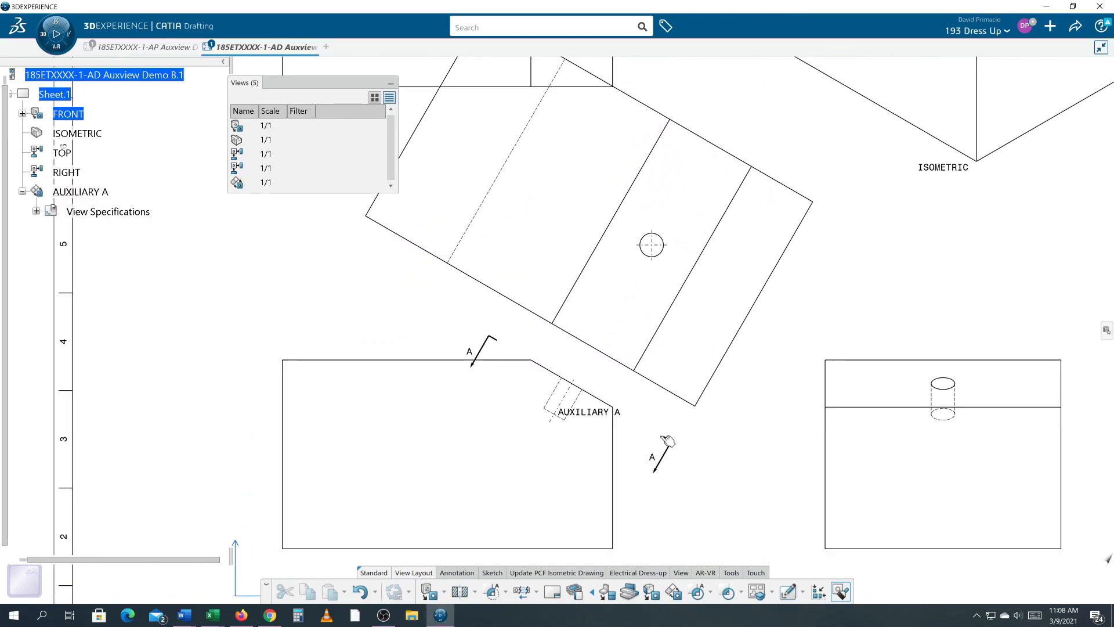
mouse_move(571, 360)
middle_down()
mouse_move(612, 391)
mouse_move(611, 381)
mouse_move(607, 399)
mouse_move(633, 423)
mouse_move(643, 389)
middle_up()
mouse_move(709, 486)
middle_down()
mouse_move(708, 443)
mouse_move(736, 423)
mouse_move(726, 451)
mouse_move(772, 492)
middle_up()
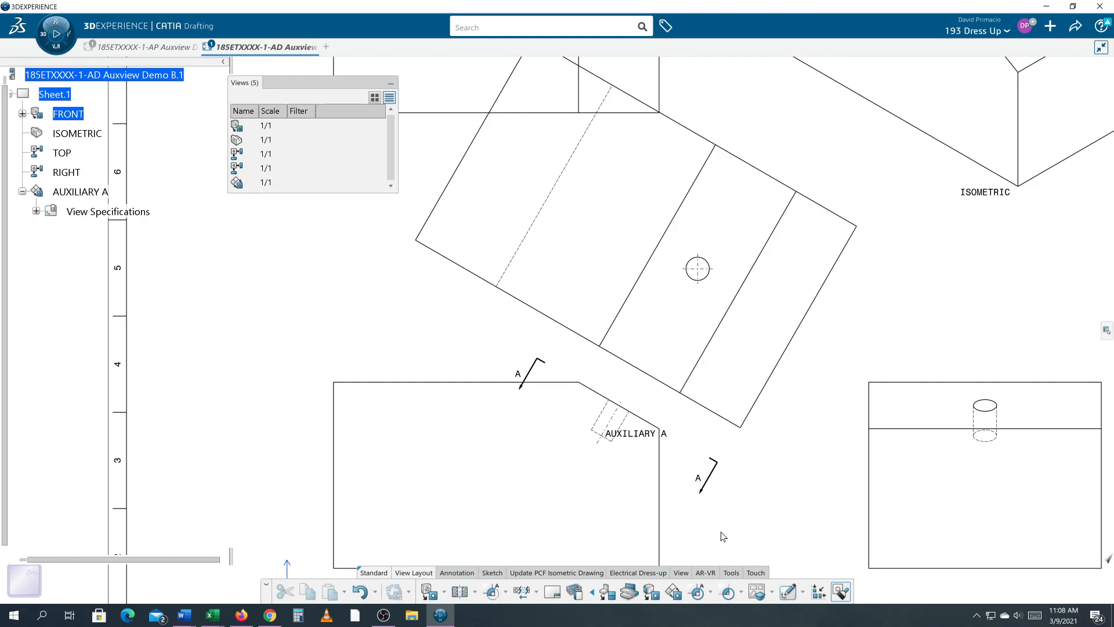
click(520, 593)
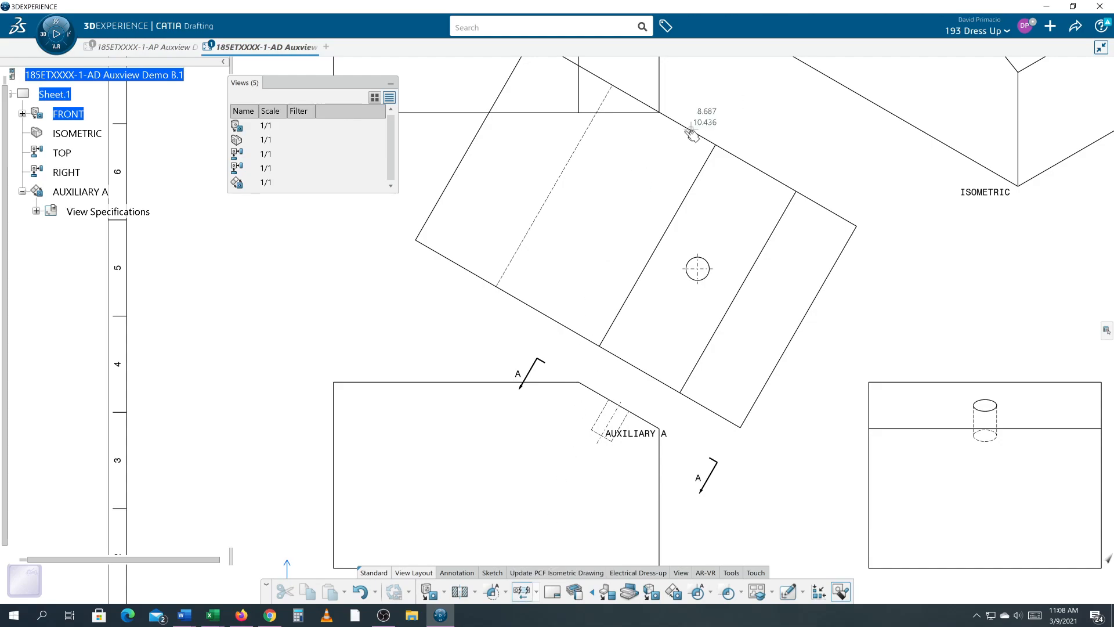
click(581, 258)
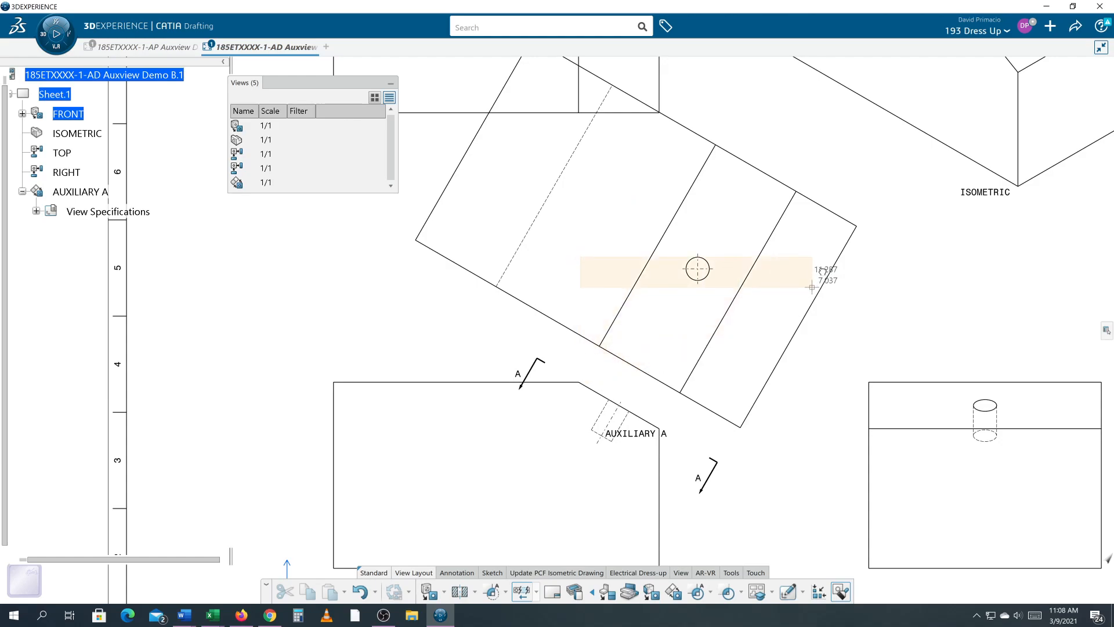
click(537, 593)
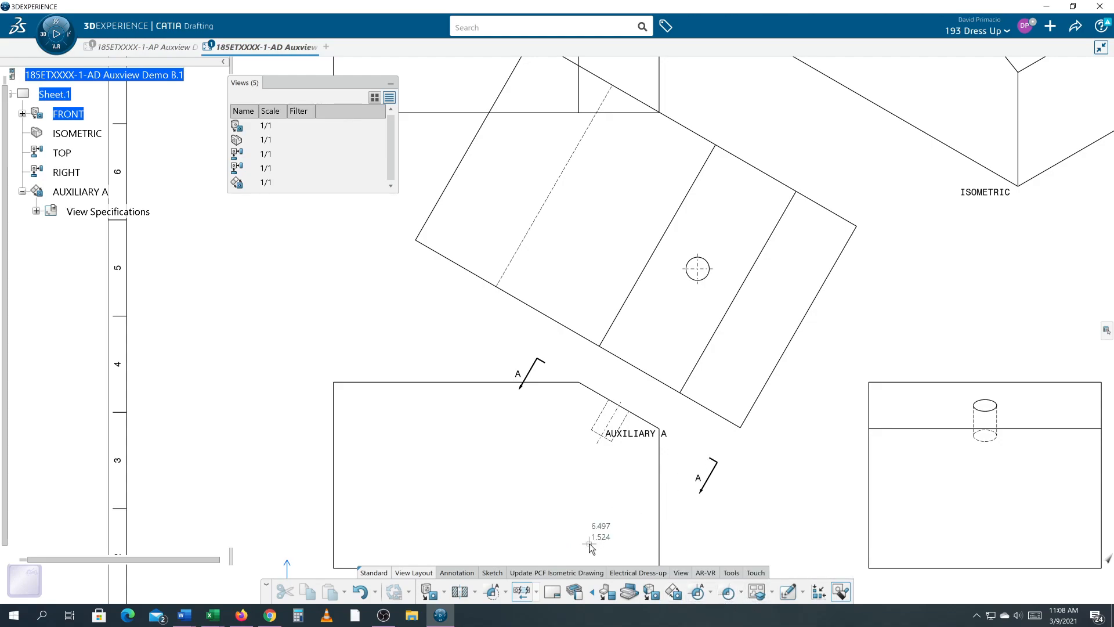
click(383, 614)
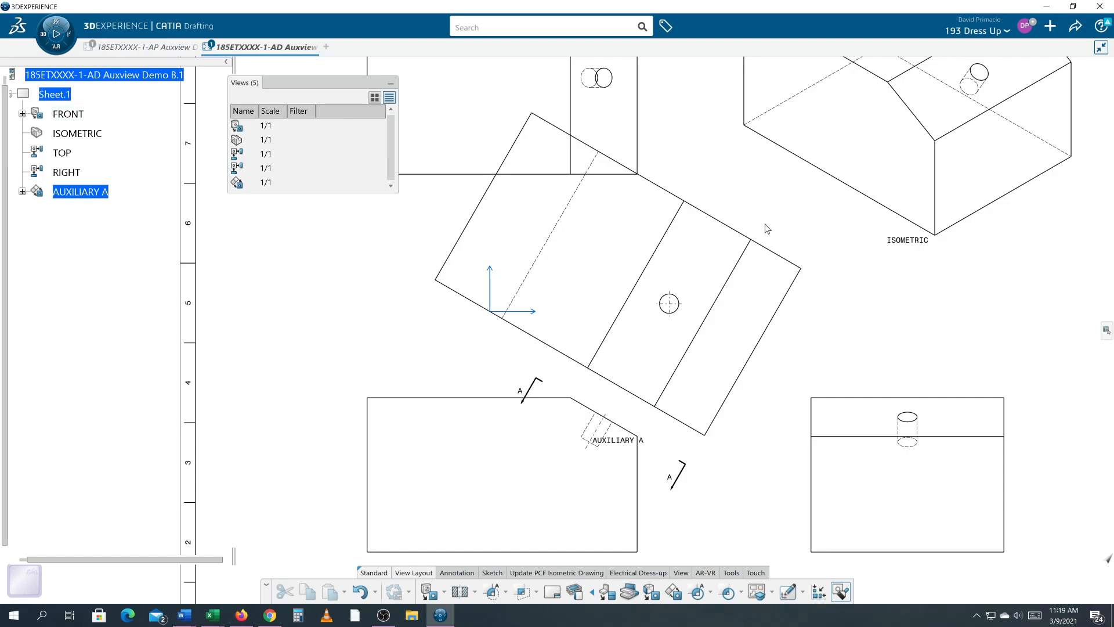
- Clip the auxiliary view with a polygonal Clipping View Profile drawn around the sloped face and its hole
middle_drag(675, 389, 727, 372)
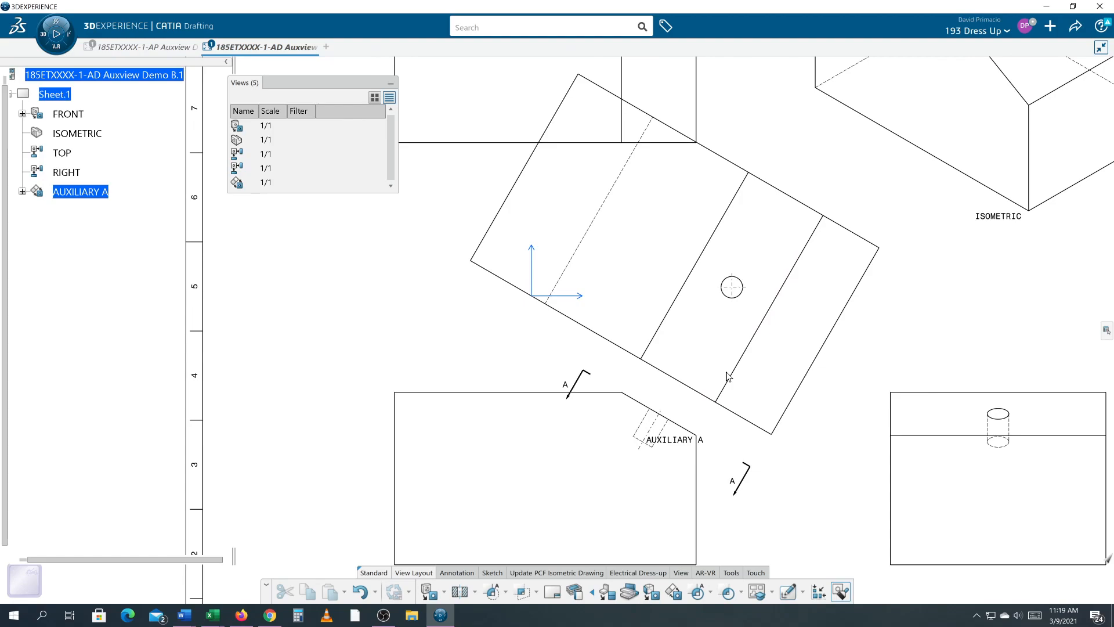
middle_drag(673, 407, 660, 407)
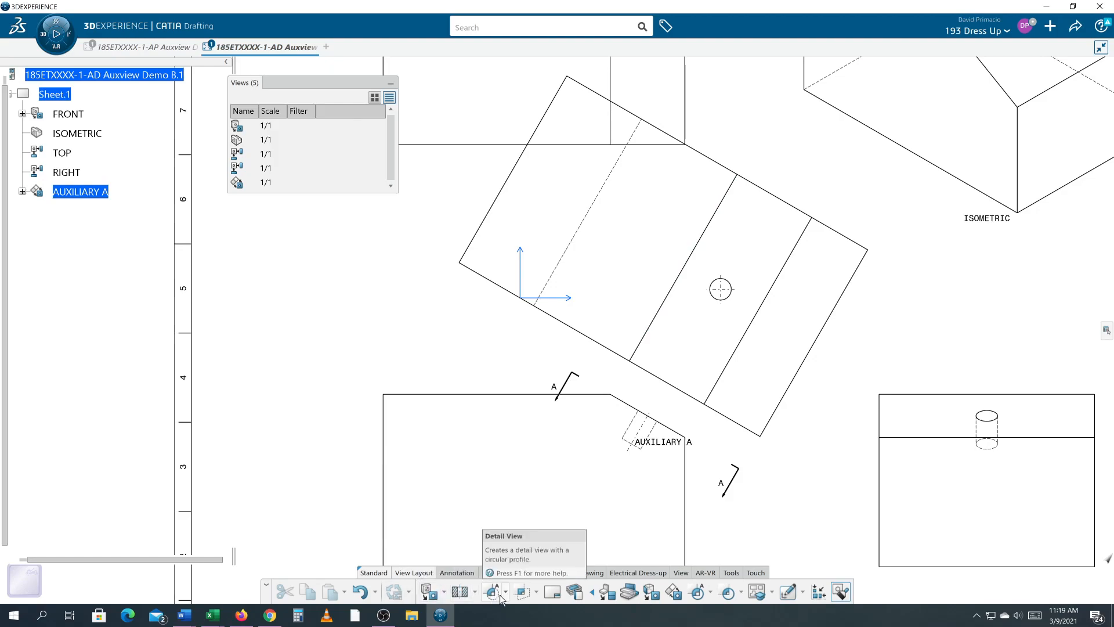
click(537, 591)
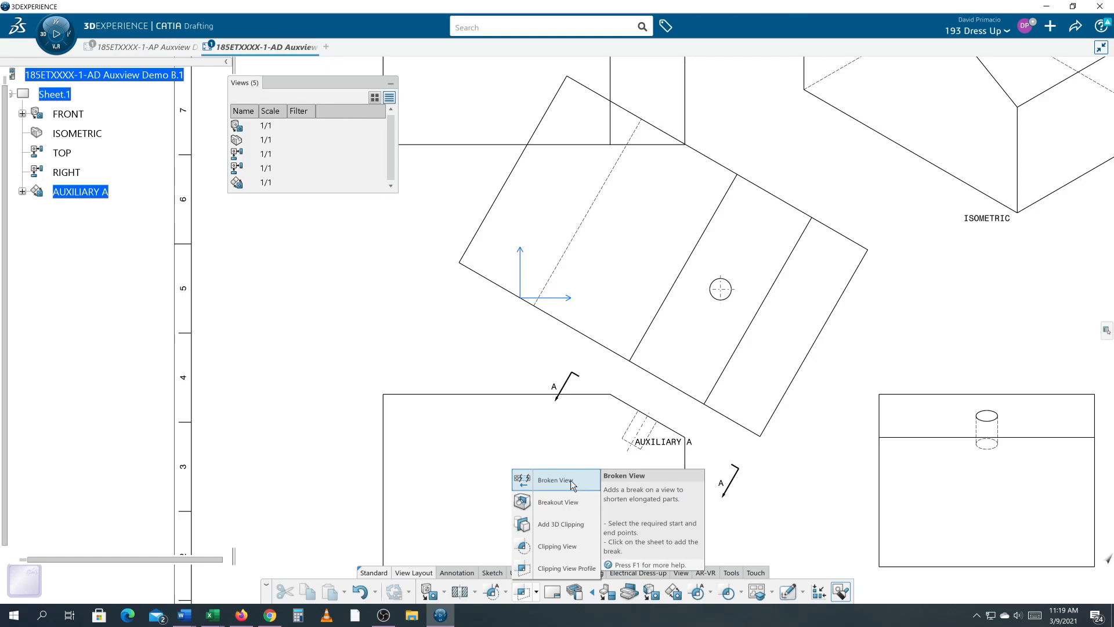
click(561, 572)
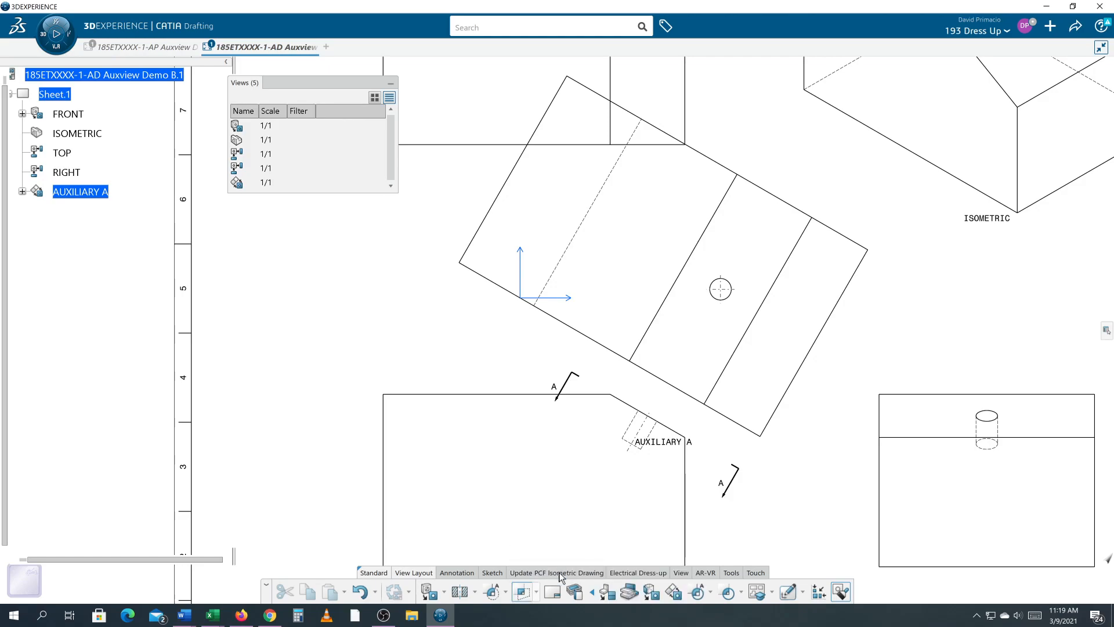
click(665, 255)
click(633, 281)
click(617, 330)
click(596, 350)
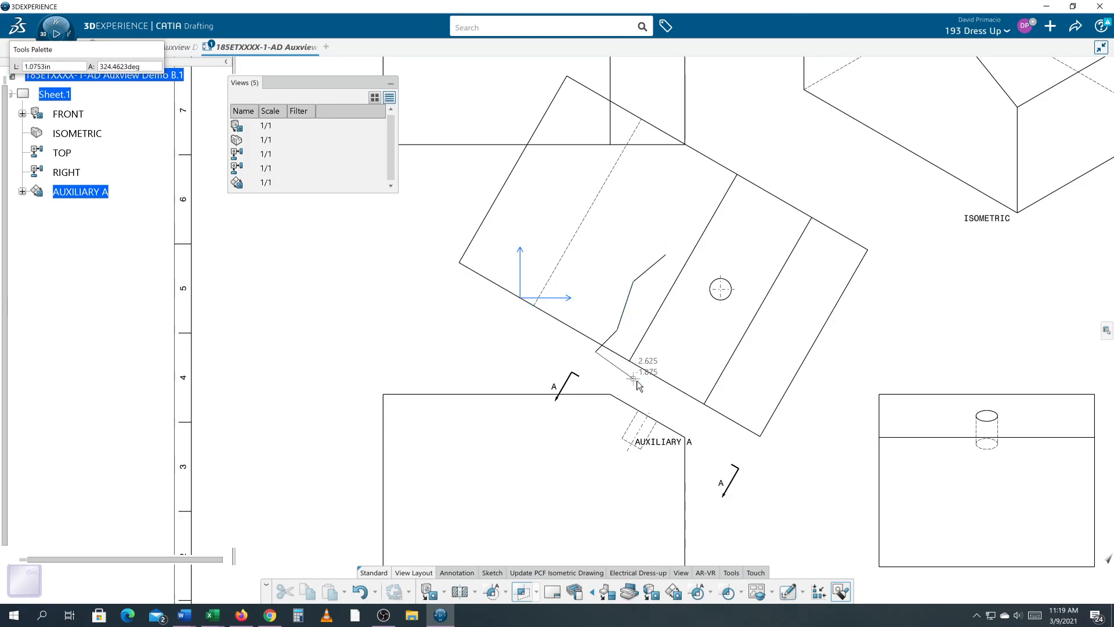
click(723, 435)
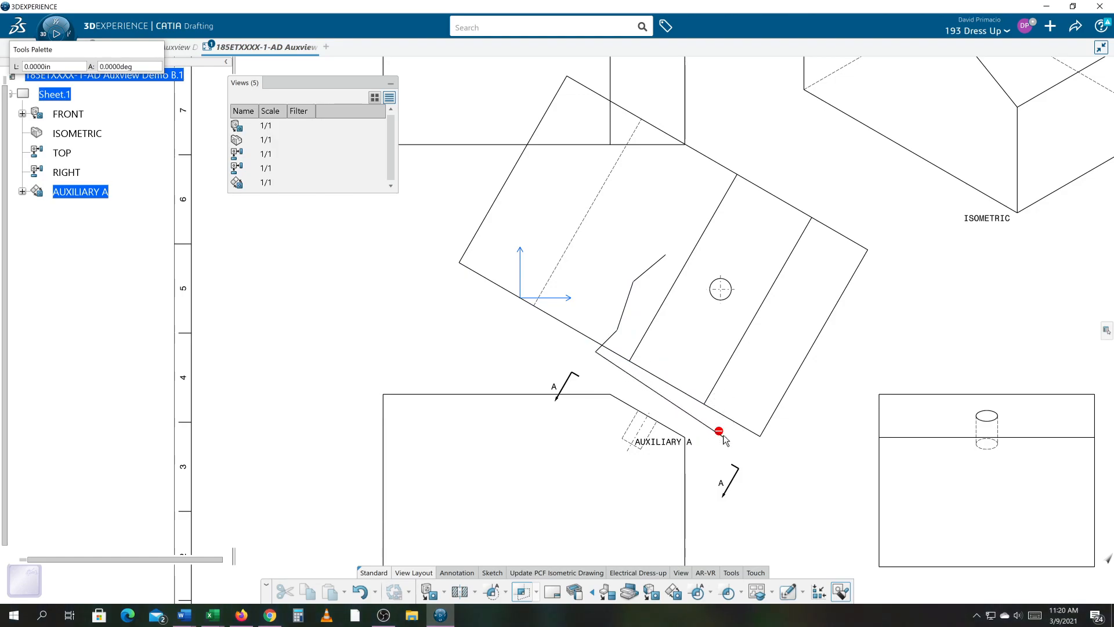
click(730, 395)
click(753, 382)
click(756, 359)
click(779, 330)
click(790, 292)
click(811, 276)
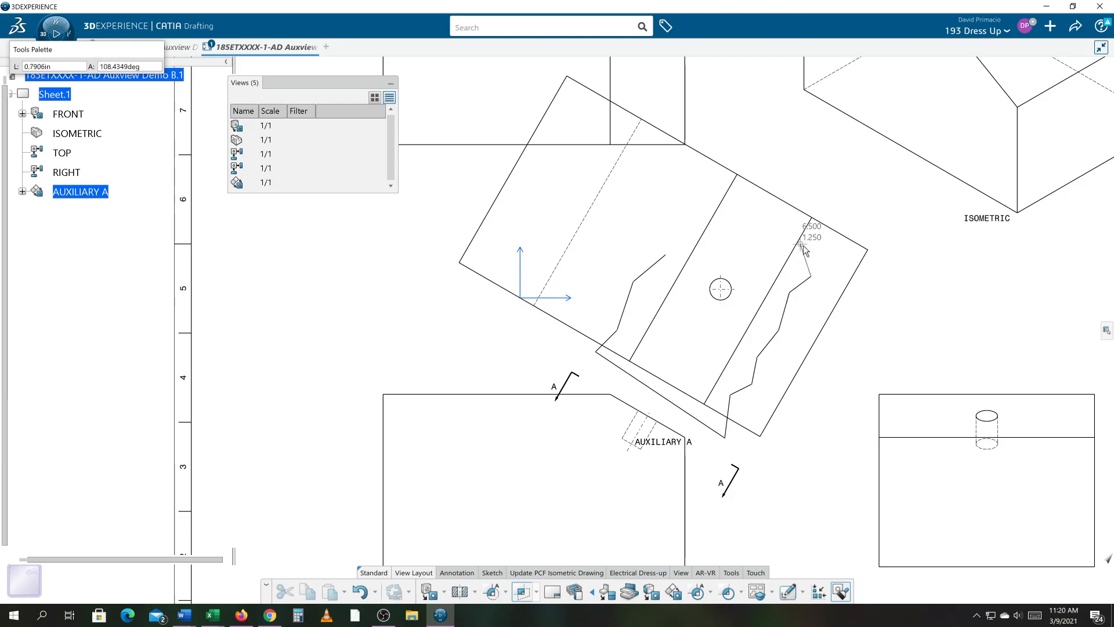
click(811, 244)
click(843, 222)
click(741, 148)
click(699, 173)
click(705, 184)
click(676, 211)
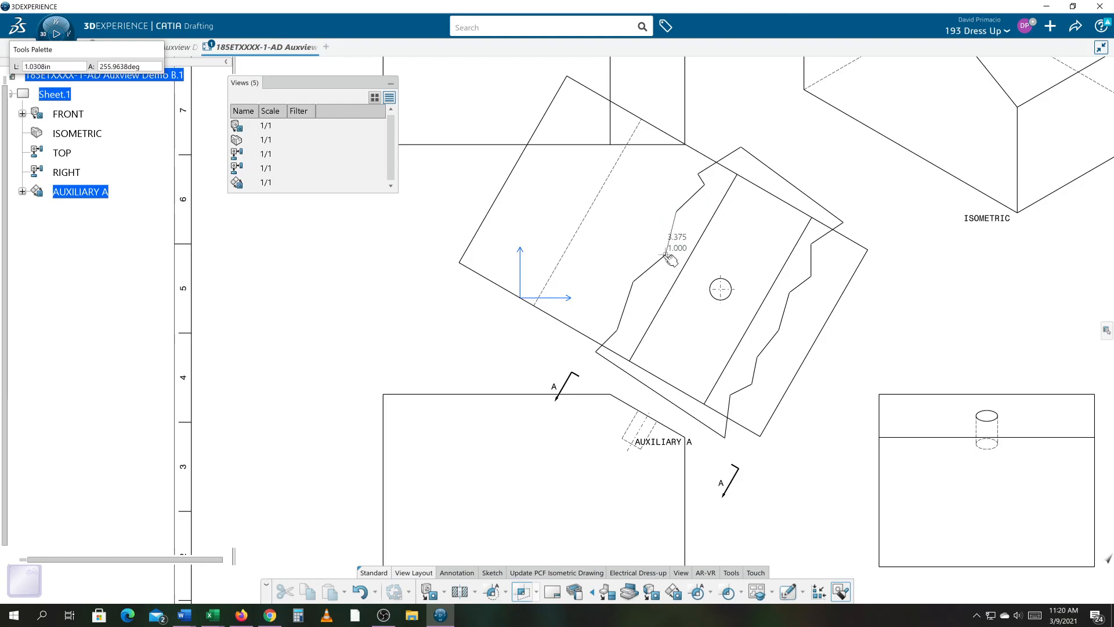
click(666, 254)
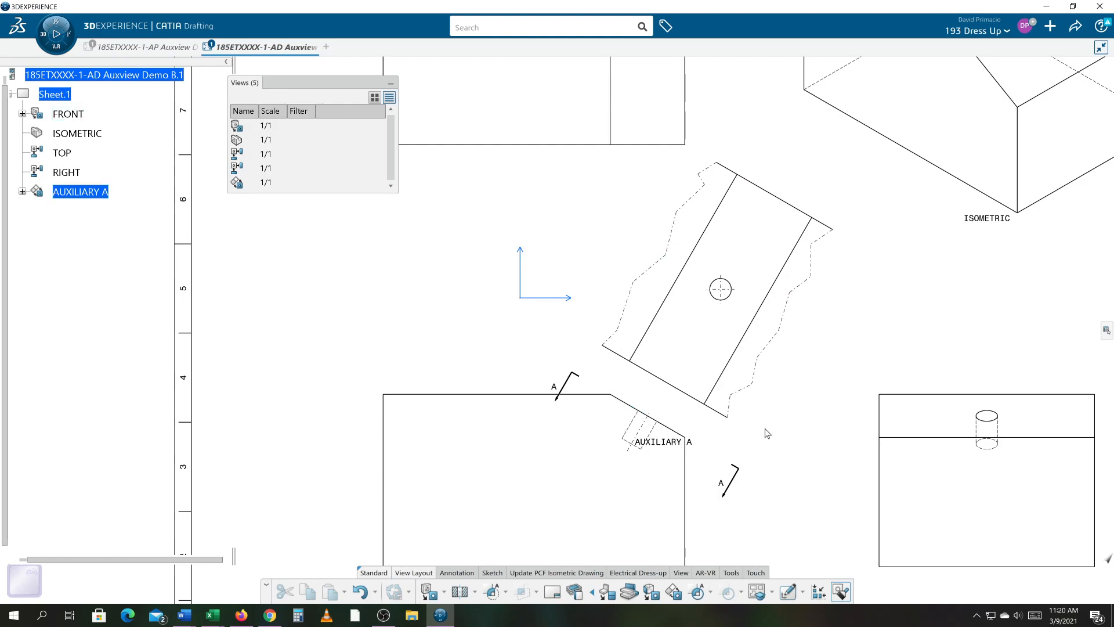
- Add a center line with reference to the hole, oriented by the sloped face's lower edge
scroll(751, 406, up, 3)
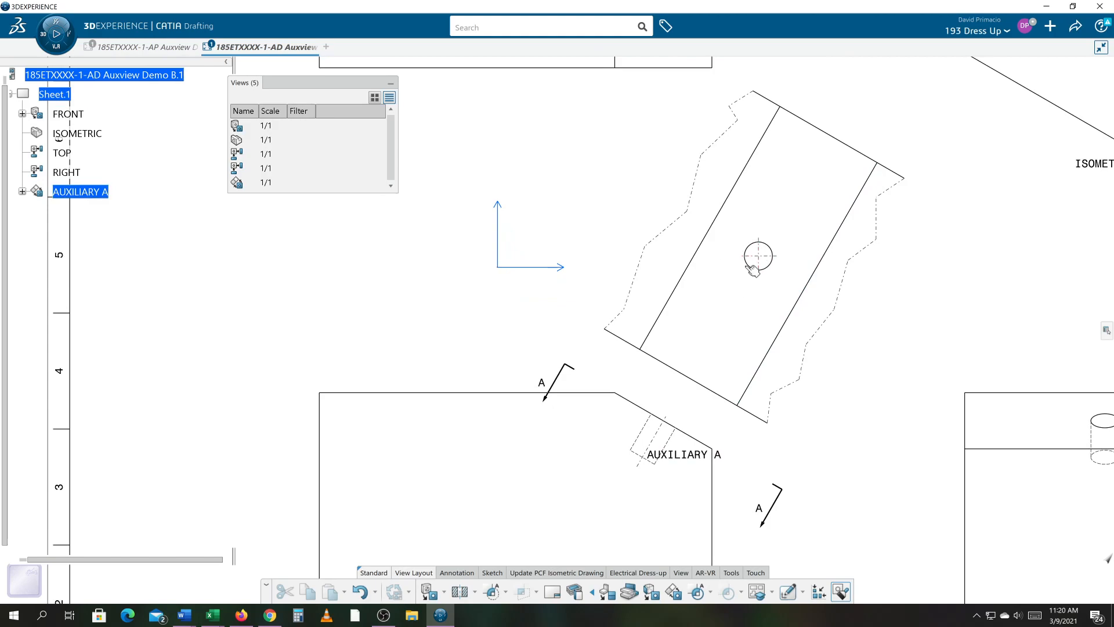
scroll(766, 398, up, 3)
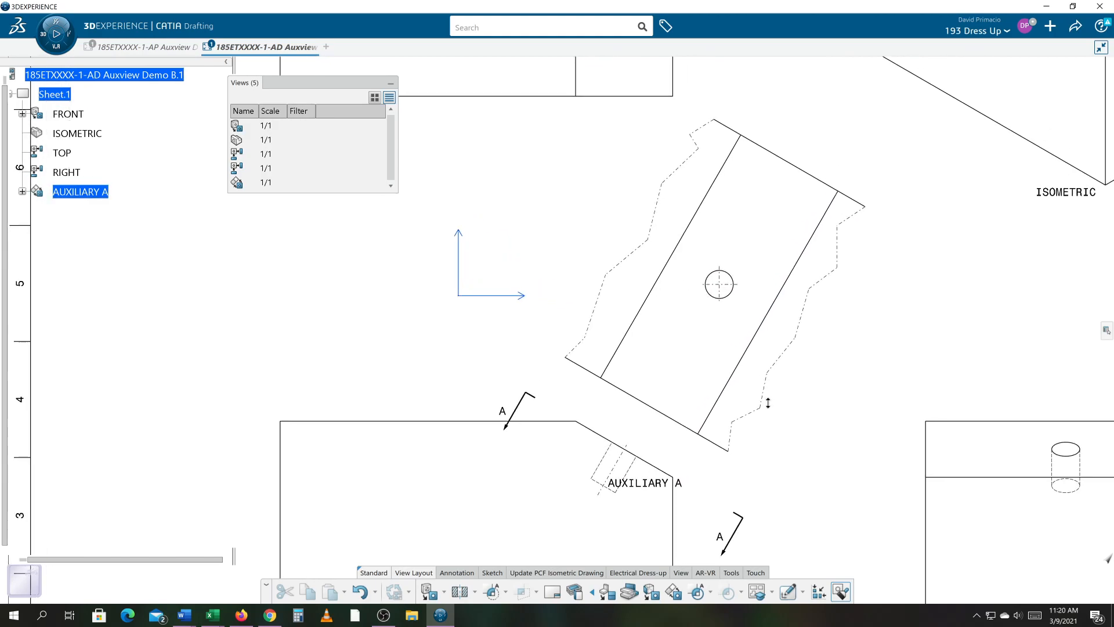
middle_drag(808, 326, 756, 352)
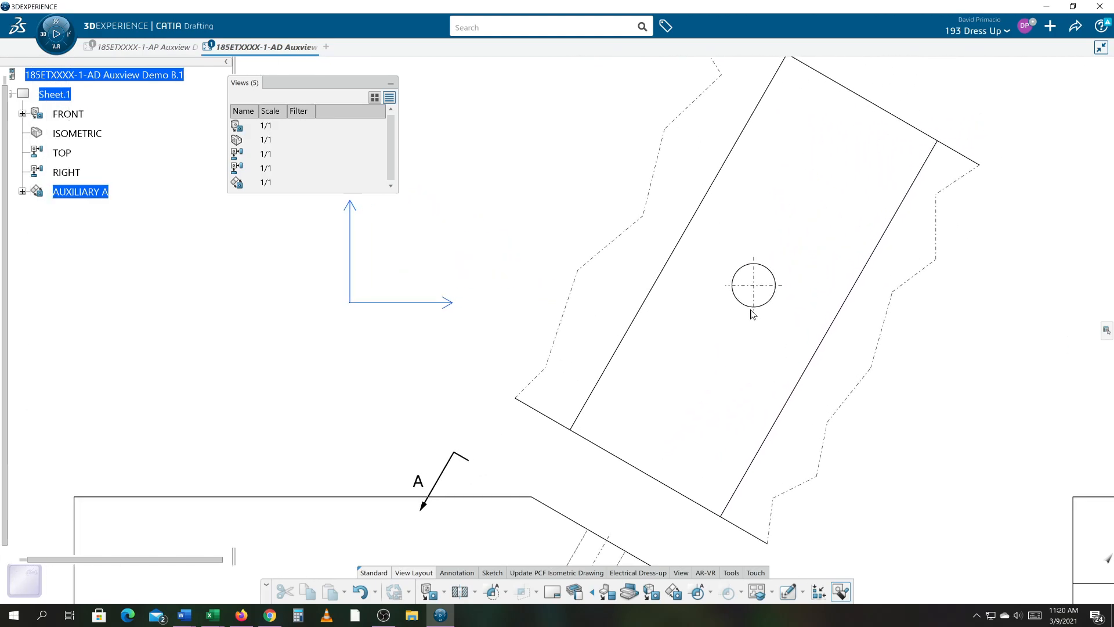
scroll(860, 395, down, 5)
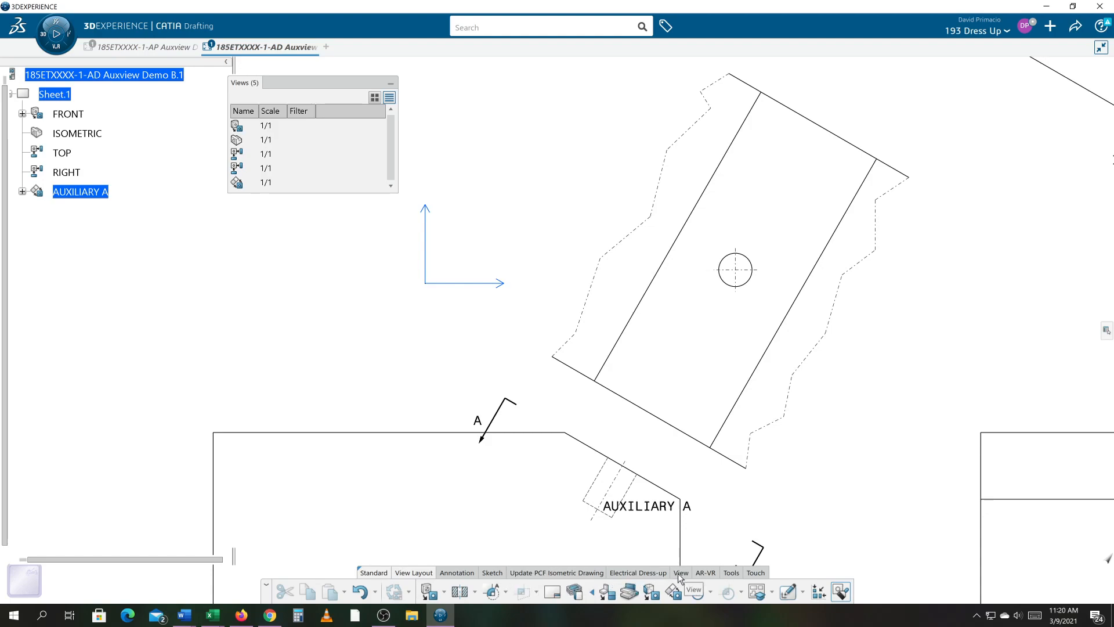
click(496, 573)
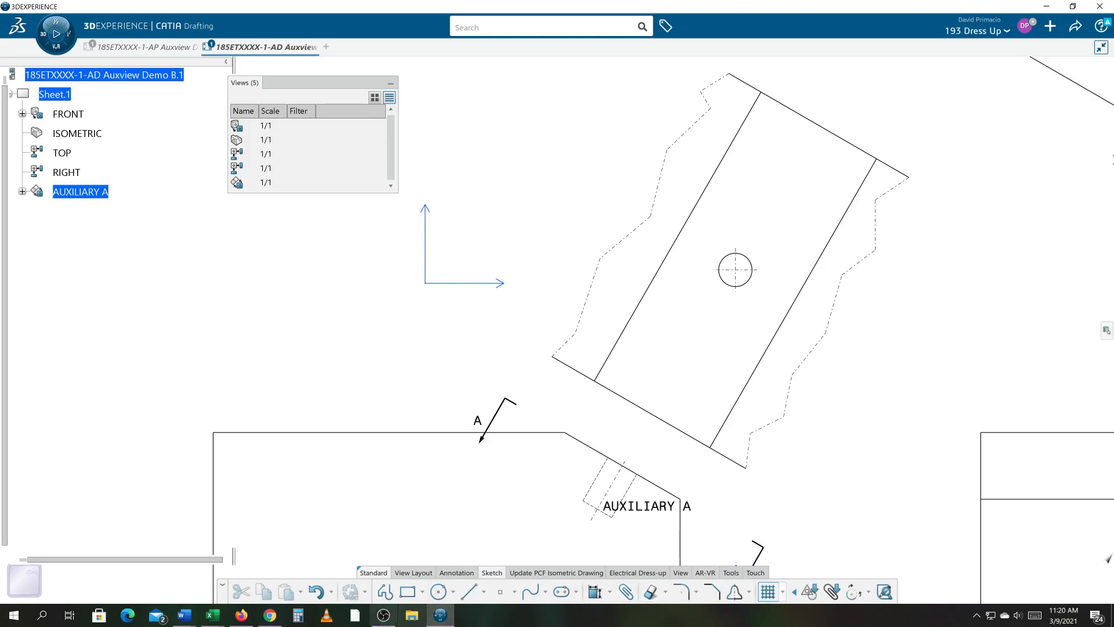
click(383, 615)
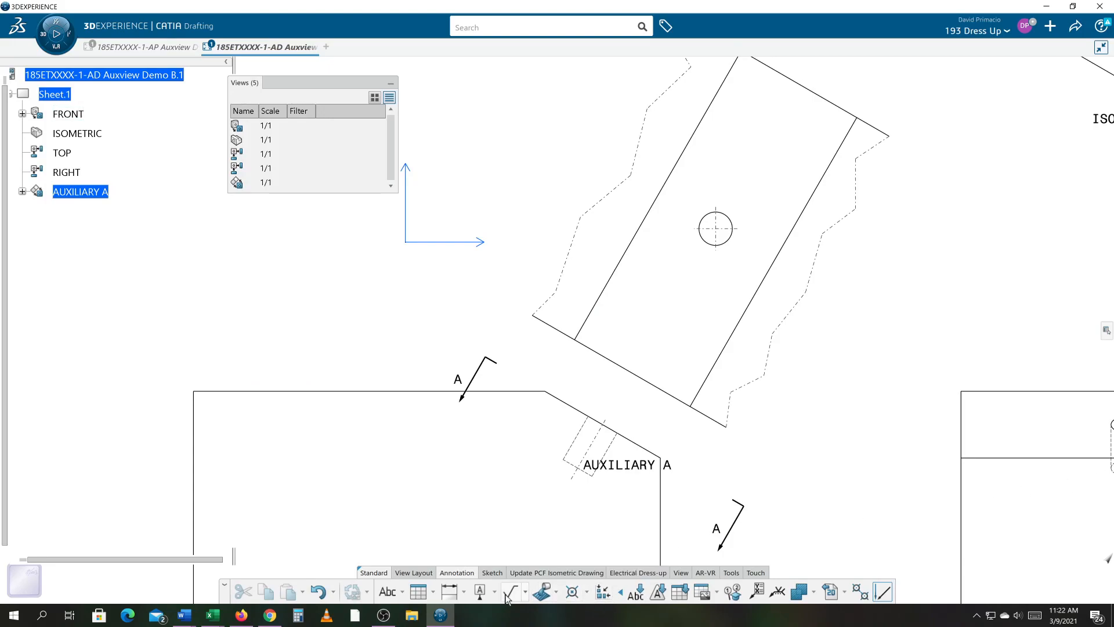
click(586, 592)
click(718, 229)
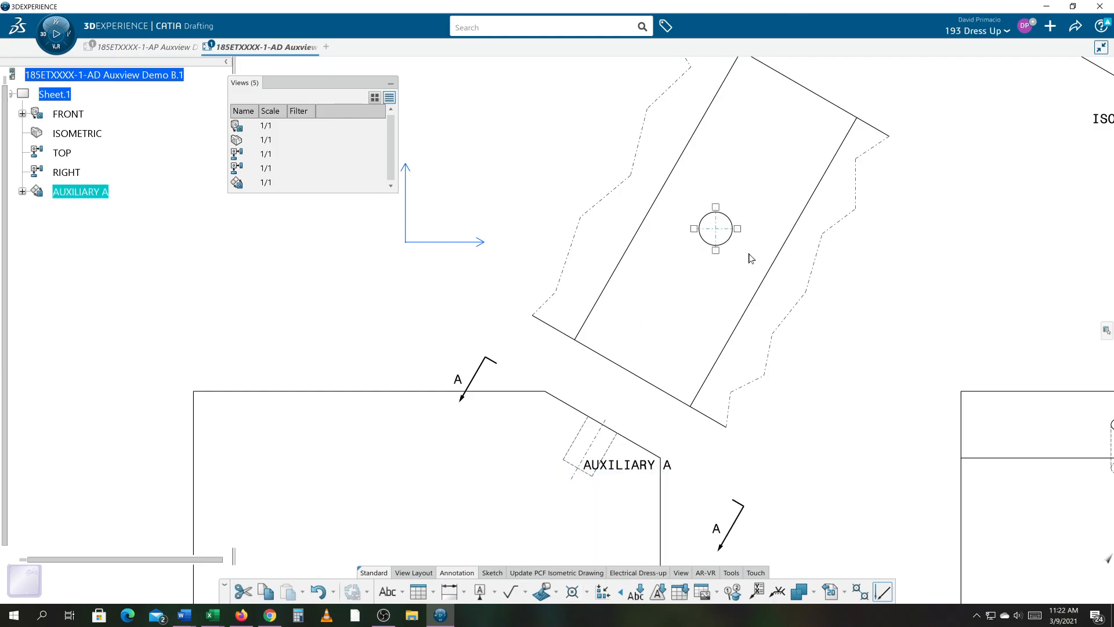
key(Escape)
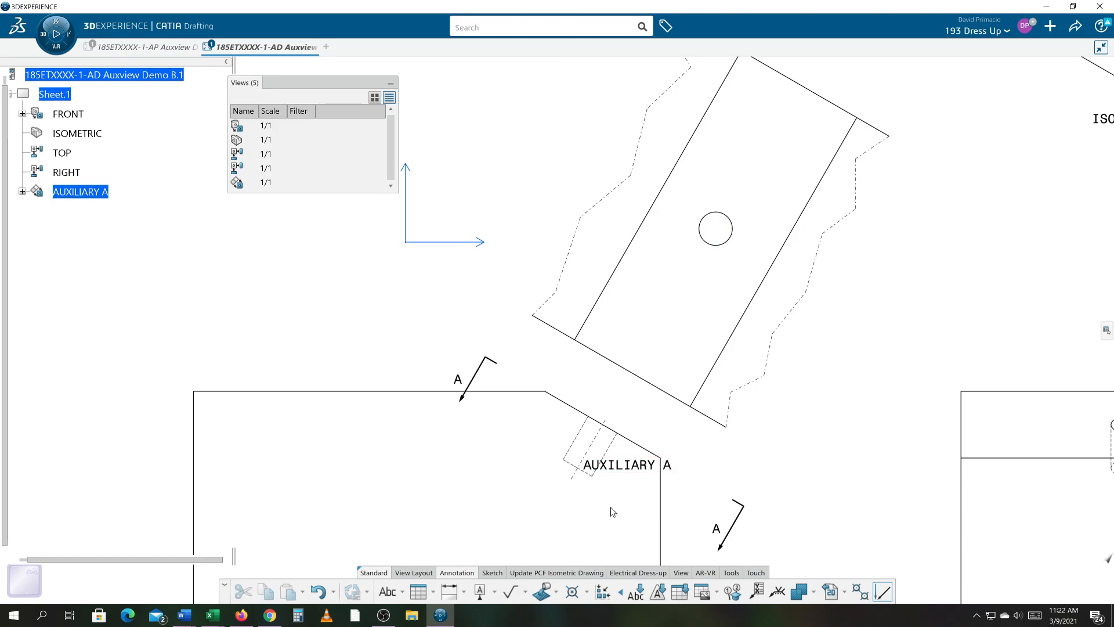
click(587, 592)
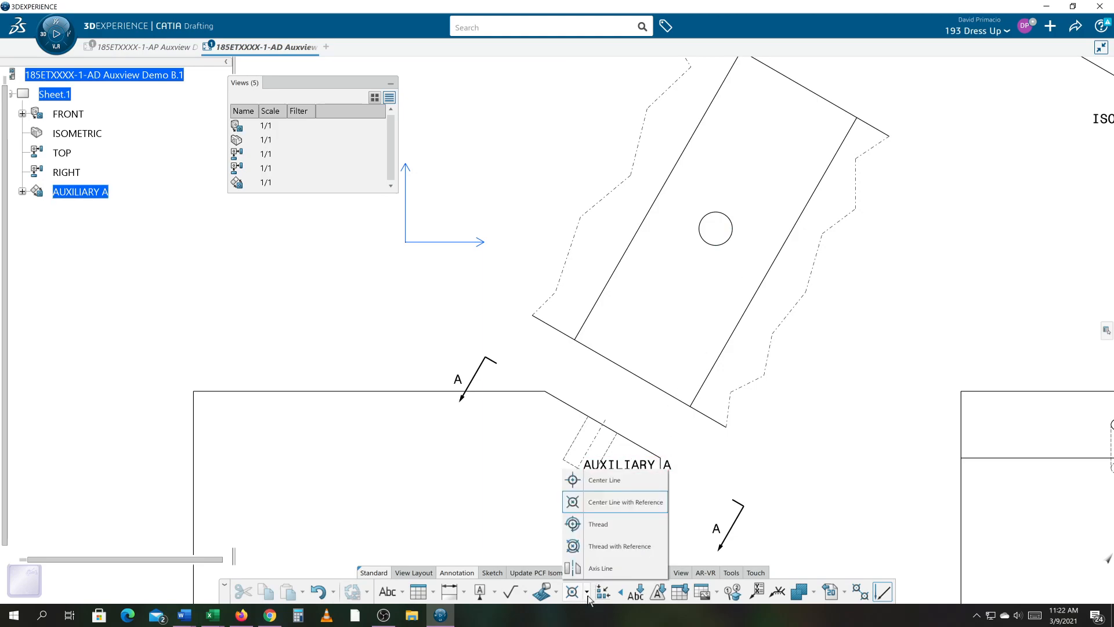
click(617, 504)
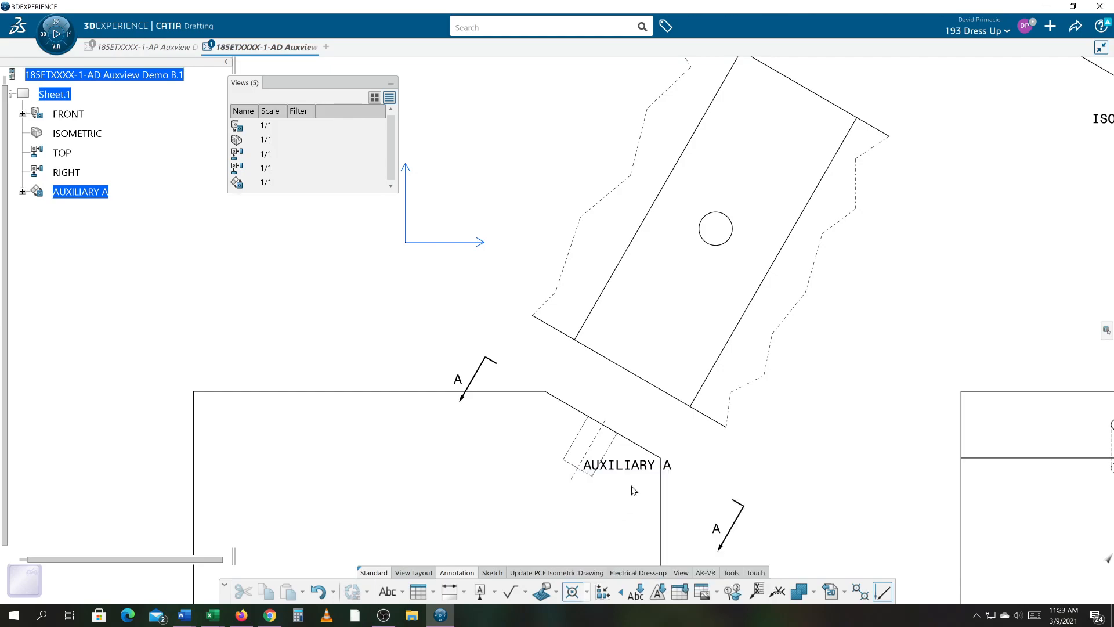
click(713, 245)
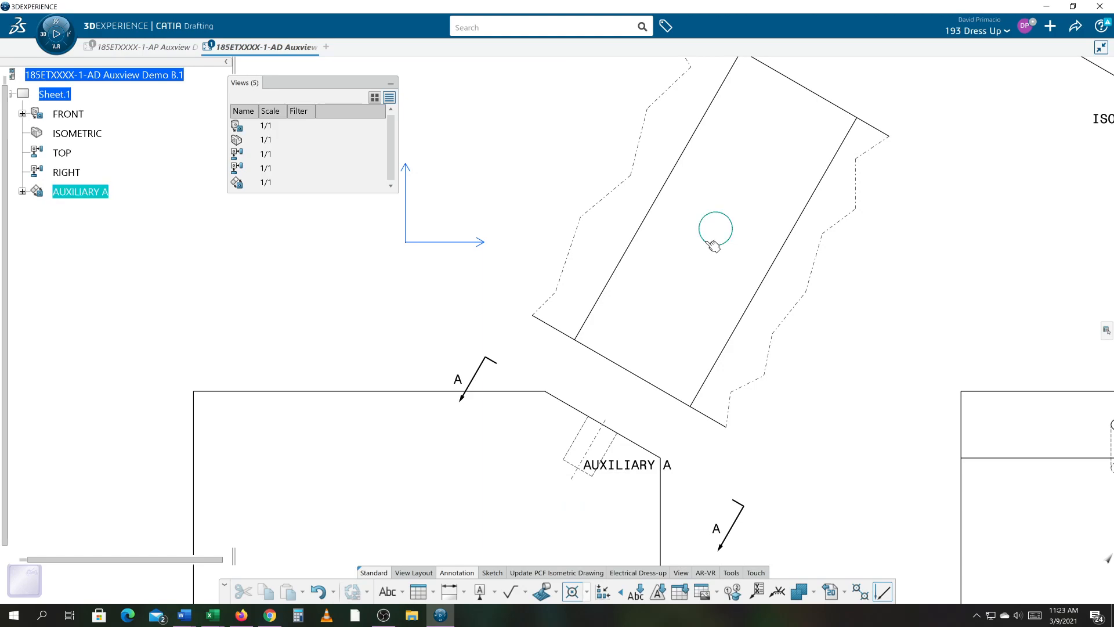
click(728, 355)
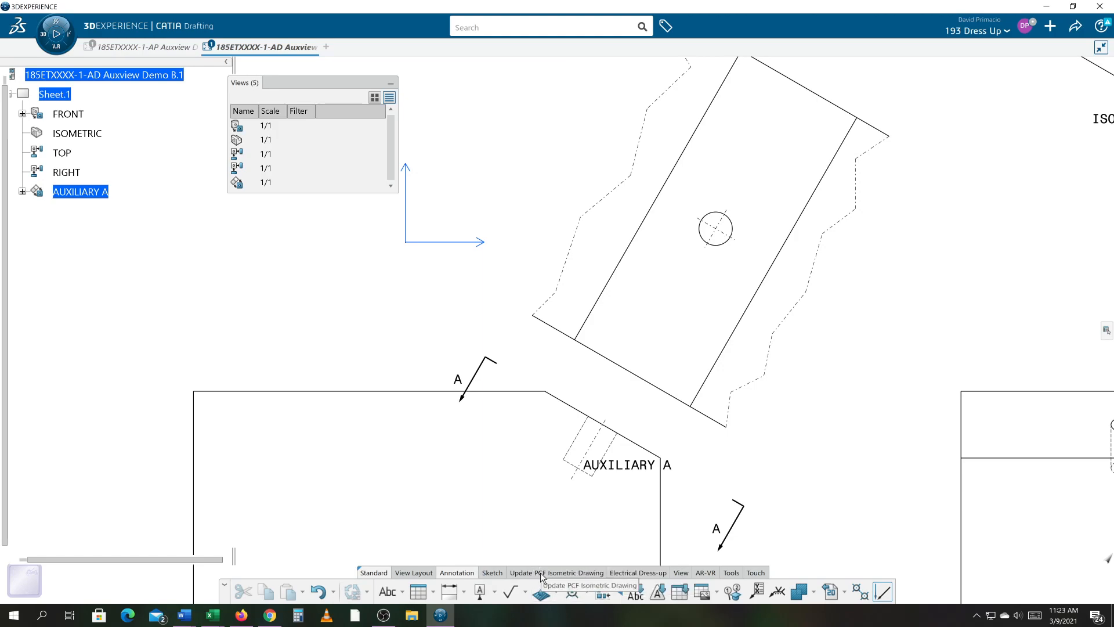
- Dimension the hole's center from the sloped face's lower edge, forcing the dimension along the face's long edge direction
click(460, 596)
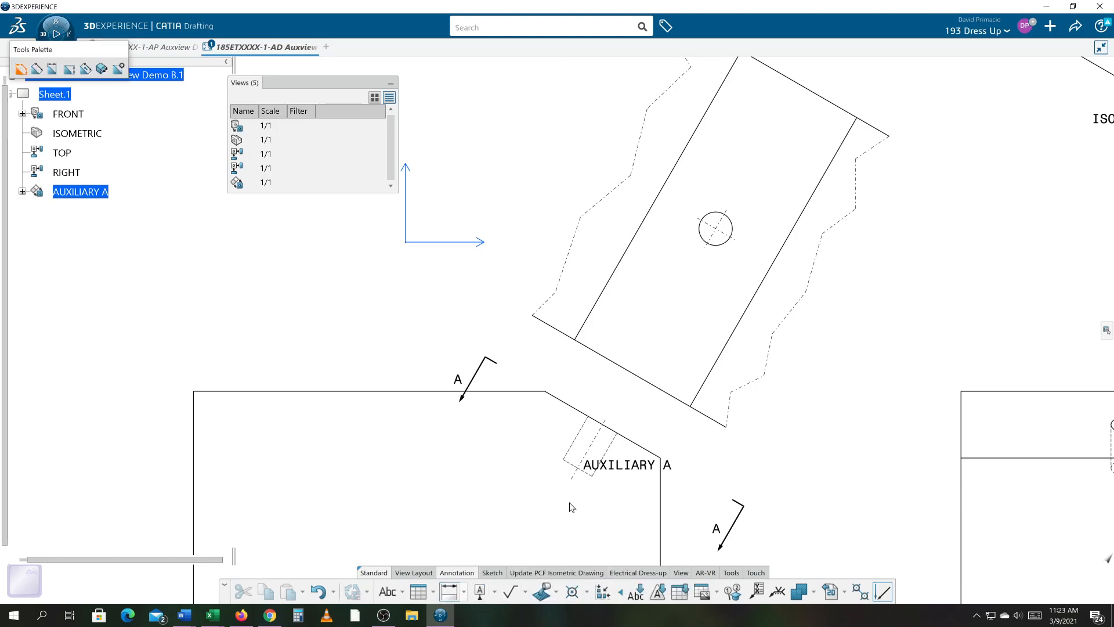
click(686, 390)
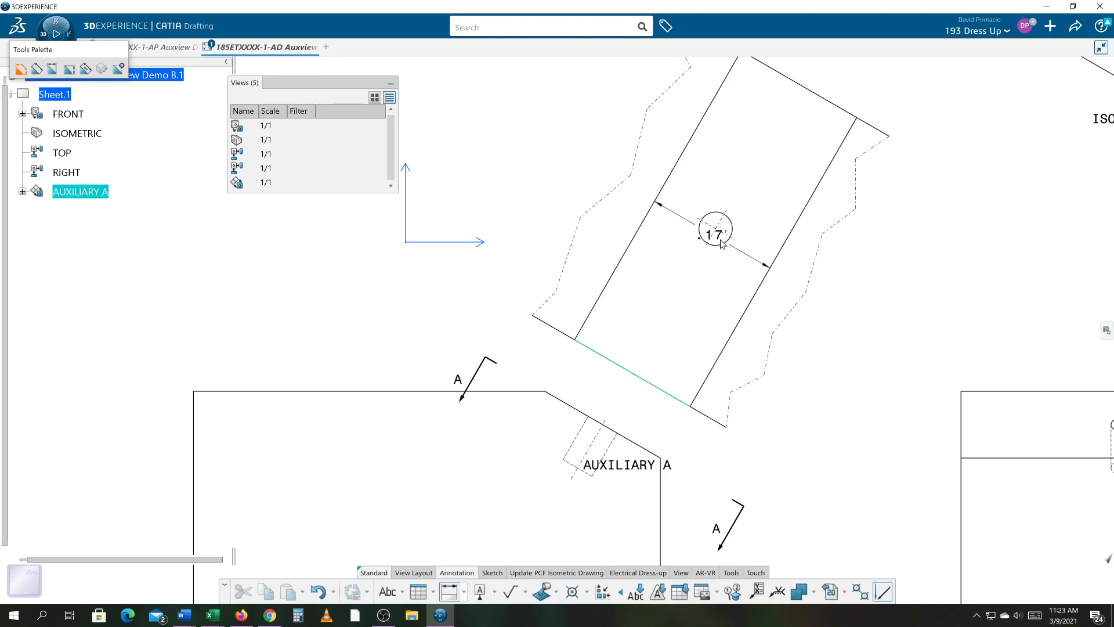
scroll(740, 246, up, 3)
ctrl+middle_drag(615, 281, 617, 273)
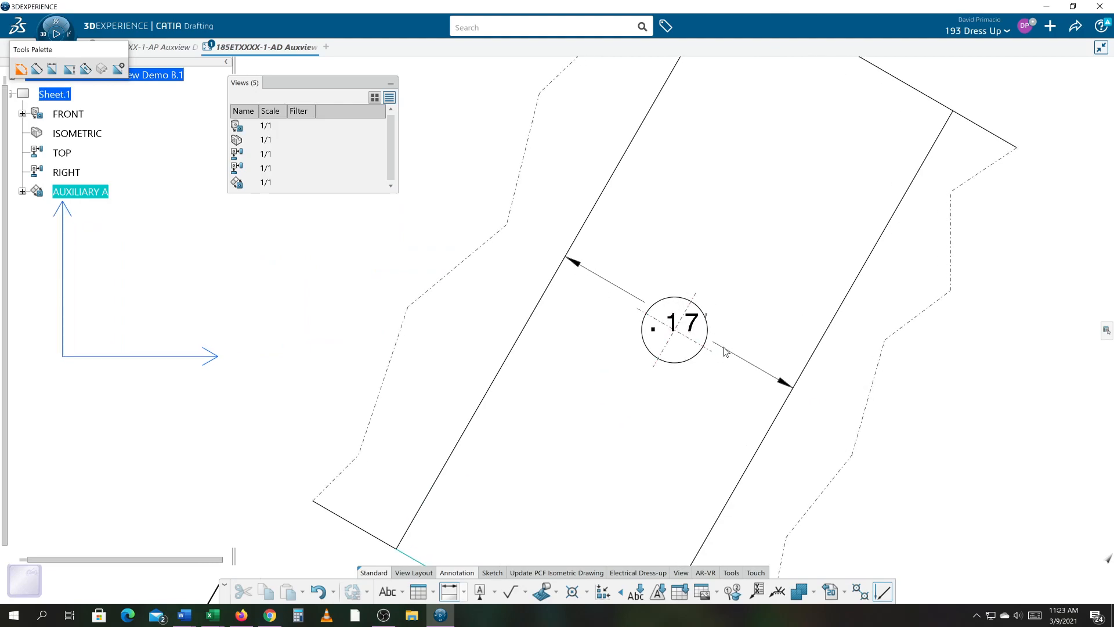
click(697, 351)
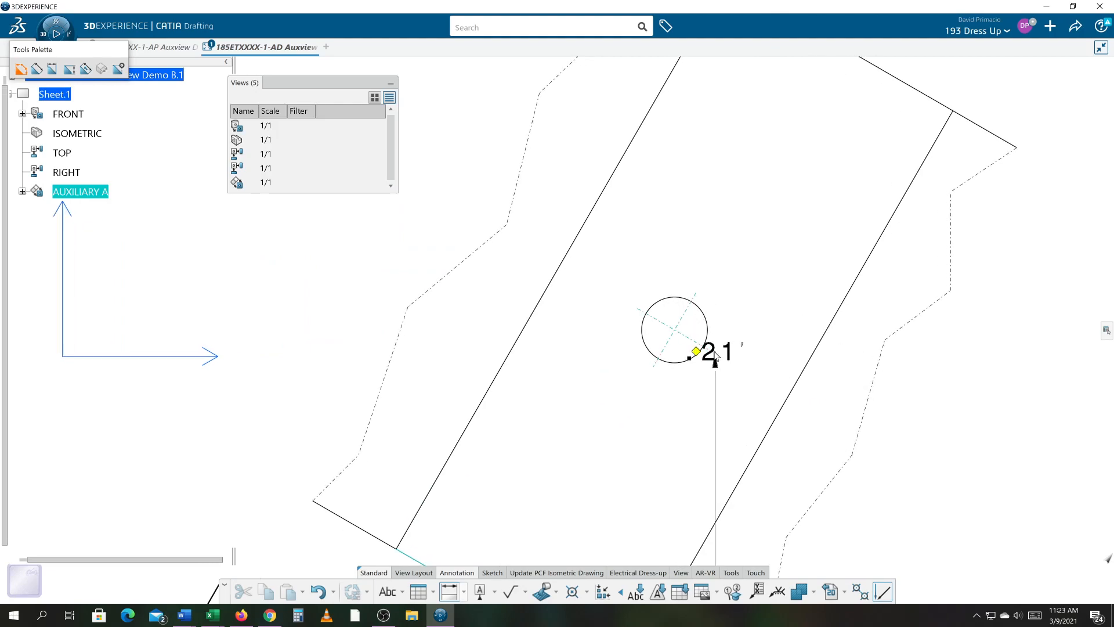
mouse_move(768, 322)
middle_down()
mouse_move(734, 117)
mouse_move(745, 187)
middle_up()
right_click(769, 325)
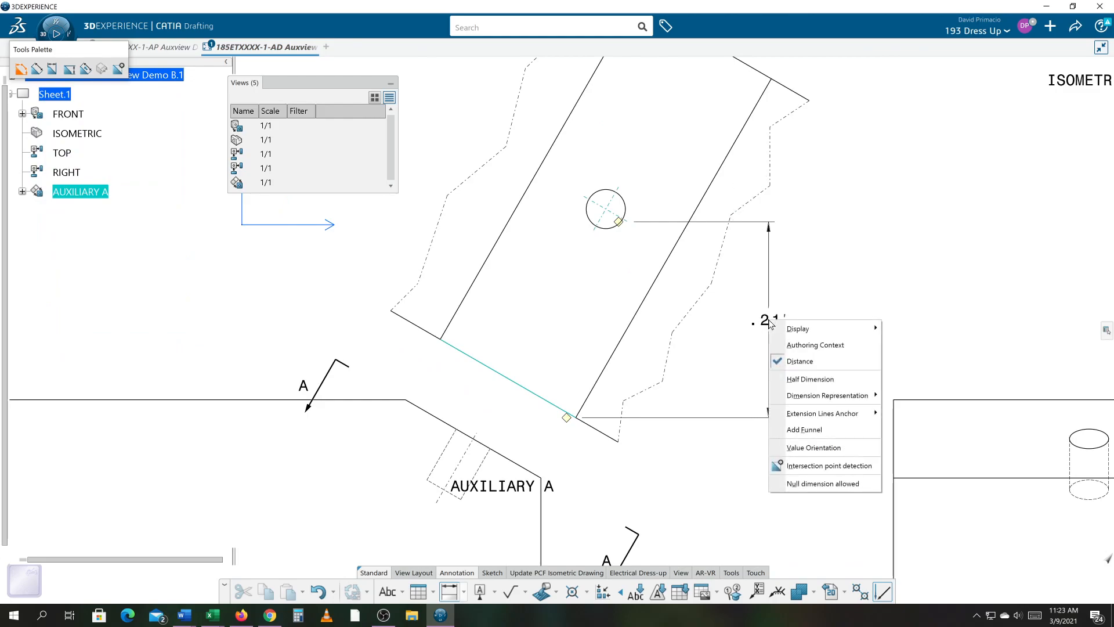
mouse_move(794, 401)
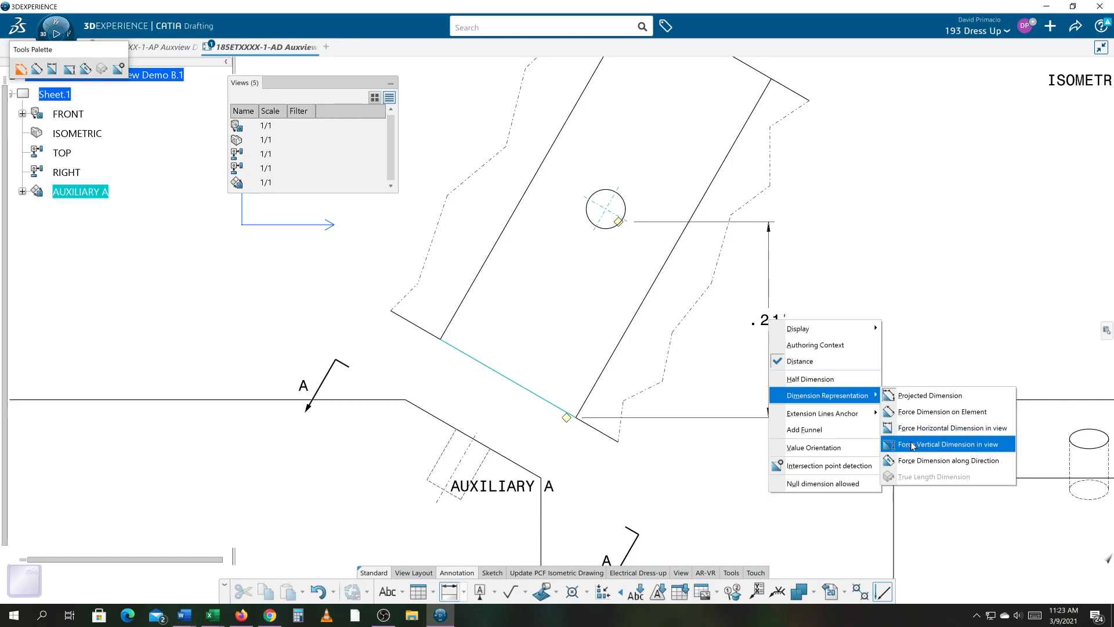
click(918, 461)
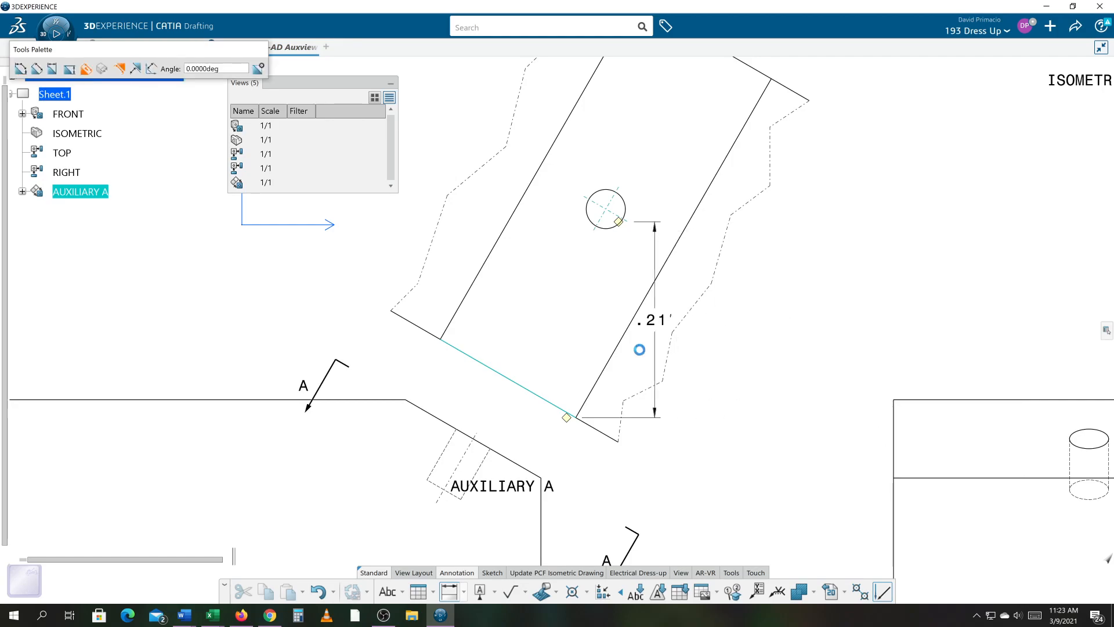
click(621, 342)
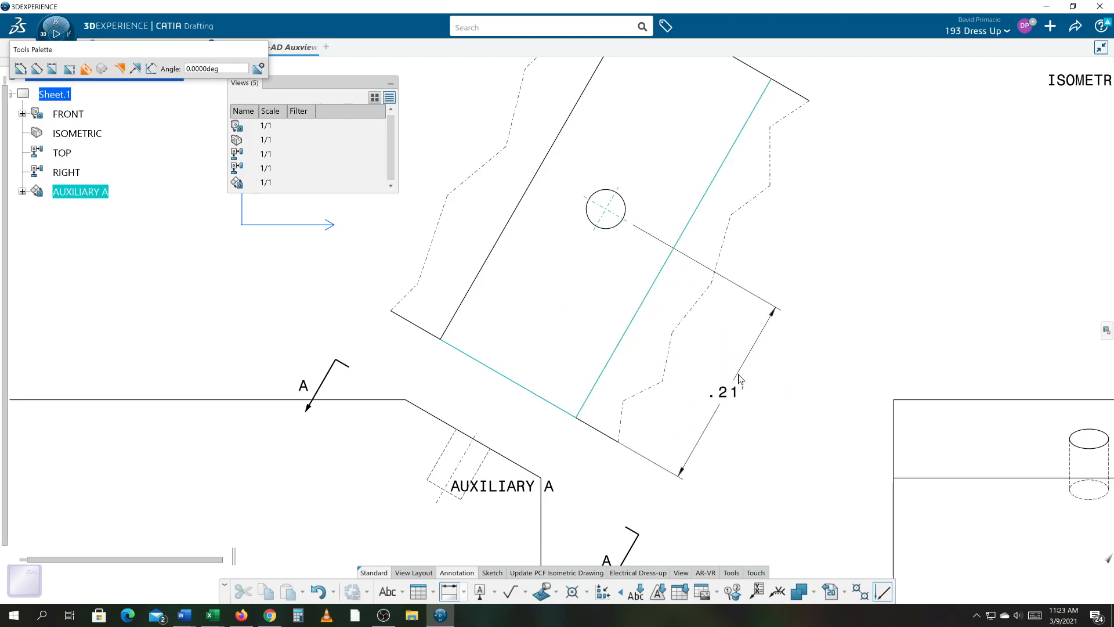
click(752, 383)
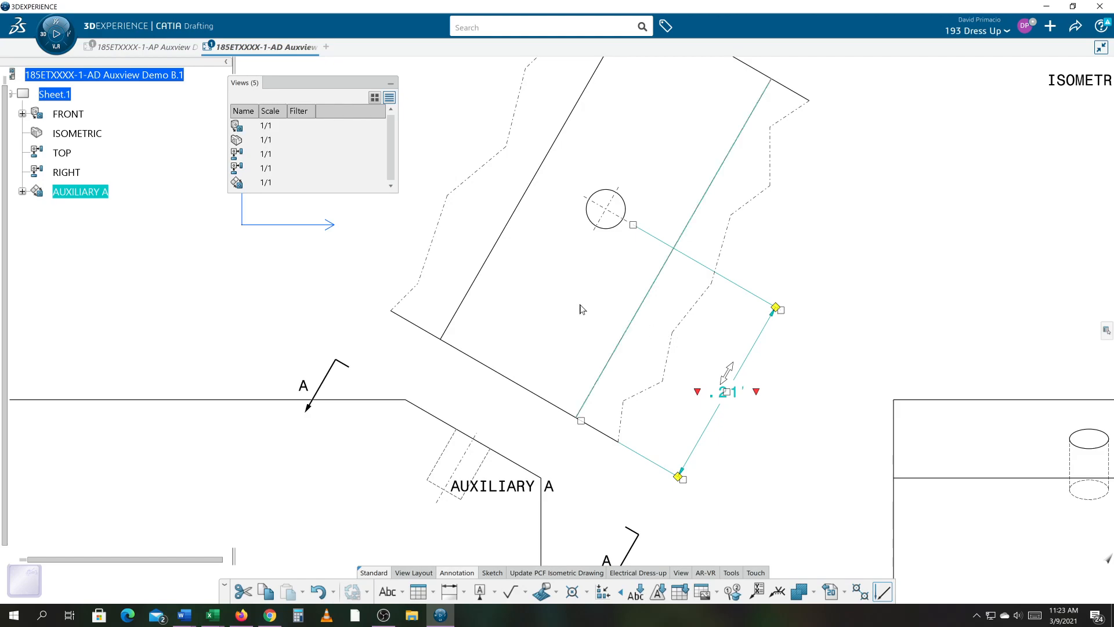
- Dimension the distance from the hole's center to the sloped face's opposite long edge
mouse_move(537, 290)
middle_down()
mouse_move(557, 268)
mouse_move(545, 278)
middle_up()
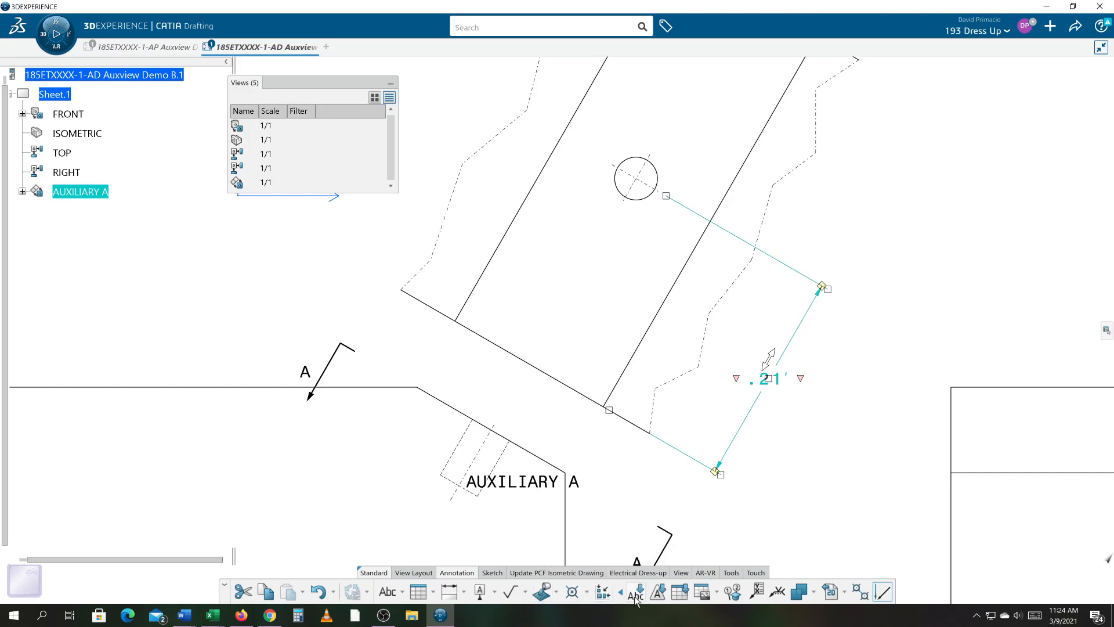
click(449, 592)
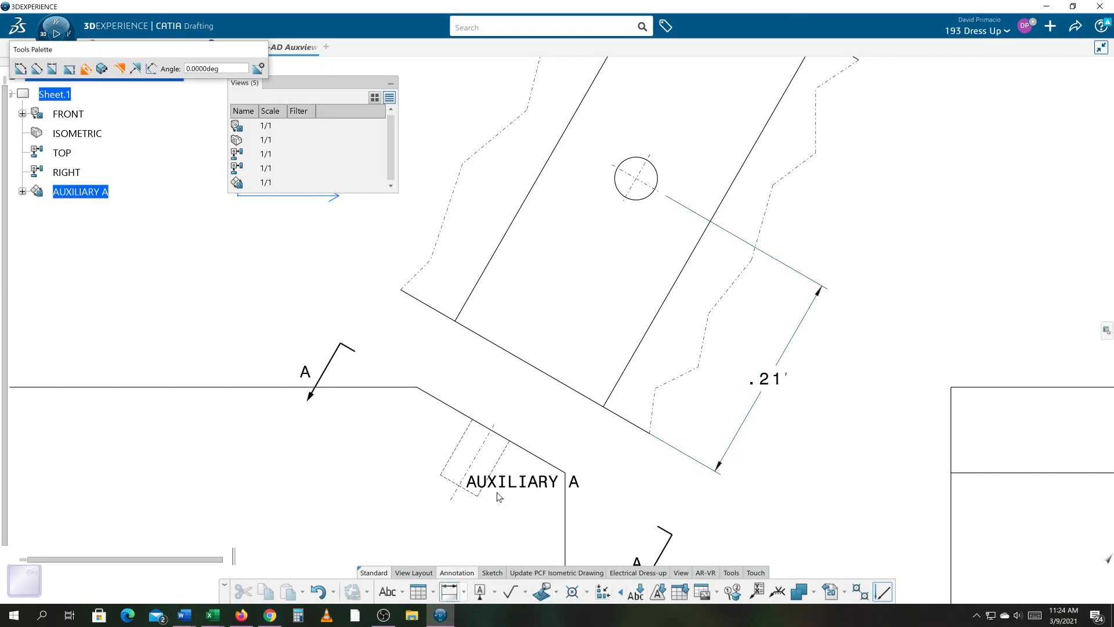
click(625, 200)
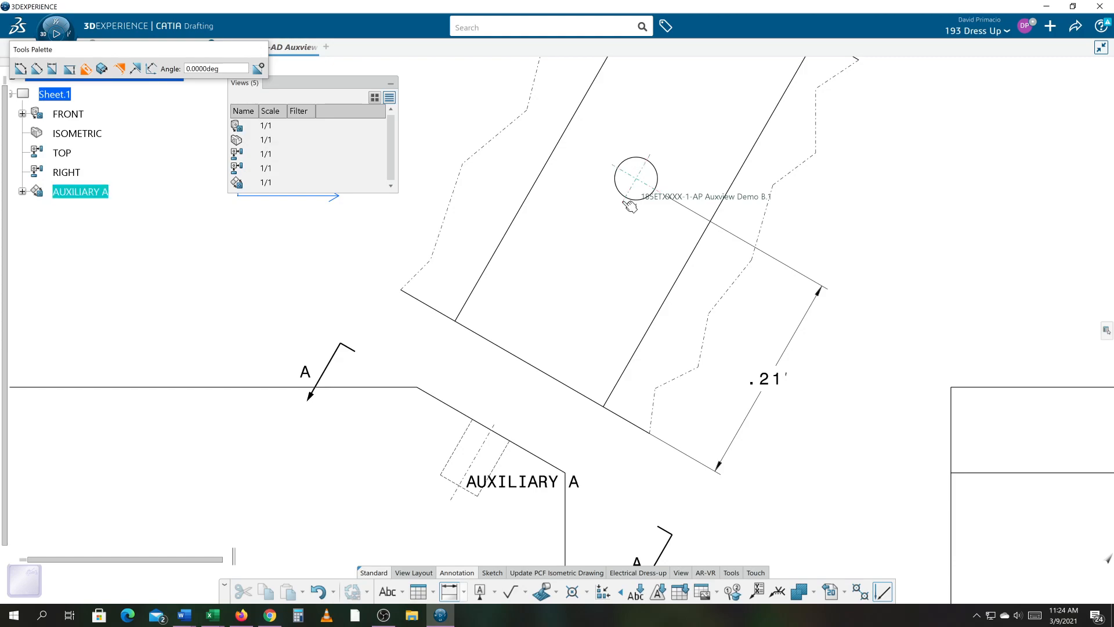
click(506, 239)
click(618, 216)
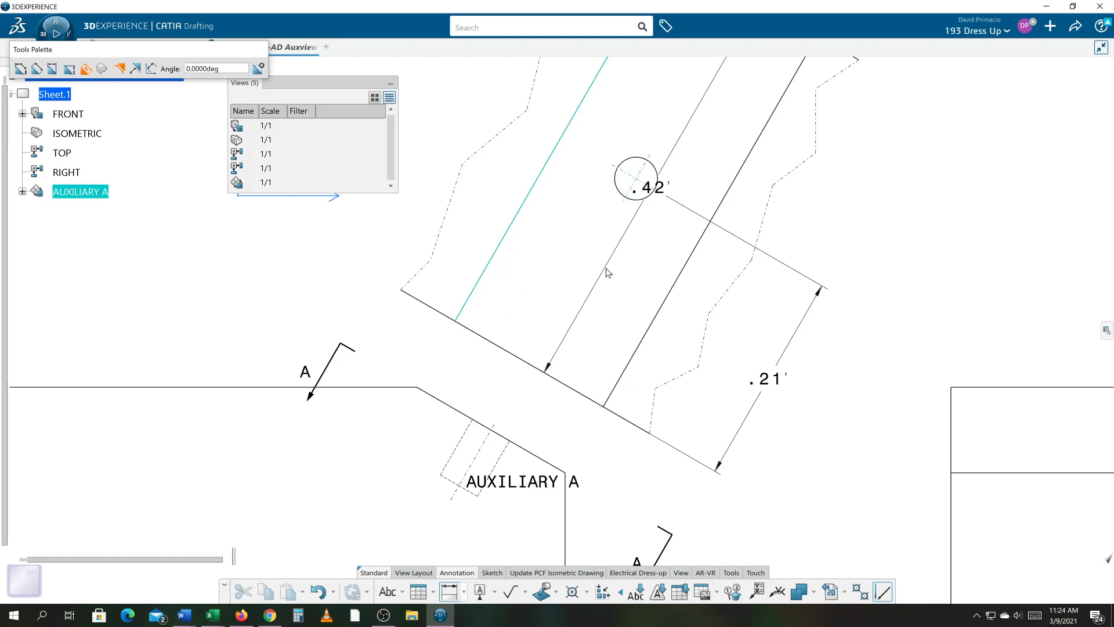
- Try to dimension the hole's center from the sloped face's lower edge using Force Dimension along Direction
click(452, 592)
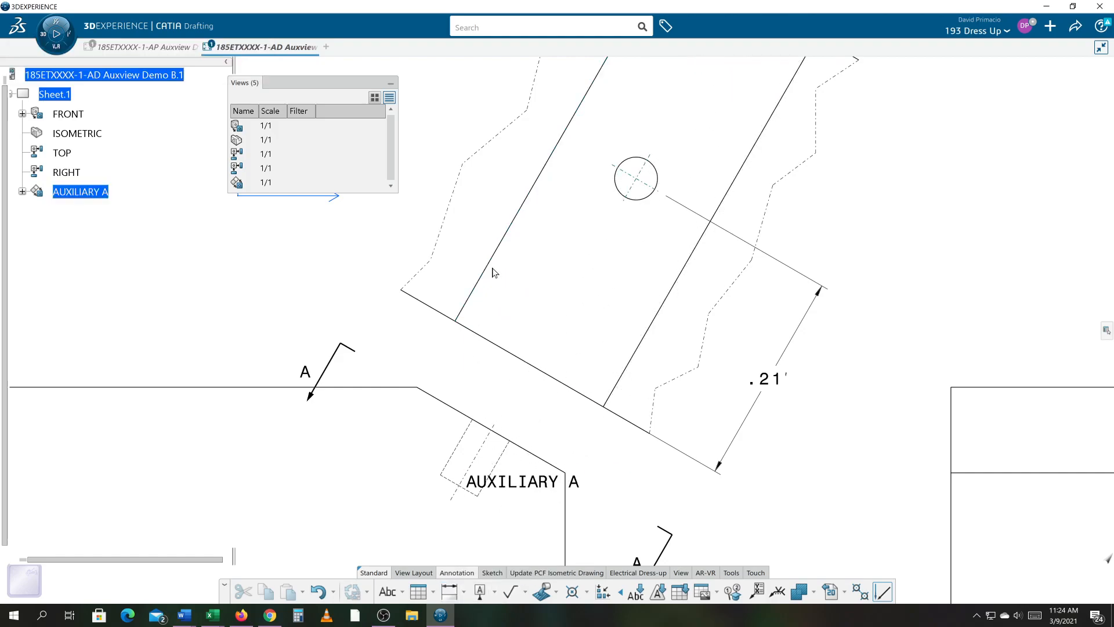
click(450, 593)
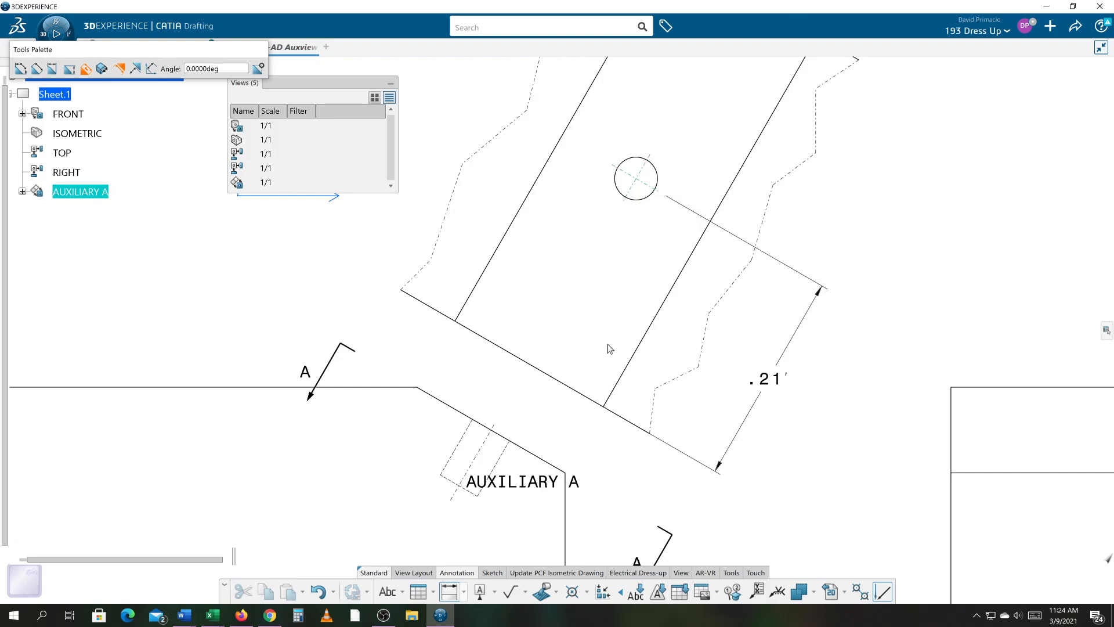
click(606, 392)
right_click(528, 407)
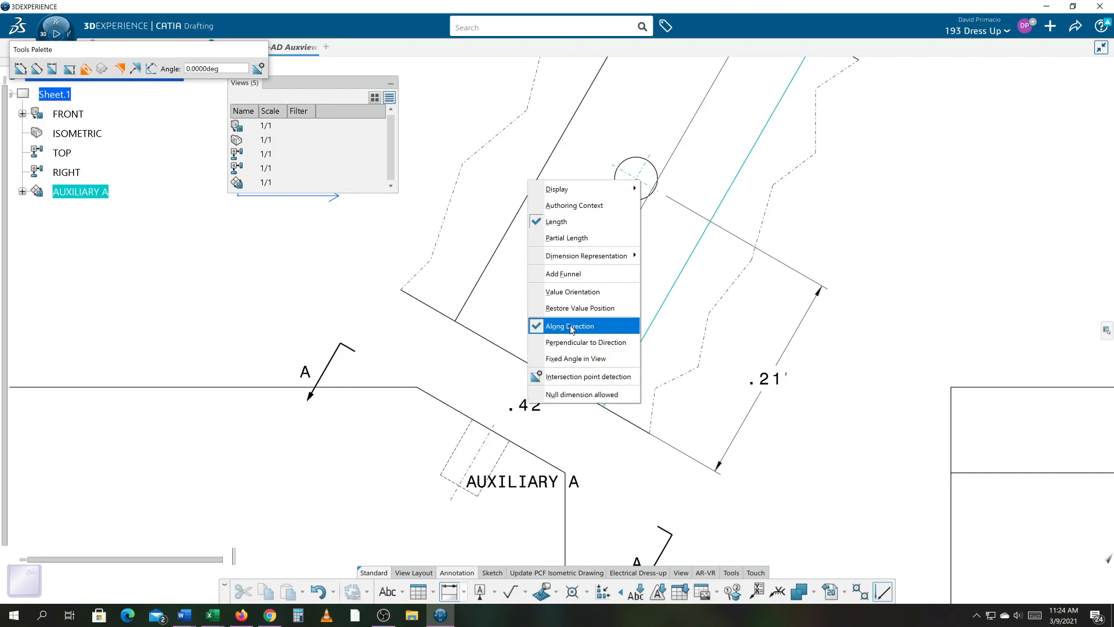
mouse_move(609, 256)
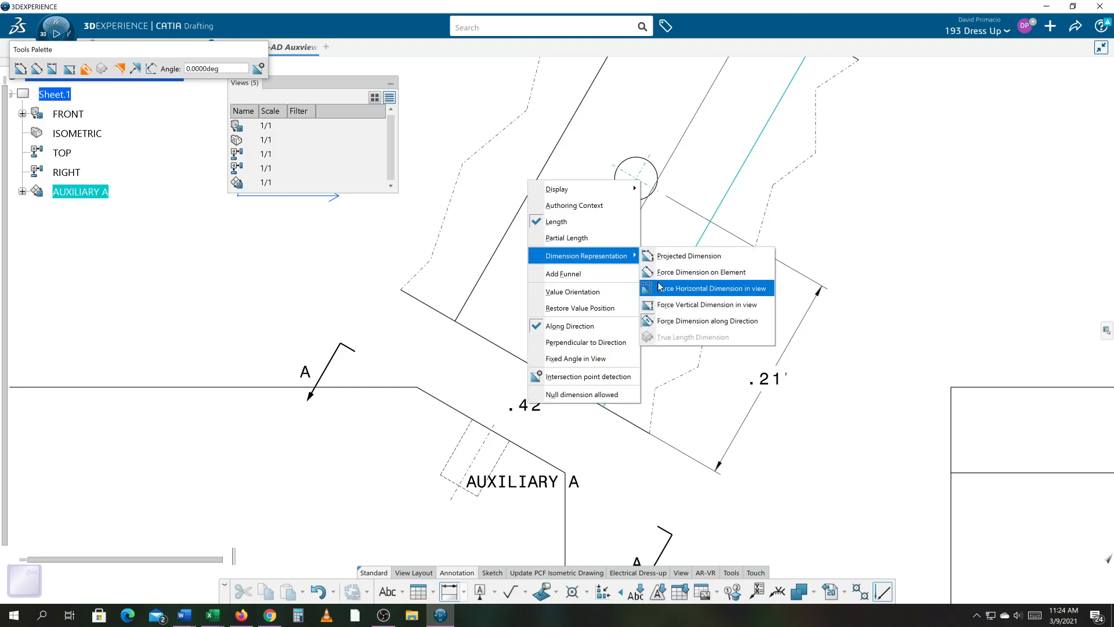
click(667, 321)
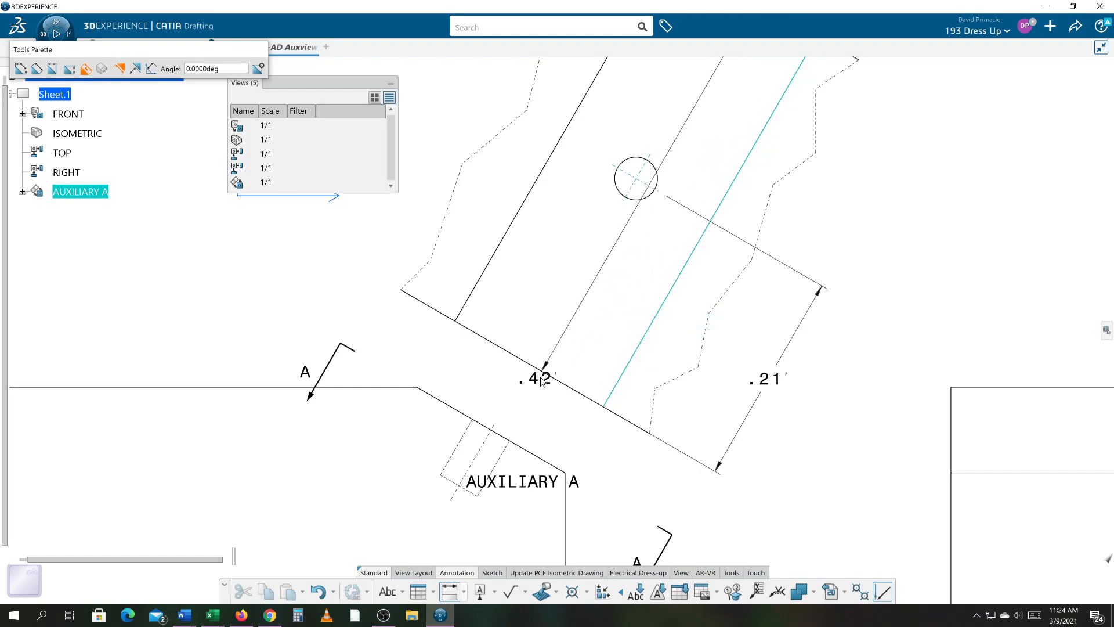
click(555, 378)
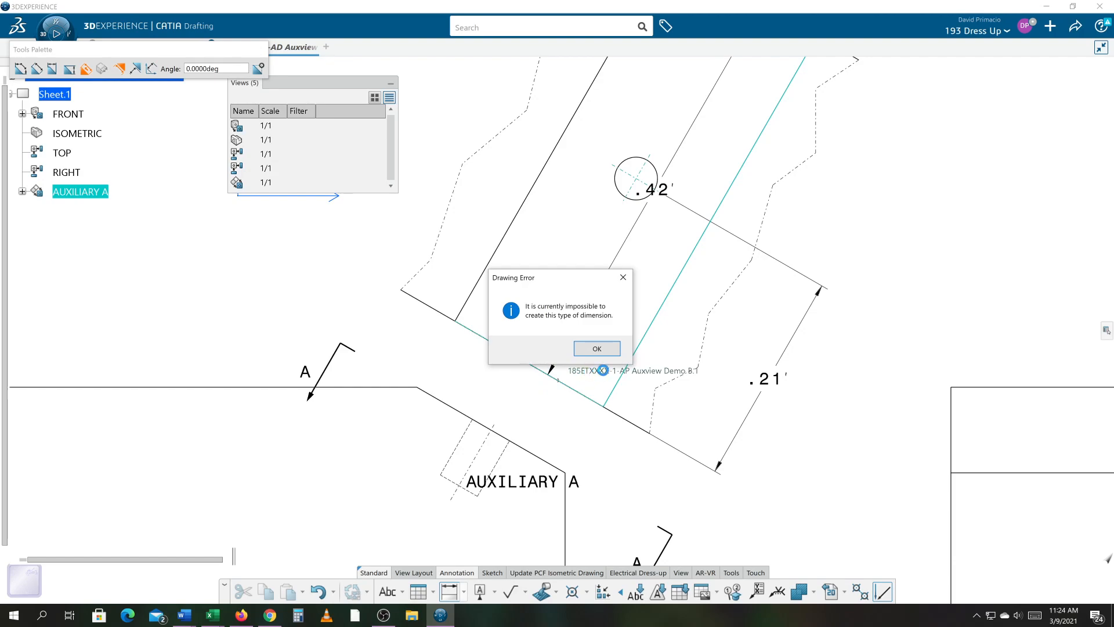
click(601, 351)
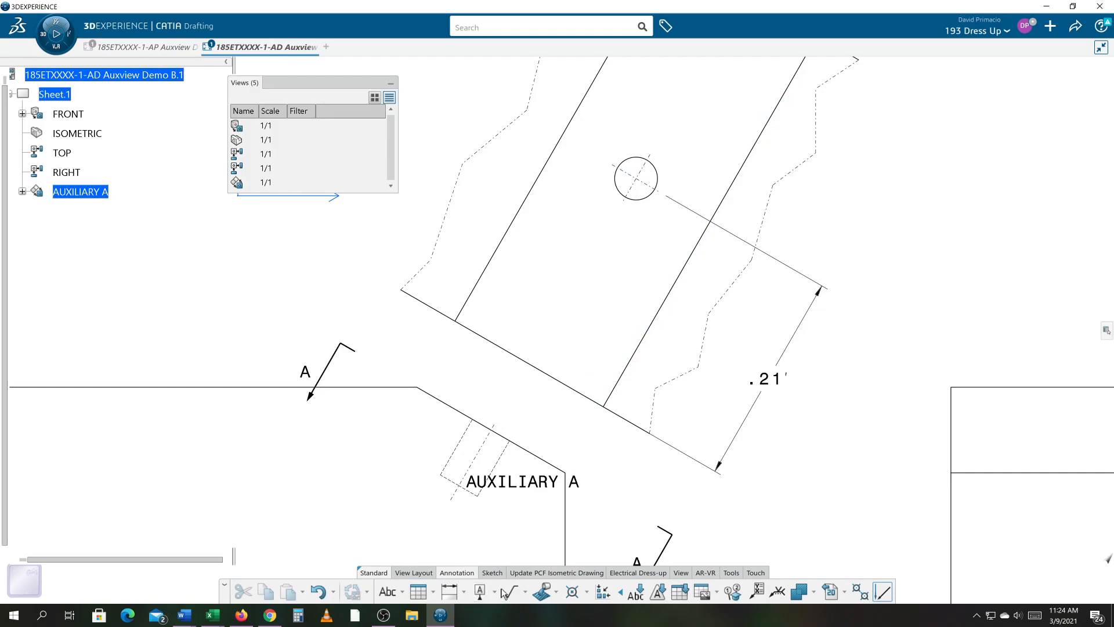
- Create a dimension along the sloped face's lower edge with Force Dimension on Element, then delete it
click(451, 604)
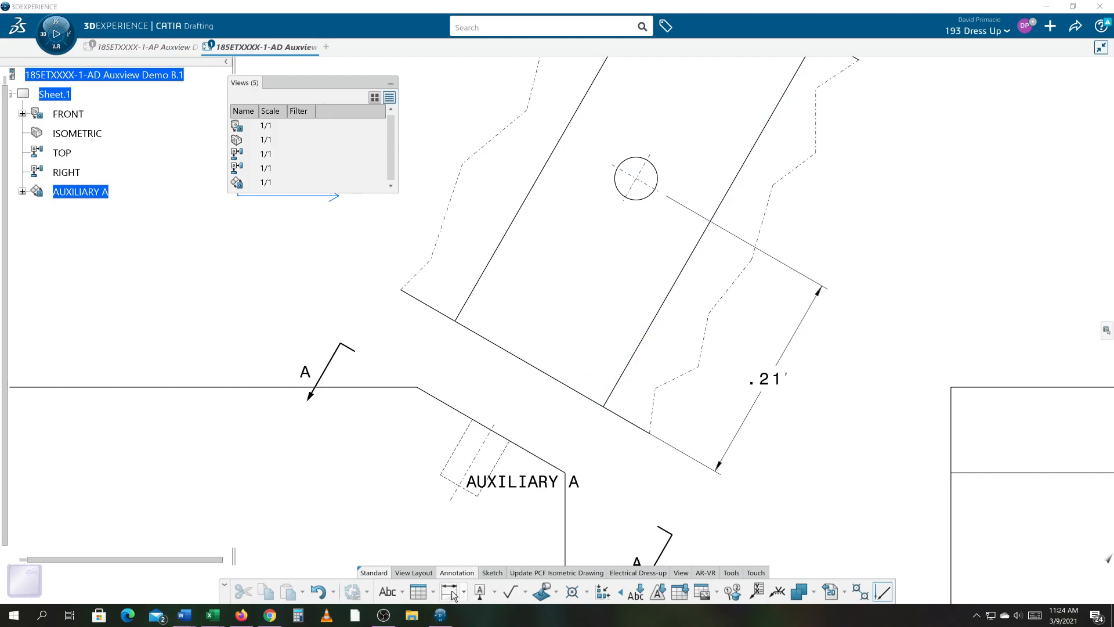
click(453, 592)
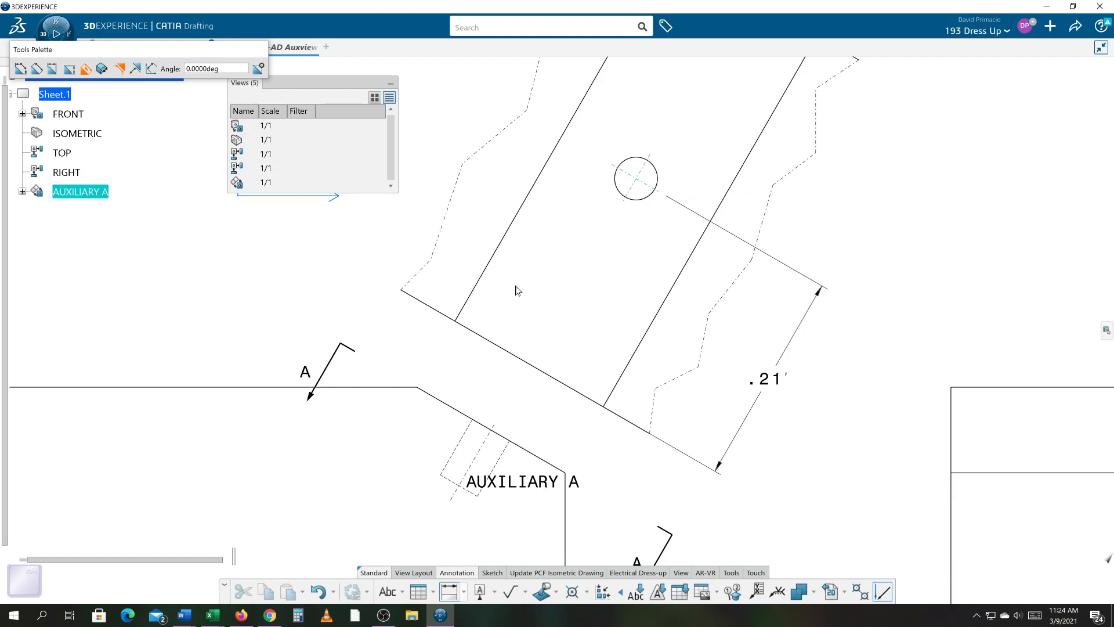
click(471, 295)
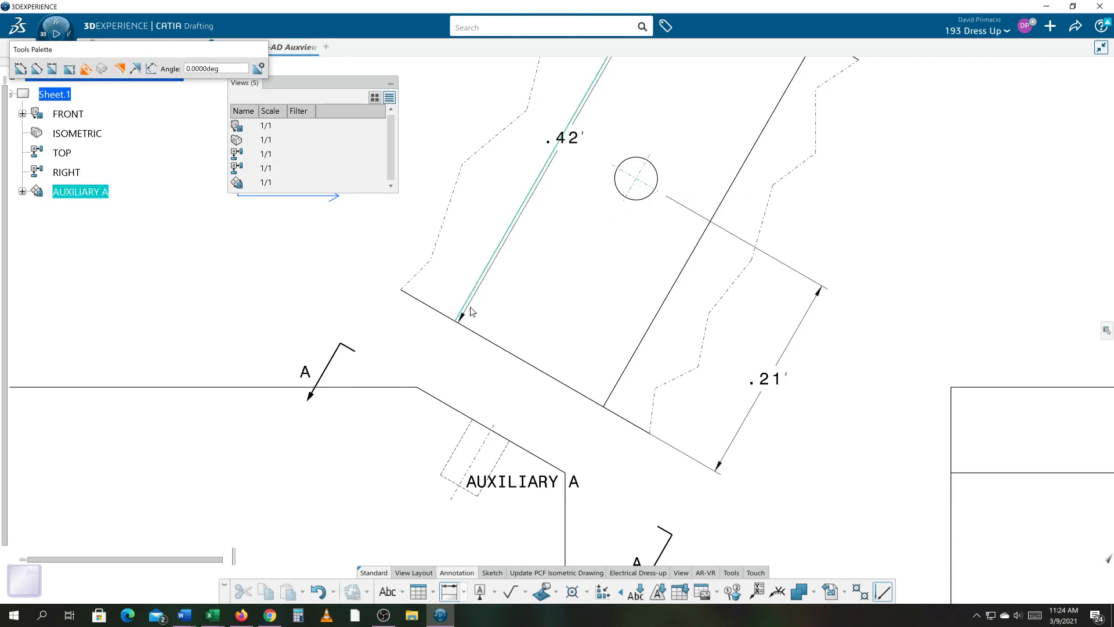
right_click(522, 314)
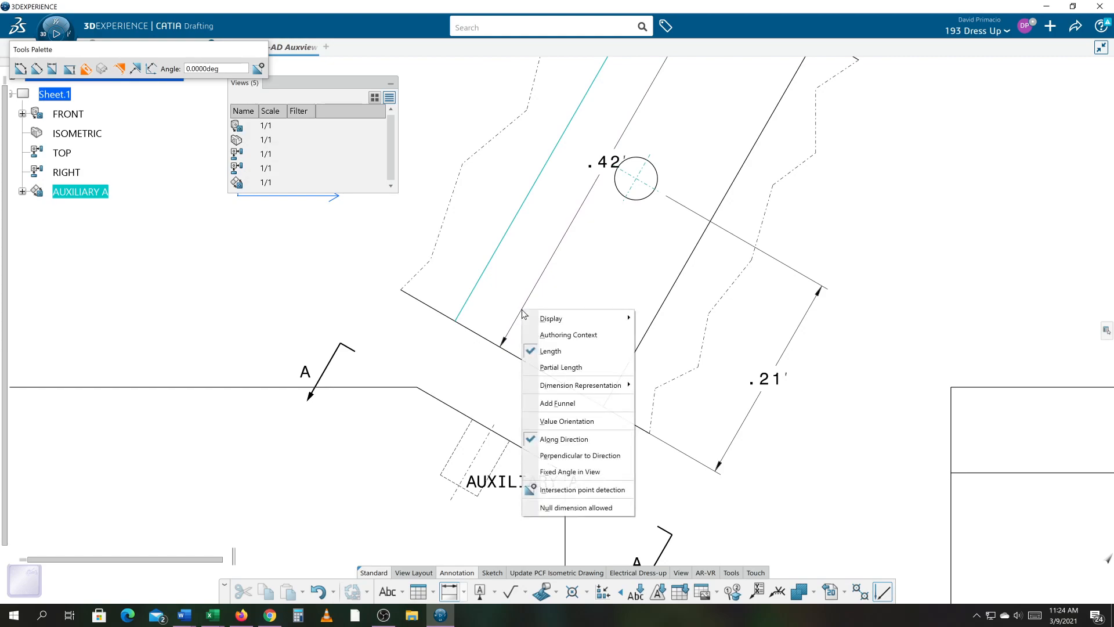
mouse_move(548, 385)
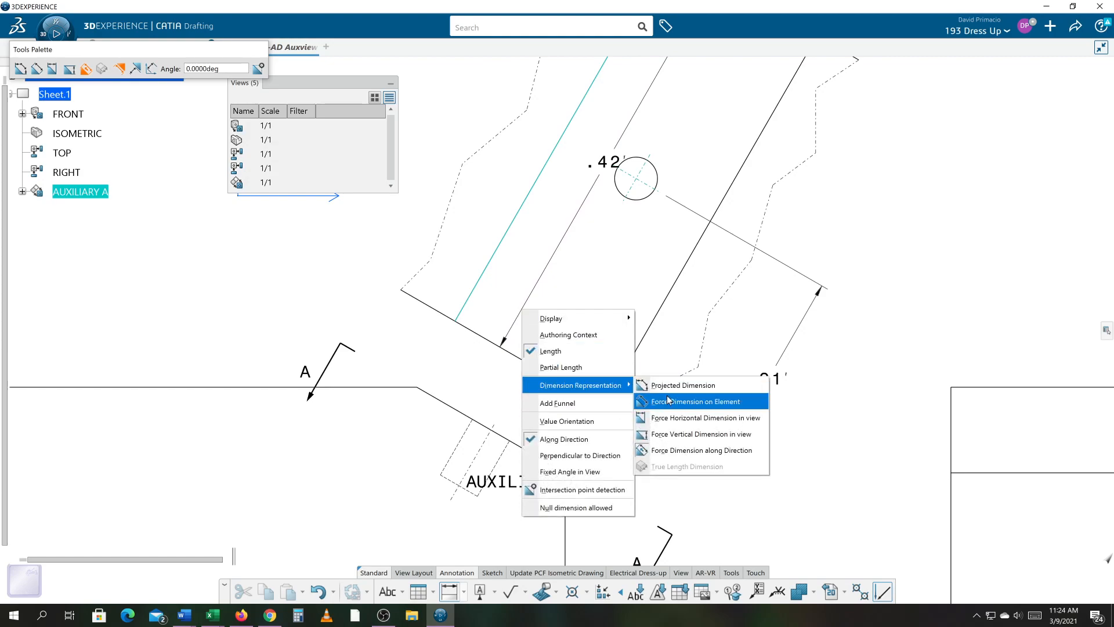
click(673, 413)
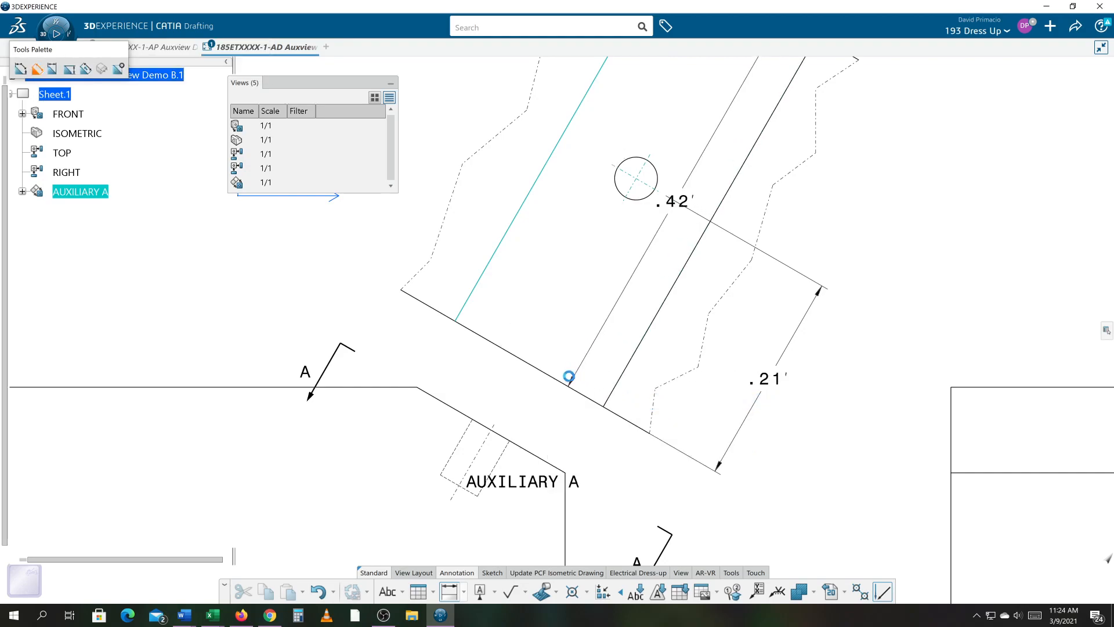
click(573, 390)
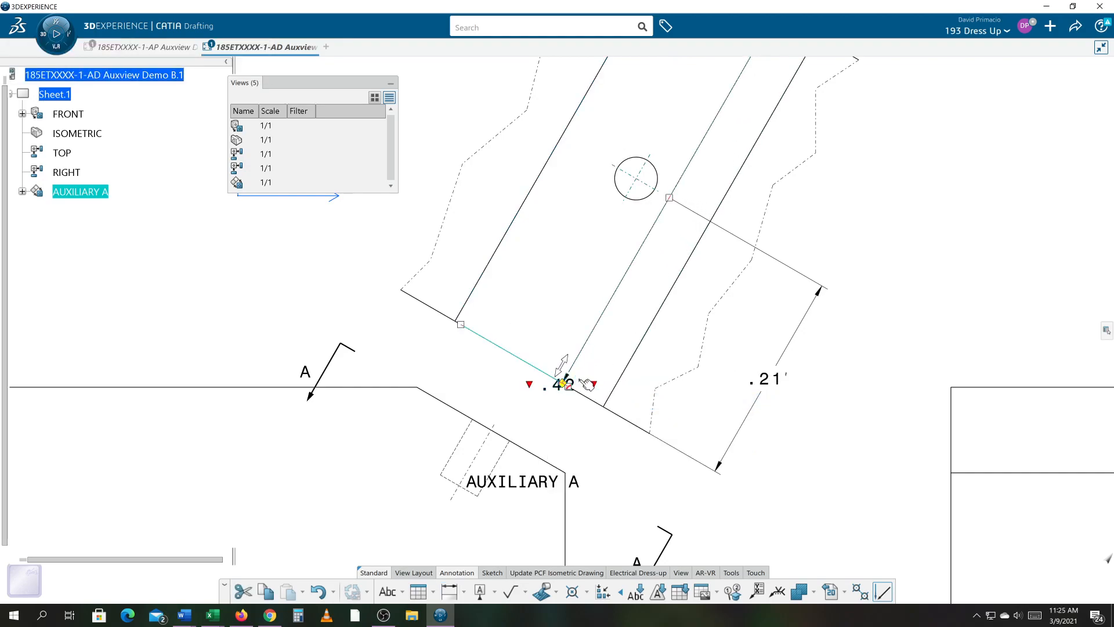
click(541, 427)
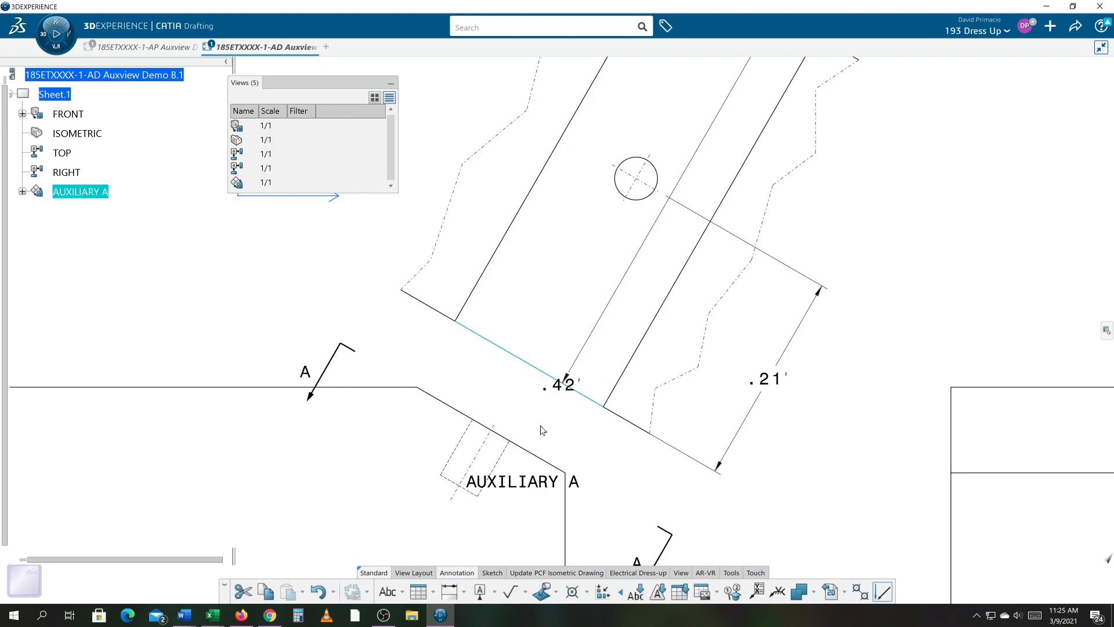
key(Delete)
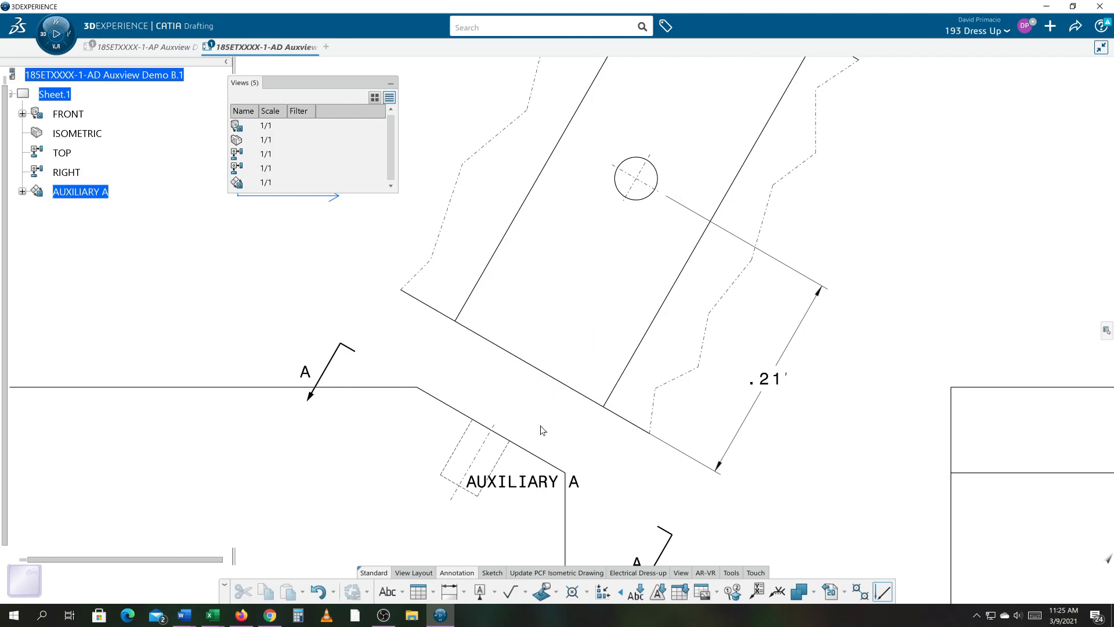
- Dimension the distance from the hole's center line to the sloped face's nearer long edge
click(448, 596)
click(628, 199)
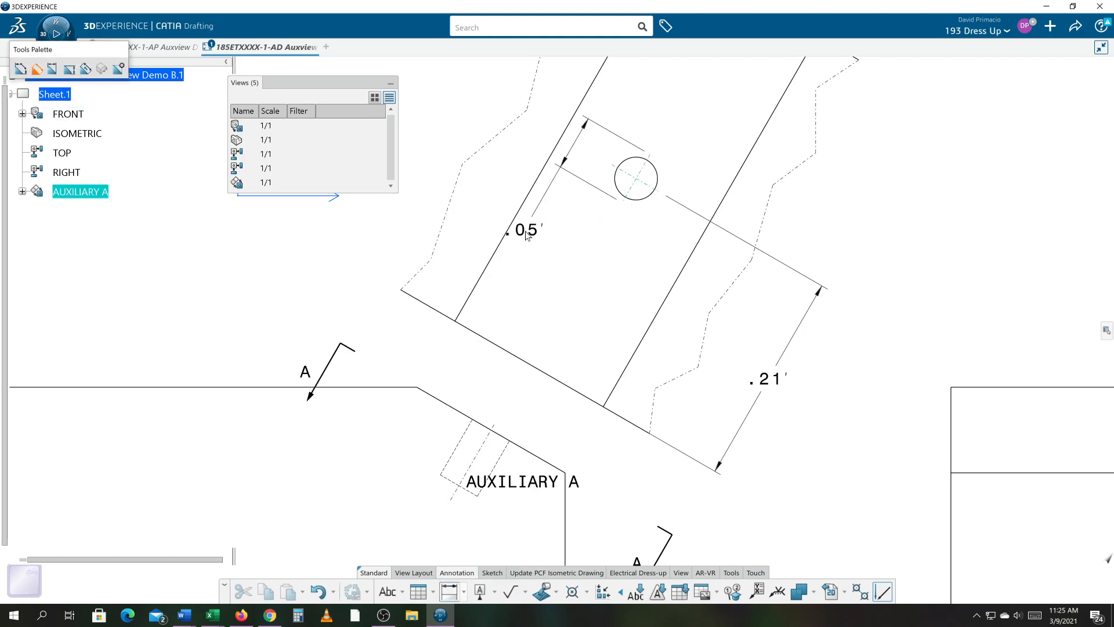
click(499, 239)
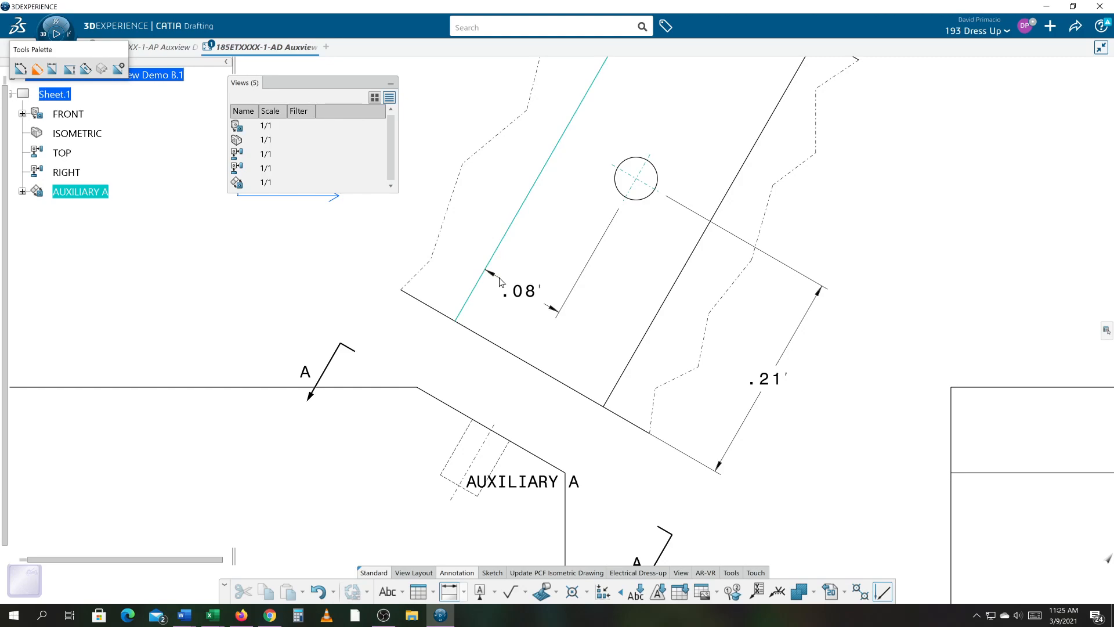
middle_drag(471, 344, 541, 274)
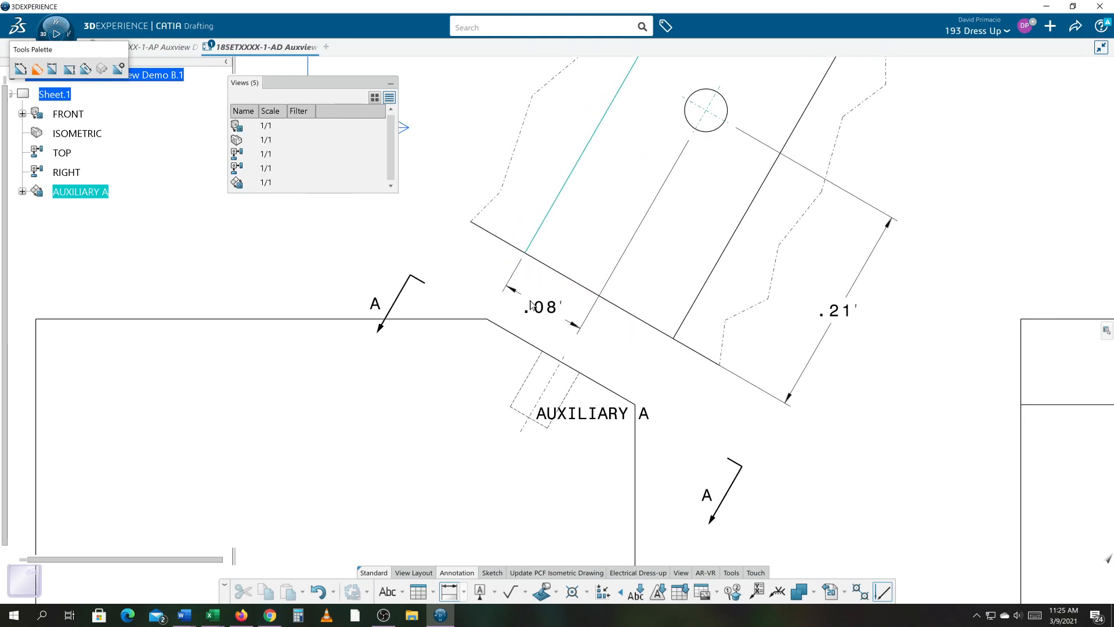
click(530, 305)
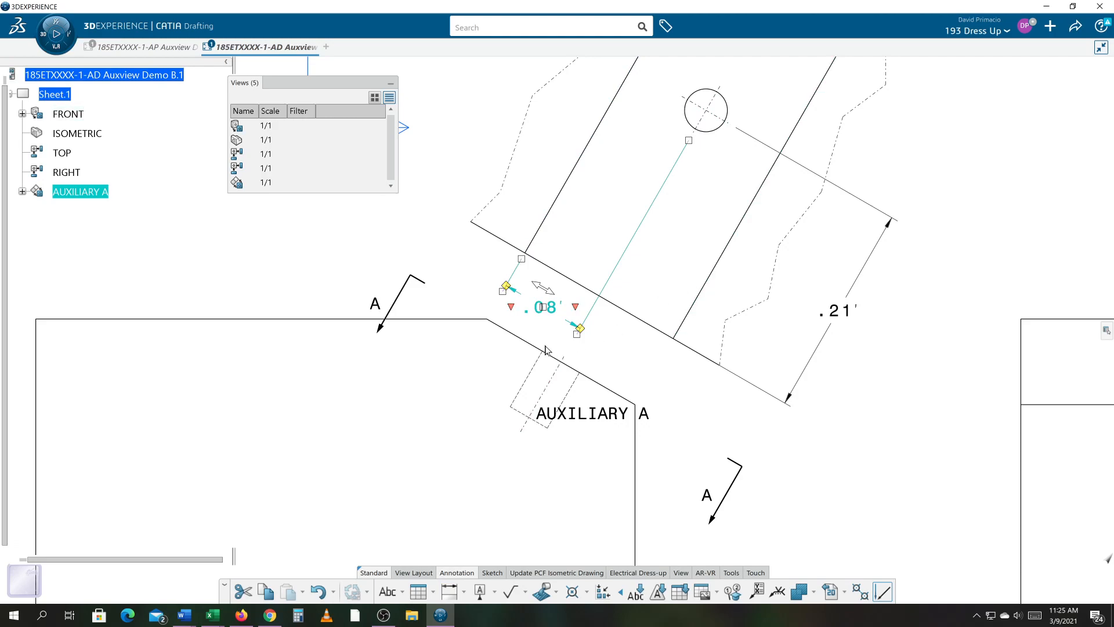
right_click(571, 323)
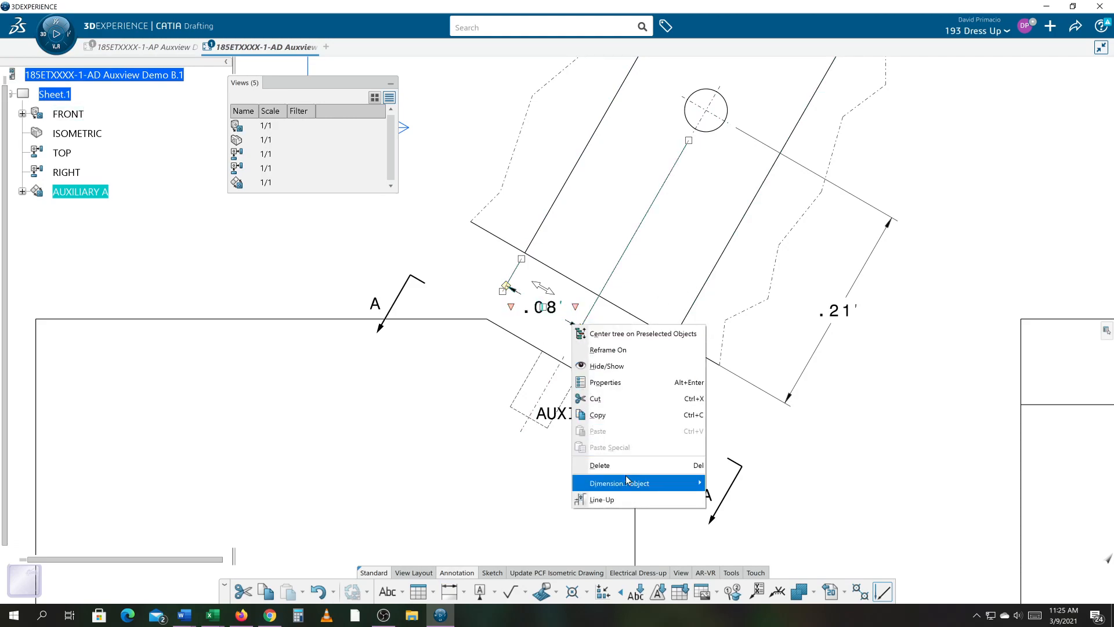
click(788, 427)
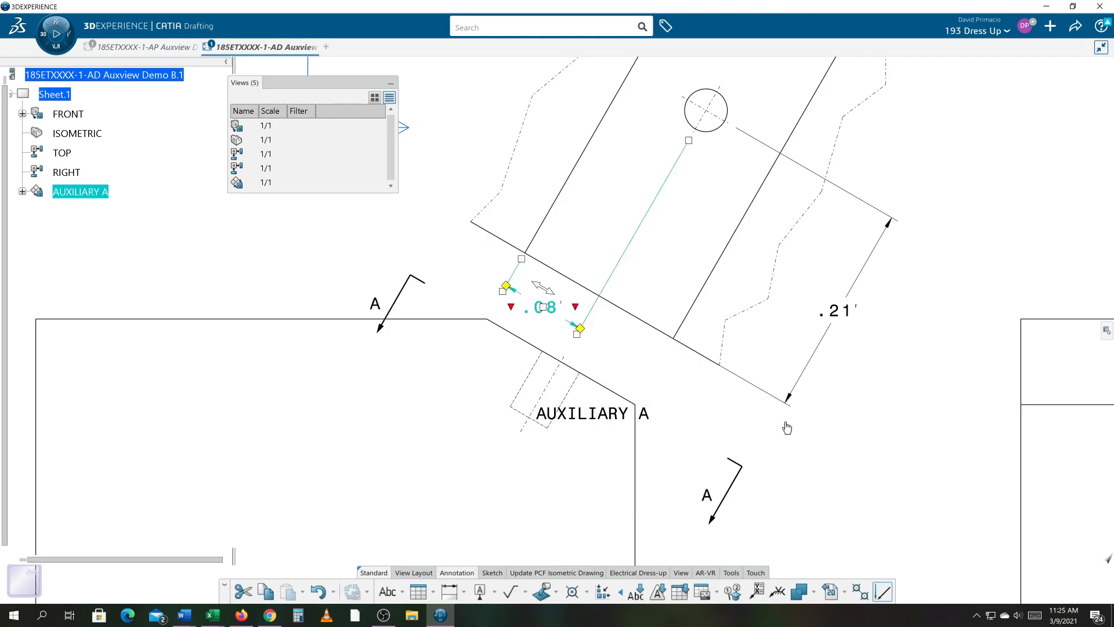
click(616, 348)
- Try to extend the upper end of section line A-A, then undo the change
mouse_move(642, 343)
middle_down()
mouse_move(649, 354)
mouse_move(624, 390)
middle_up()
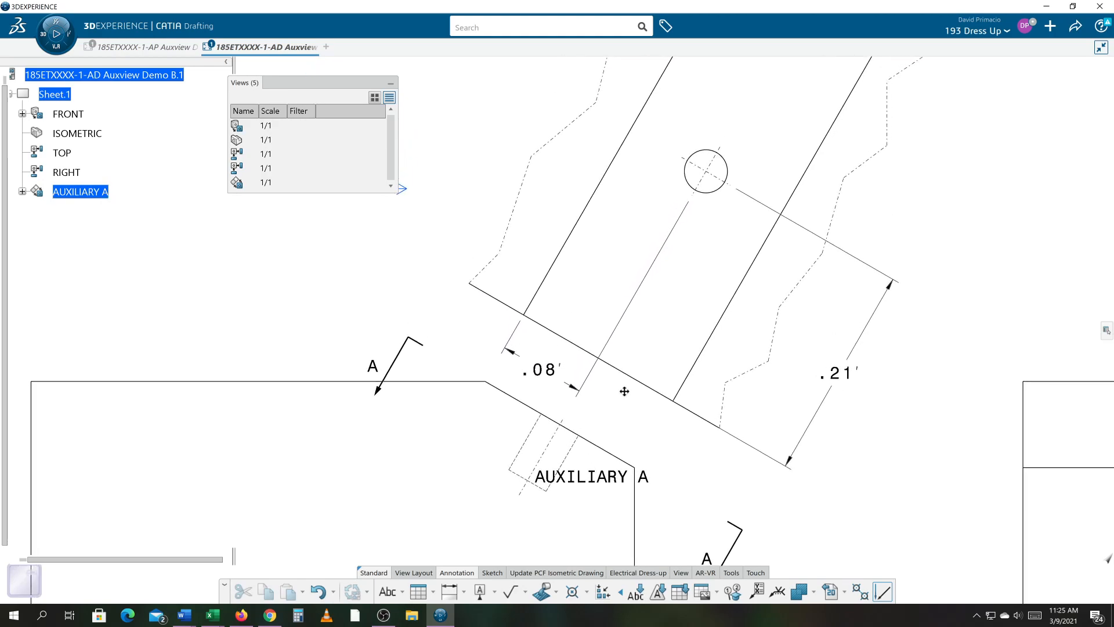
click(571, 377)
mouse_move(565, 326)
middle_down()
mouse_move(628, 326)
mouse_move(674, 345)
middle_up()
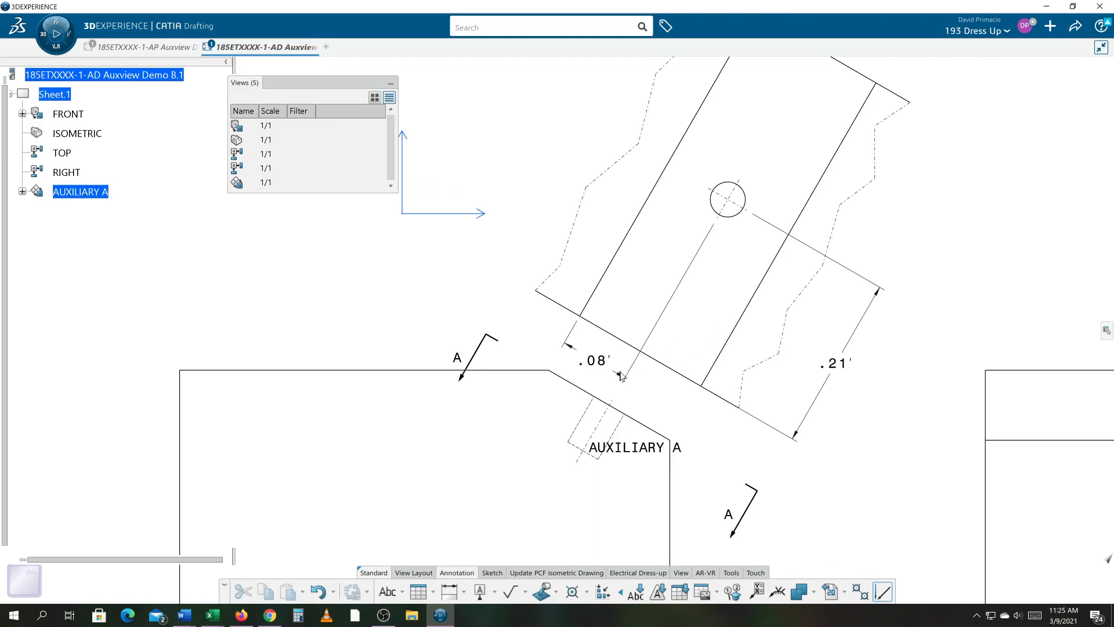
middle_drag(722, 313, 717, 332)
middle_drag(847, 343, 534, 310)
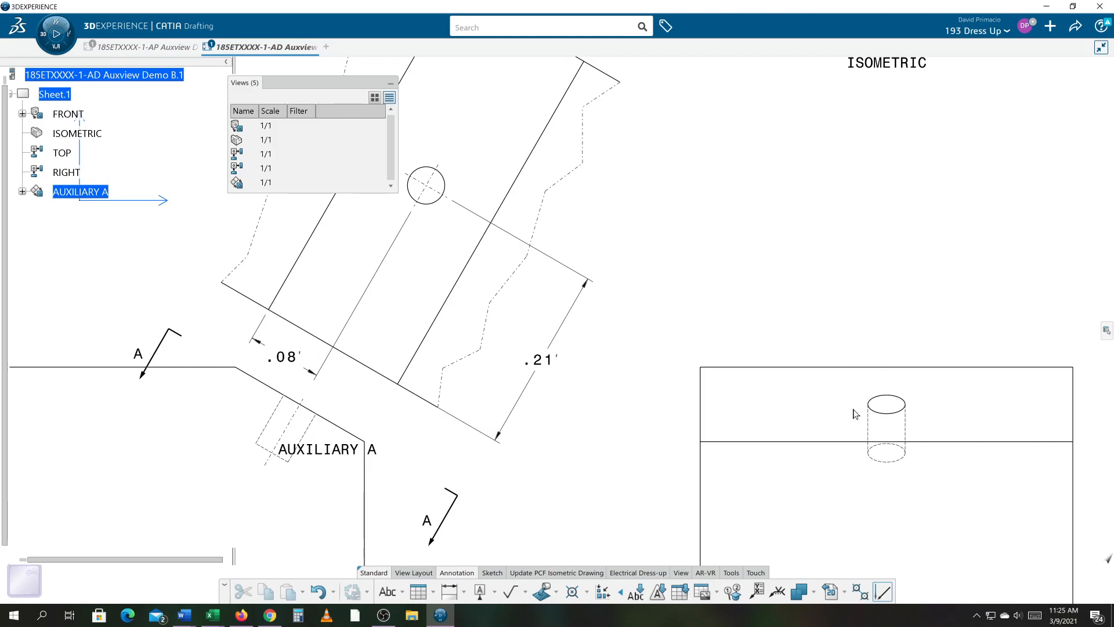
mouse_move(587, 435)
middle_down()
mouse_move(771, 438)
mouse_move(865, 455)
middle_up()
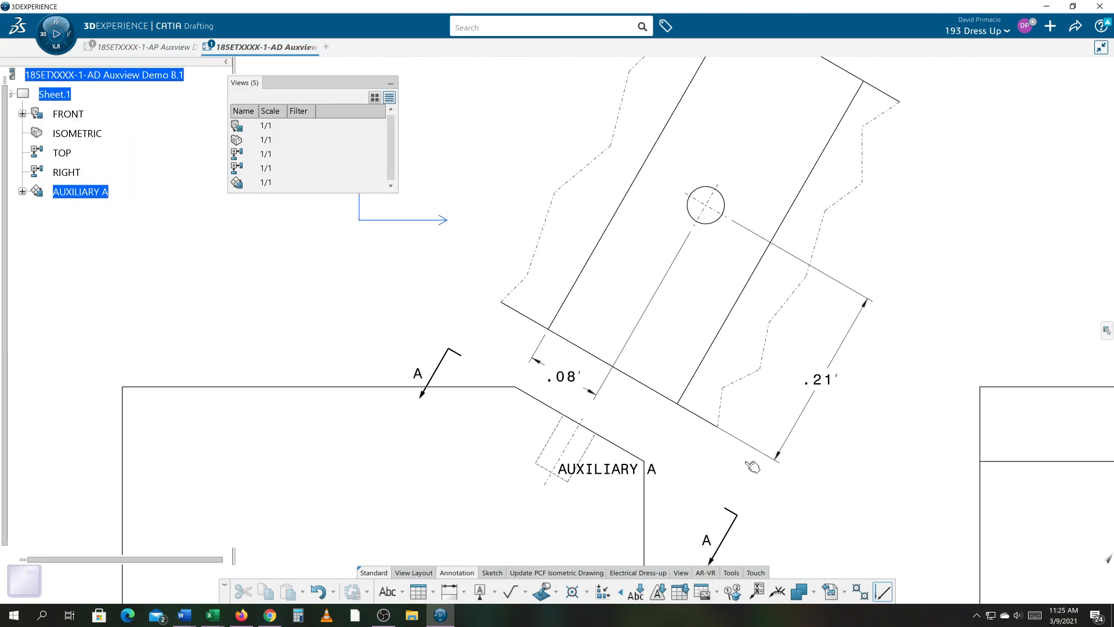
mouse_move(647, 393)
middle_down()
mouse_move(694, 343)
mouse_move(710, 380)
middle_up()
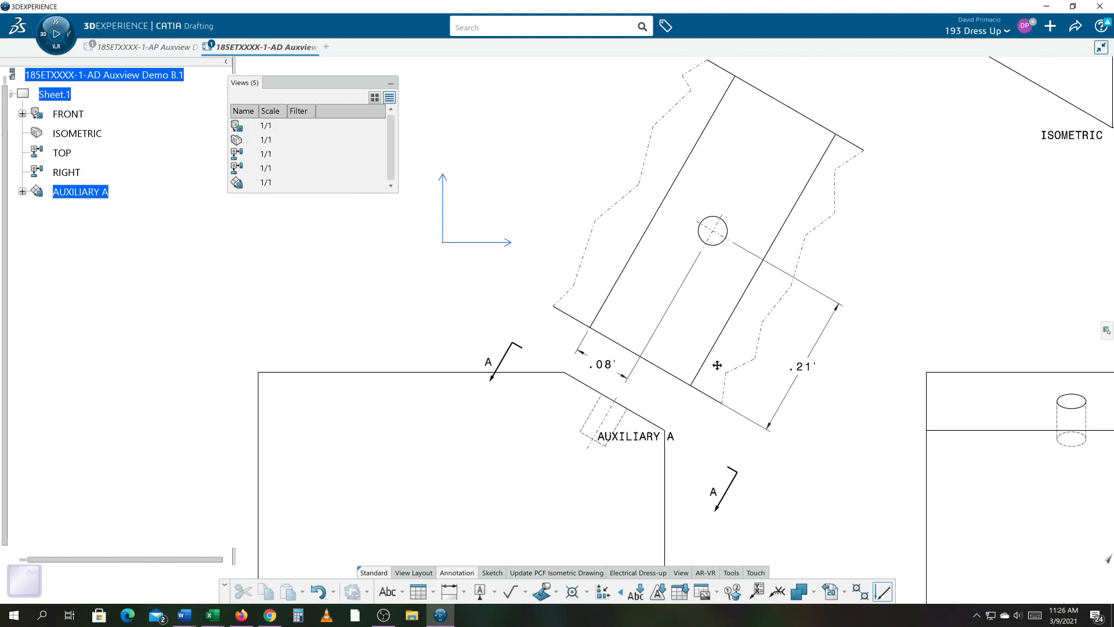
click(513, 352)
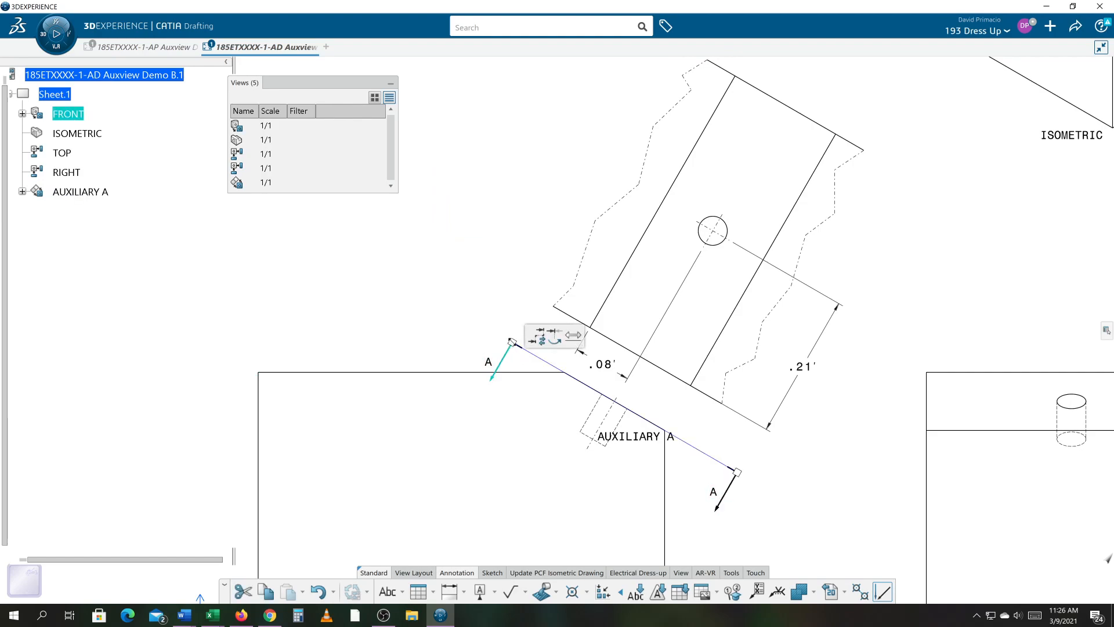
drag(513, 342, 470, 323)
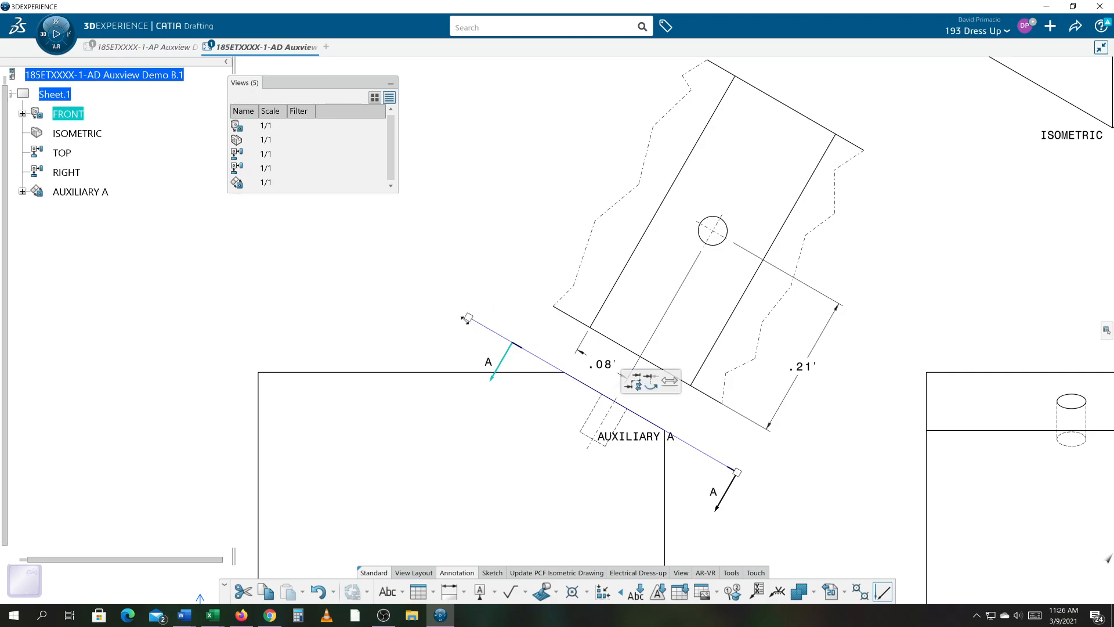
key(ctrl+z)
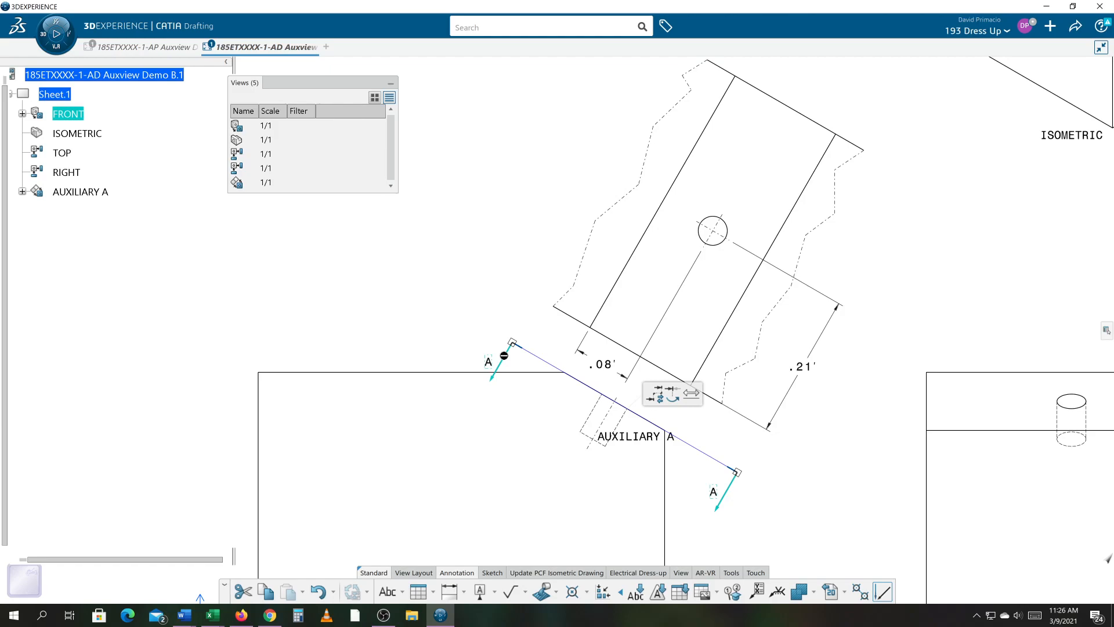
- Extend the upper end of section line A-A farther up and to the left
click(485, 345)
click(508, 351)
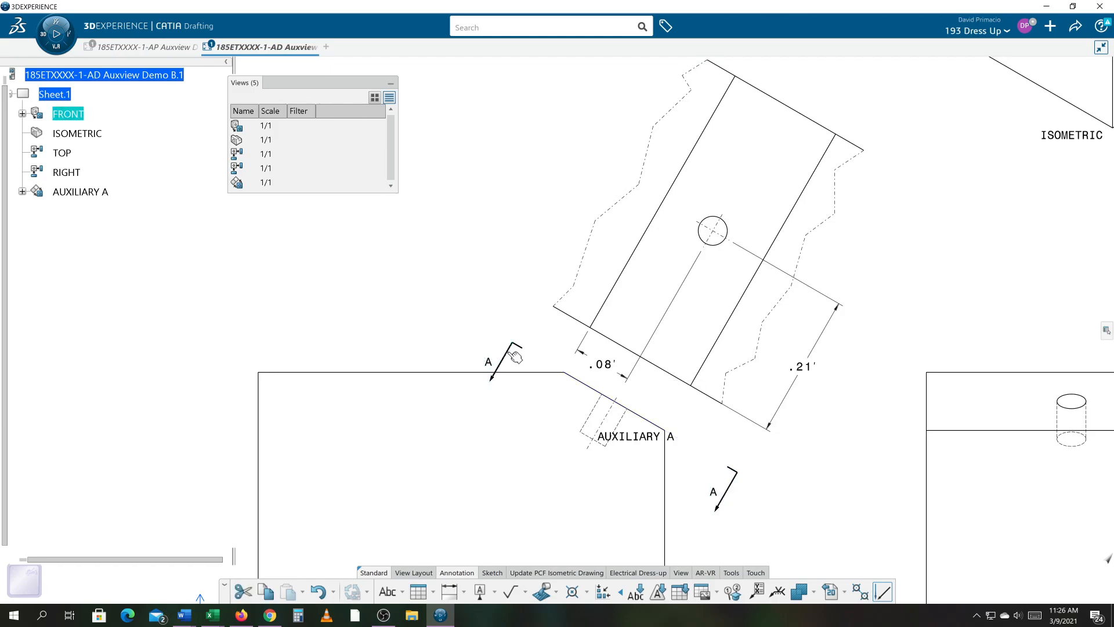
double_click(506, 351)
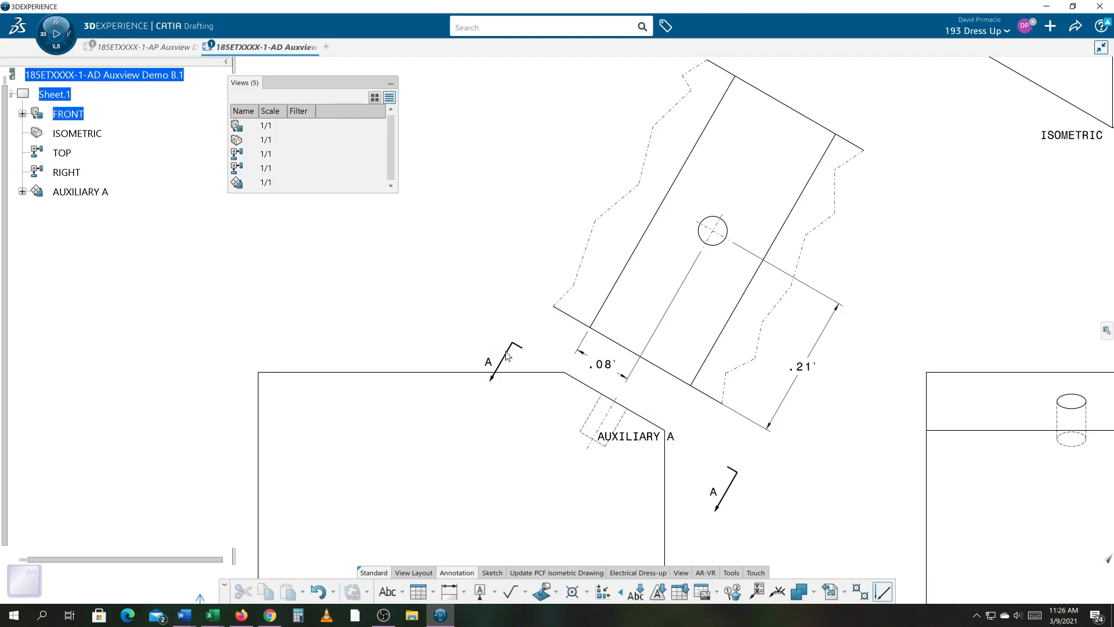
click(512, 354)
click(507, 351)
click(507, 351)
click(507, 350)
click(511, 352)
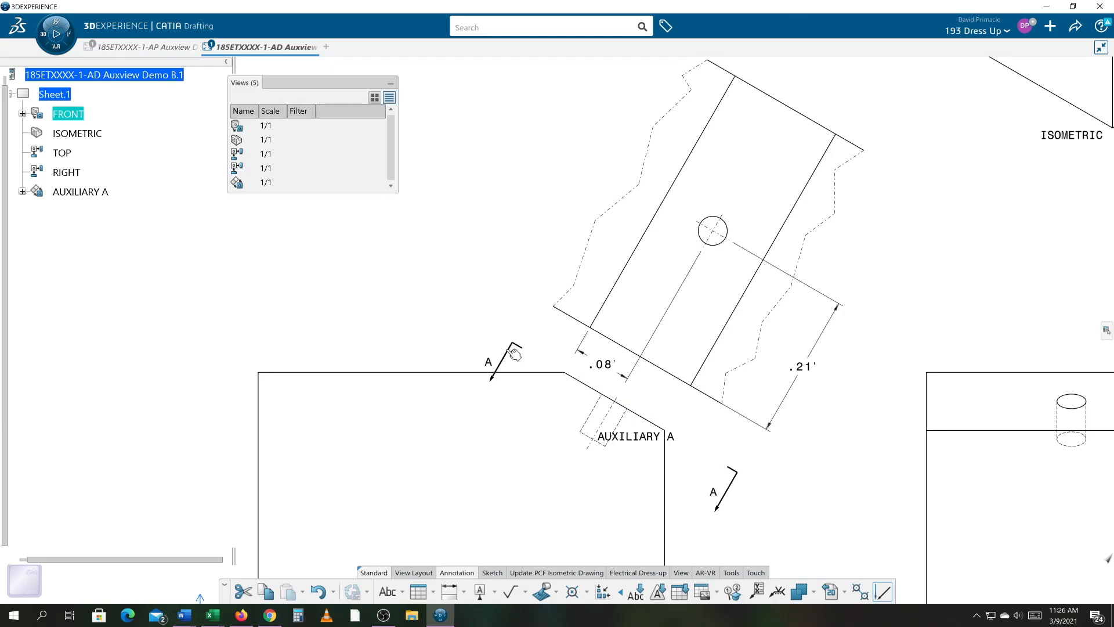
click(515, 354)
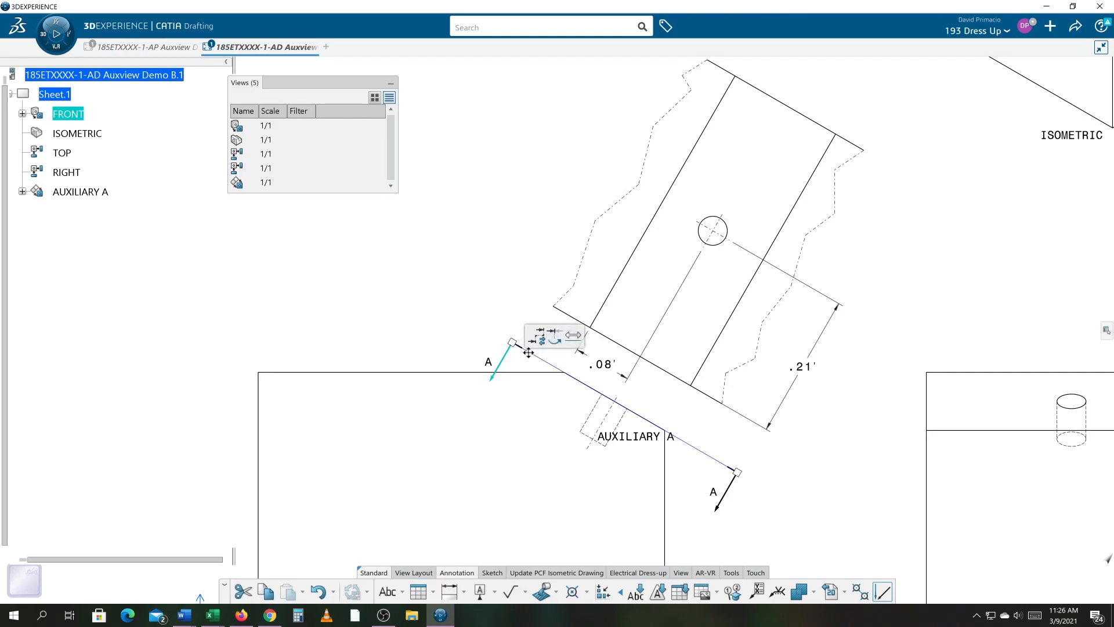
drag(513, 343, 476, 321)
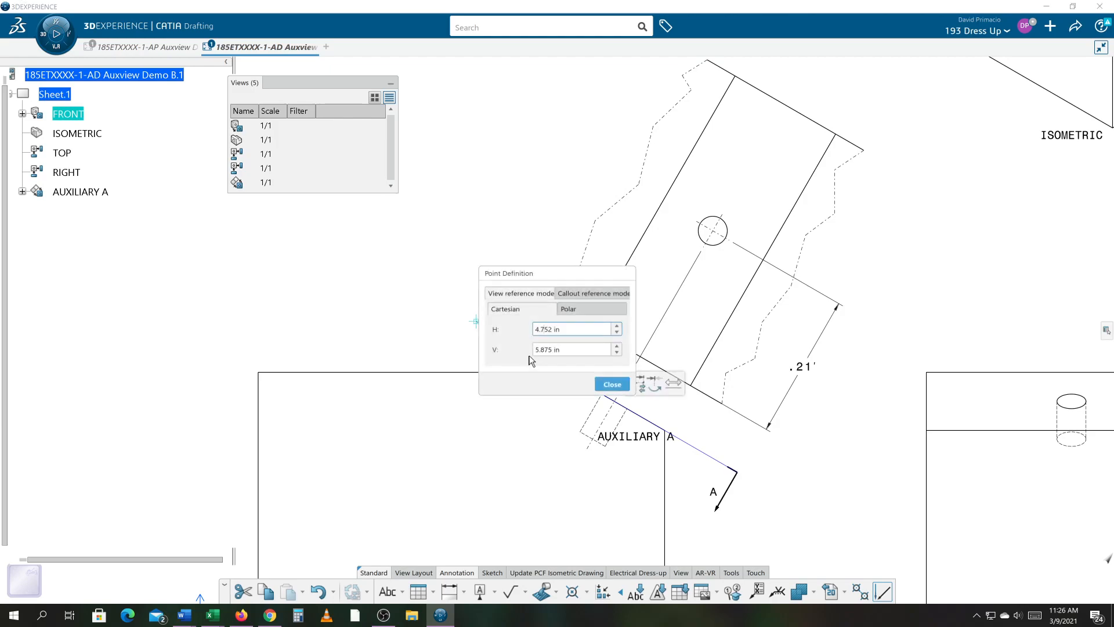
click(612, 384)
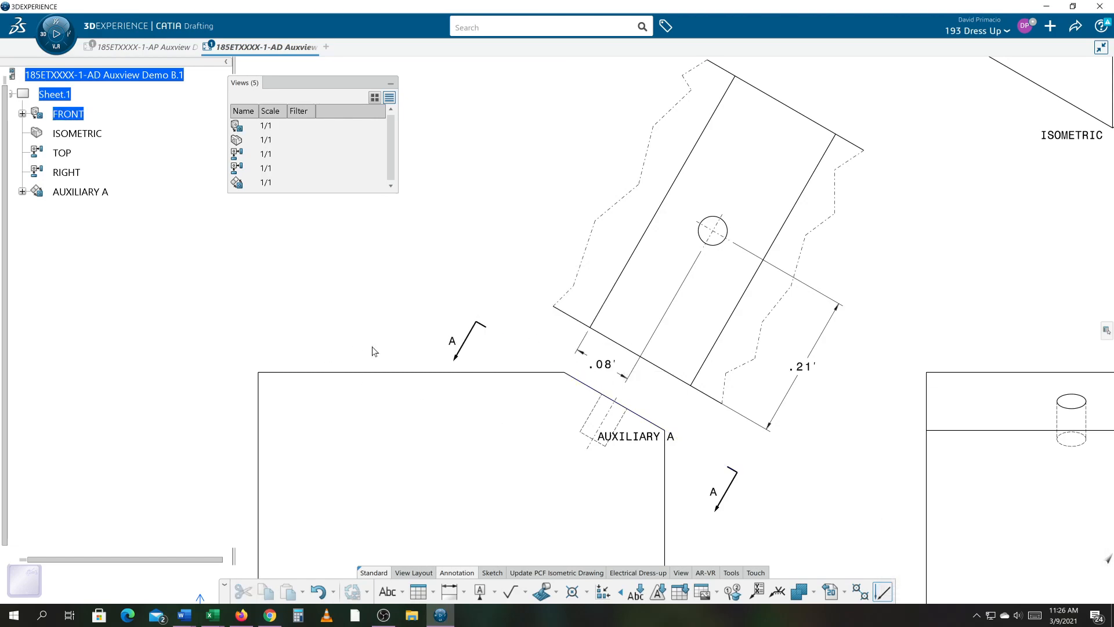
- Dimension the diameter of the hole in the auxiliary view, placing the value above the part
mouse_move(683, 471)
middle_down()
mouse_move(630, 461)
mouse_move(649, 504)
middle_up()
click(466, 592)
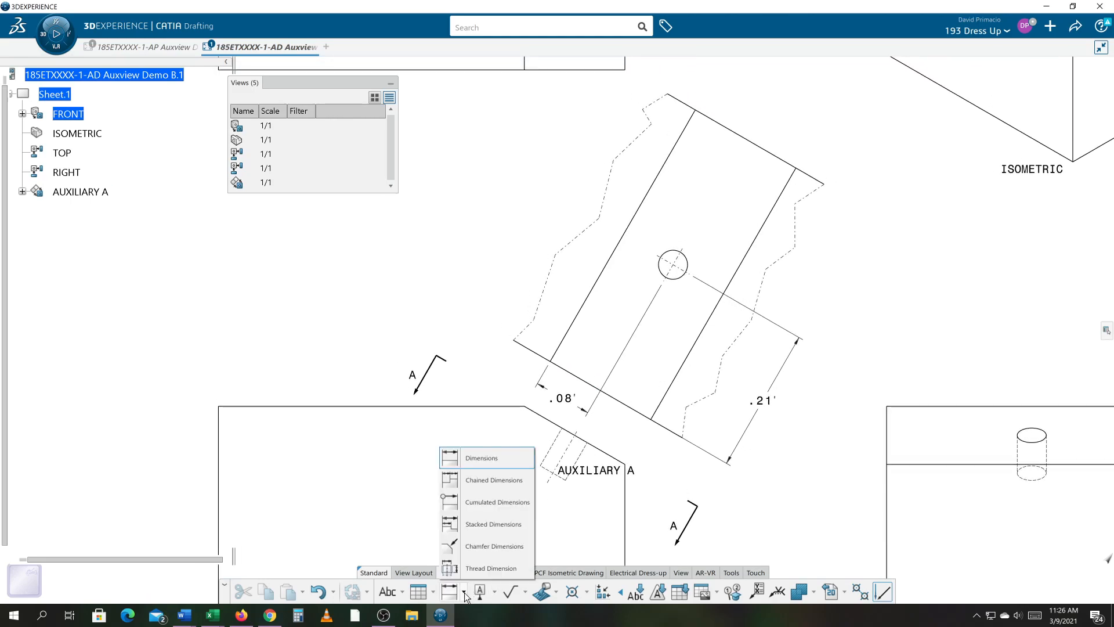
click(484, 458)
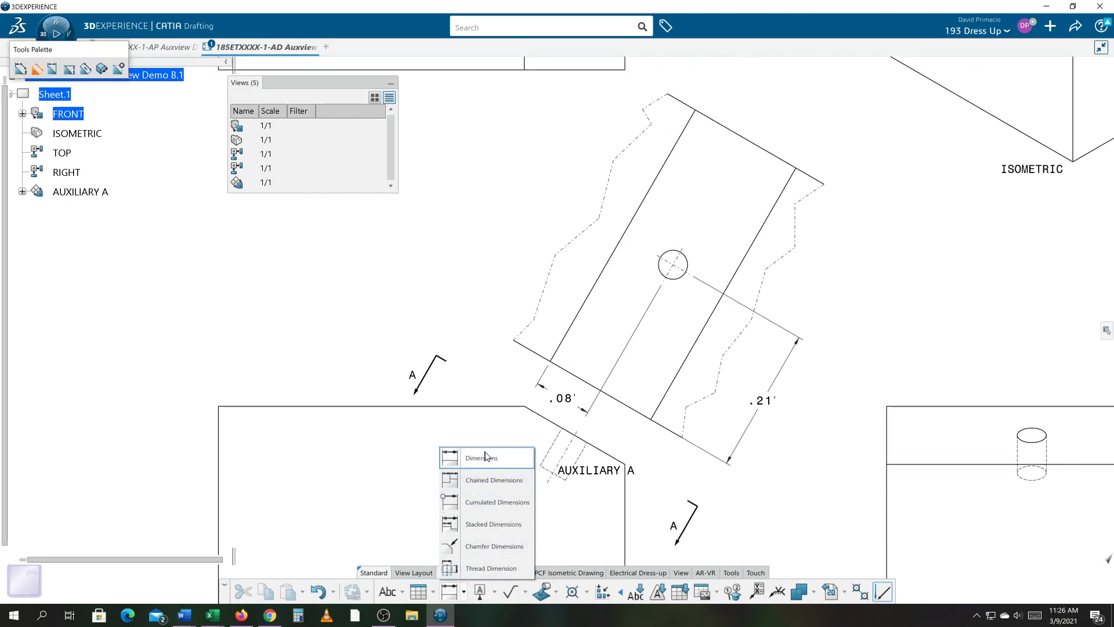
click(679, 254)
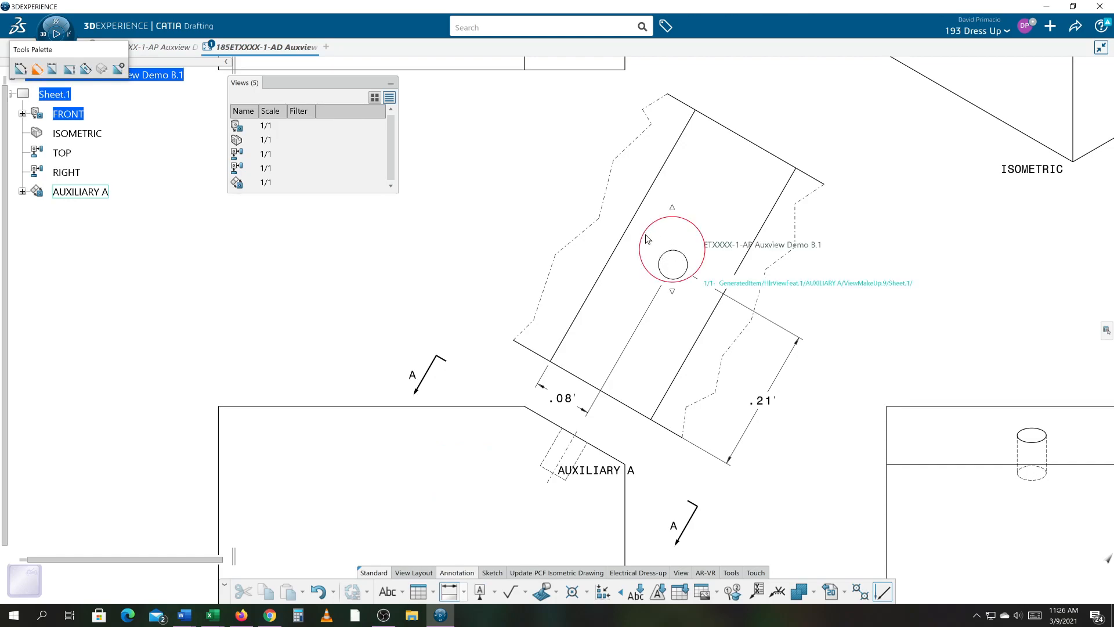
click(580, 142)
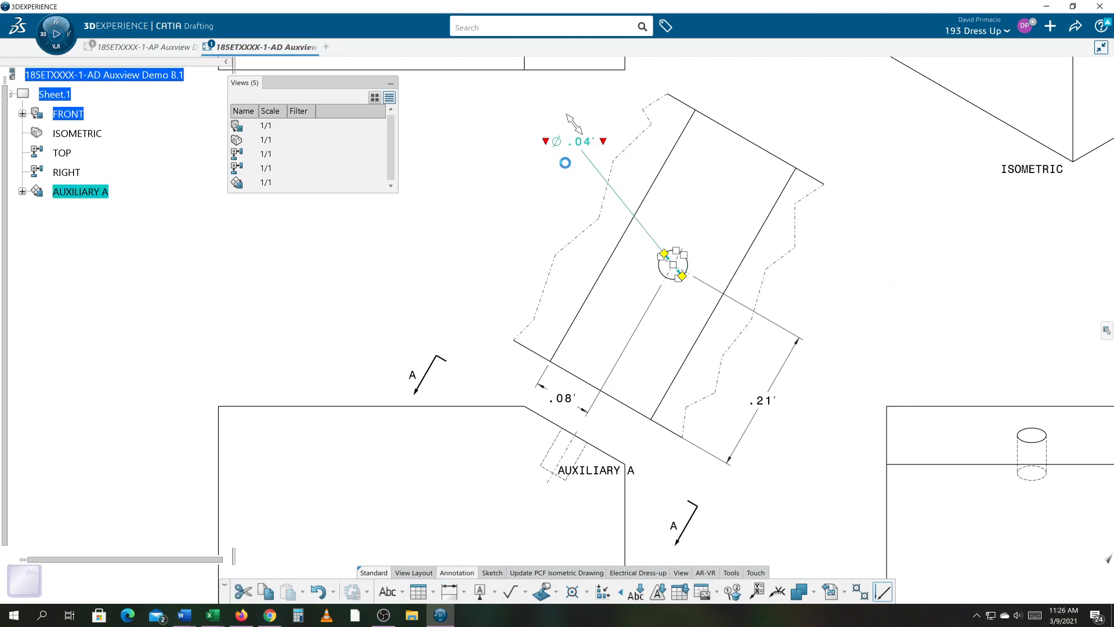
- Select the auxiliary view's three dimensions and change their main value description to NUM.DINC
middle_drag(489, 246, 517, 257)
drag(522, 140, 786, 449)
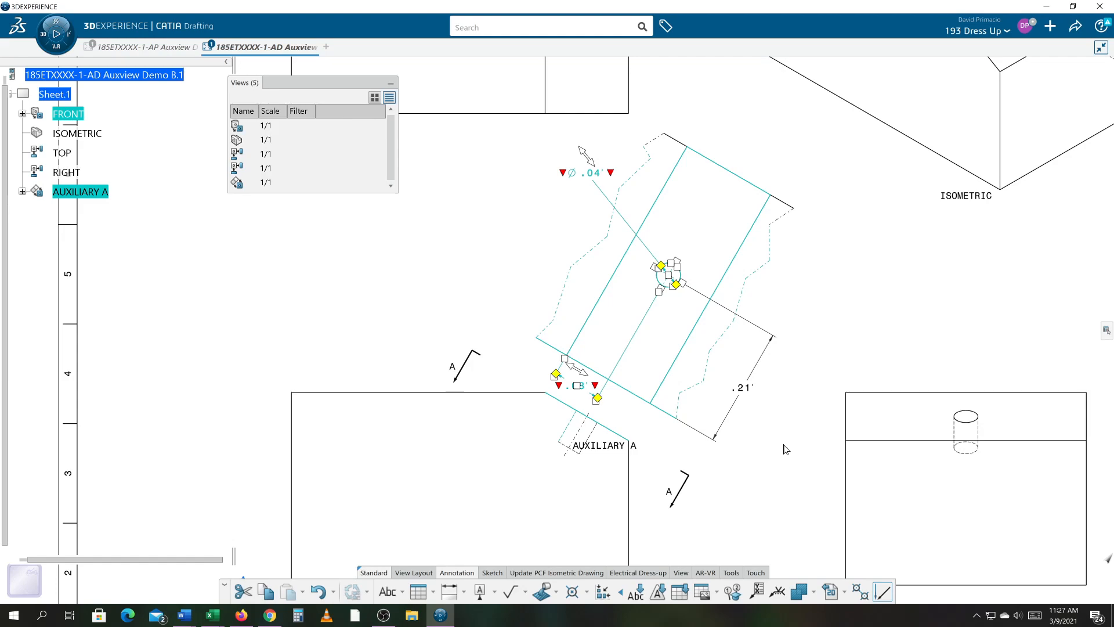
click(784, 449)
drag(465, 133, 888, 512)
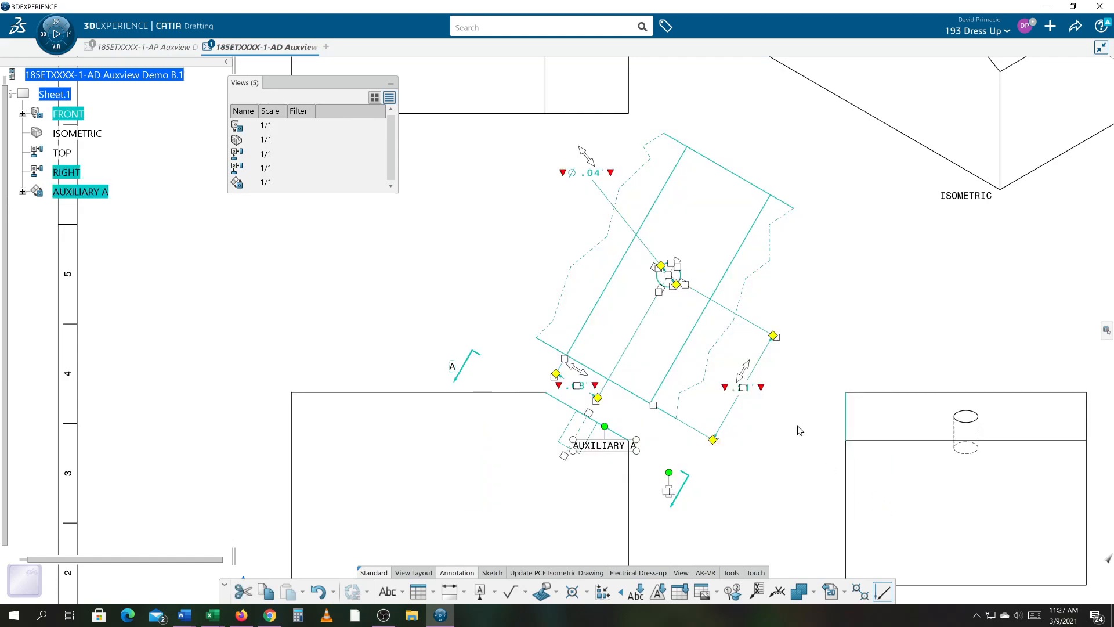
right_click(753, 387)
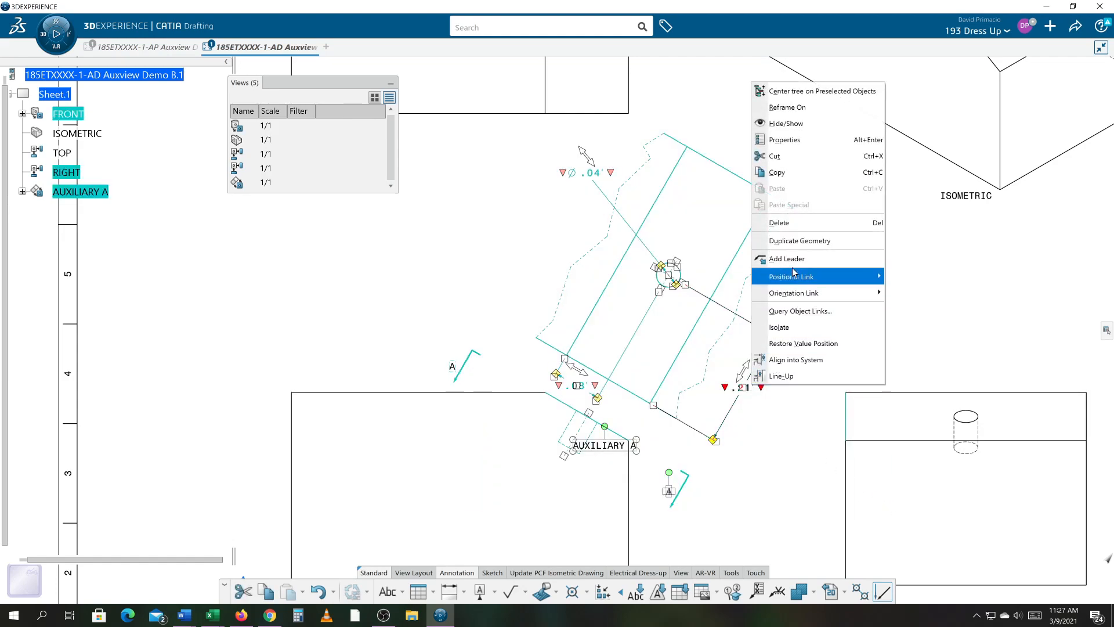
click(785, 142)
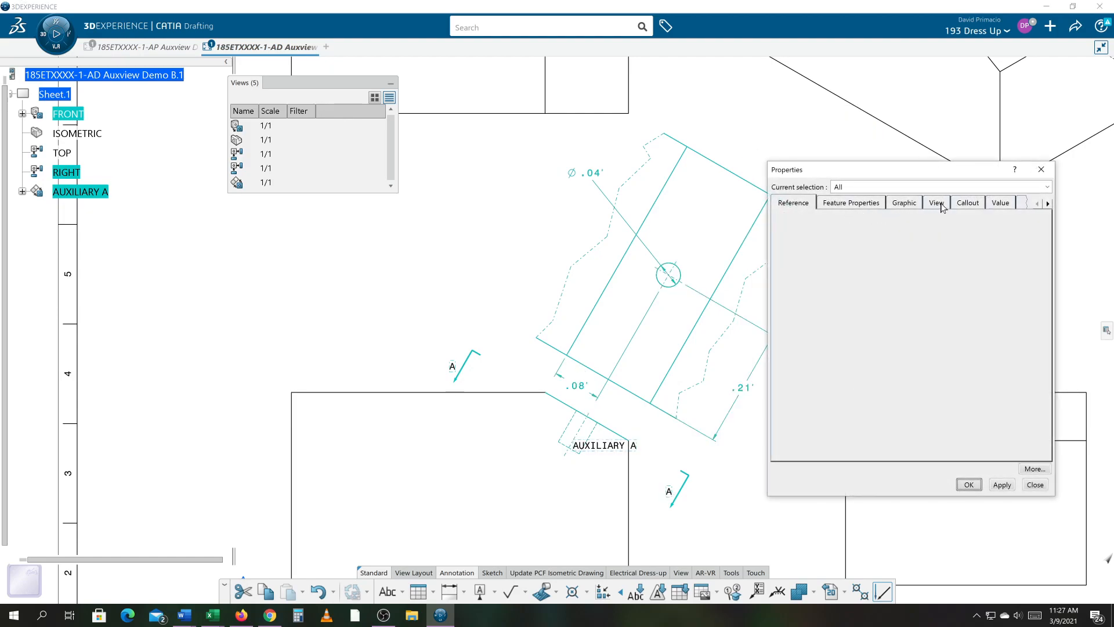
click(994, 204)
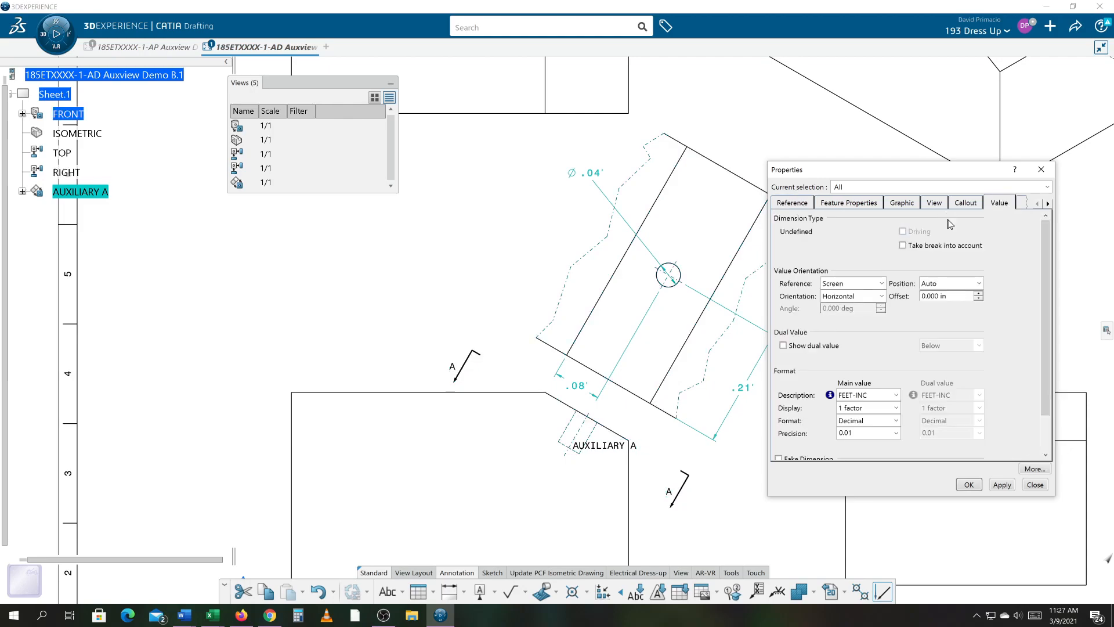
click(896, 395)
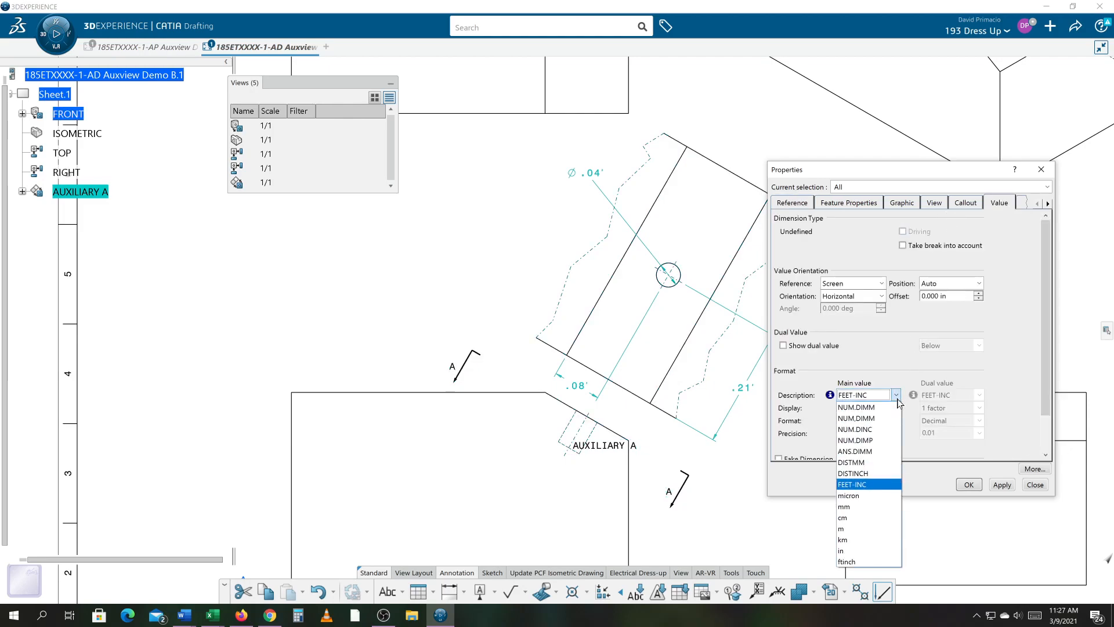
click(886, 430)
click(968, 486)
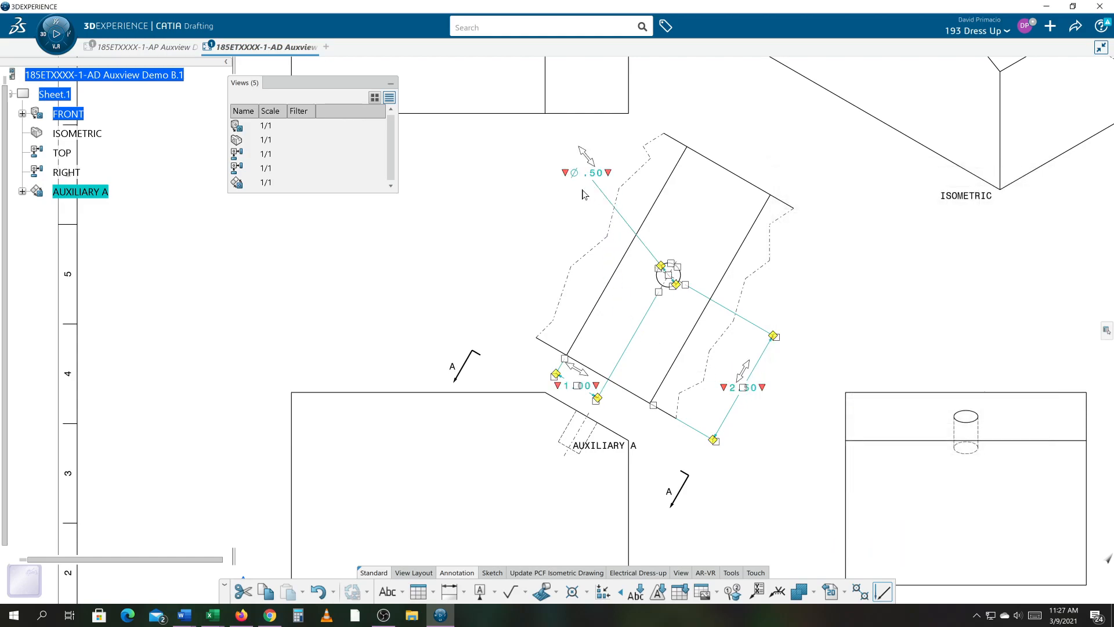
- Set the hole diameter dimension's line representation to Two Parts and turn off its second arrow symbol
right_click(589, 172)
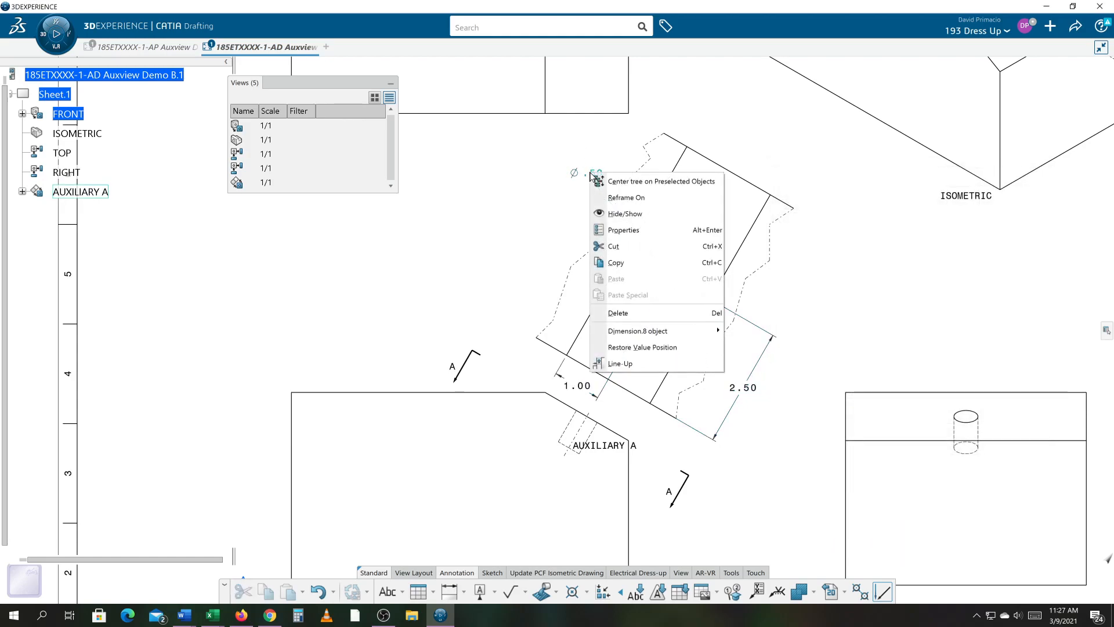
click(618, 232)
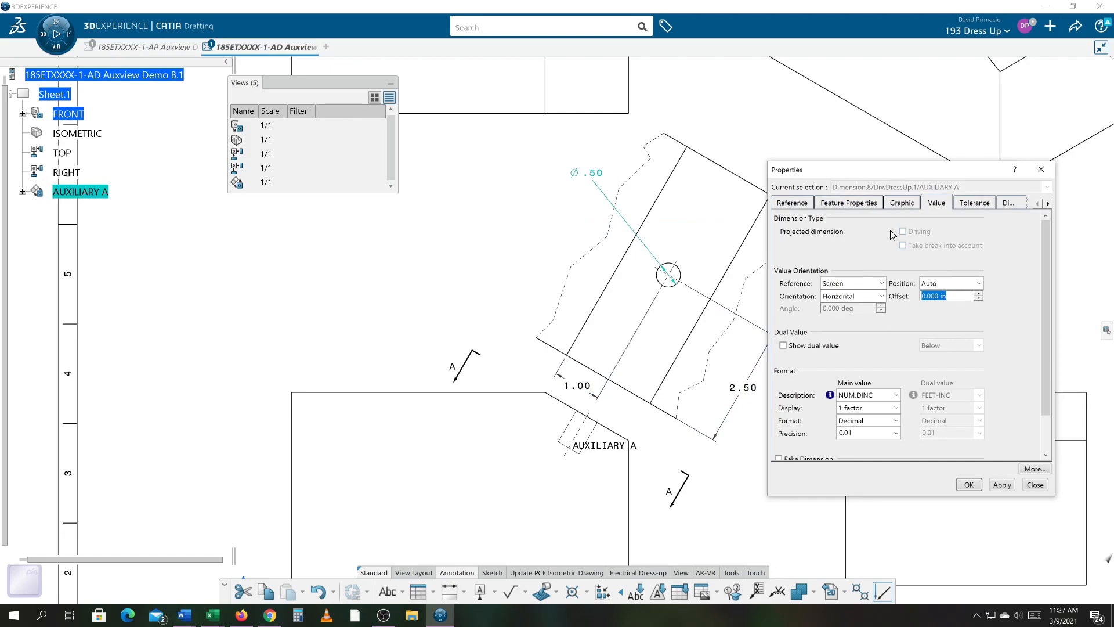
click(1003, 208)
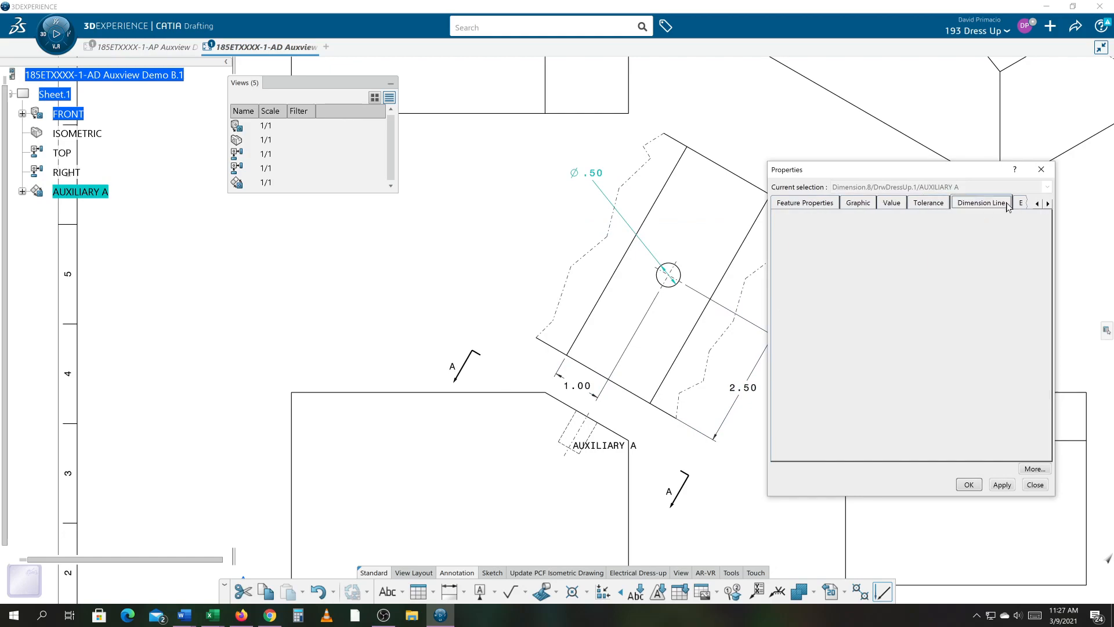
click(877, 233)
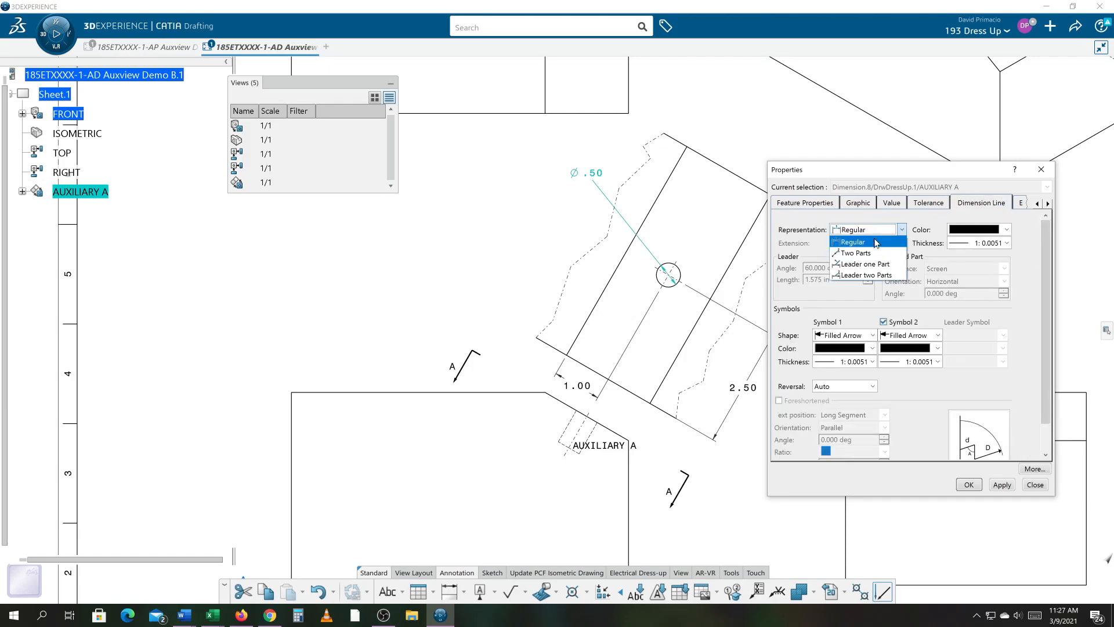
click(873, 252)
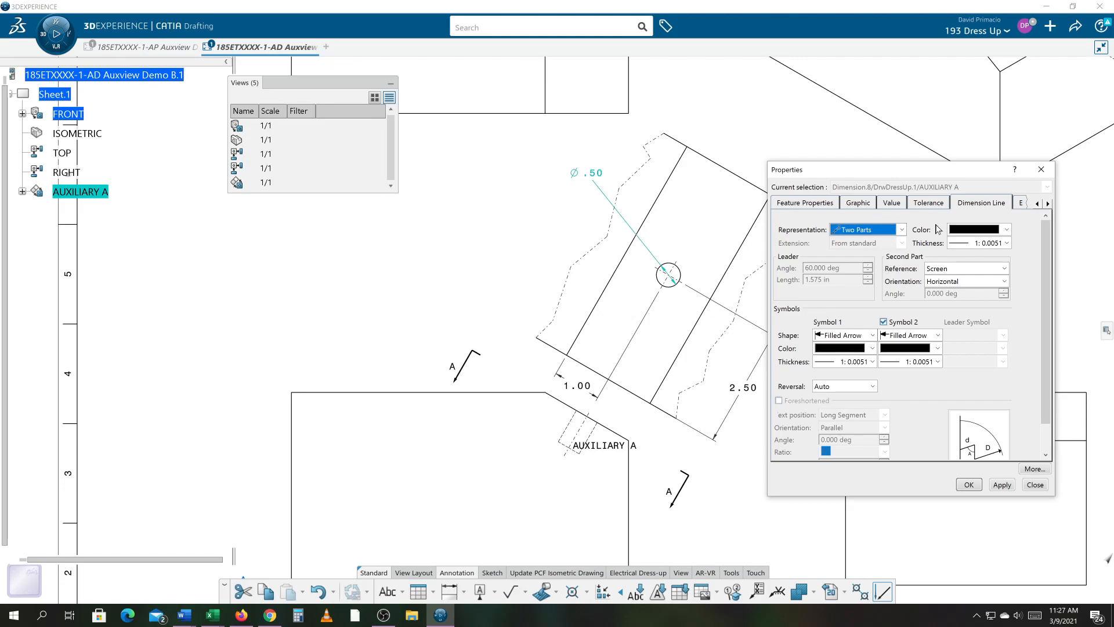
click(1021, 202)
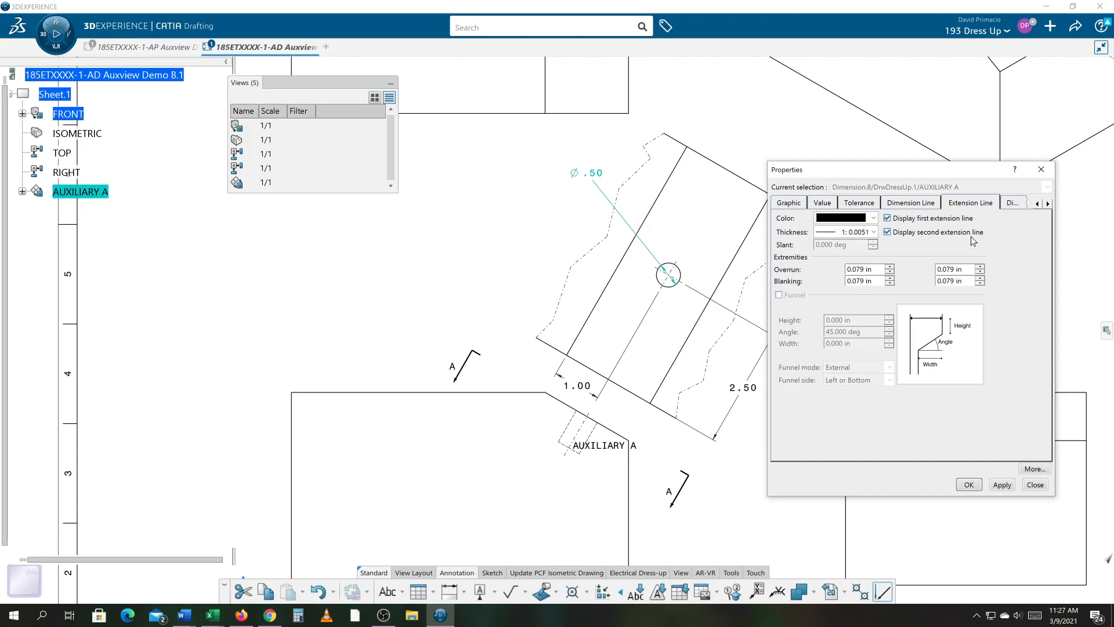
click(1030, 197)
click(1019, 204)
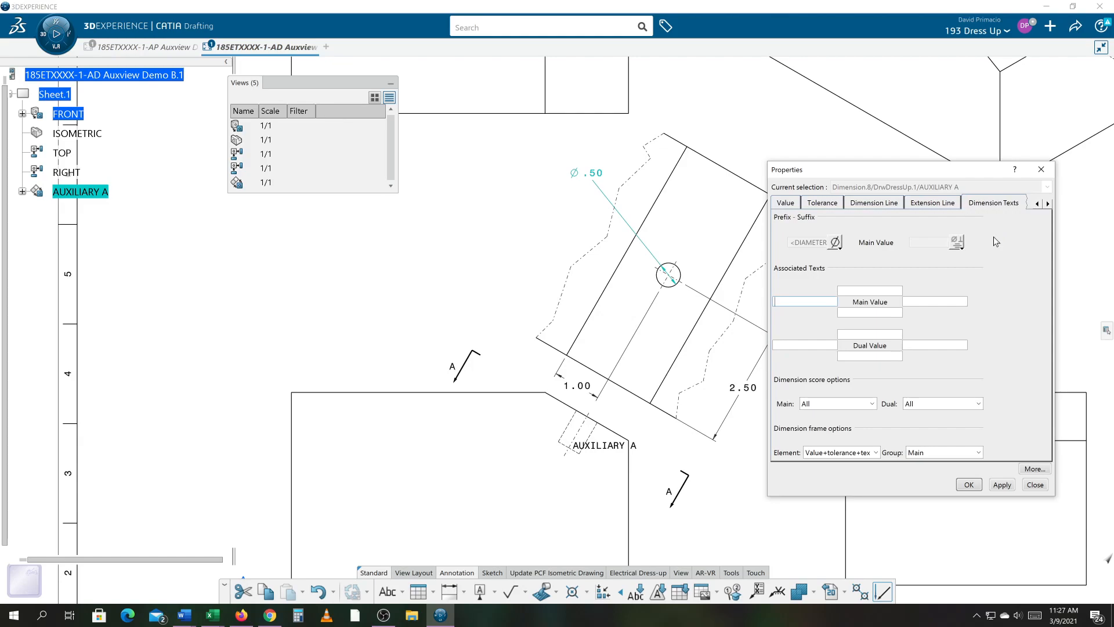
click(863, 207)
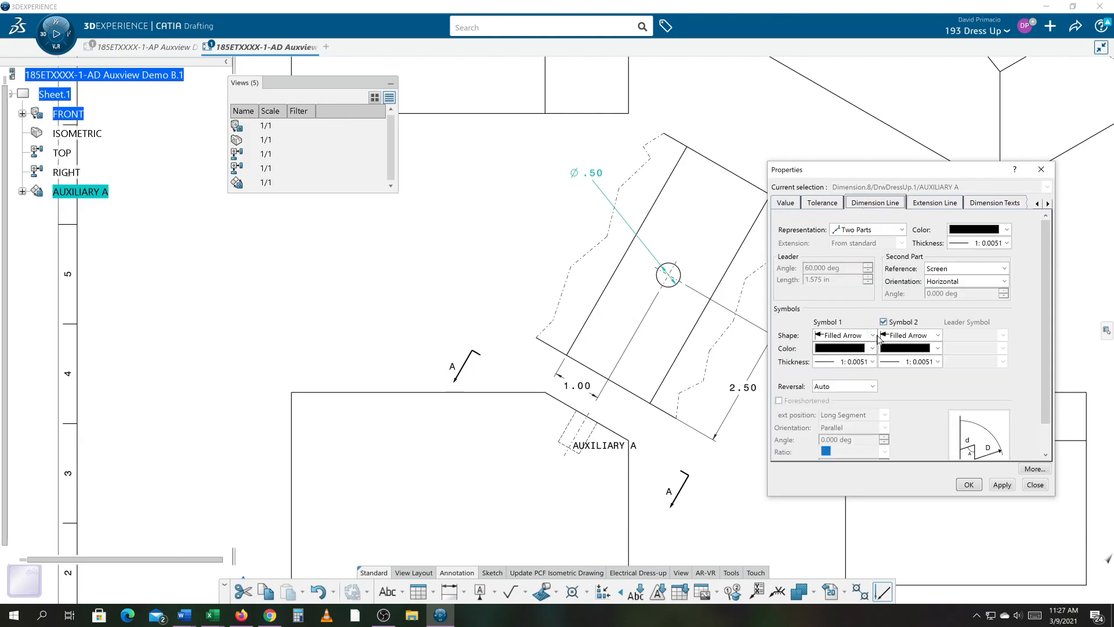
click(896, 324)
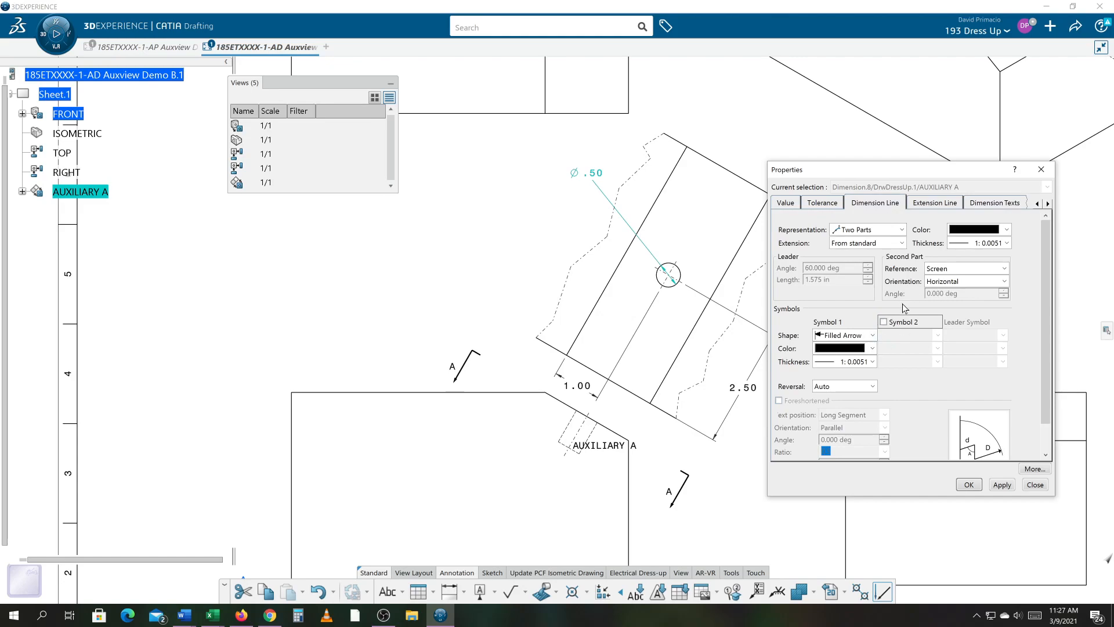
click(998, 485)
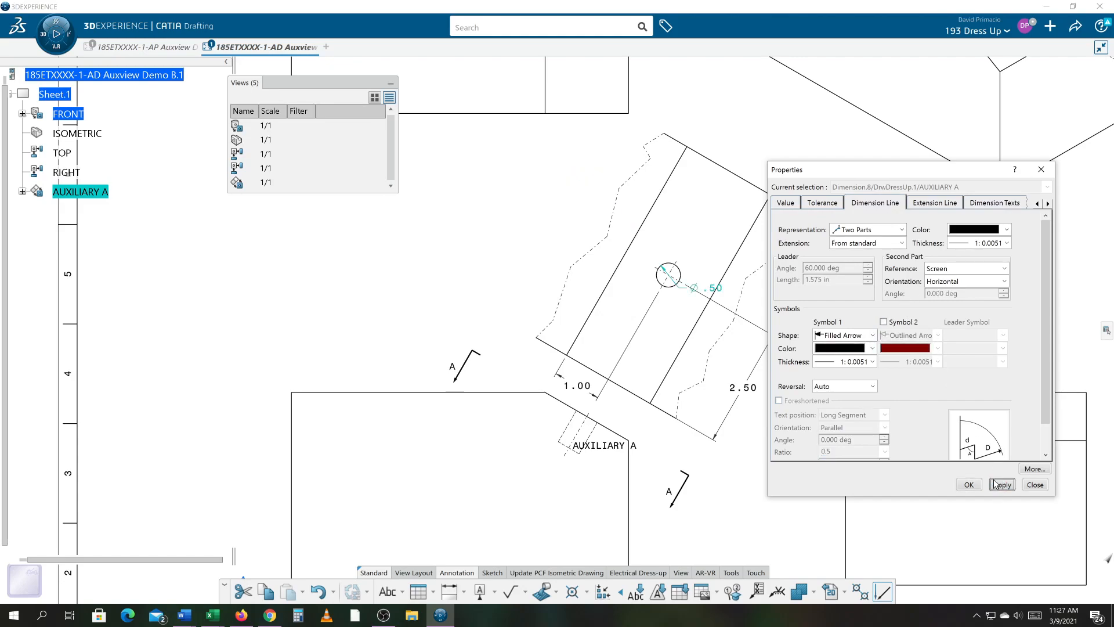
click(966, 486)
- Reposition the hole diameter dimension's text above and to the left of the hole on its leader
scroll(764, 441, up, 5)
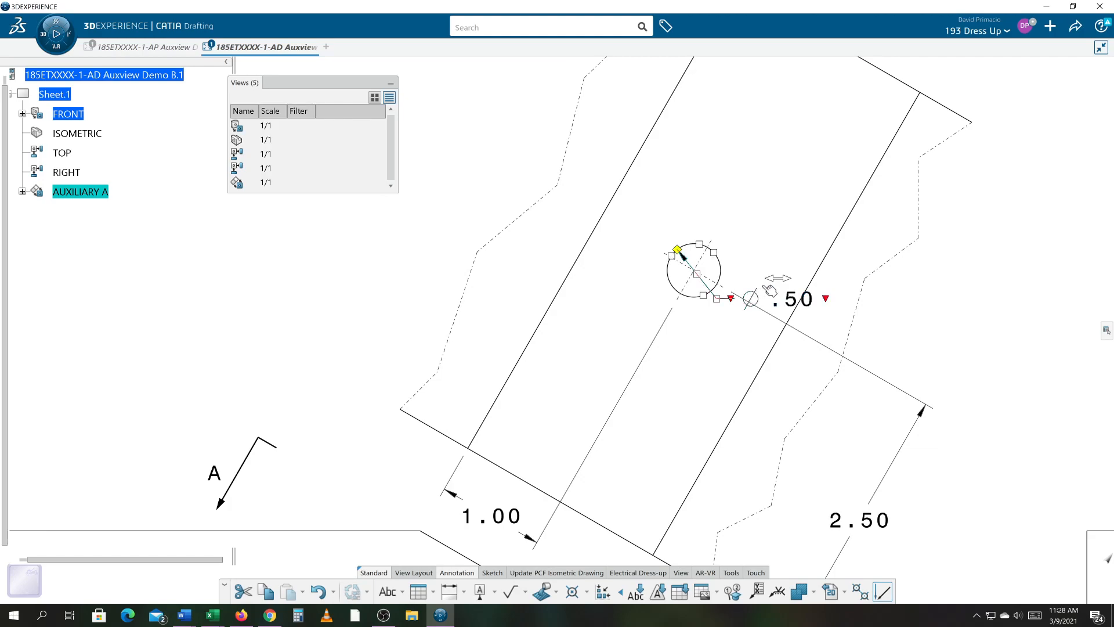
drag(776, 283, 800, 302)
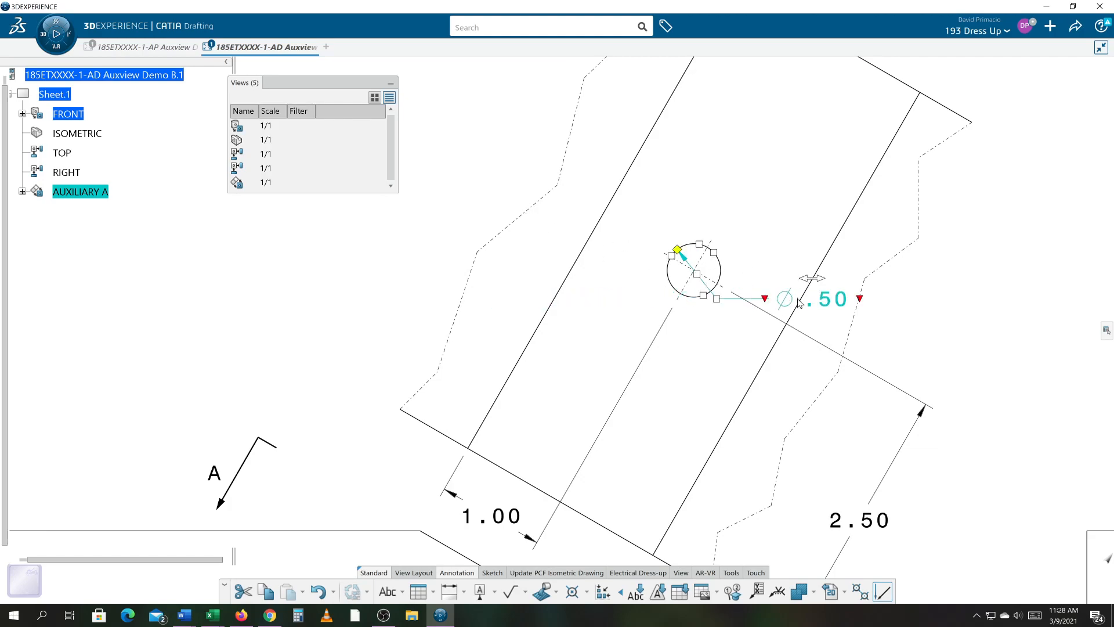
click(735, 306)
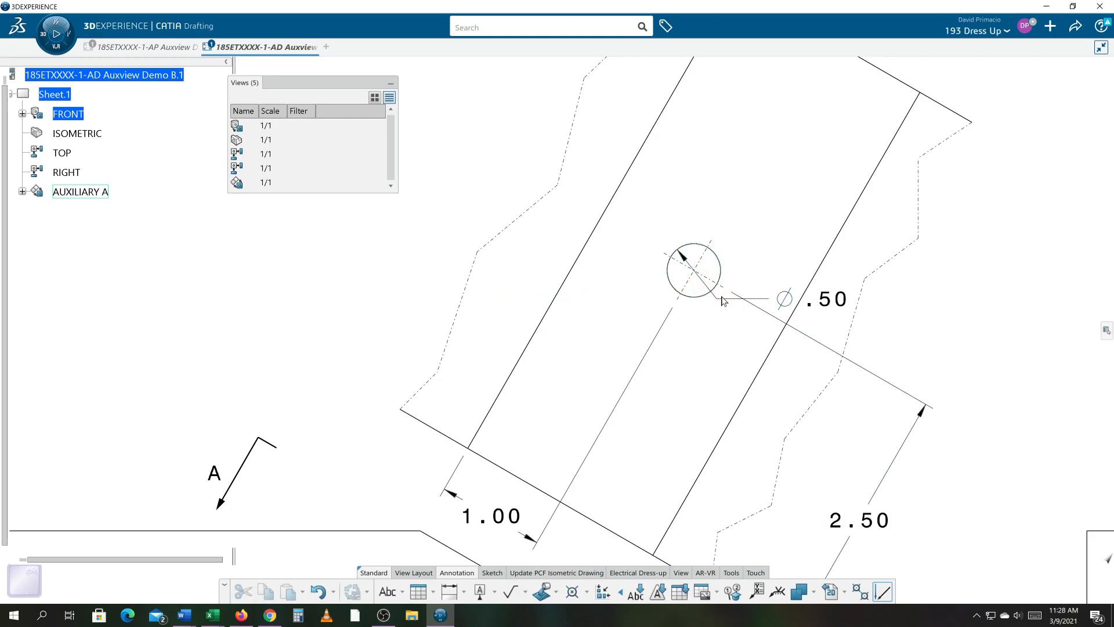
click(762, 299)
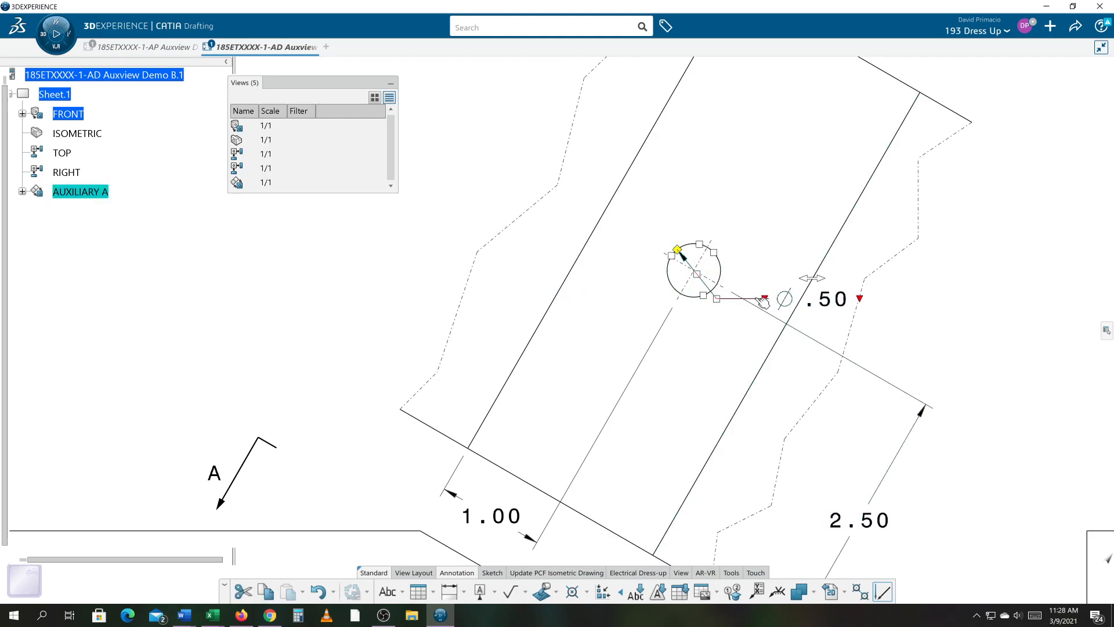
mouse_move(760, 300)
mouse_down()
mouse_move(723, 264)
mouse_move(750, 252)
mouse_move(660, 187)
mouse_move(464, 117)
mouse_up()
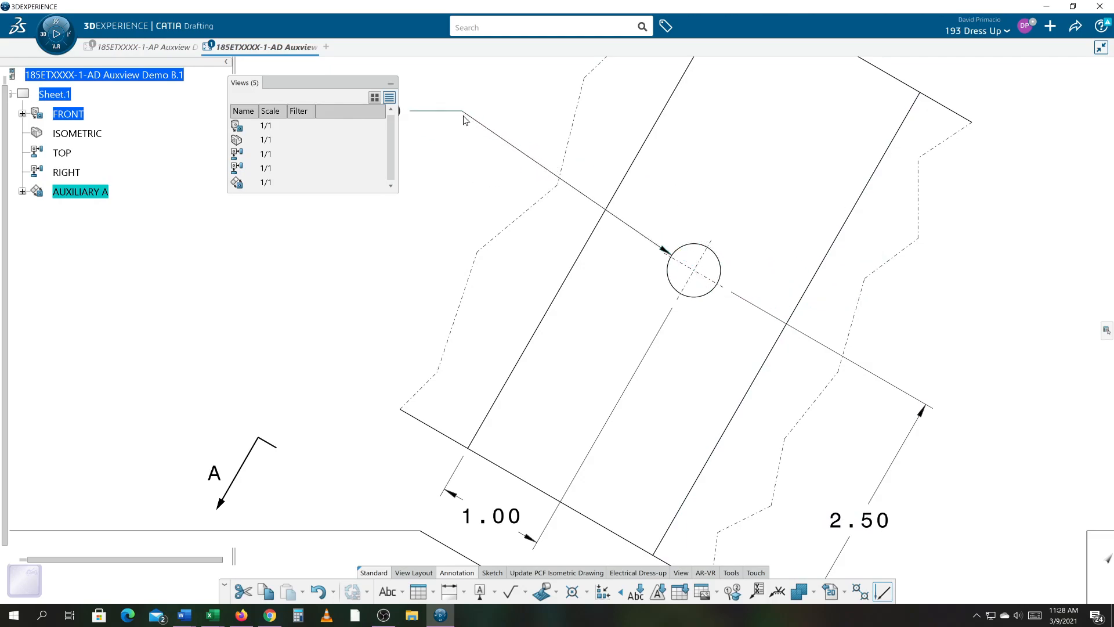
middle_drag(541, 423, 920, 547)
click(634, 366)
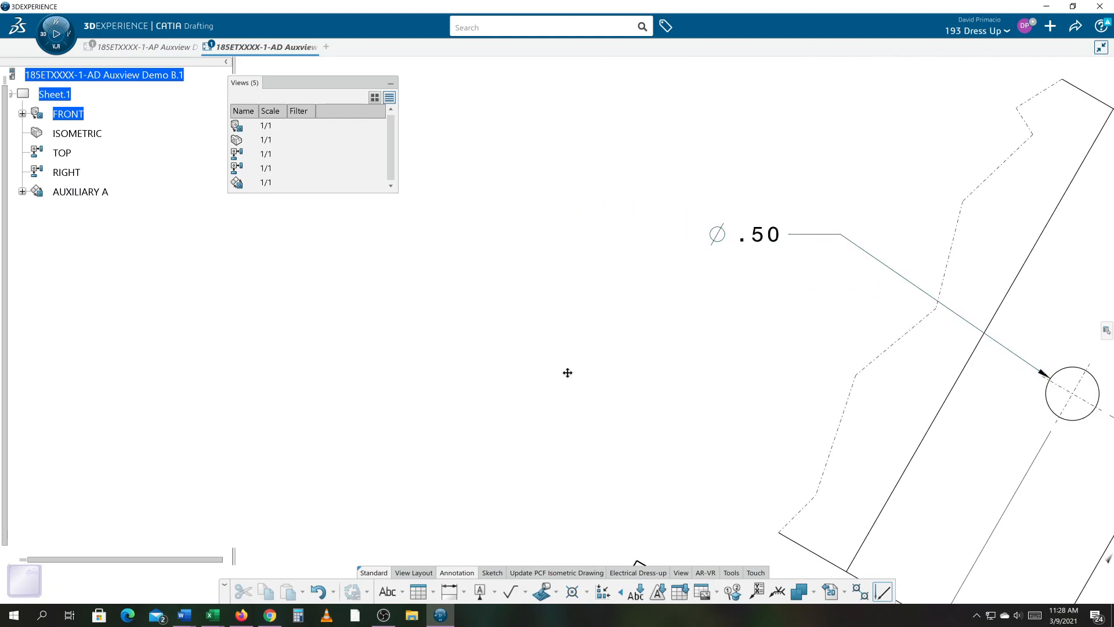
middle_drag(580, 372, 509, 370)
mouse_move(860, 433)
middle_down()
mouse_move(662, 428)
mouse_move(670, 425)
middle_up()
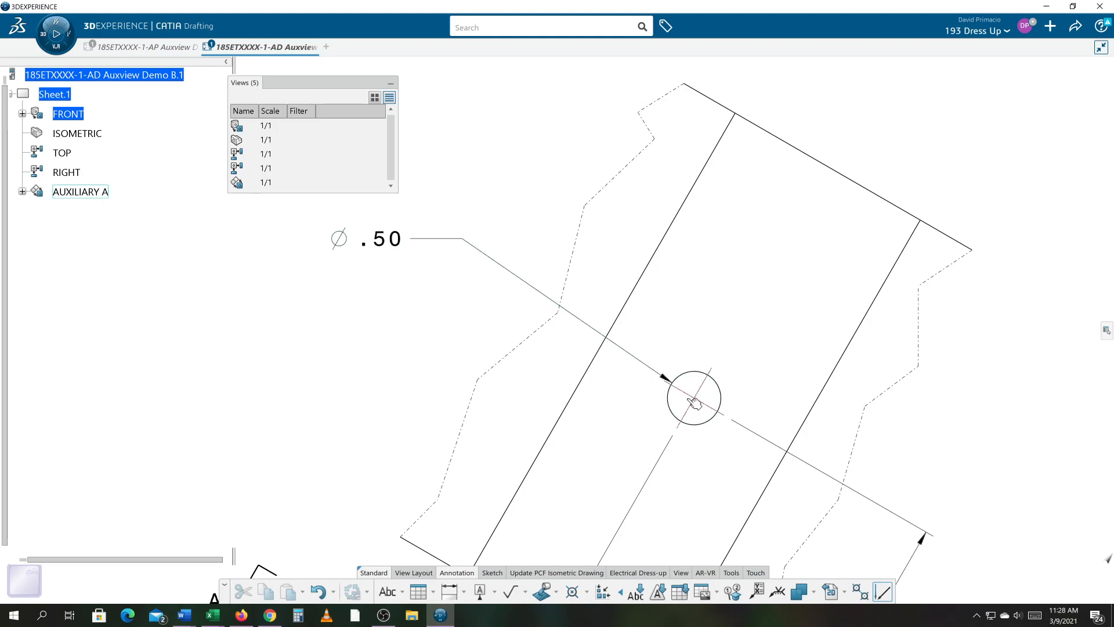
mouse_move(450, 243)
mouse_down()
mouse_move(472, 228)
mouse_move(522, 142)
mouse_move(567, 112)
mouse_move(590, 114)
mouse_up()
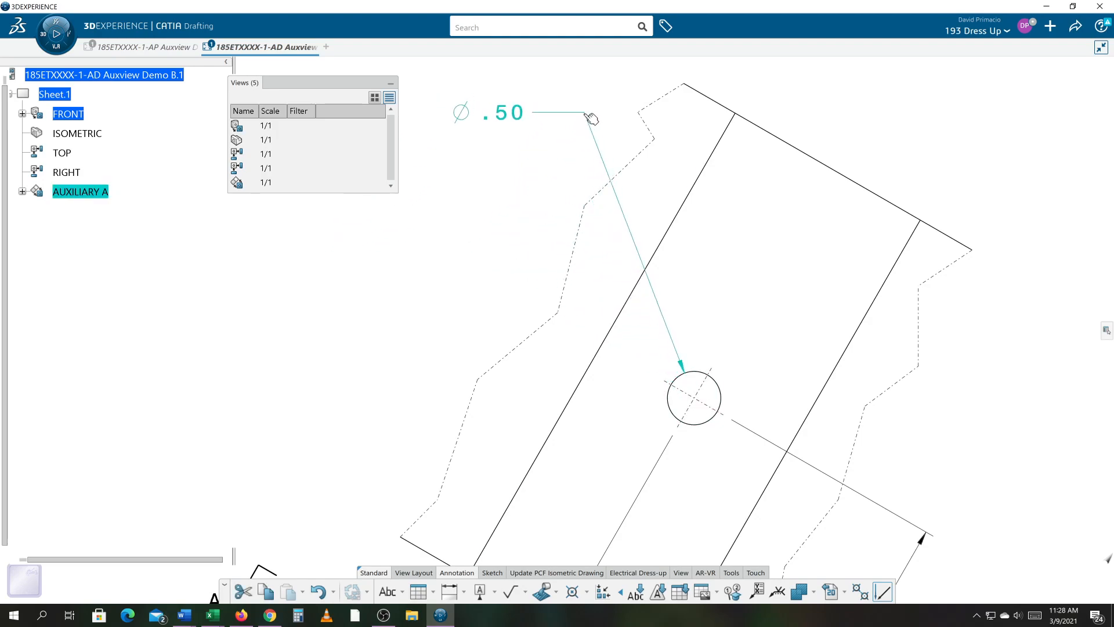
- Activate the AUXILIARY A view and turn on the display of view frames
click(490, 415)
mouse_move(492, 414)
middle_down()
mouse_move(553, 366)
mouse_move(560, 387)
middle_up()
middle_drag(741, 437, 777, 348)
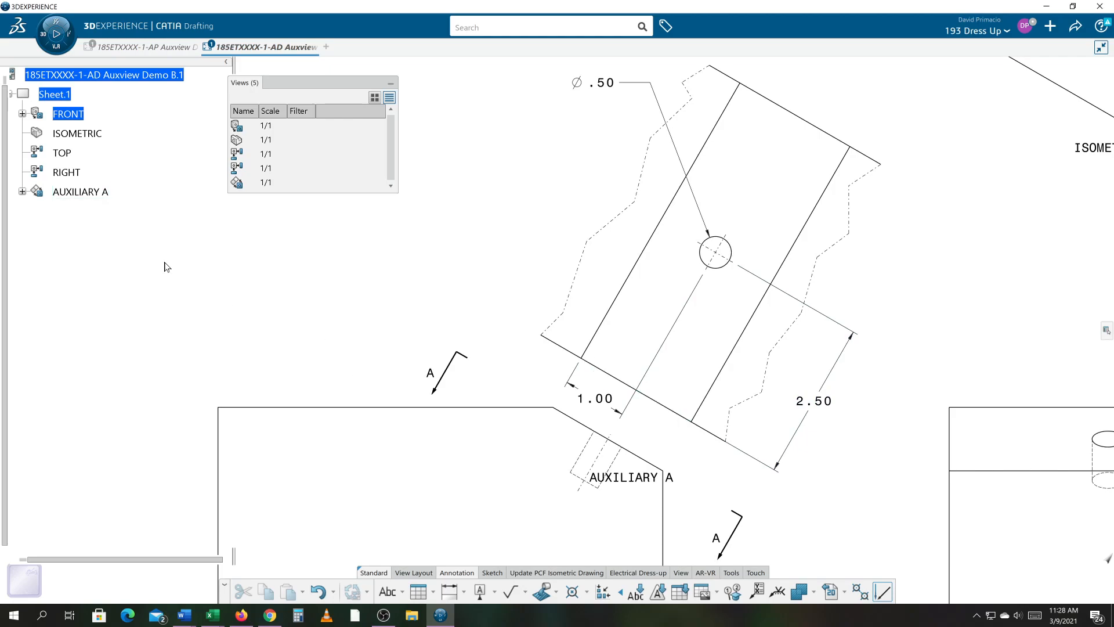
click(103, 194)
double_click(103, 197)
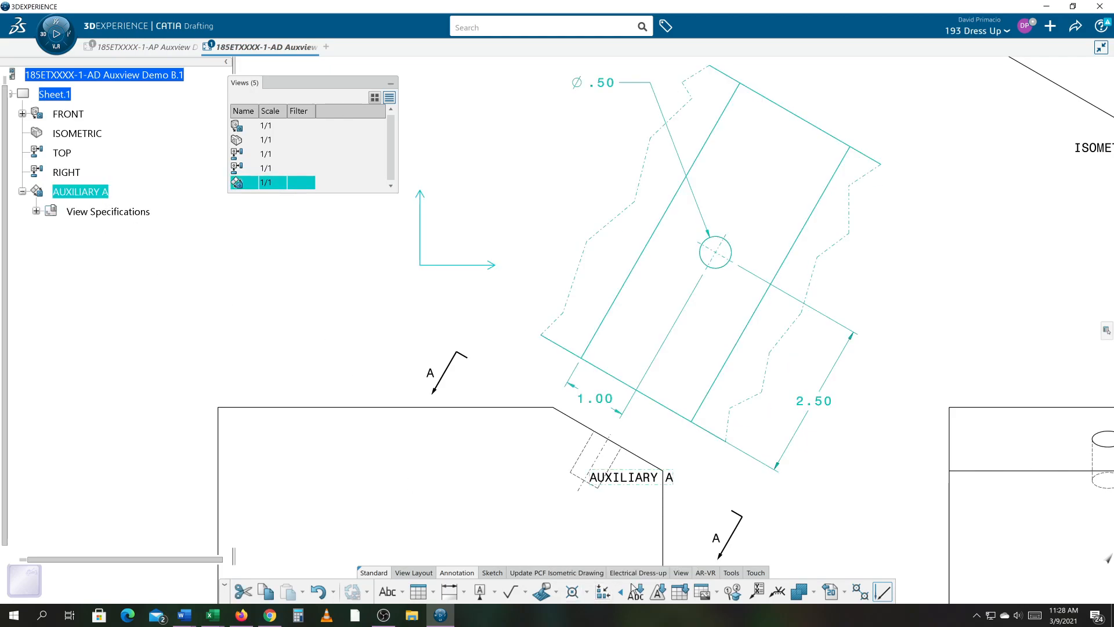
click(681, 572)
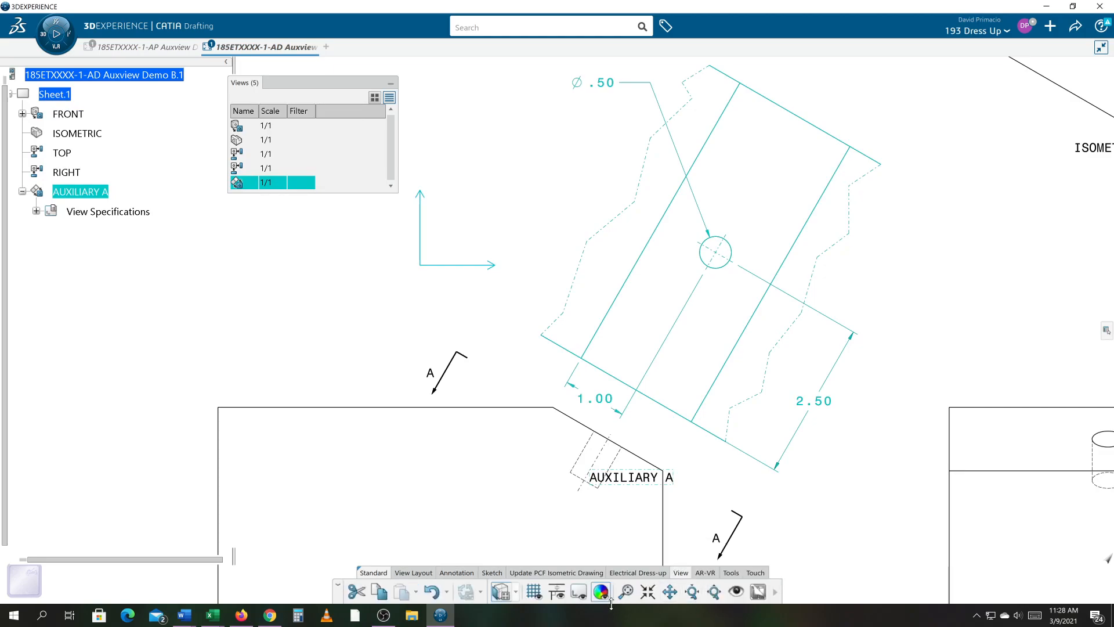
click(578, 591)
- Move the AUXILIARY A view title up, closer to the view's lower dimensions
drag(815, 529, 836, 465)
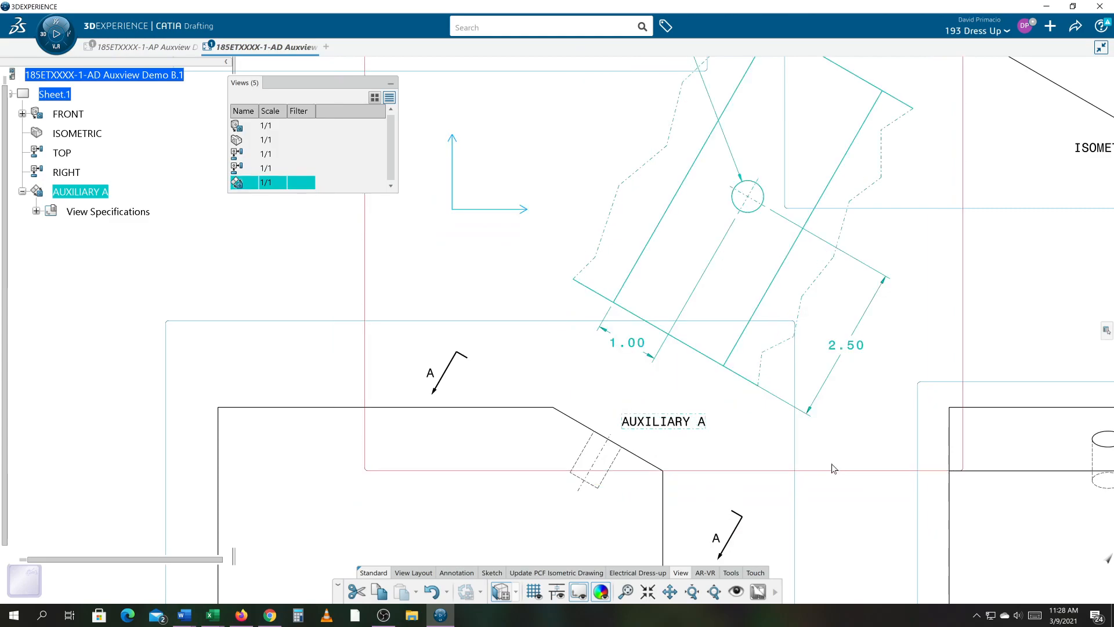
mouse_move(845, 449)
middle_down()
mouse_move(805, 450)
mouse_move(790, 484)
middle_up()
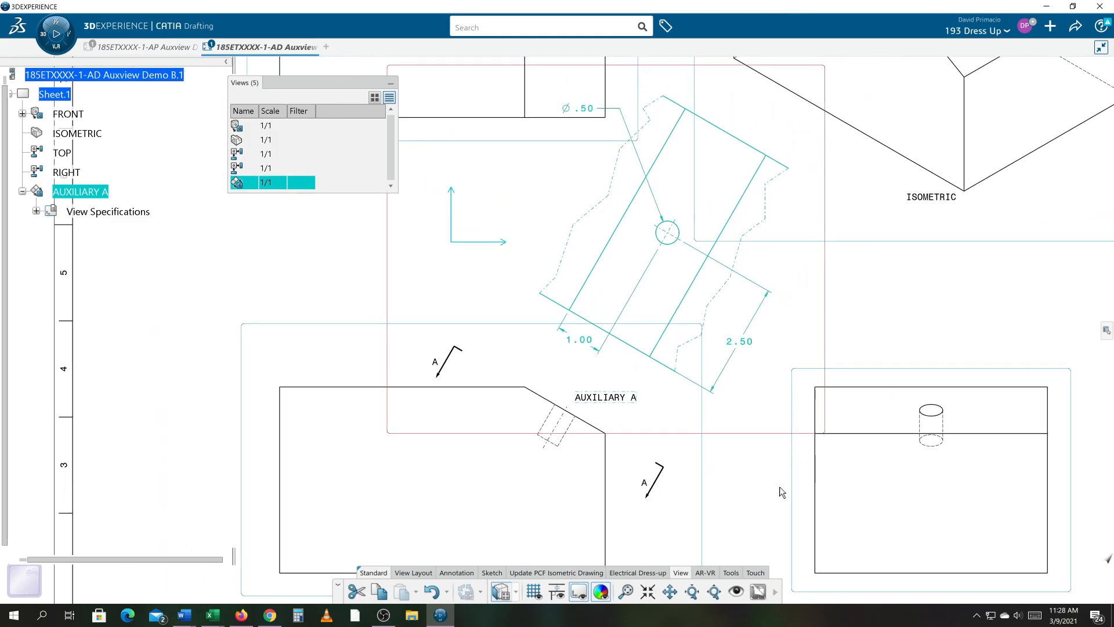
click(626, 401)
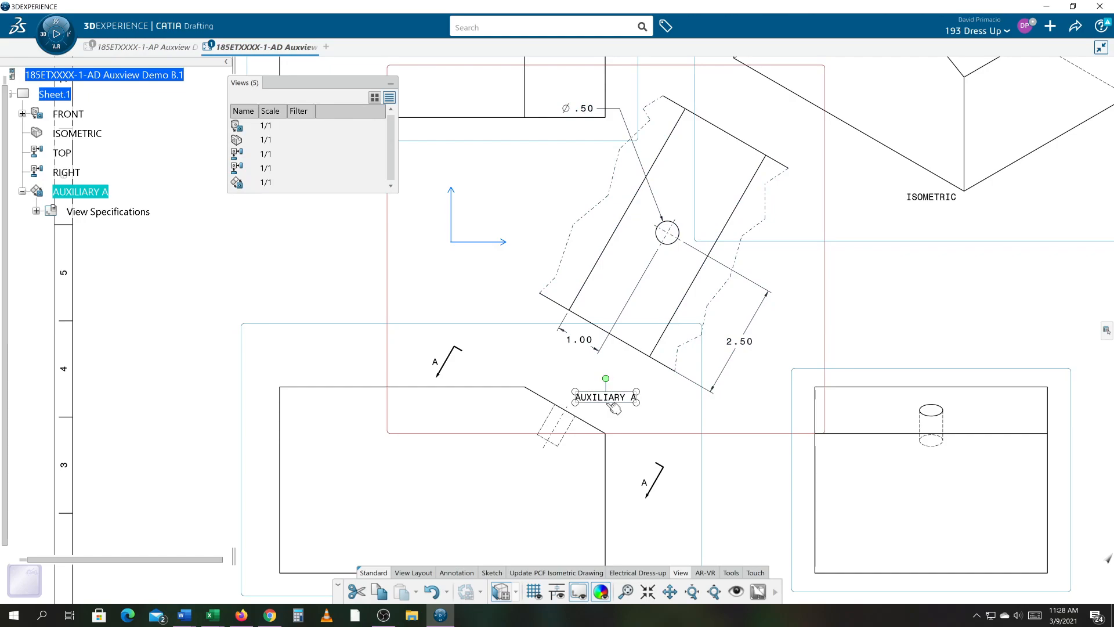
drag(610, 403, 601, 380)
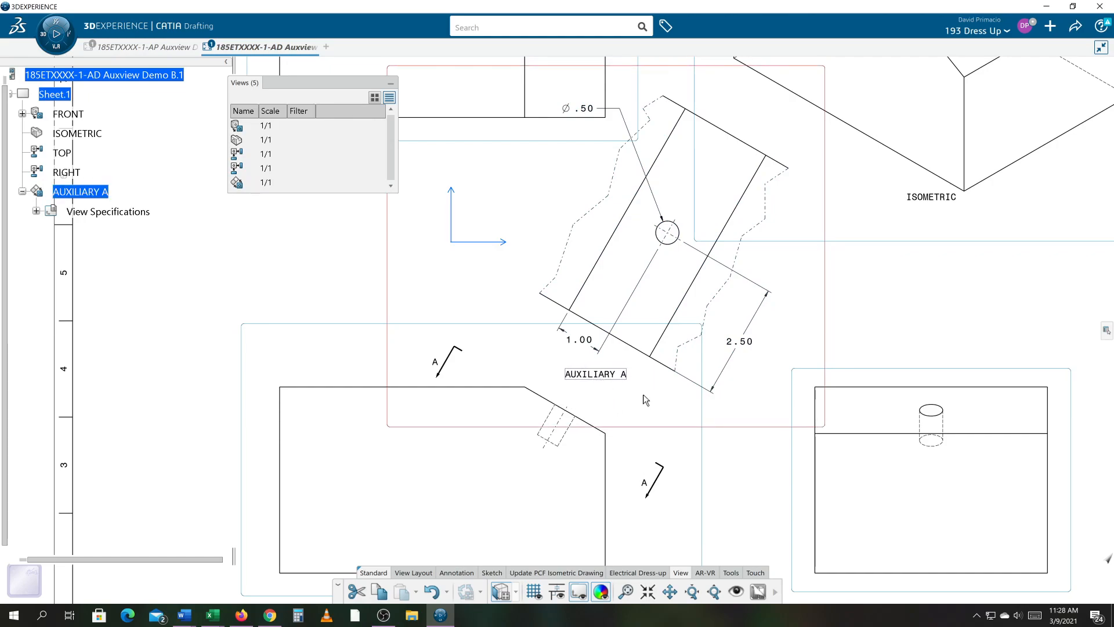
- Turn the view frame display back off
mouse_move(676, 441)
middle_down()
mouse_move(721, 431)
mouse_move(723, 485)
middle_up()
click(711, 429)
scroll(722, 483, down, 1)
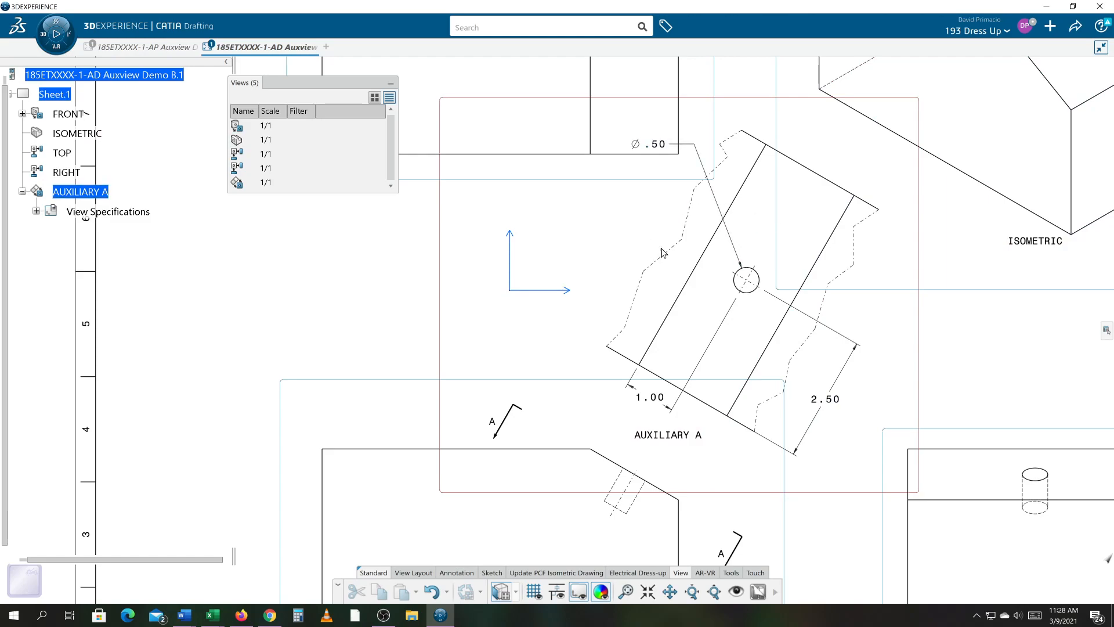
mouse_move(692, 264)
middle_down()
mouse_move(737, 276)
mouse_move(750, 214)
middle_up()
middle_drag(719, 288, 699, 302)
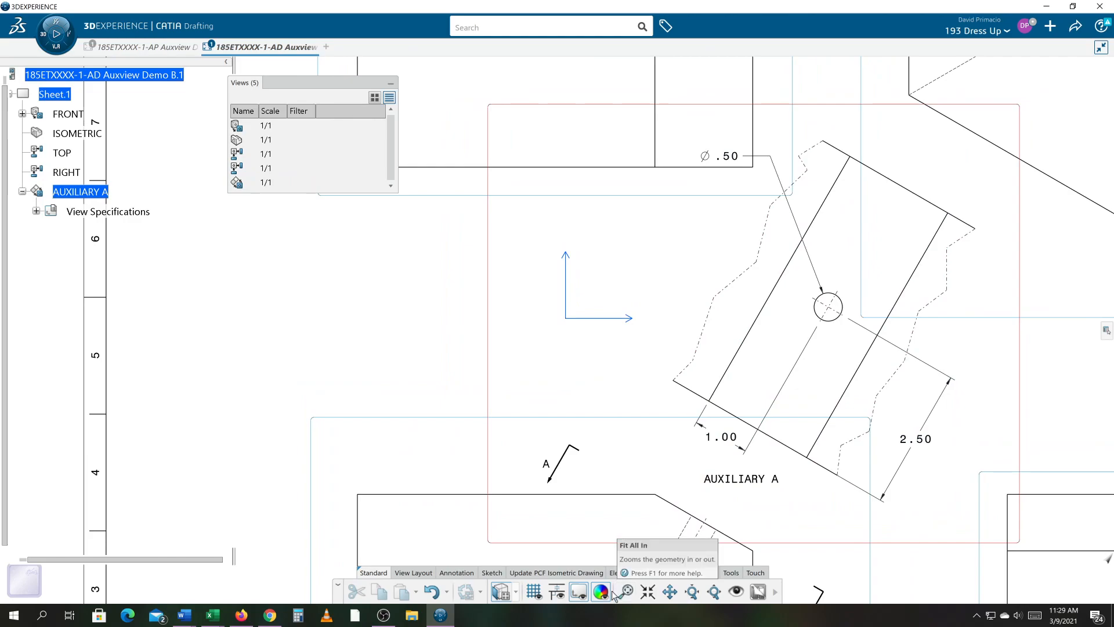
click(578, 592)
- Drag the upper section arrow A outward along the cutting line, away from the part
mouse_move(625, 450)
middle_down()
mouse_move(580, 416)
mouse_move(637, 463)
mouse_move(627, 518)
middle_up()
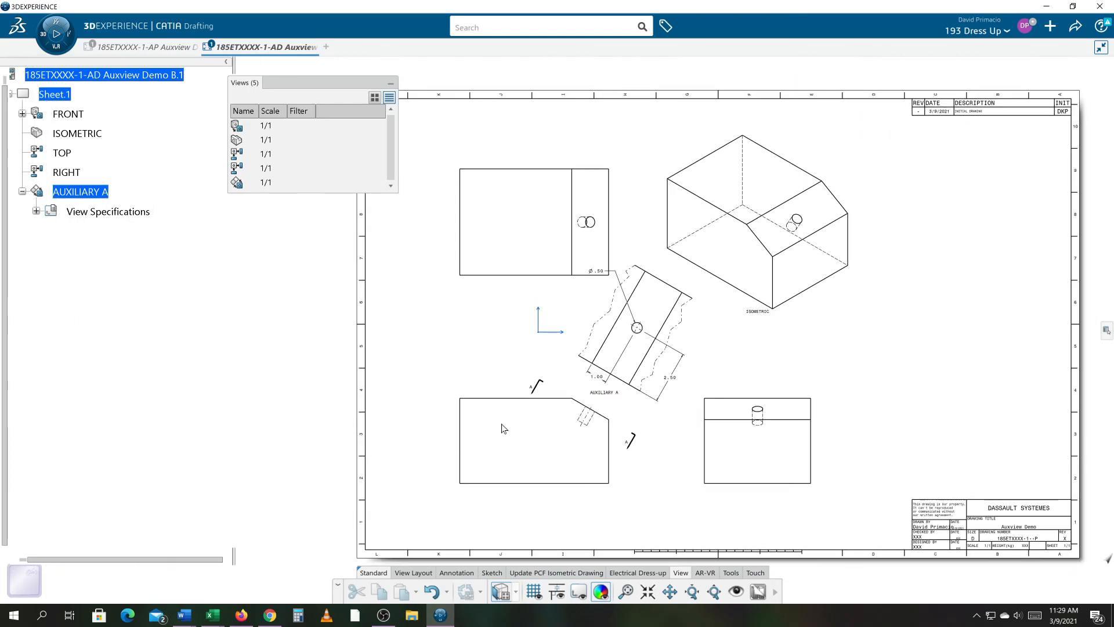
middle_drag(649, 436, 640, 440)
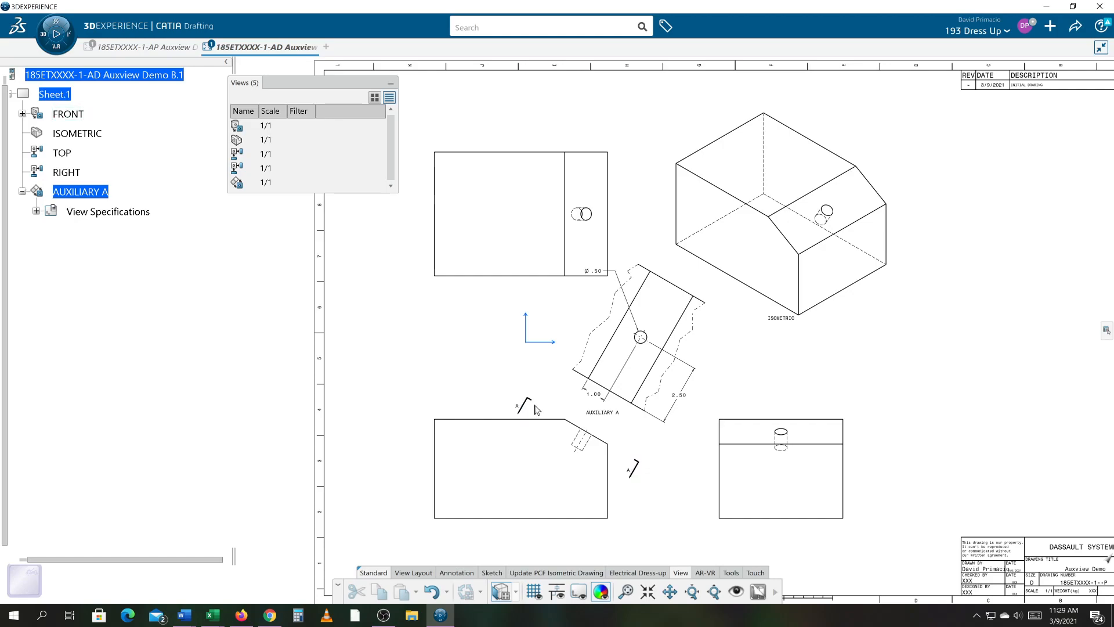
mouse_move(530, 400)
middle_down()
mouse_move(612, 325)
mouse_move(609, 294)
middle_up()
middle_drag(610, 293, 552, 330)
ctrl+middle_drag(552, 330, 563, 322)
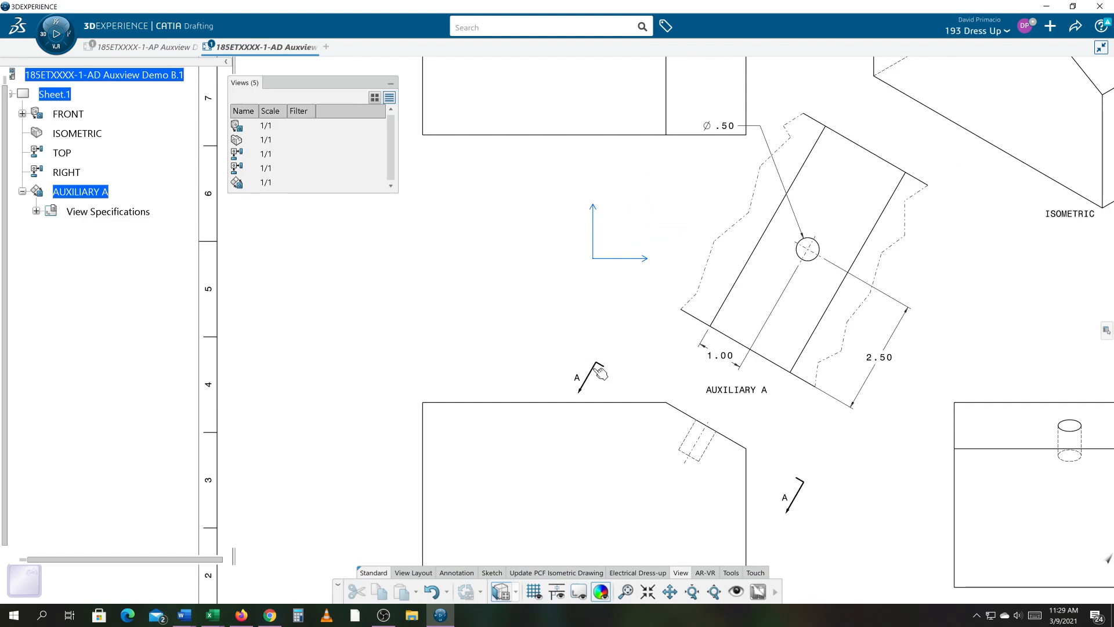
click(597, 371)
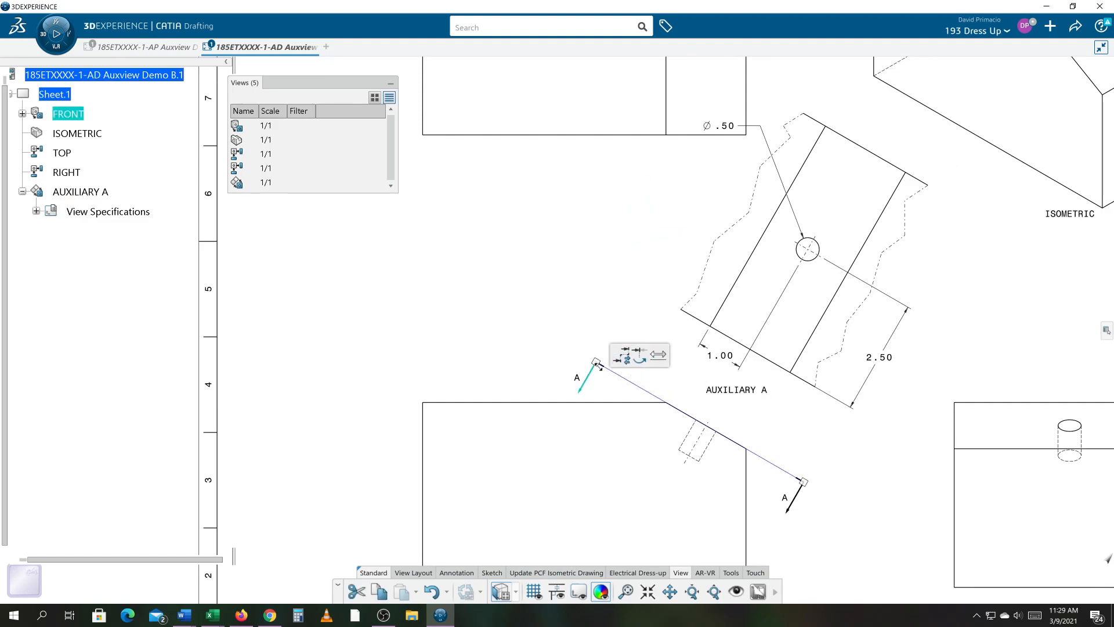
drag(595, 363, 551, 336)
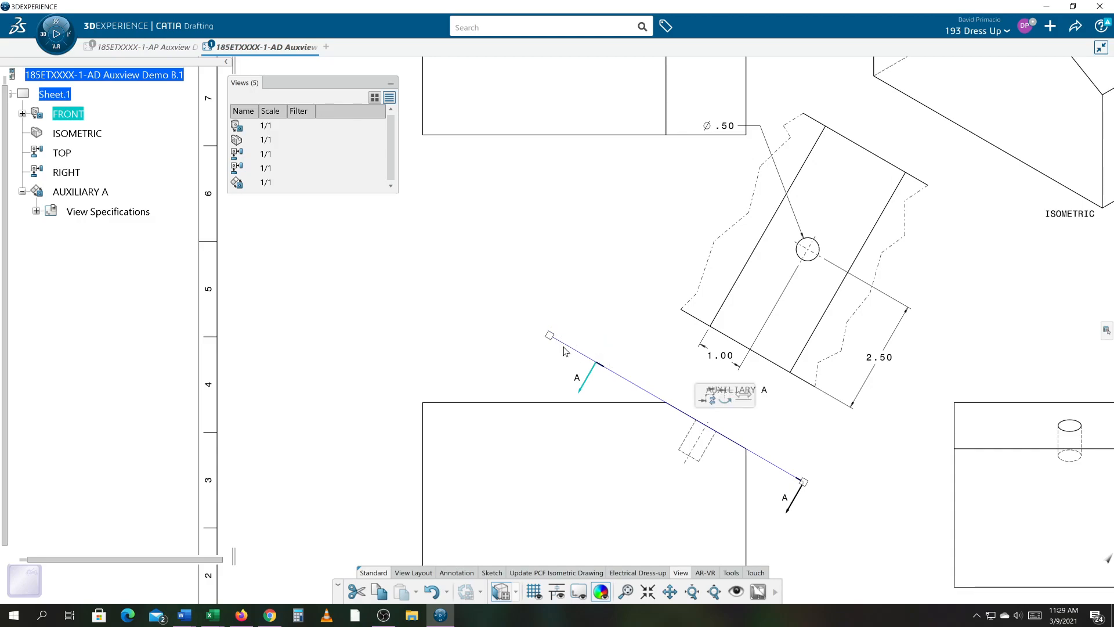
click(649, 374)
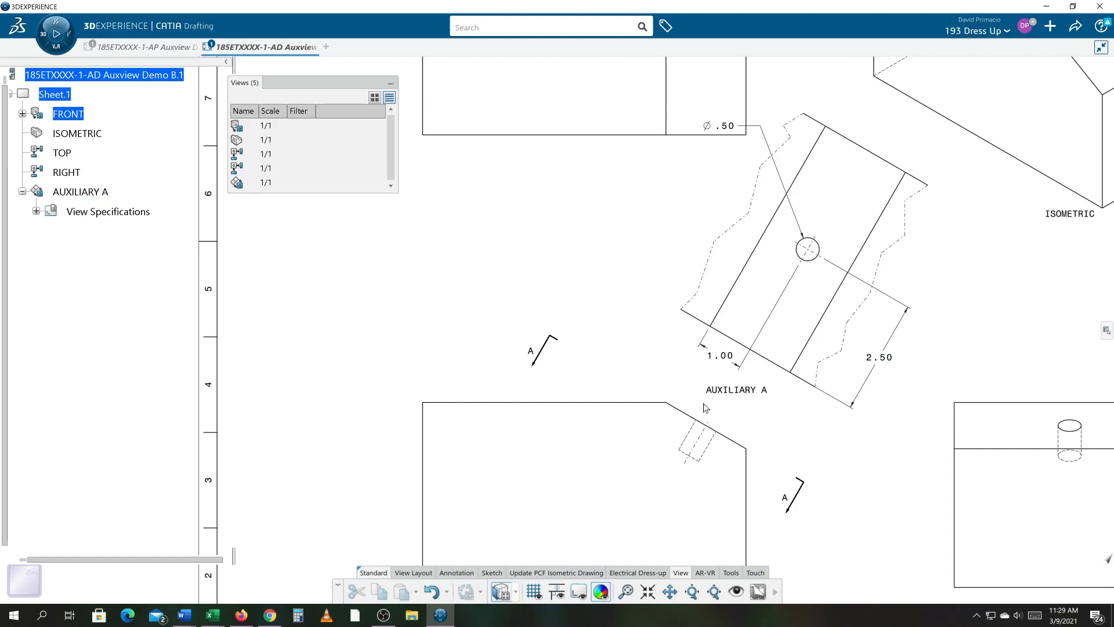
- Drag the upper section arrow A back inward along the cutting line, slightly closer to the part
click(560, 341)
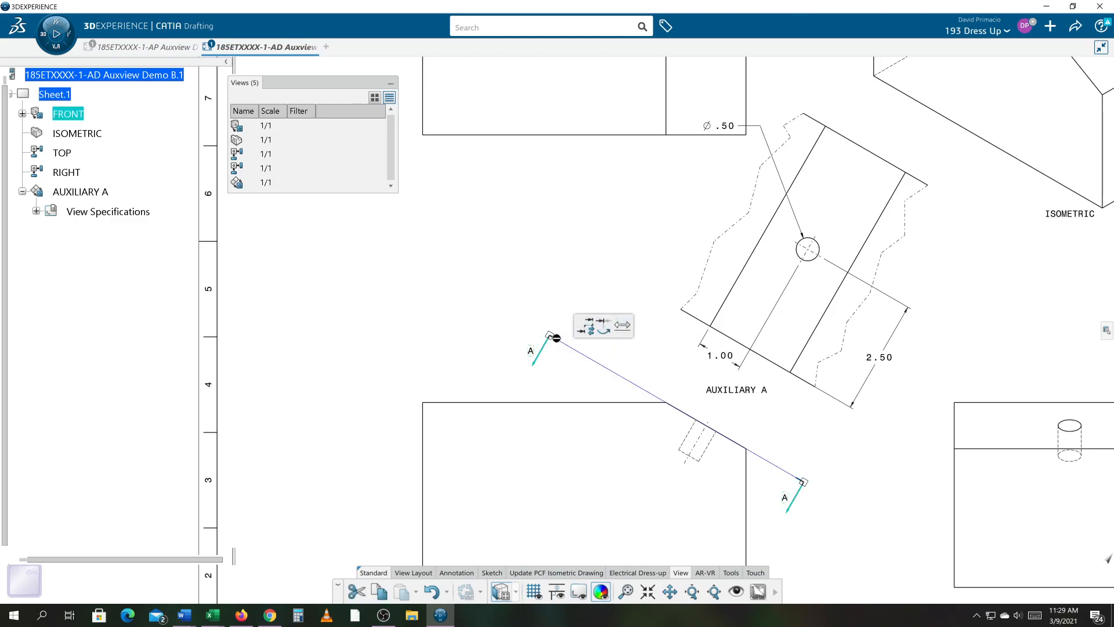
drag(550, 335, 606, 367)
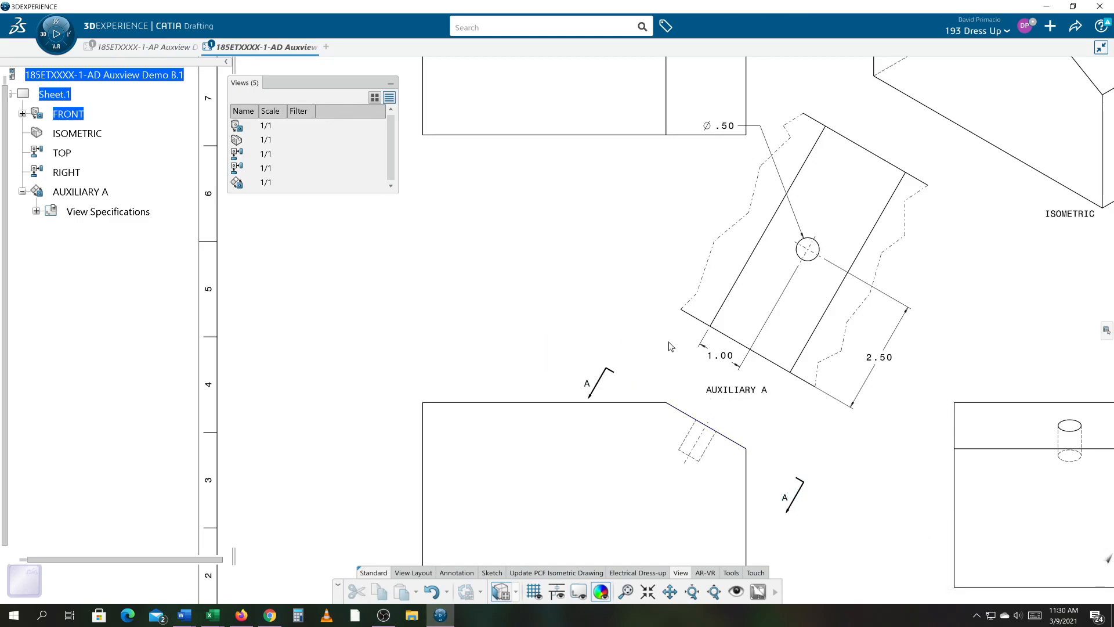
middle_drag(824, 376, 810, 345)
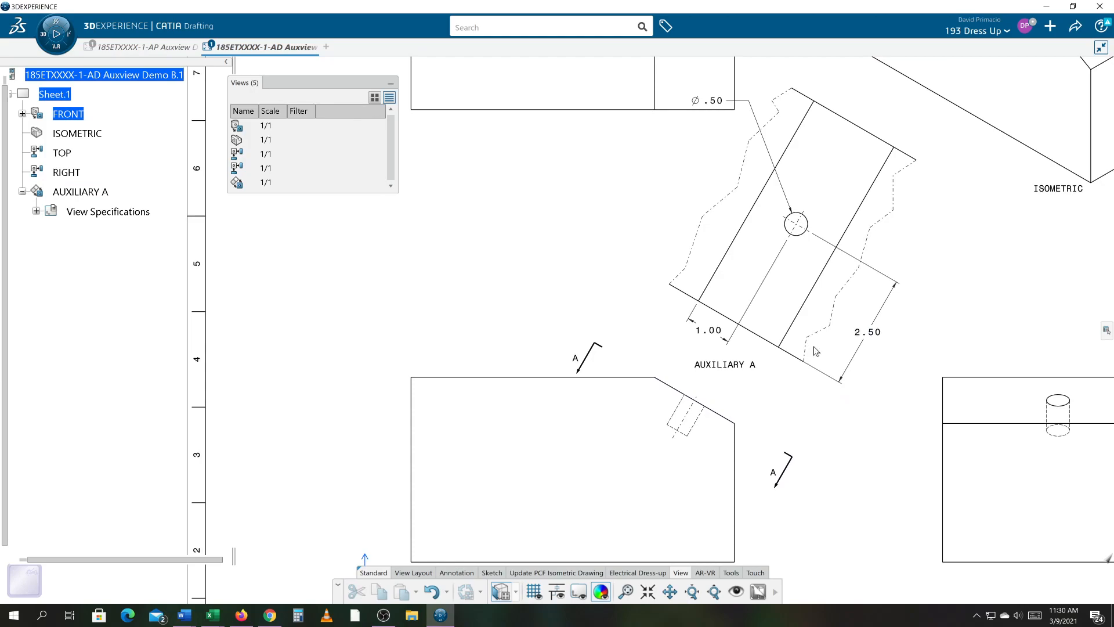
middle_drag(693, 392, 669, 379)
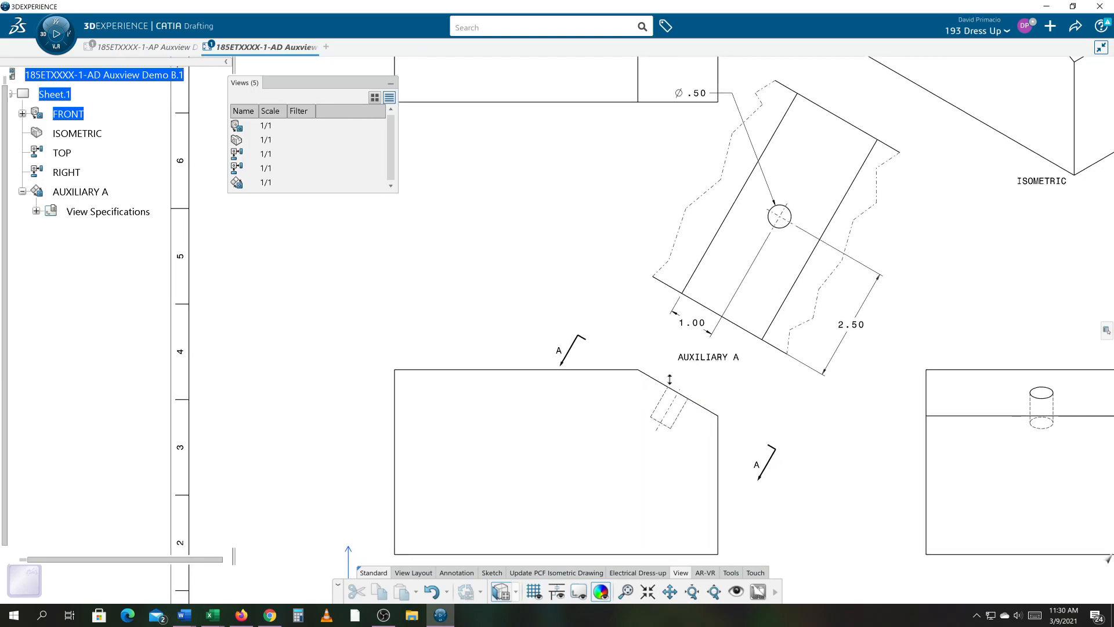
click(383, 614)
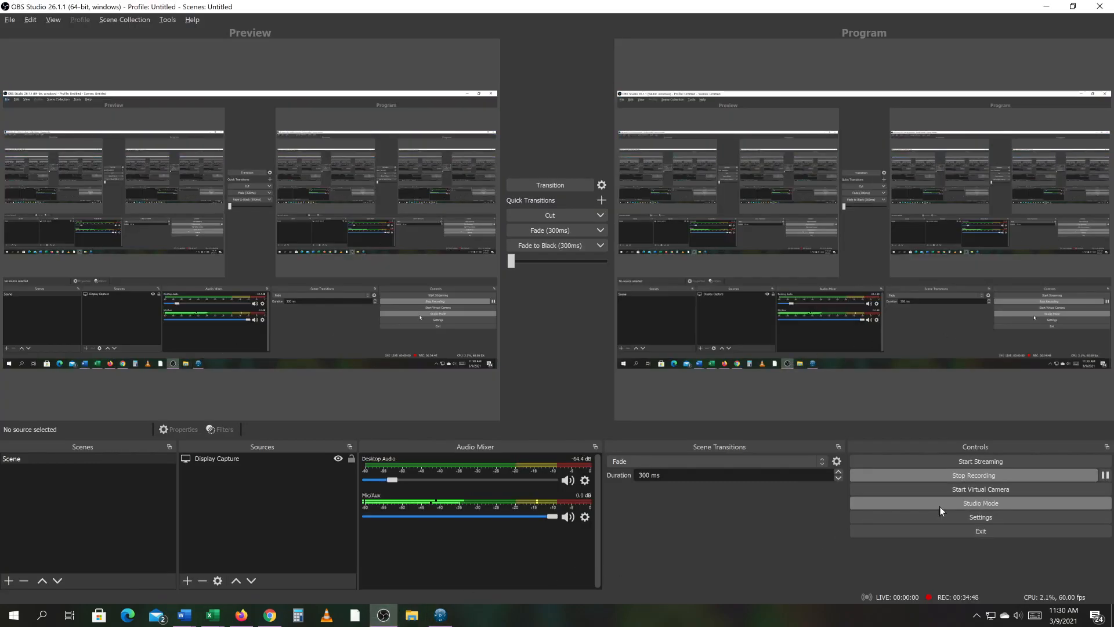